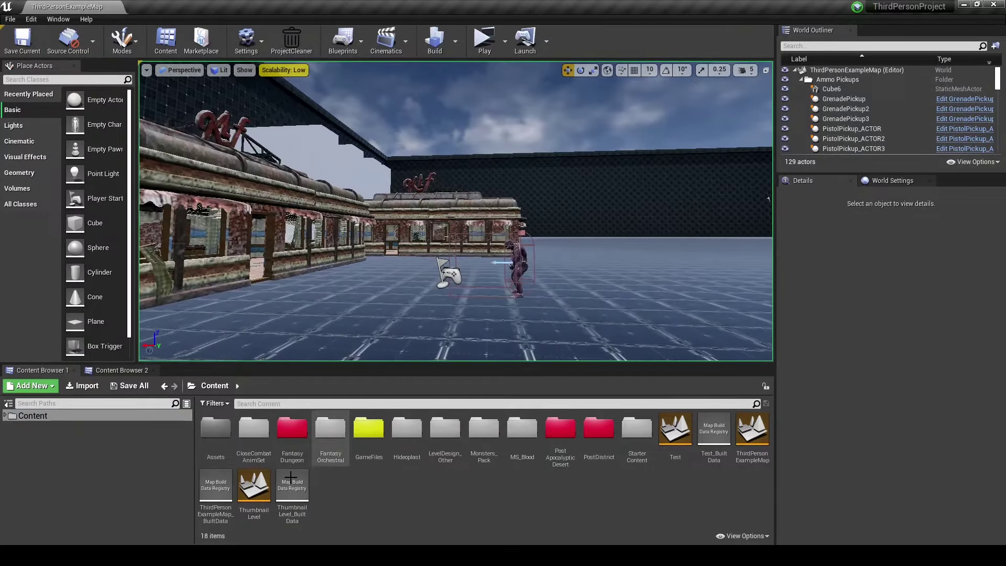
Browse the first Content Browser to GameFiles/Characters/PlayerMeshes/Character1 and select Character_Masked.
double_click(369, 437)
double_click(220, 437)
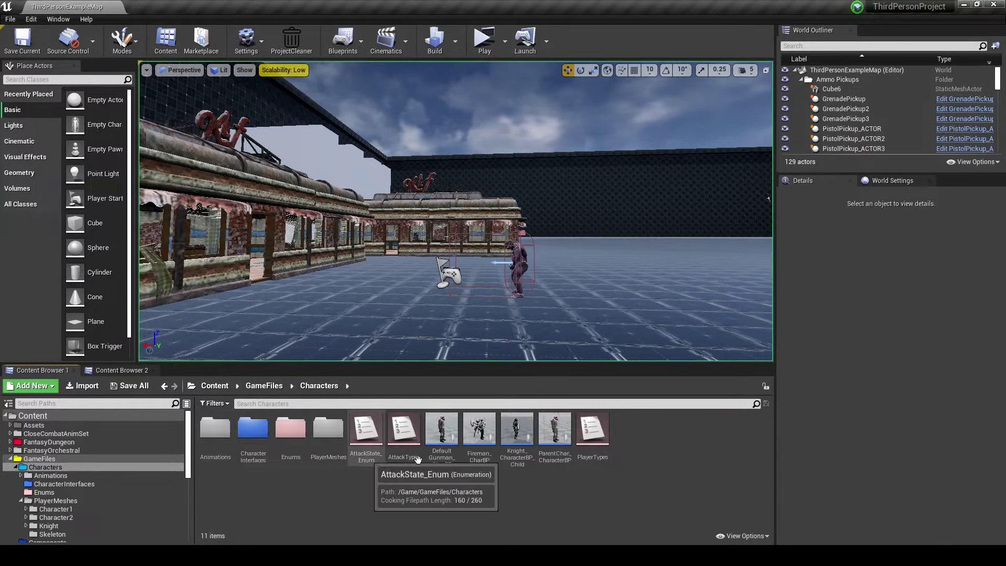
double_click(327, 451)
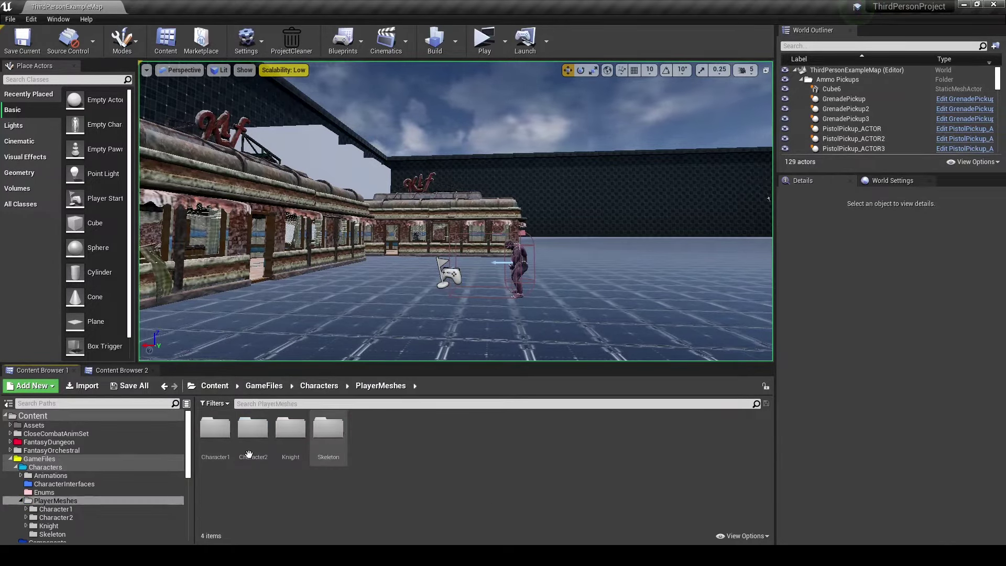
double_click(214, 428)
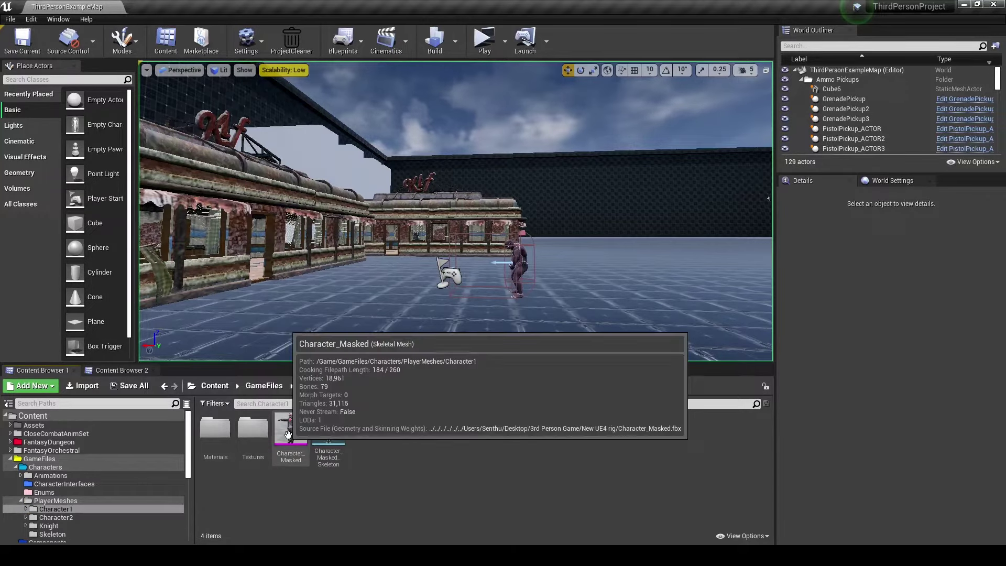
click(305, 436)
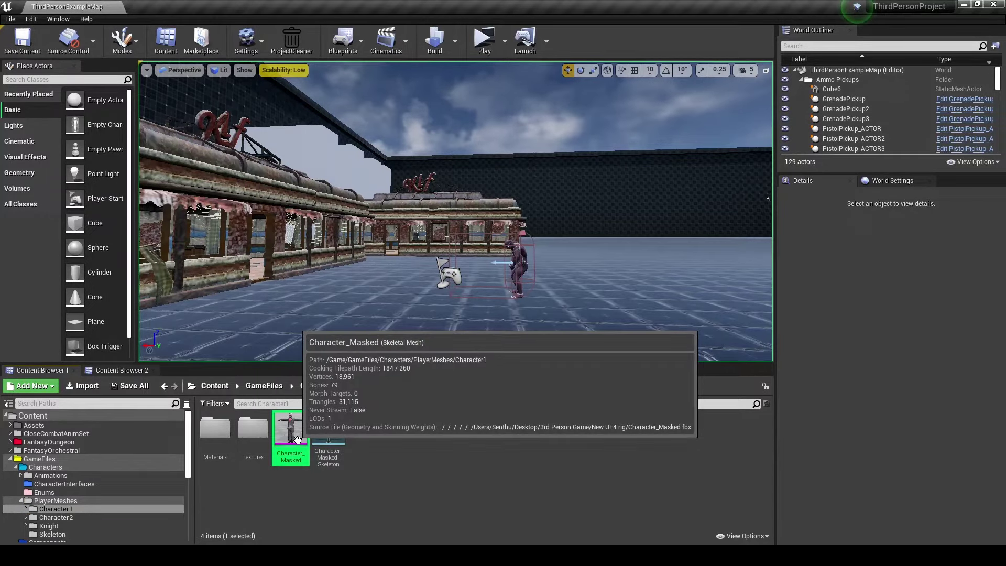
In the second Content Browser, open Enemies/Monster/Mesh and drag Monster_Physics toward Character1.
click(117, 370)
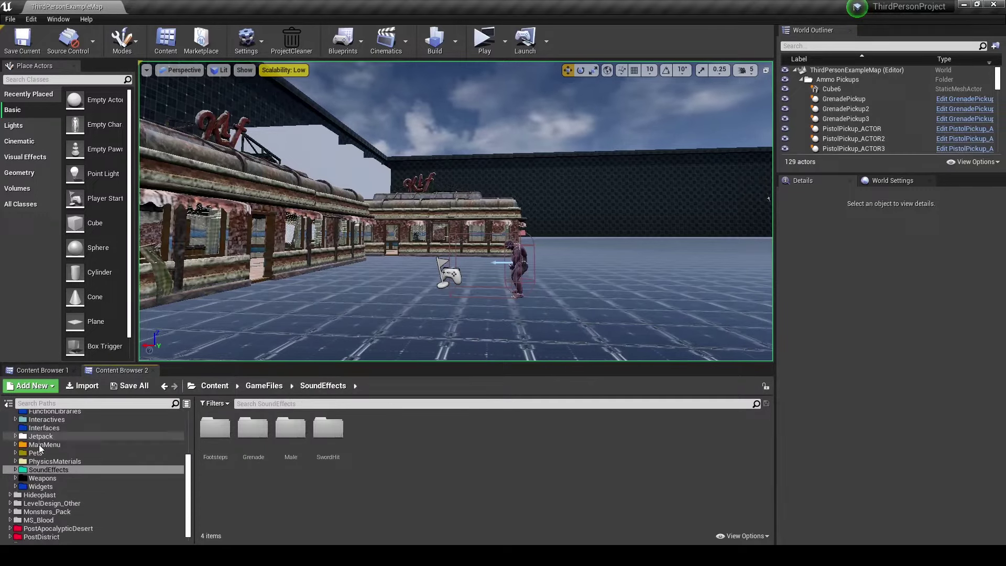
key(alt+Left)
double_click(321, 448)
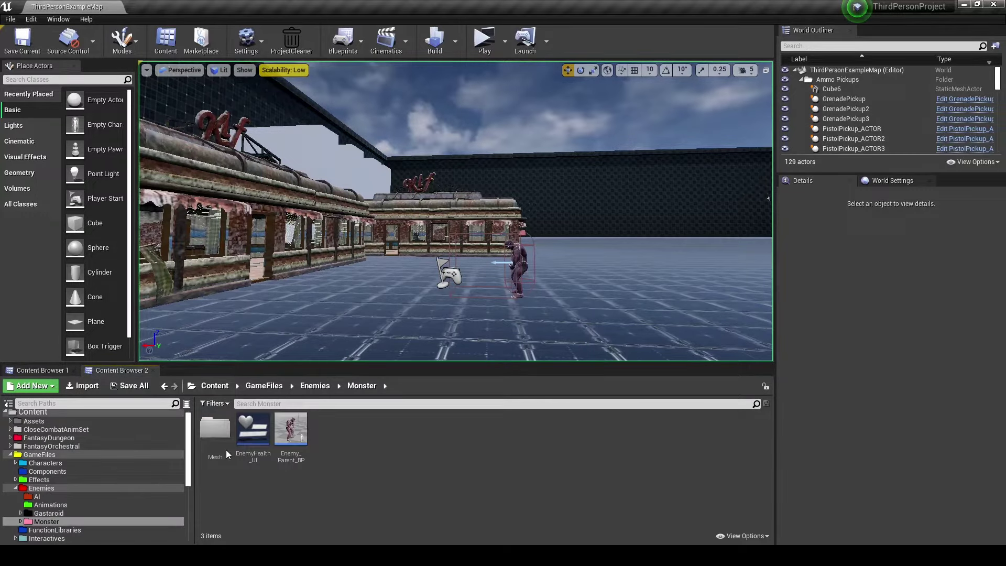
double_click(226, 450)
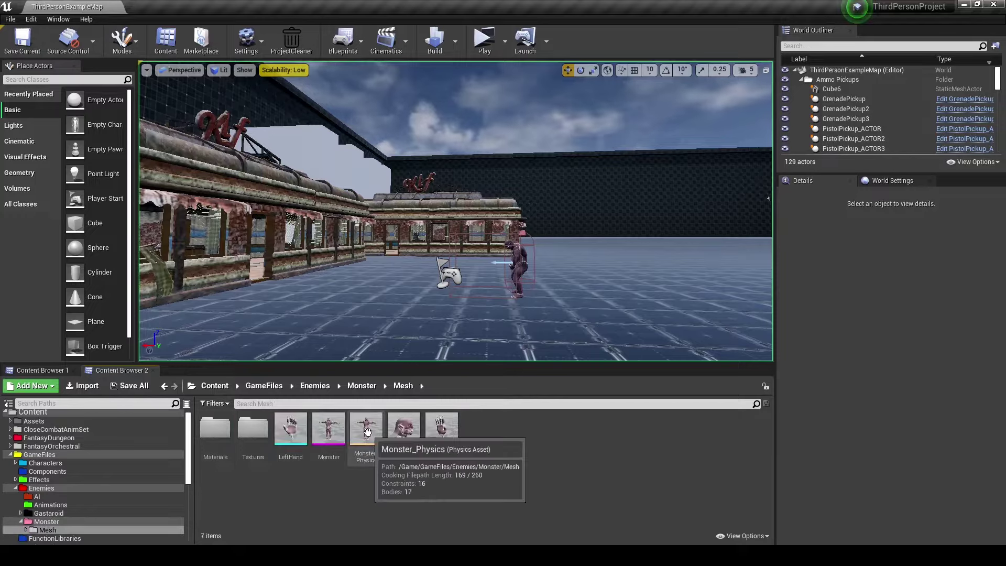
right_click(367, 431)
key(Escape)
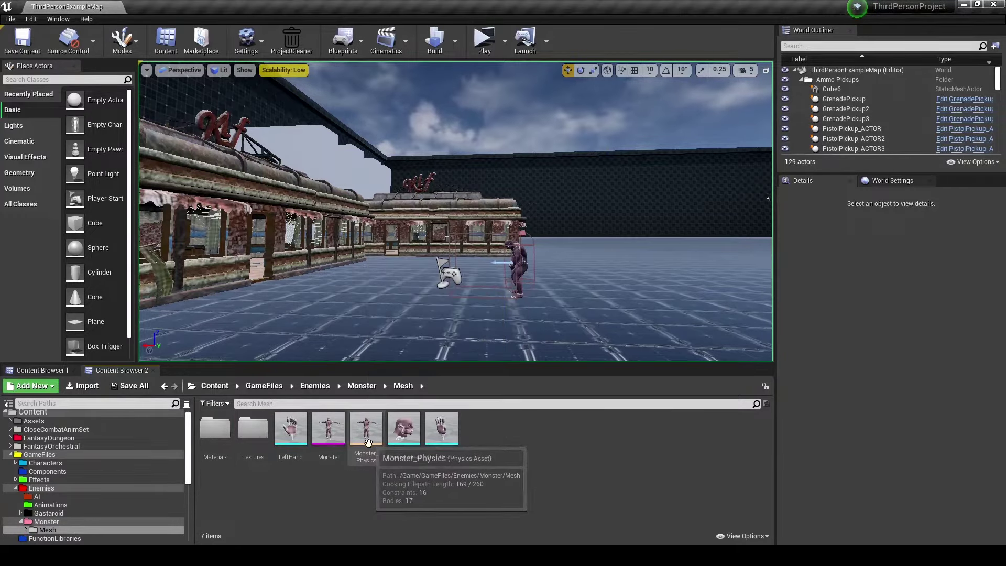
drag(368, 443, 404, 460)
Copy Monster_Physics into Character1 and rename the copy Character_Masked_PhysicsAsset.
click(422, 477)
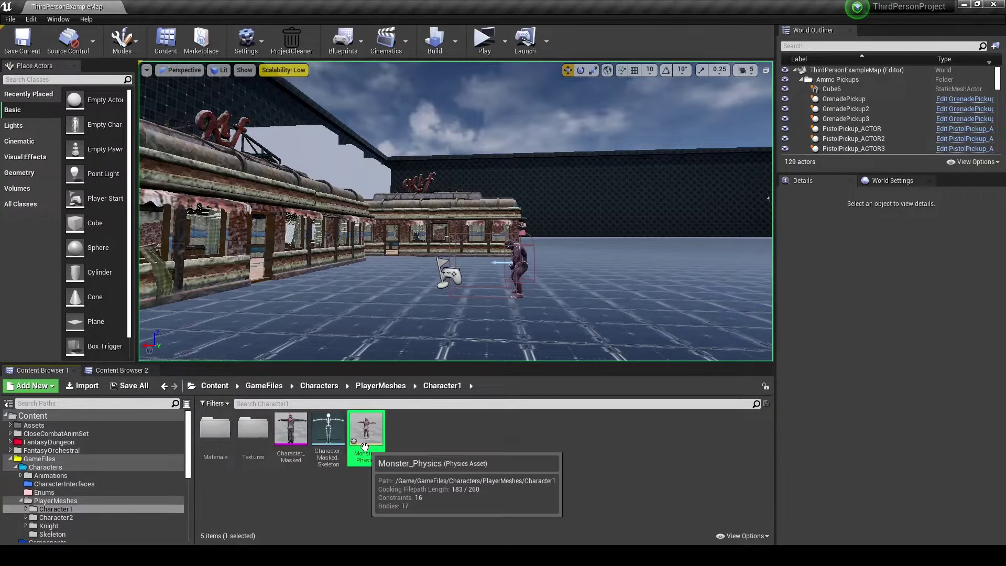
key(F2)
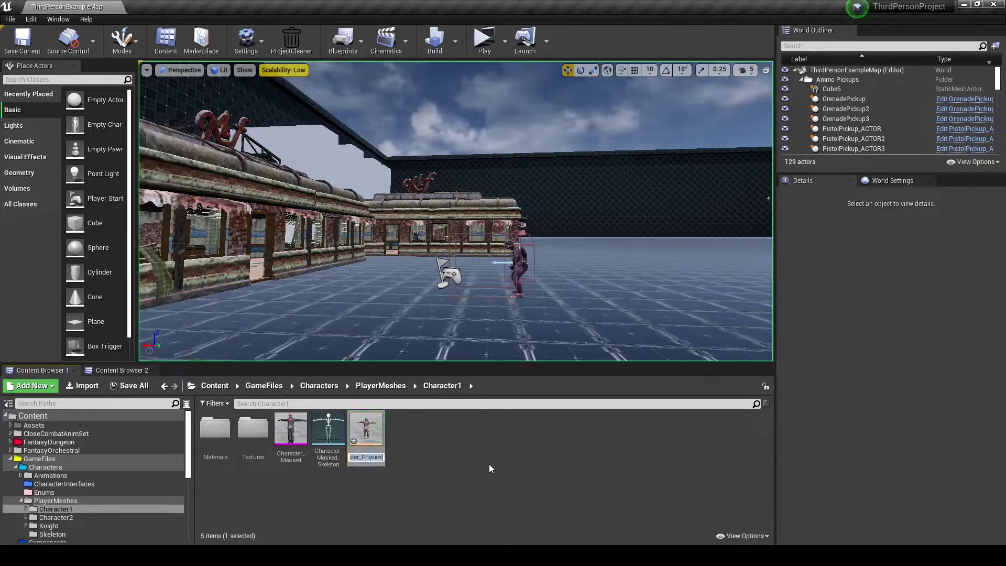
text(Character_)
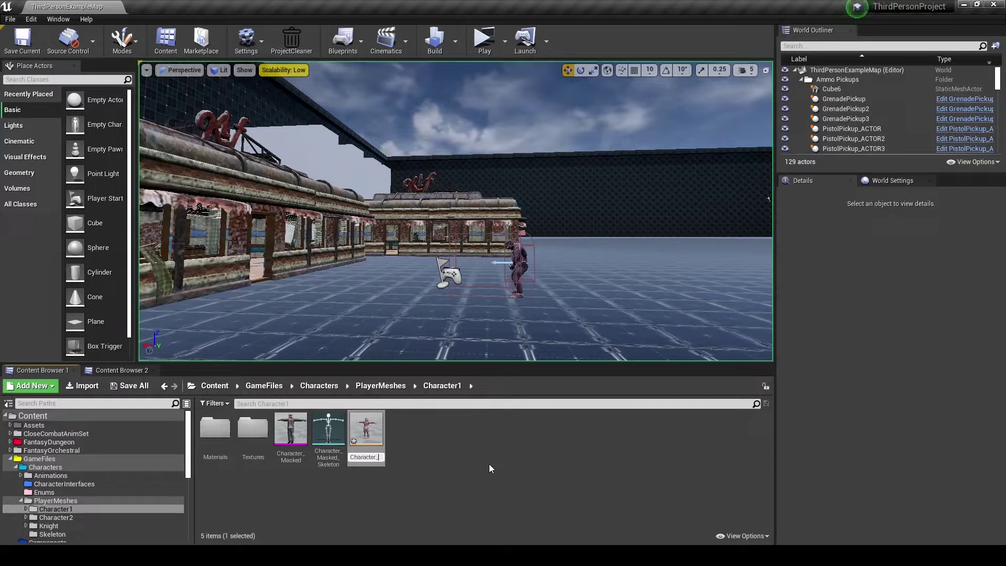
text(Masked)
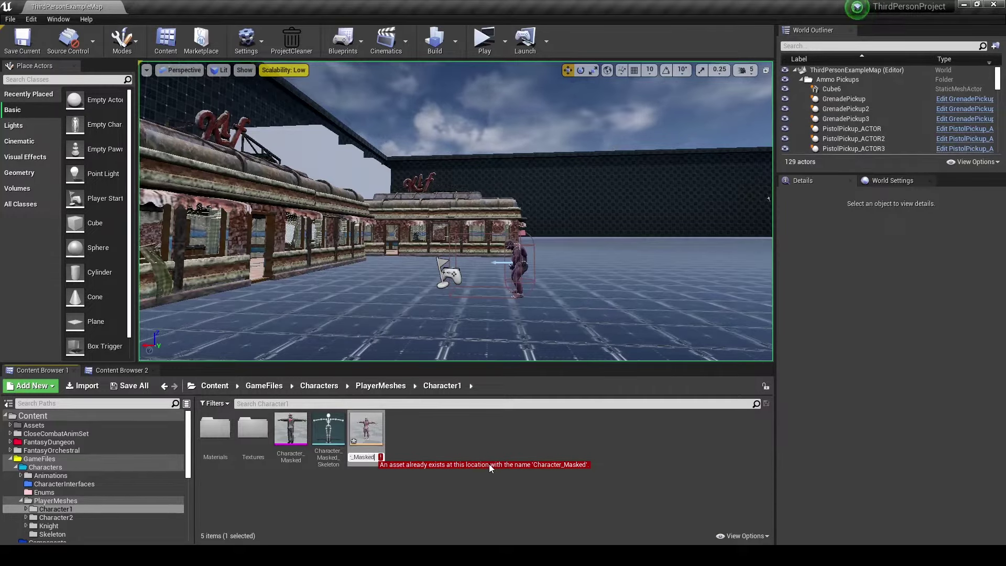
text(_PhysicsA)
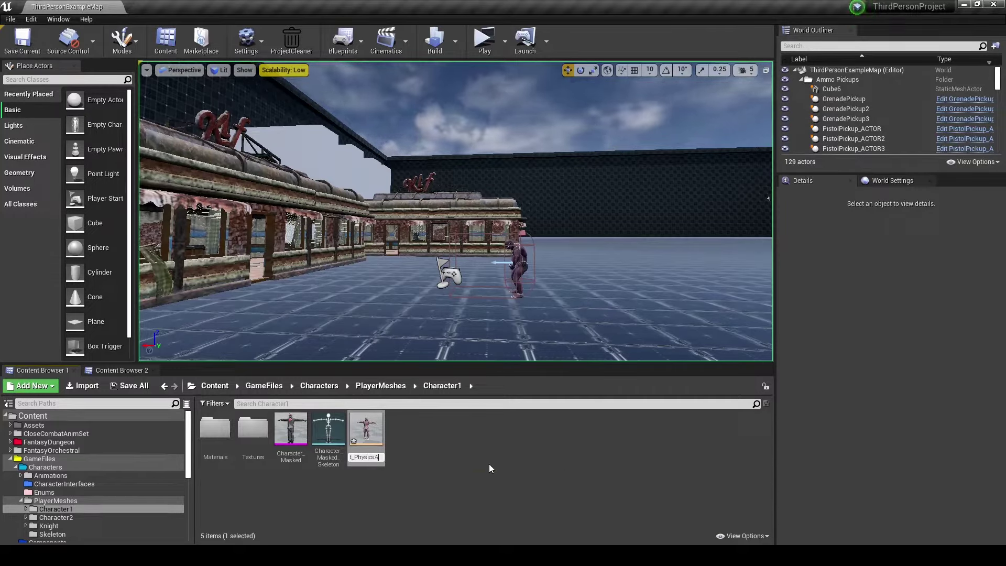
key(Return)
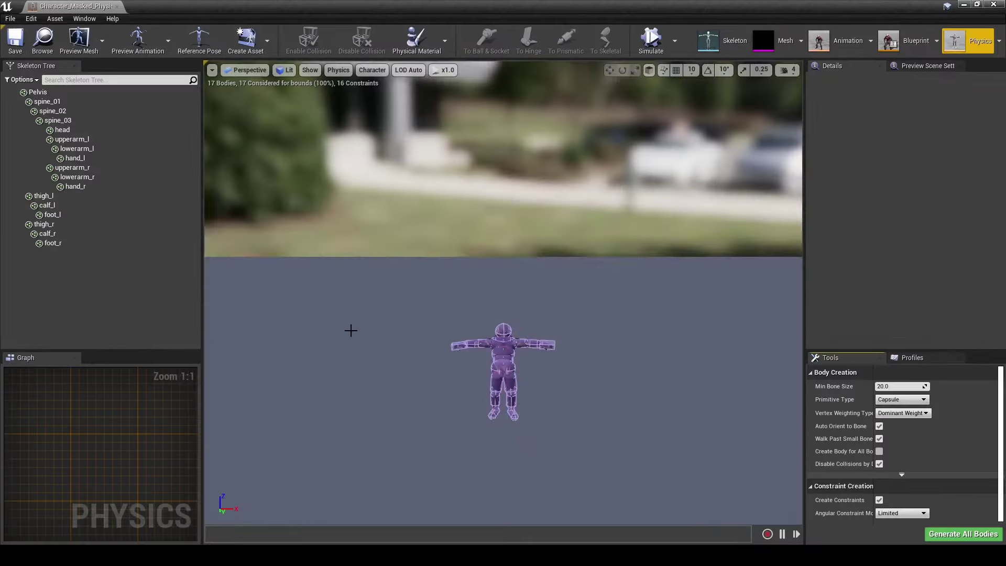
Set Character_Masked as the physics asset's preview mesh.
click(86, 41)
text(char)
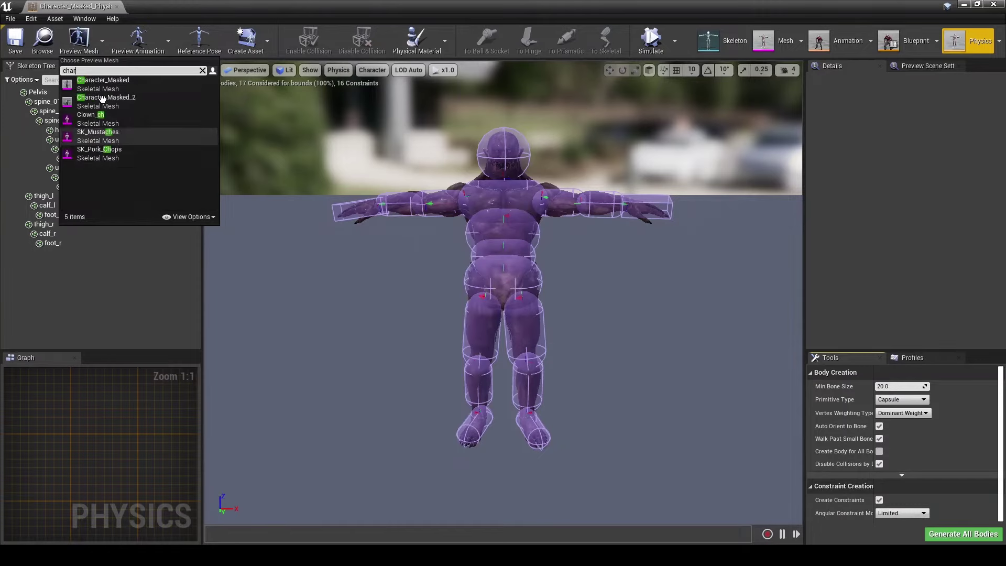
text(h)
click(111, 93)
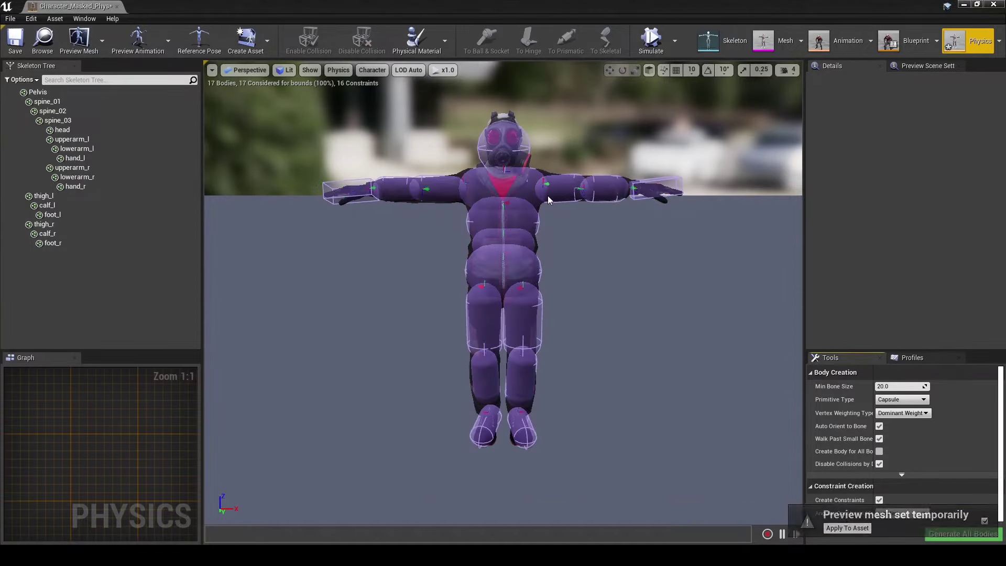
Run and stop a test physics simulation, then dock the editor beside the level map.
click(651, 42)
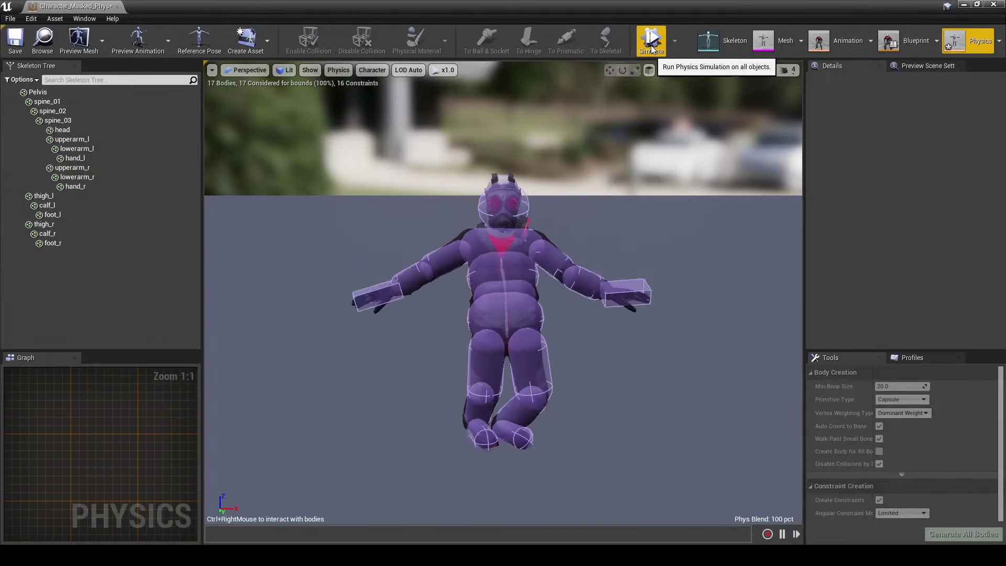
click(651, 46)
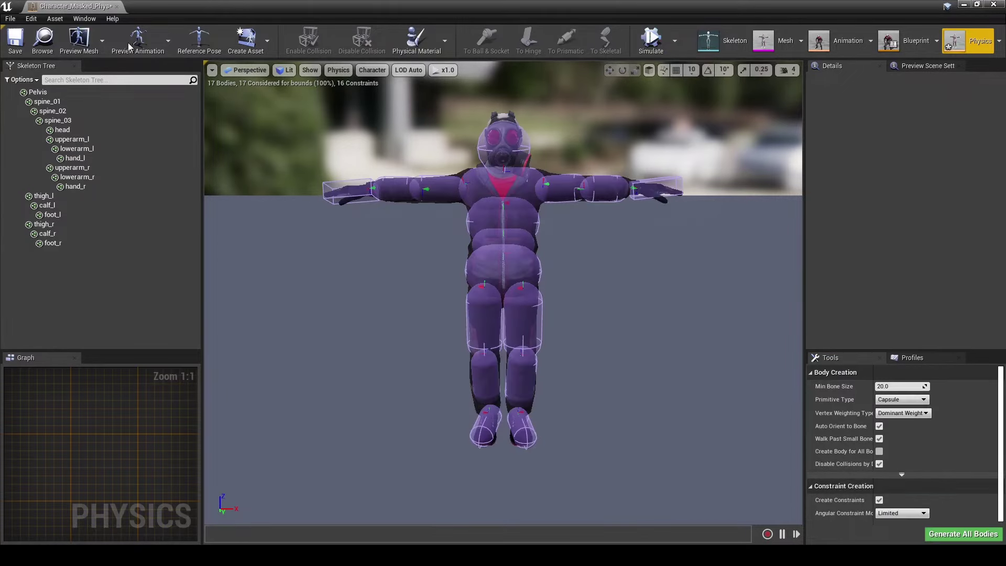
drag(88, 5, 192, 6)
In the Character_Masked mesh's 'phys' details, assign Character_Masked_PhysicsAsset and save the mesh.
click(89, 7)
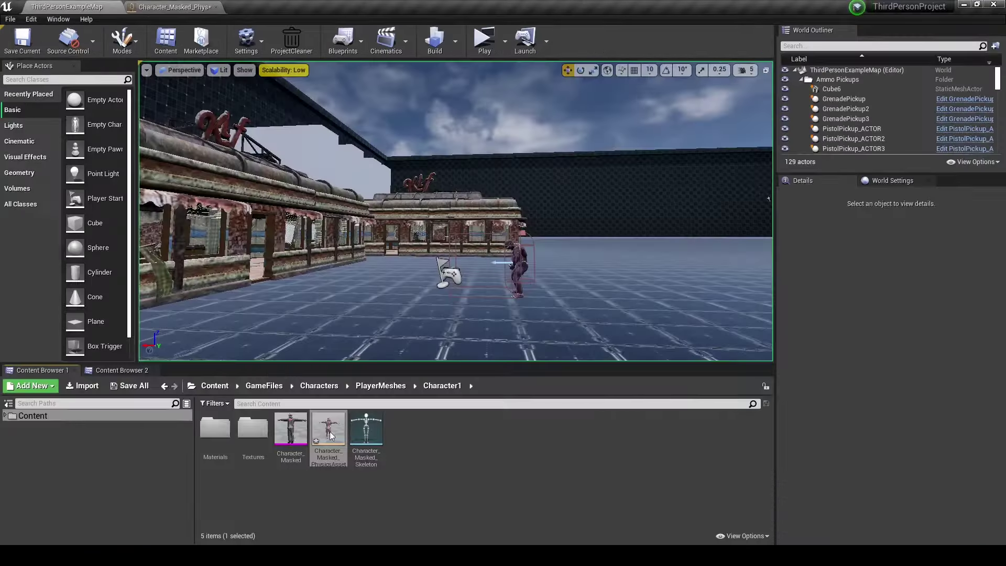
double_click(289, 431)
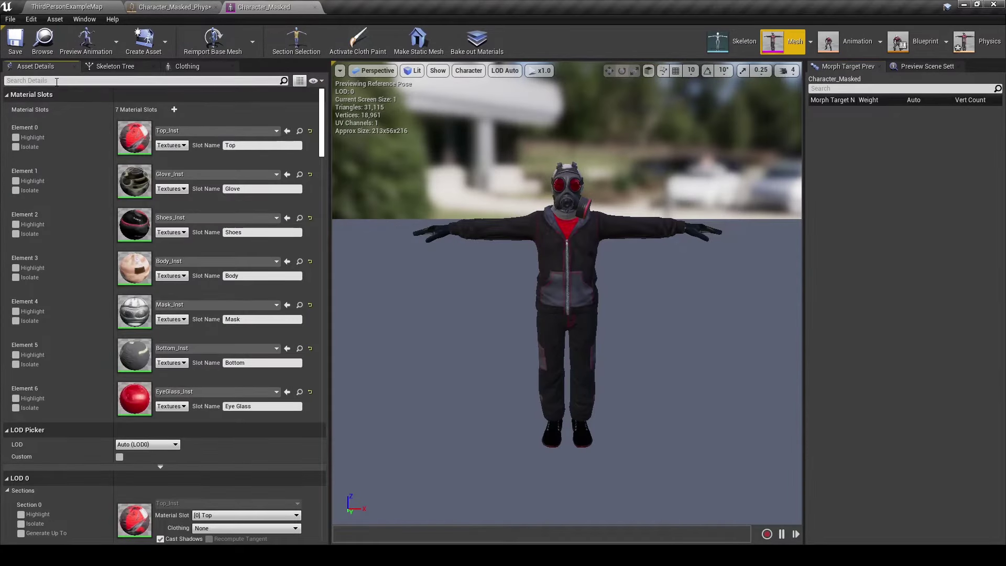
click(56, 80)
text(physi)
click(67, 6)
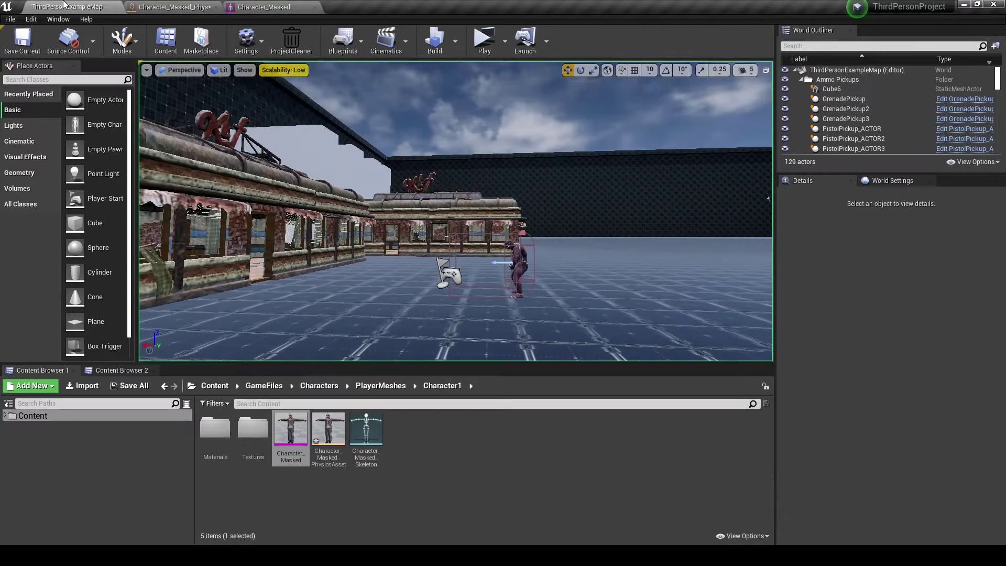
click(337, 428)
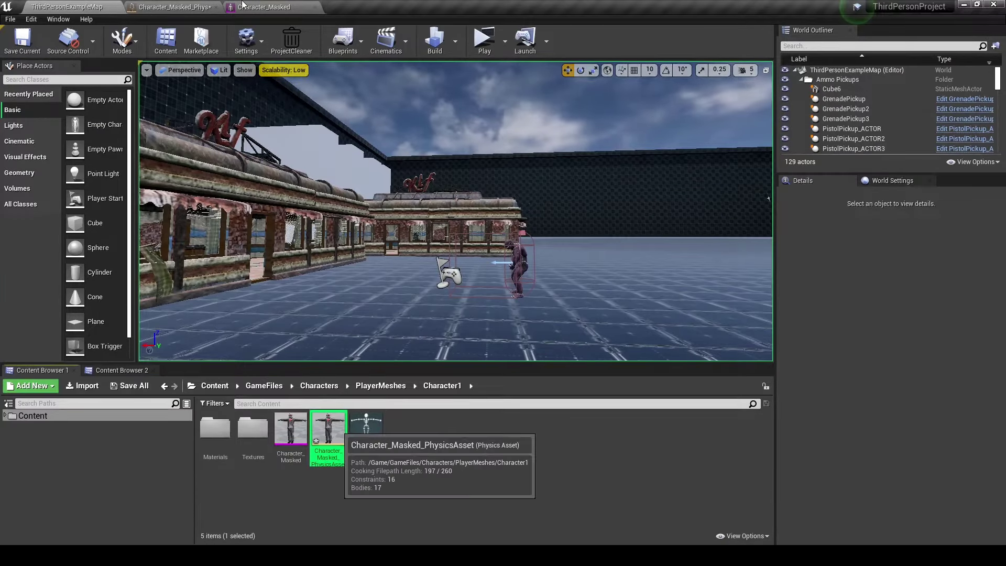
click(263, 6)
click(162, 141)
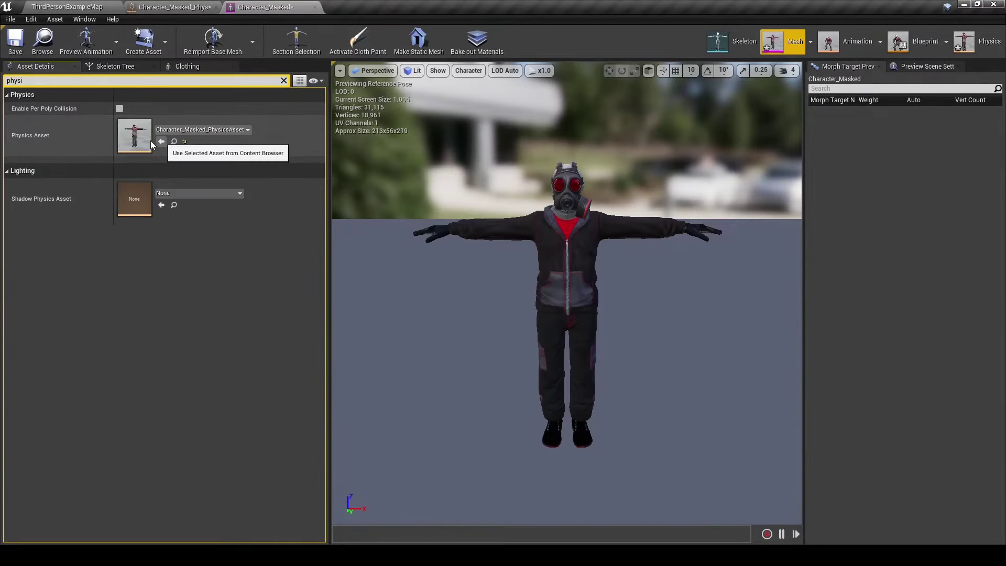
click(15, 56)
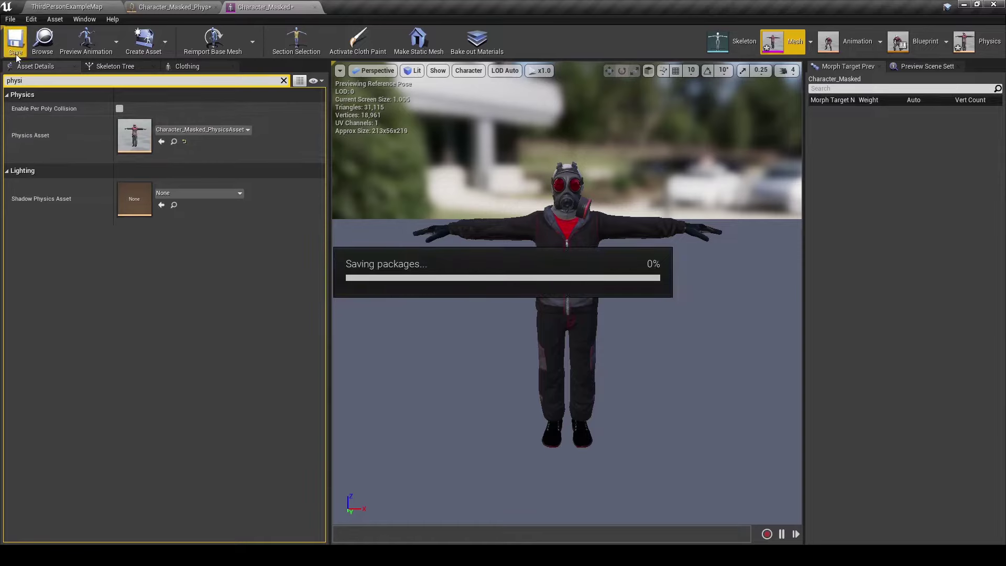
click(83, 8)
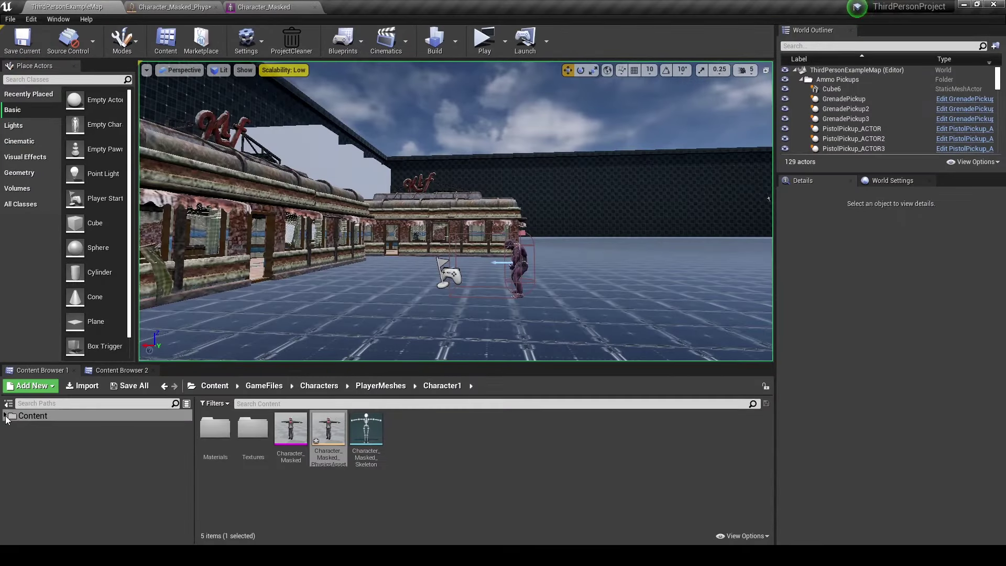
Browse the Character2 and Knight player mesh folders, then bring up a blank Notepad page.
click(441, 500)
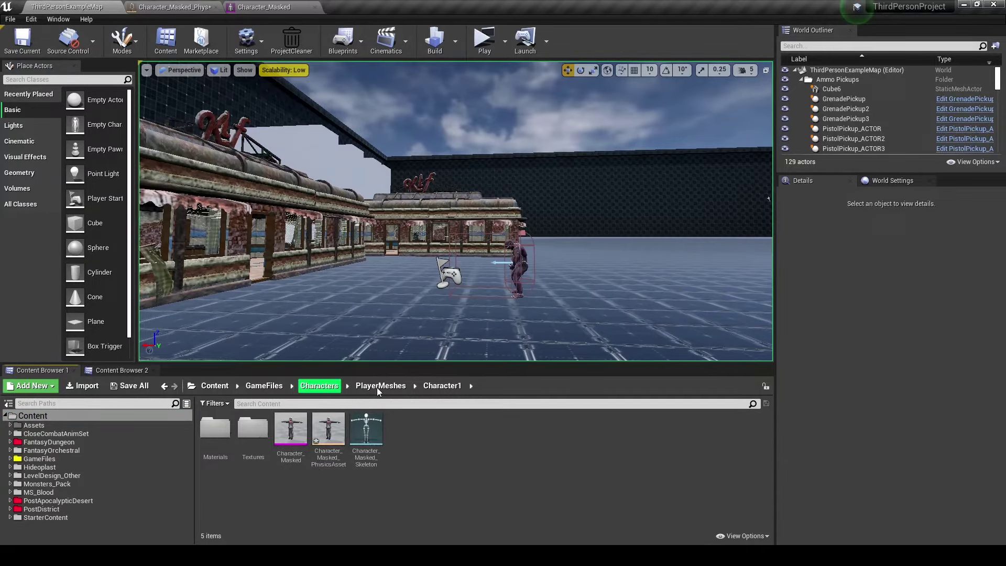
drag(417, 483, 16, 430)
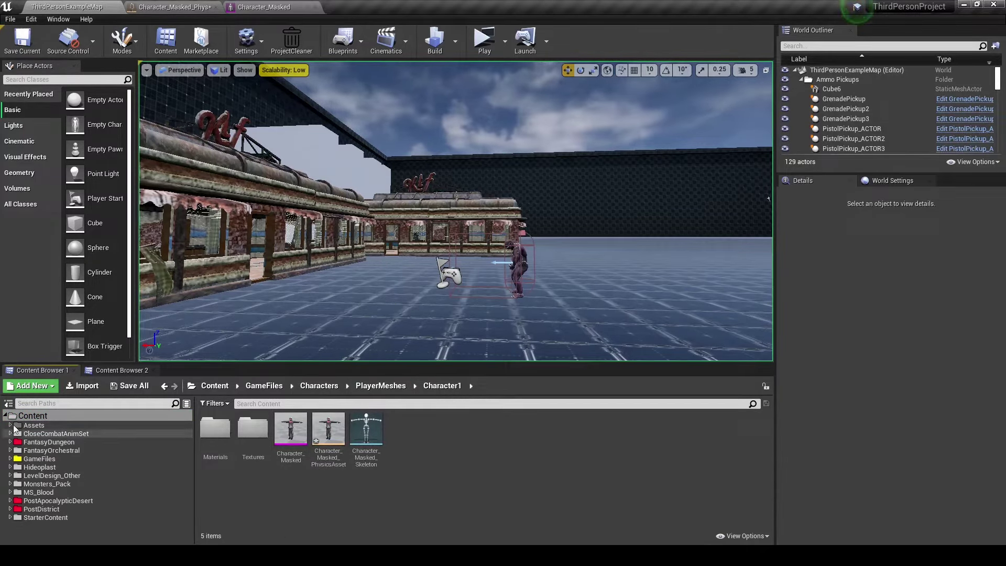
click(381, 385)
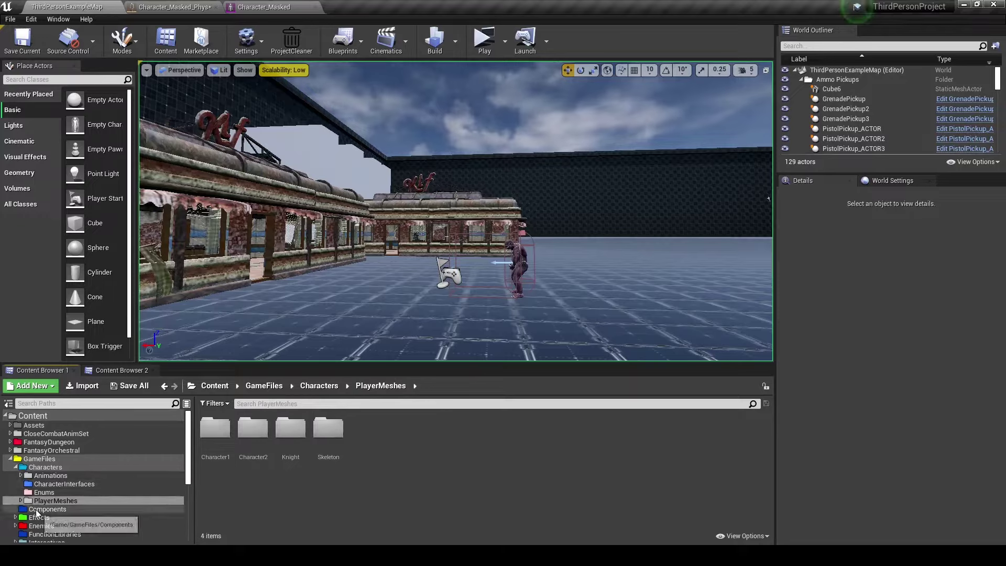
double_click(249, 446)
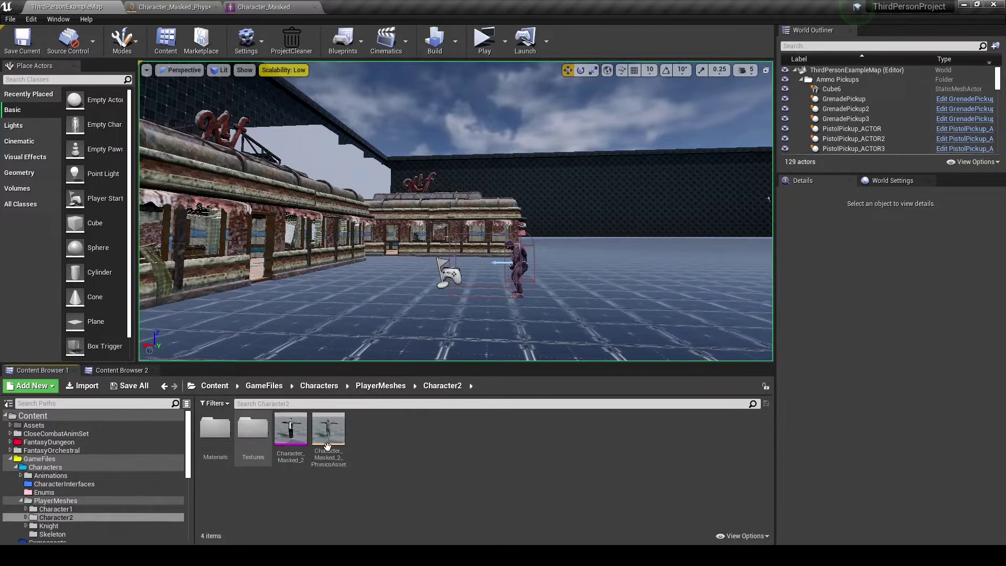
click(33, 527)
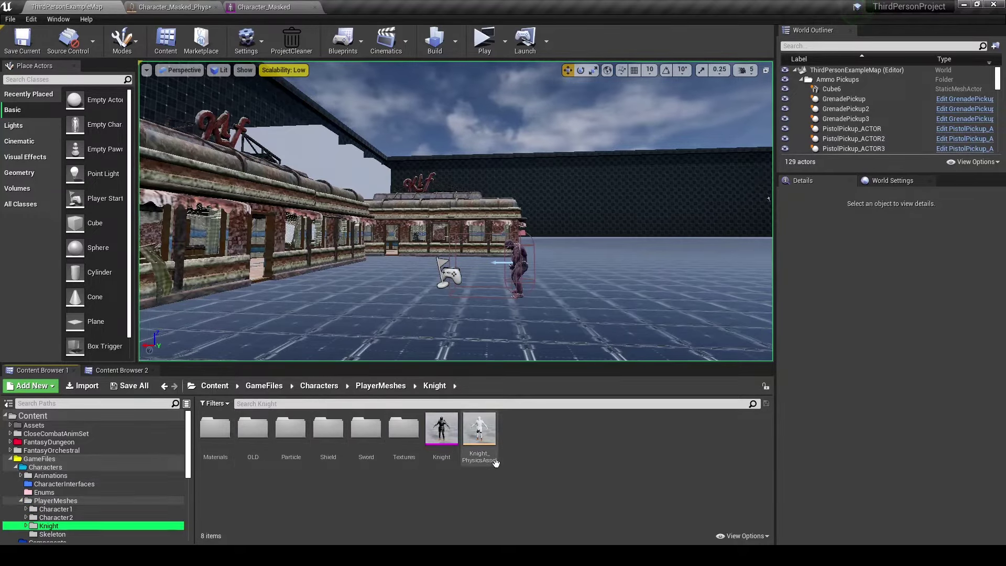
click(487, 543)
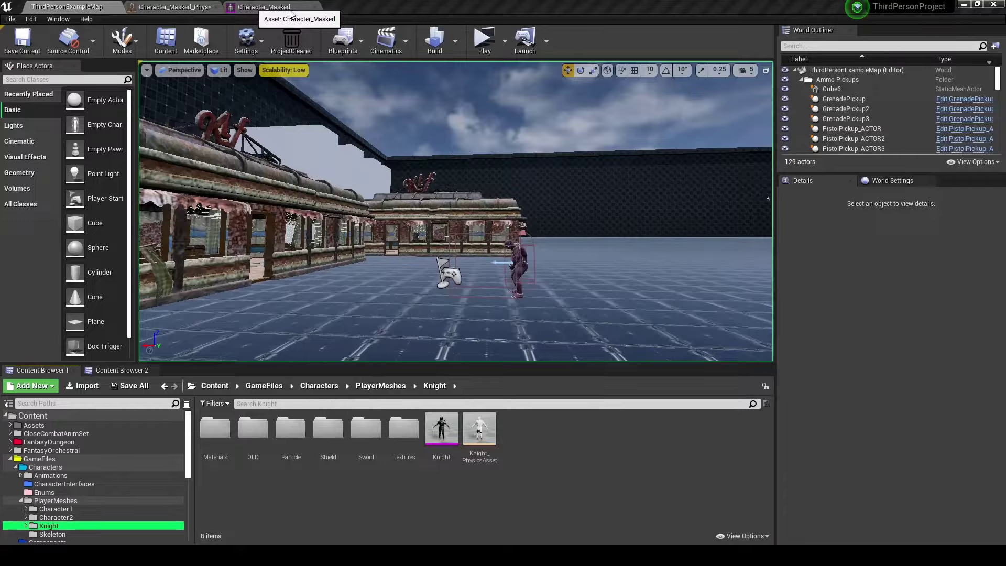
Close the Character_Masked mesh and physics asset editors.
click(260, 7)
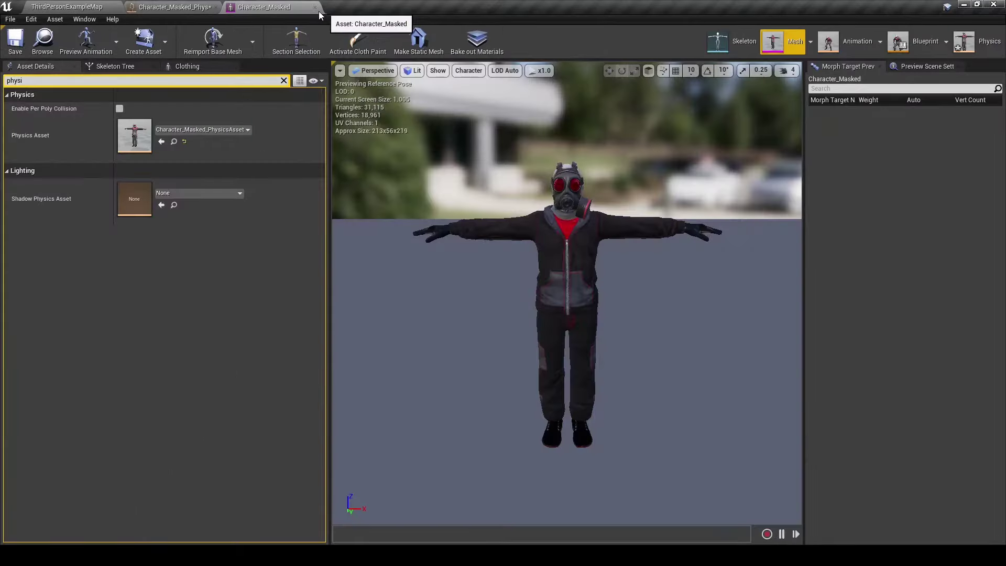
key(ctrl+F4)
click(219, 7)
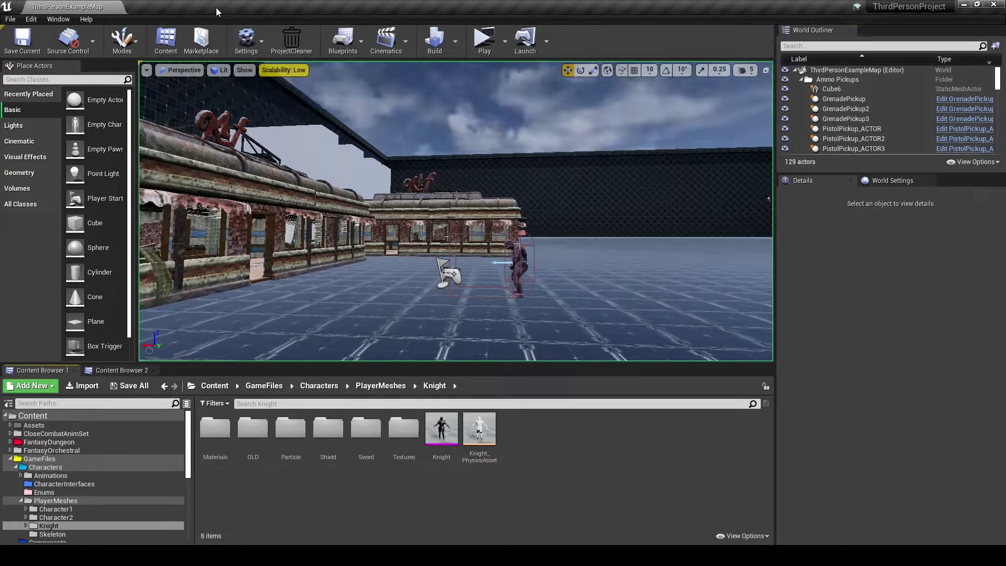
Open ParentChar_CharacterBP from the Characters folder and view its Event Graph.
click(25, 460)
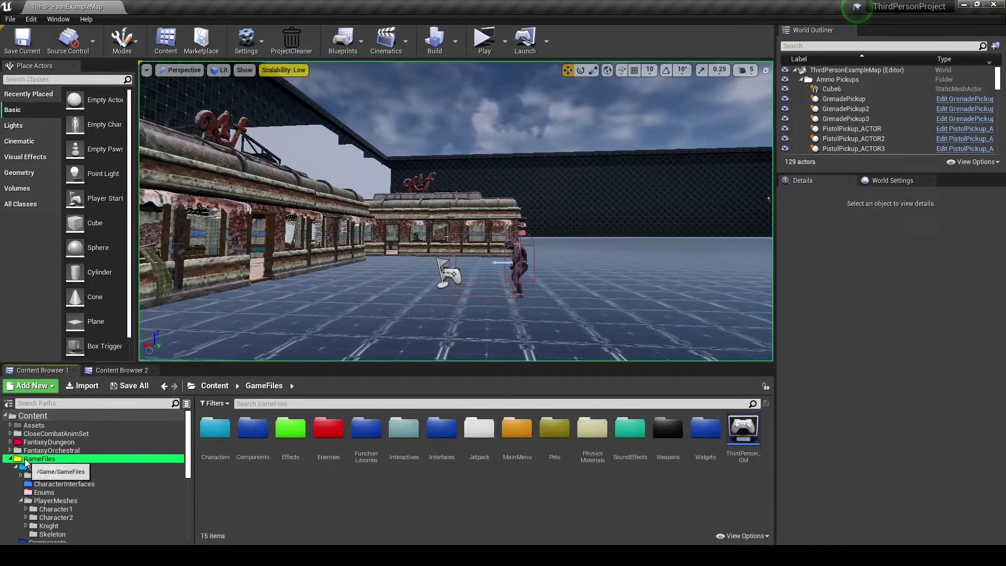
double_click(221, 451)
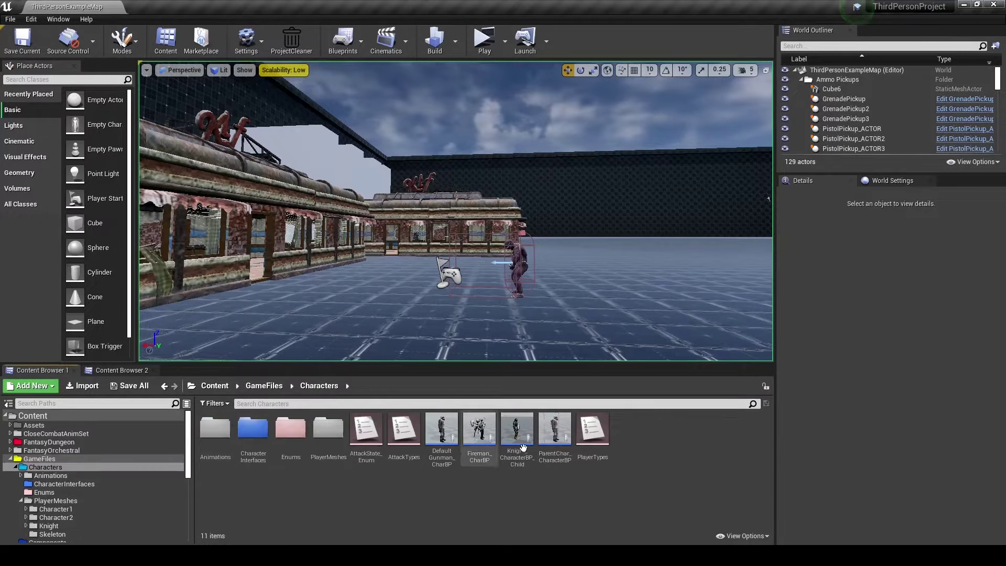
double_click(552, 442)
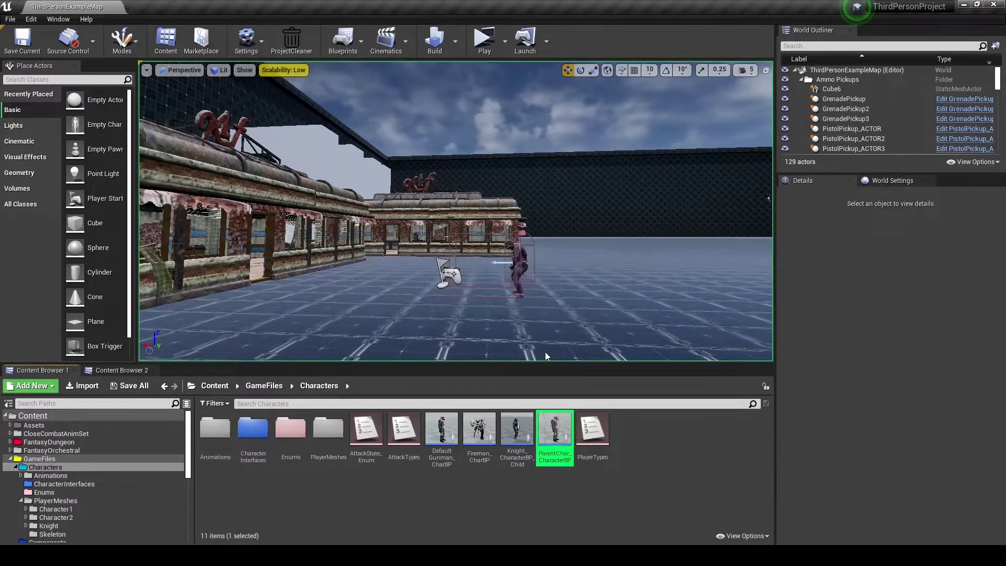
scroll(461, 285, down, 5)
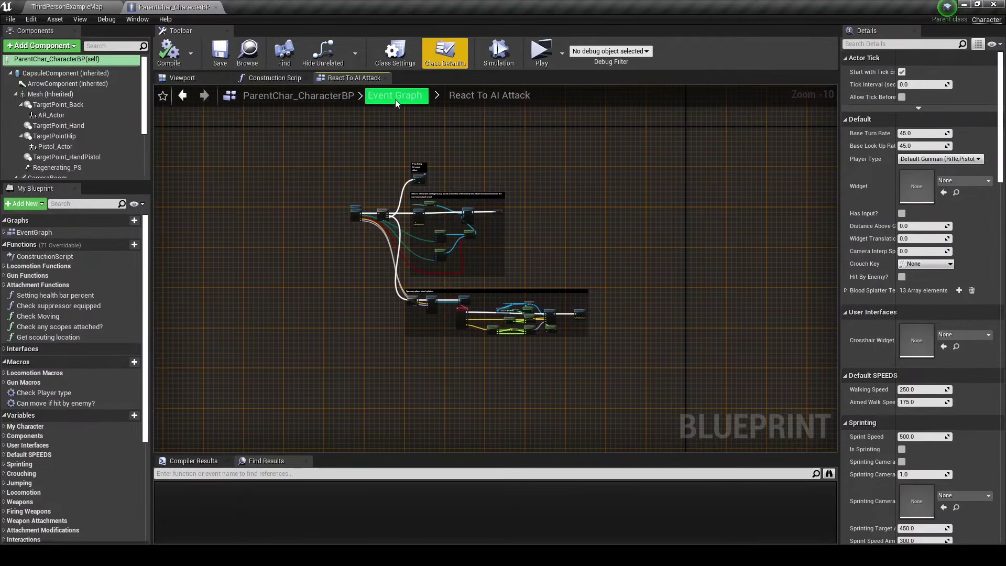
click(396, 97)
click(58, 4)
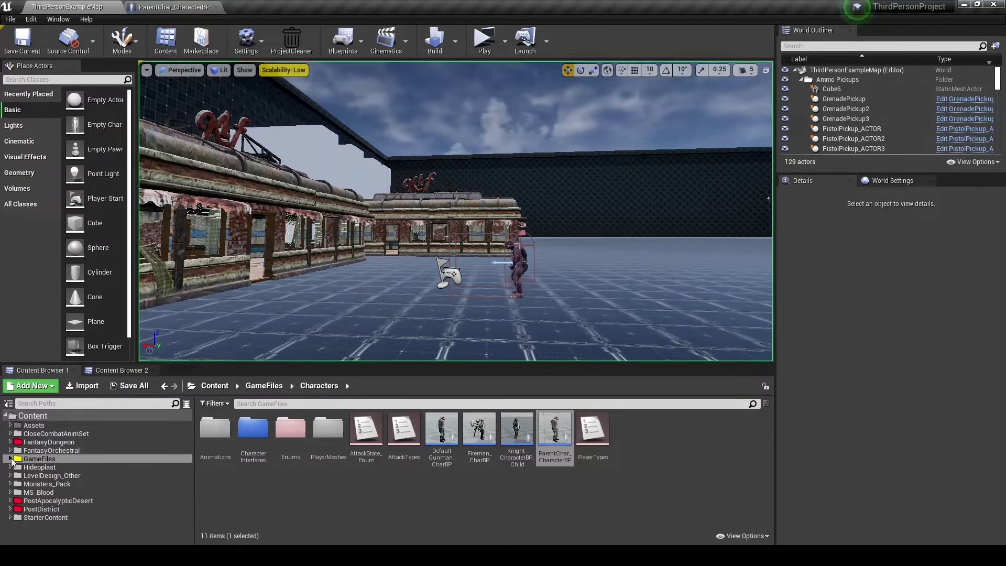
Open Enemy_Parent_BP from Enemies/Monster and browse to its Mesh's animation blueprint.
double_click(43, 461)
click(42, 492)
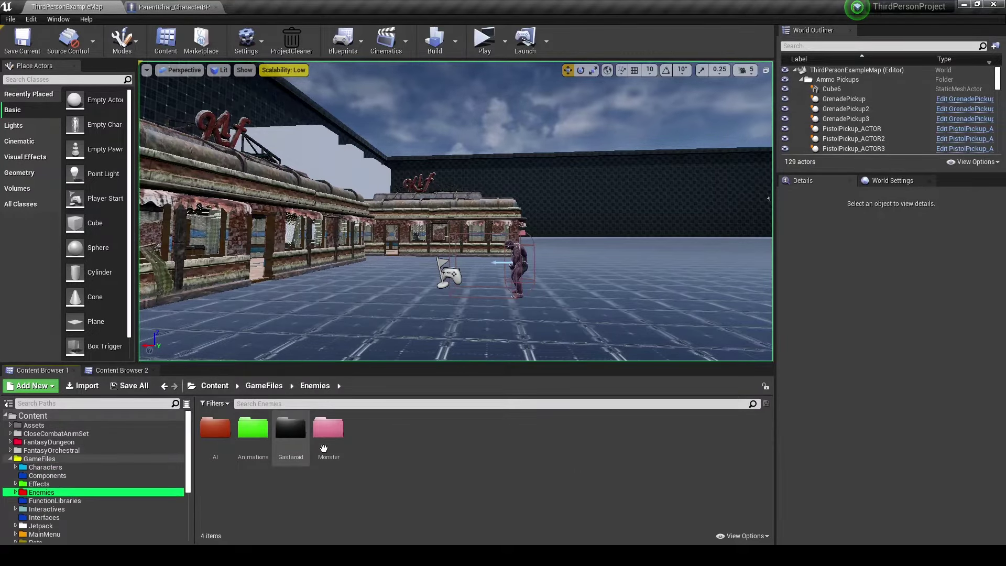
click(325, 452)
double_click(325, 452)
double_click(284, 445)
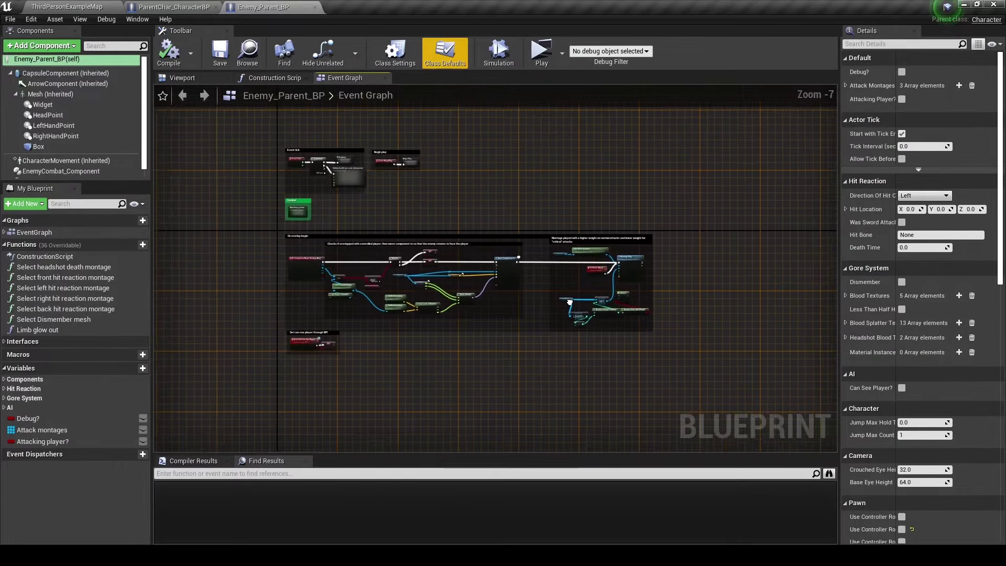
click(48, 94)
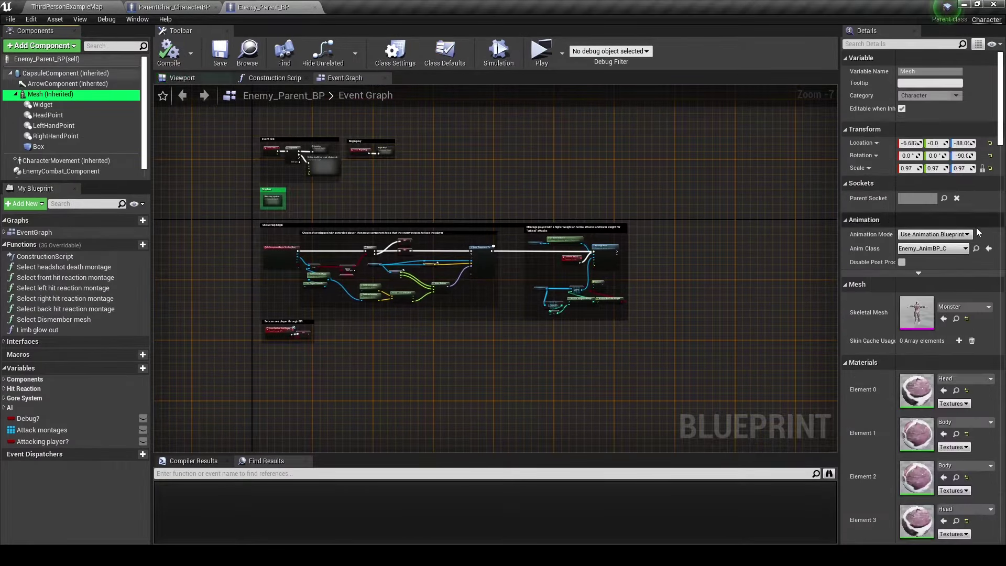
click(975, 249)
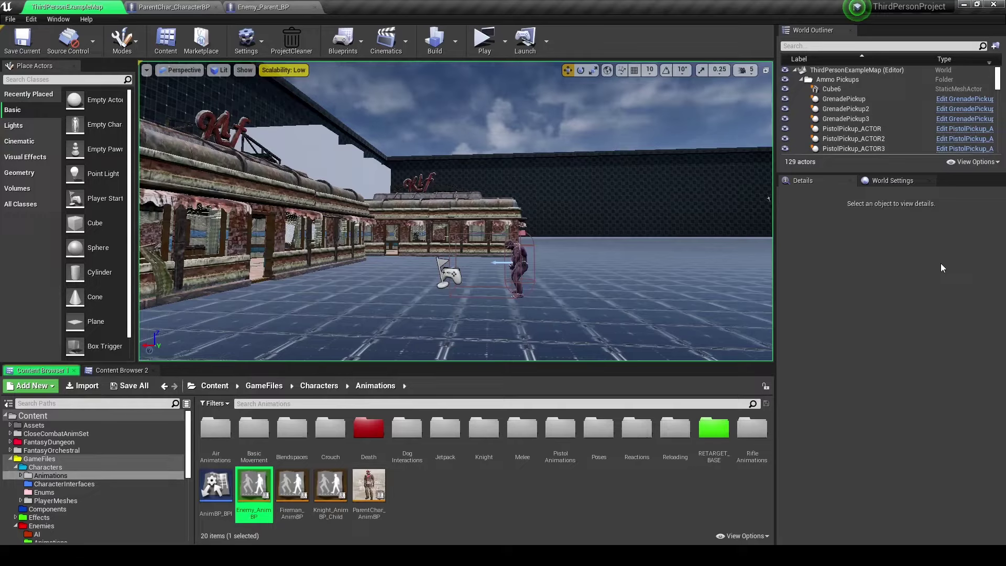
Open Enemy_AnimBP, close its open graphs, and delete the Spawn blood splatter decal macro.
double_click(264, 484)
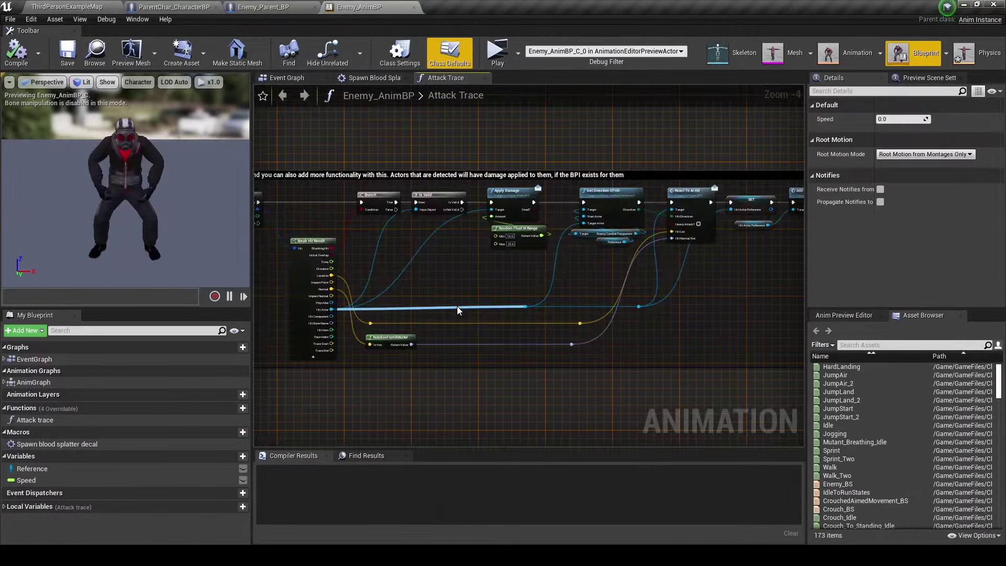
scroll(457, 306, down, 5)
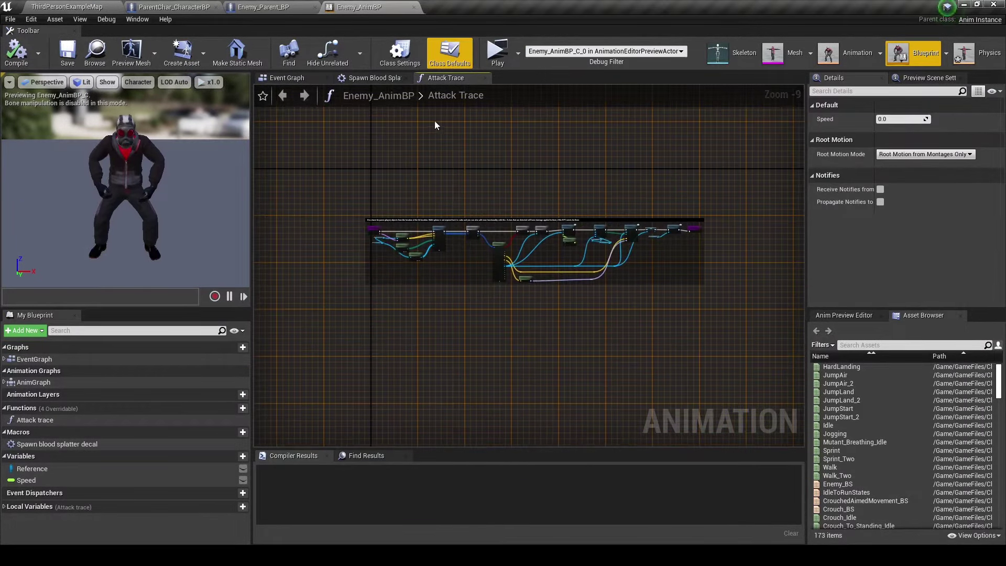
click(390, 81)
click(484, 78)
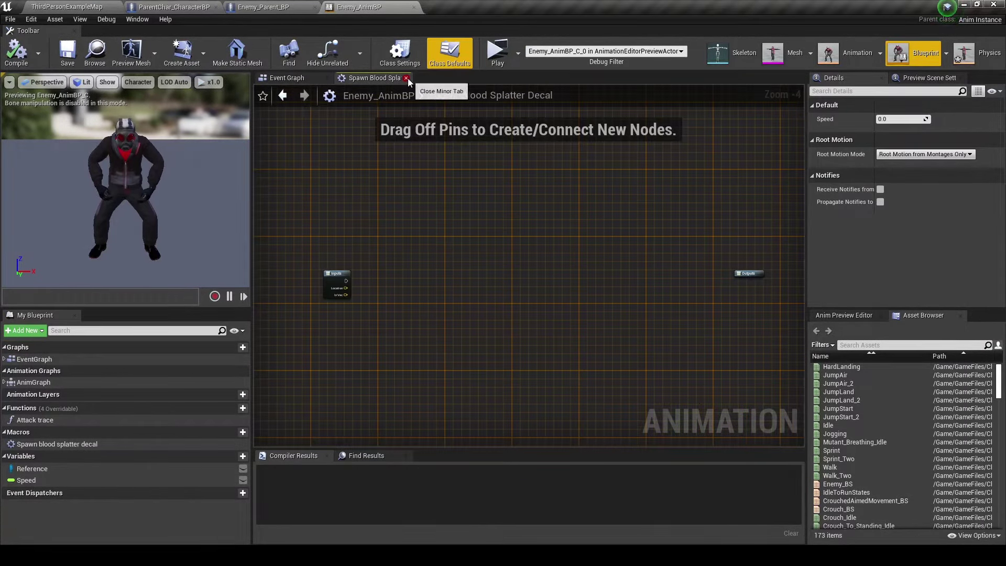
click(407, 79)
click(50, 443)
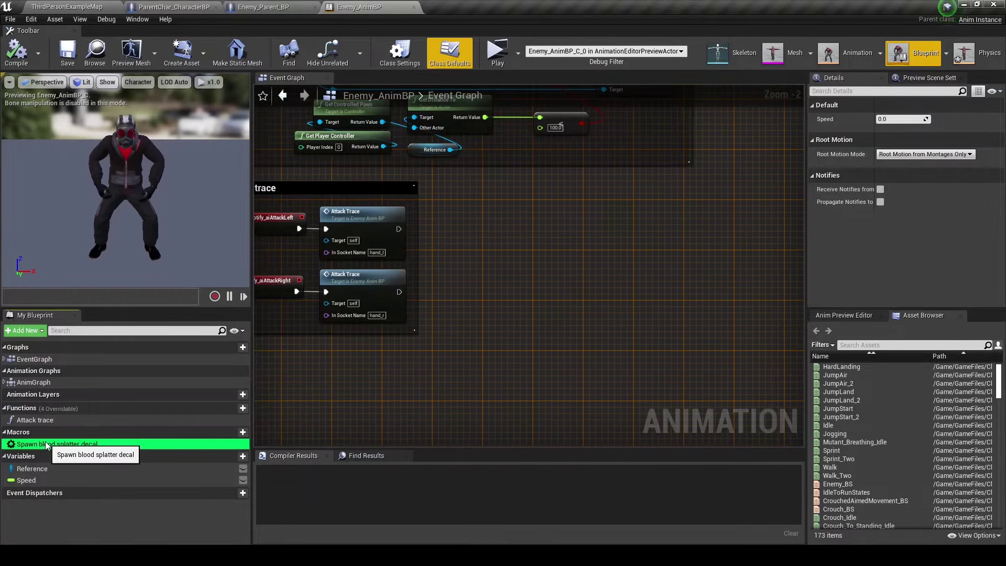
key(Delete)
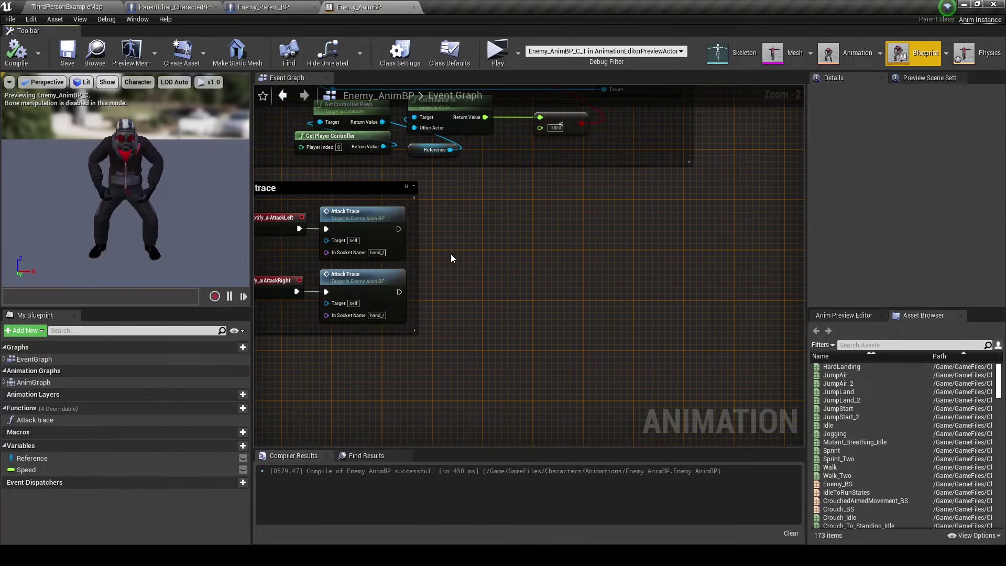
Open the Attack Trace function and shift the damage and hit-reaction nodes right.
scroll(450, 253, down, 3)
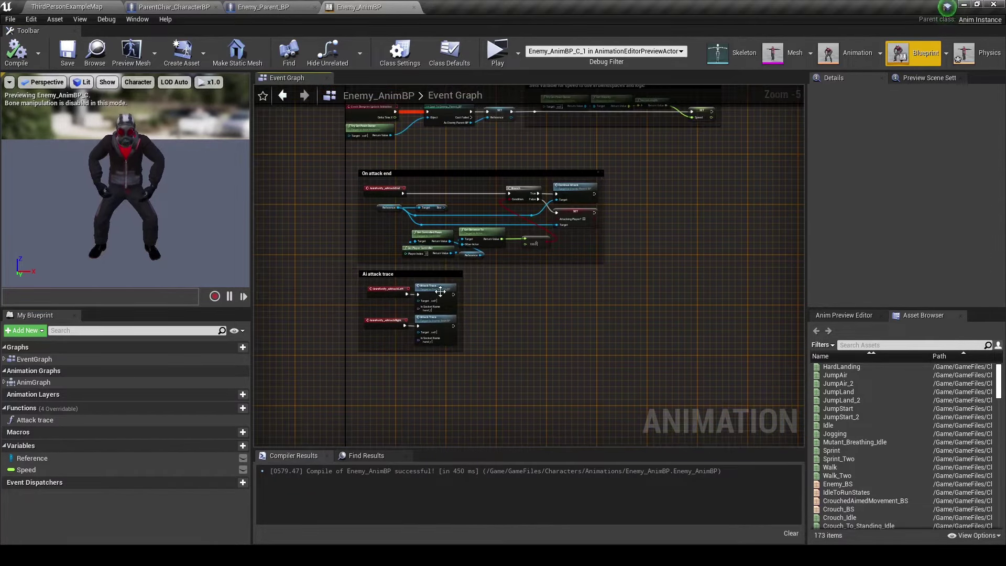
double_click(441, 292)
scroll(736, 246, up, 2)
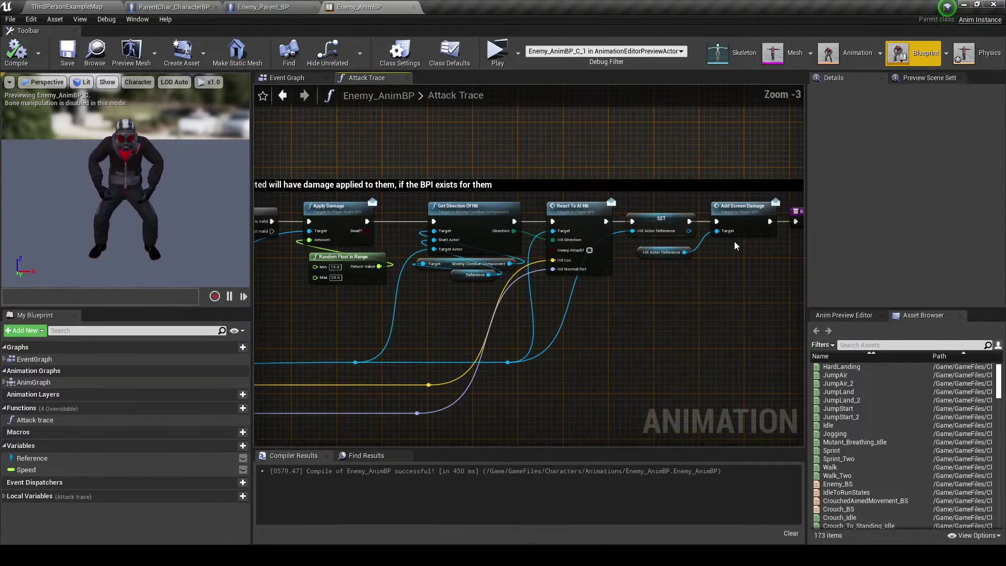
mouse_move(616, 241)
right_down()
mouse_move(759, 230)
mouse_move(423, 247)
right_up()
scroll(760, 231, down, 2)
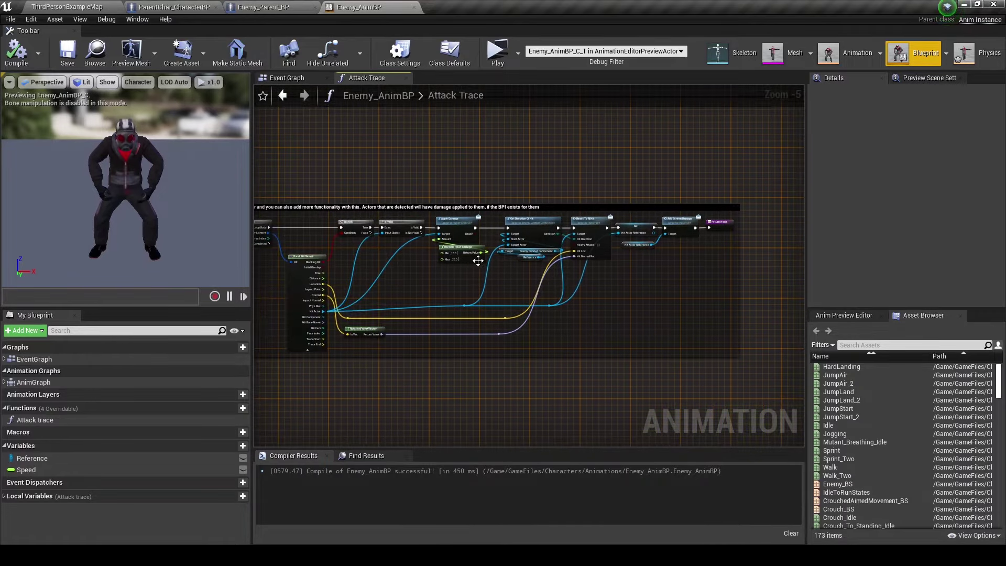
scroll(587, 255, up, 1)
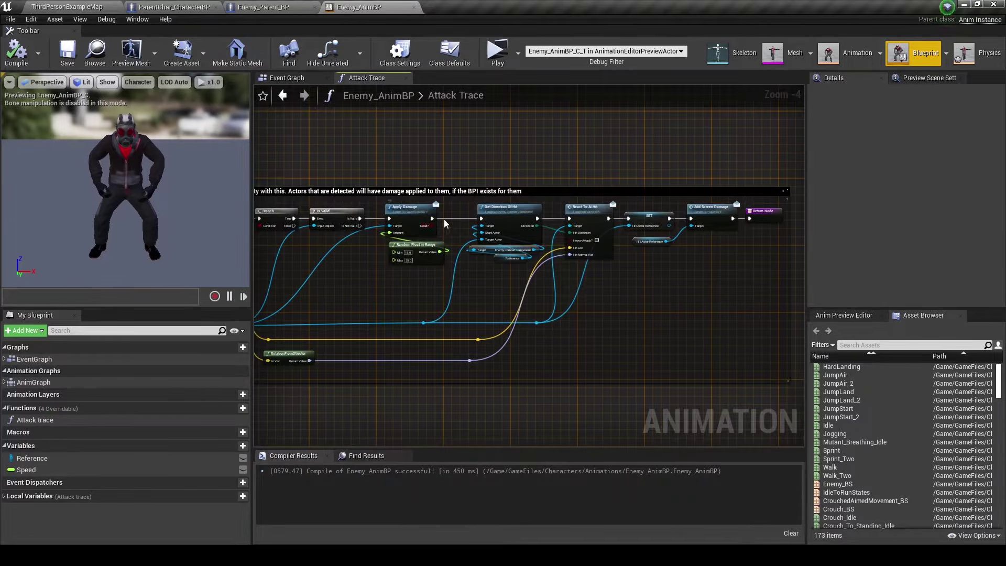
right_drag(449, 215, 398, 216)
drag(406, 211, 714, 373)
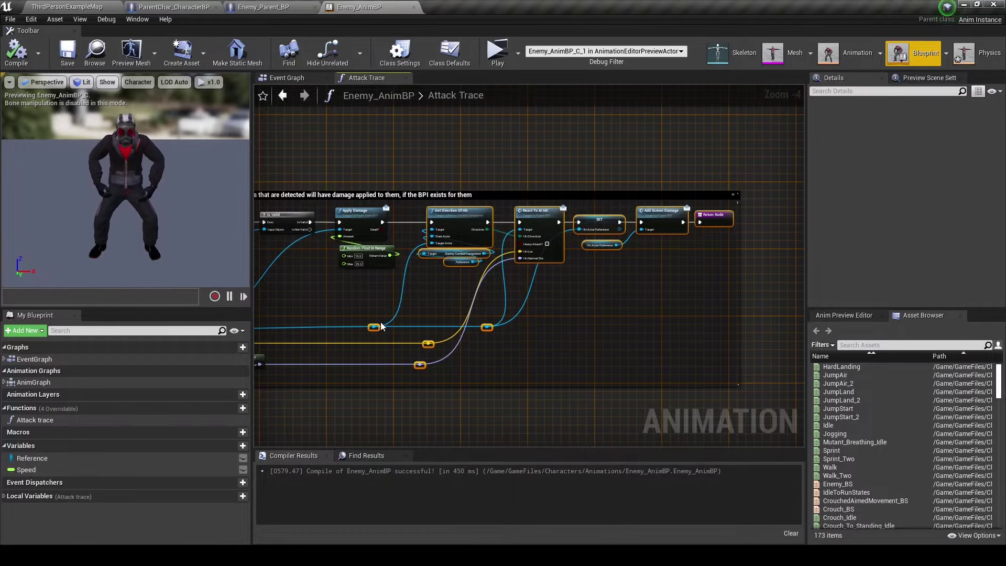
drag(381, 326, 605, 288)
right_drag(606, 289, 674, 299)
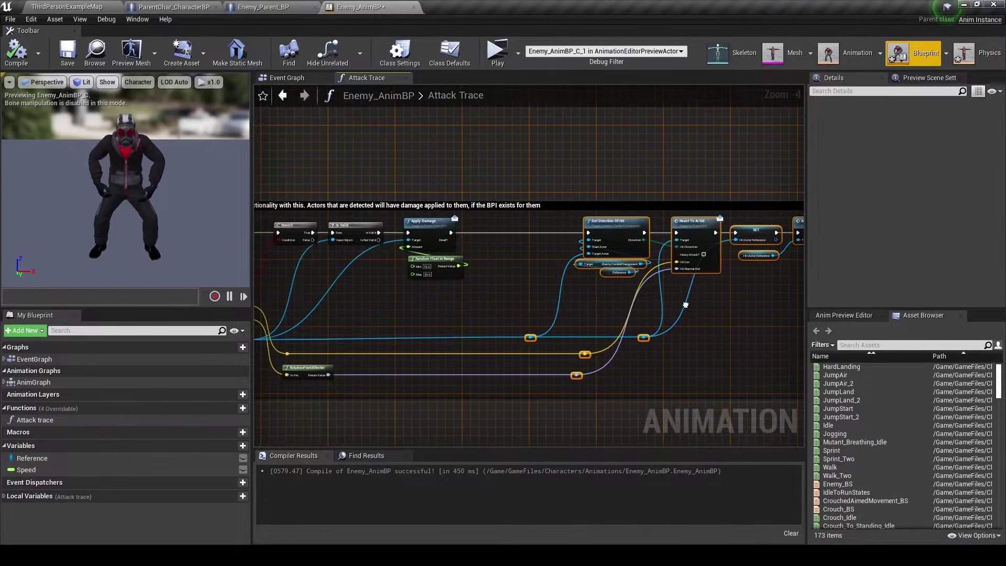
click(716, 289)
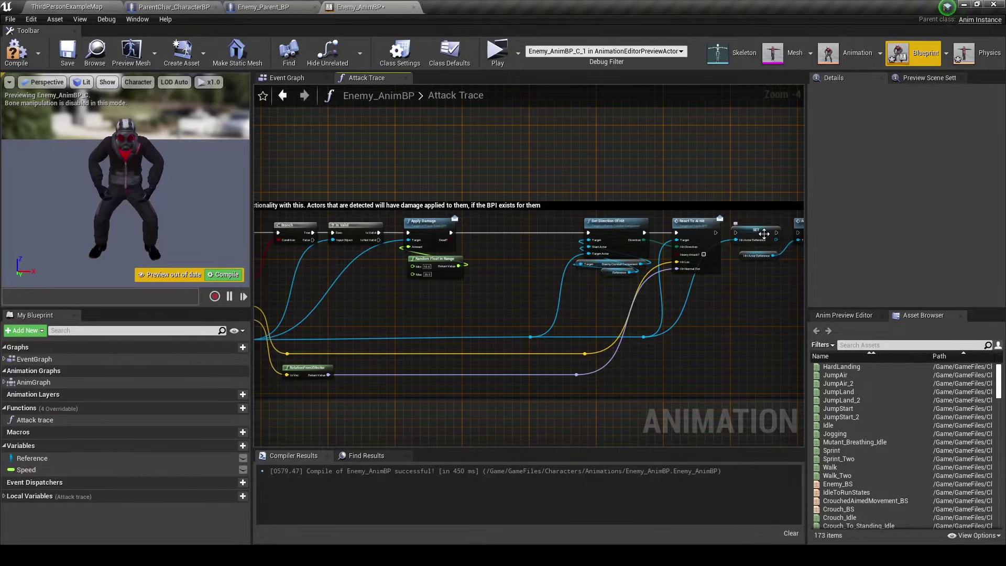
Place SET Hit Actor reference between Is Valid and Apply Damage, feeding Apply Damage's Target.
mouse_move(736, 234)
mouse_down()
mouse_move(579, 302)
mouse_move(516, 253)
mouse_up()
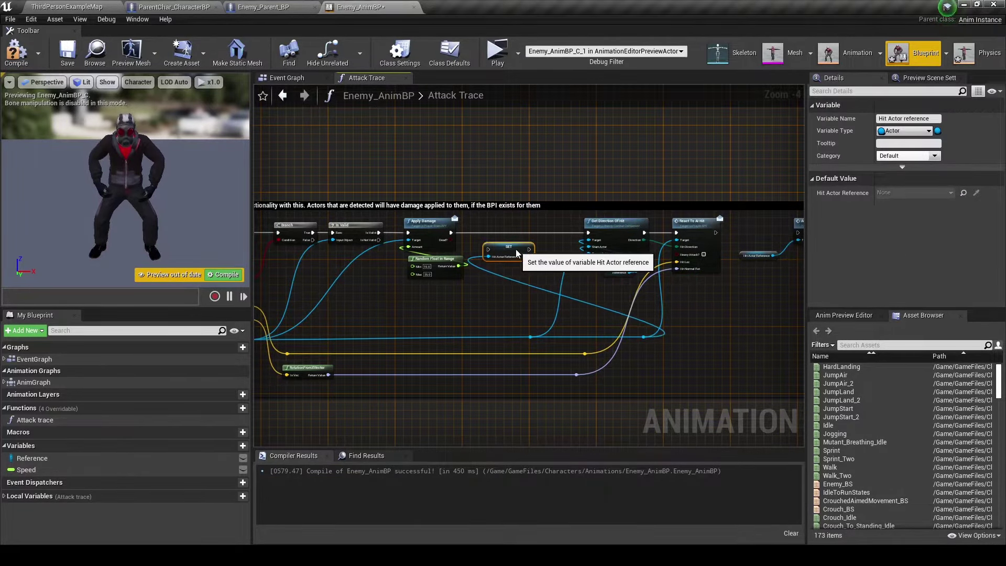
right_drag(457, 246, 530, 272)
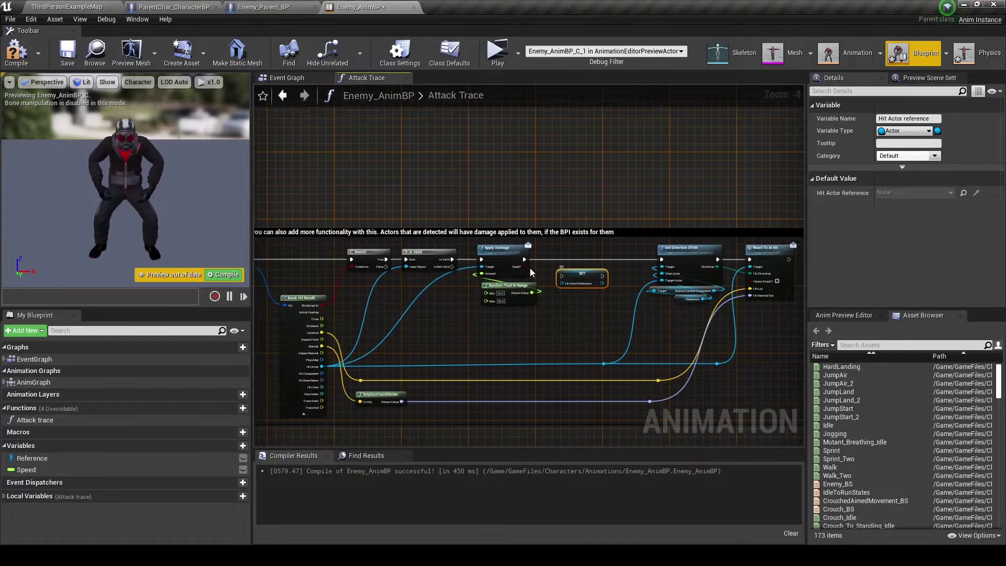
drag(581, 273, 477, 307)
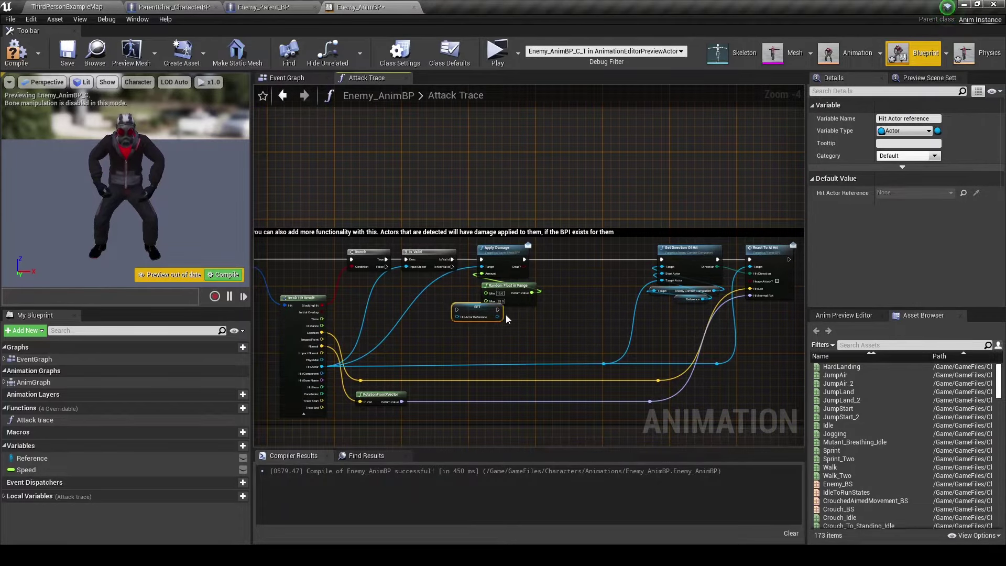
drag(506, 248, 554, 252)
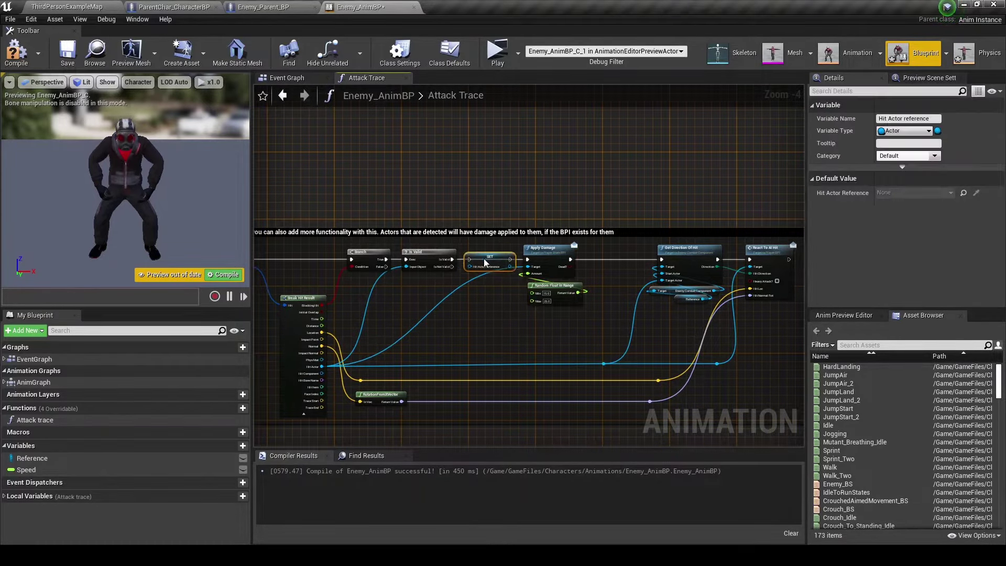
mouse_move(461, 310)
mouse_down()
mouse_move(473, 258)
mouse_move(321, 366)
mouse_up()
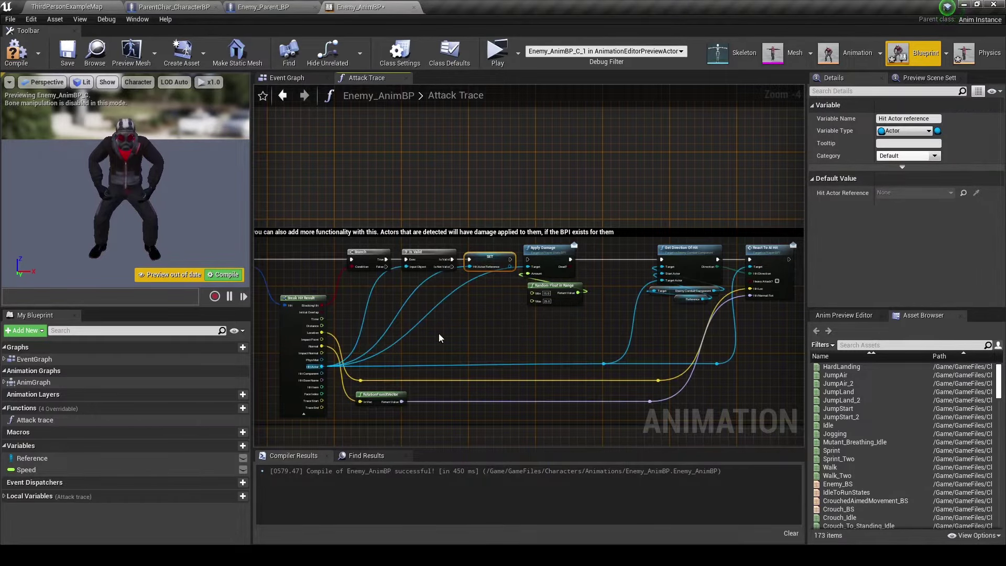
drag(511, 266, 529, 266)
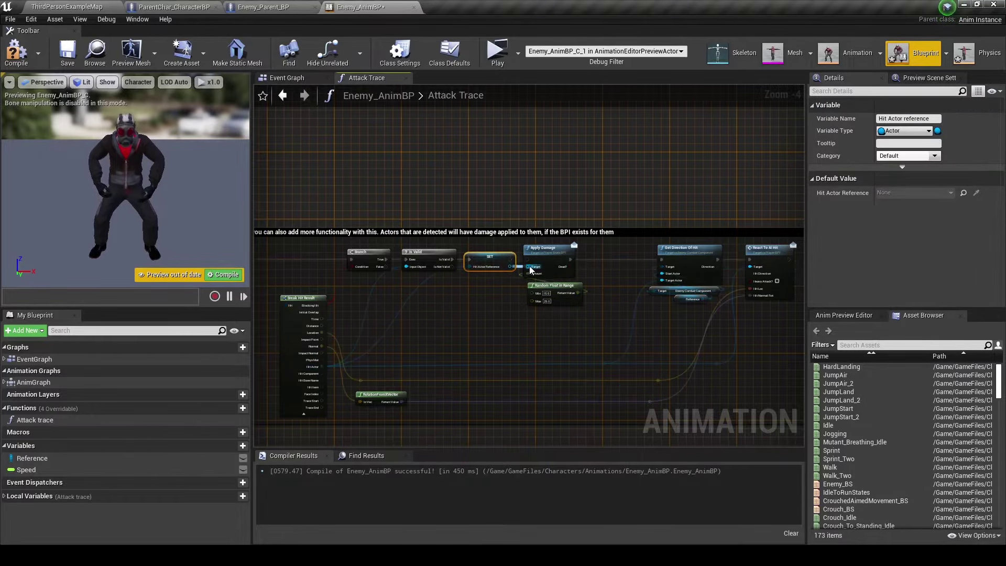
Add a Reference getter wired into Get Direction Of Hit's Target Actor.
right_drag(596, 351, 529, 336)
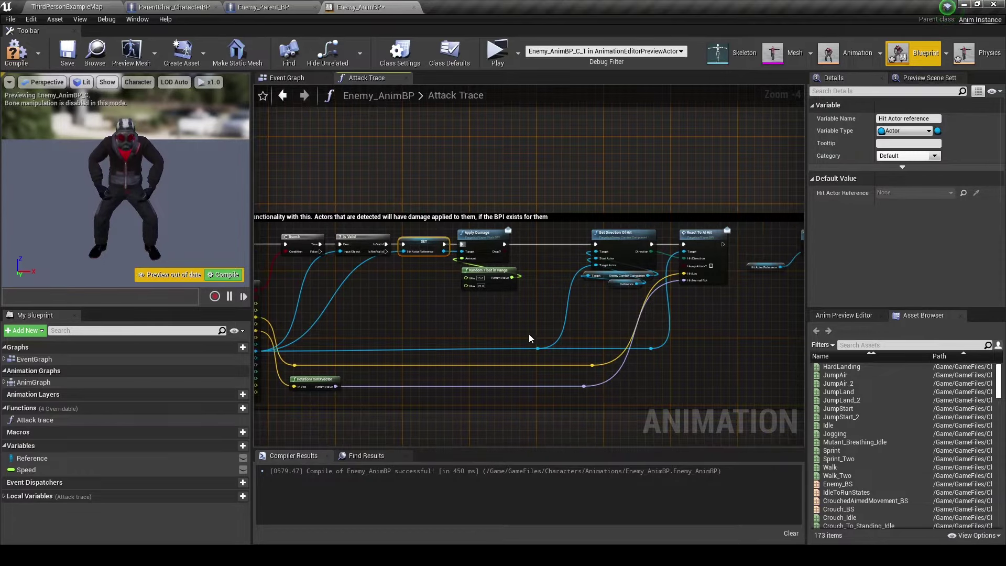
mouse_move(29, 458)
ctrl+mouse_down()
mouse_move(513, 338)
mouse_move(539, 346)
mouse_move(531, 354)
ctrl+mouse_up()
drag(595, 266, 541, 316)
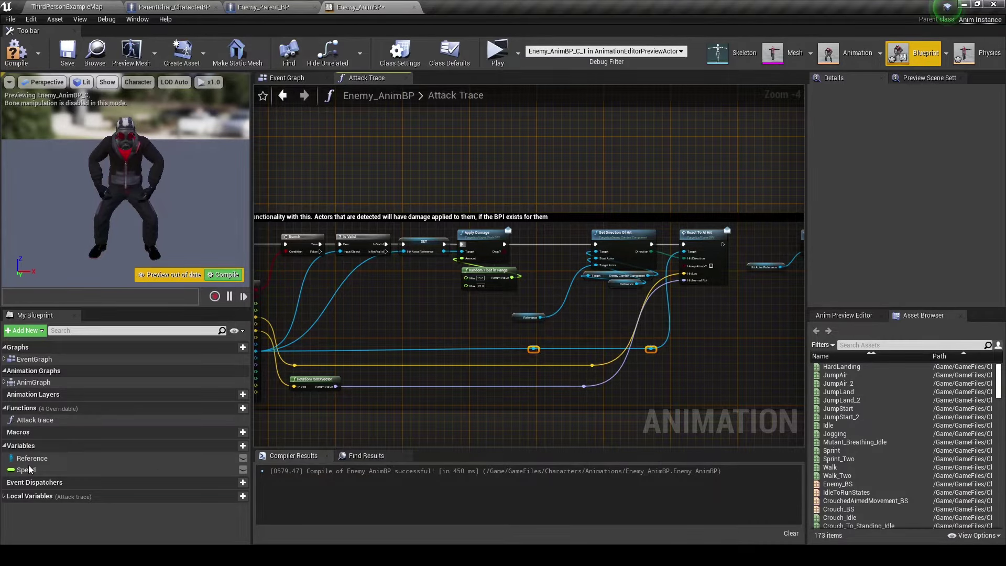
Delete the reroute knot and position Reference getters near Apply Damage.
key(Delete)
mouse_move(32, 458)
mouse_down()
mouse_move(674, 256)
mouse_move(686, 297)
mouse_move(690, 255)
mouse_up()
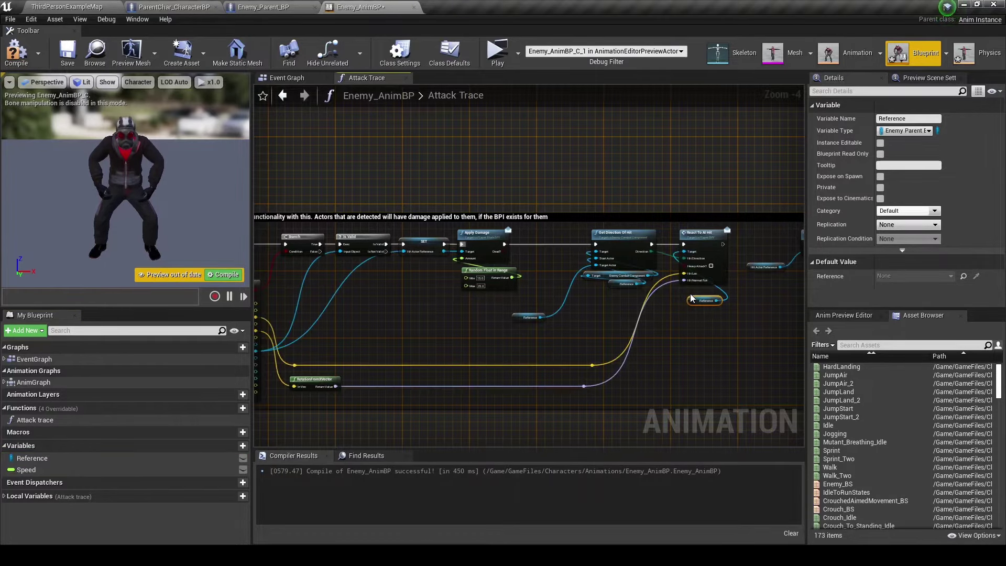
mouse_move(689, 299)
mouse_down()
mouse_move(685, 286)
mouse_move(683, 295)
mouse_up()
drag(521, 318, 549, 270)
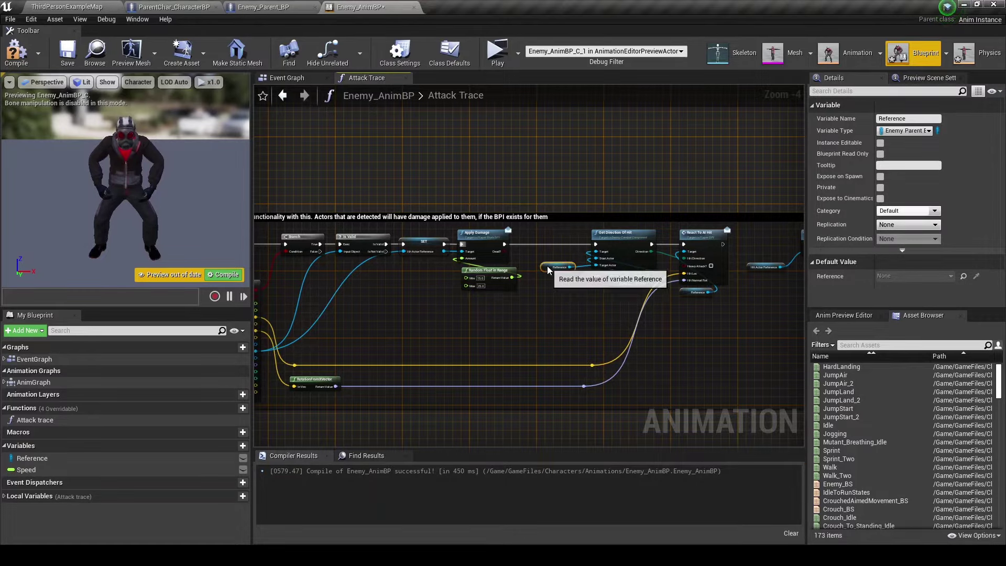
right_drag(602, 276, 493, 272)
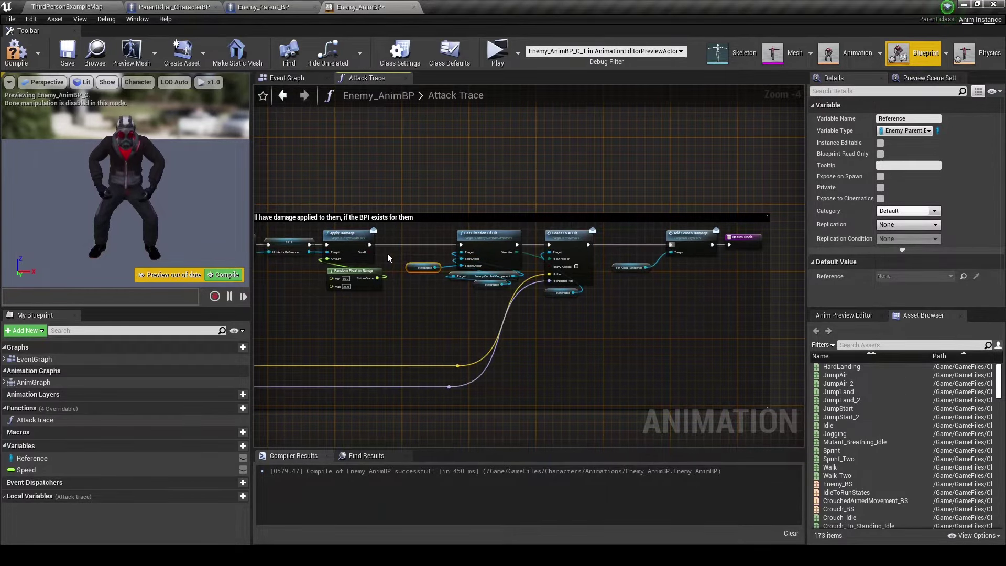
right_drag(388, 253, 435, 256)
scroll(435, 256, up, 3)
Add a Branch off Apply Damage's Dead? output and shift the following nodes right.
drag(422, 255, 493, 253)
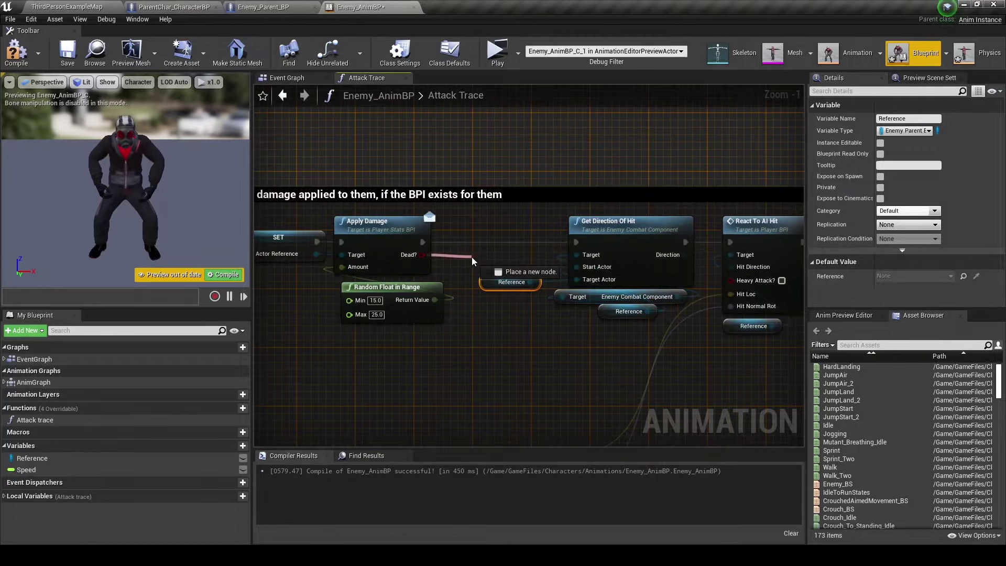
text(branch)
key(Return)
mouse_move(424, 243)
mouse_down()
mouse_move(475, 242)
mouse_move(452, 239)
mouse_up()
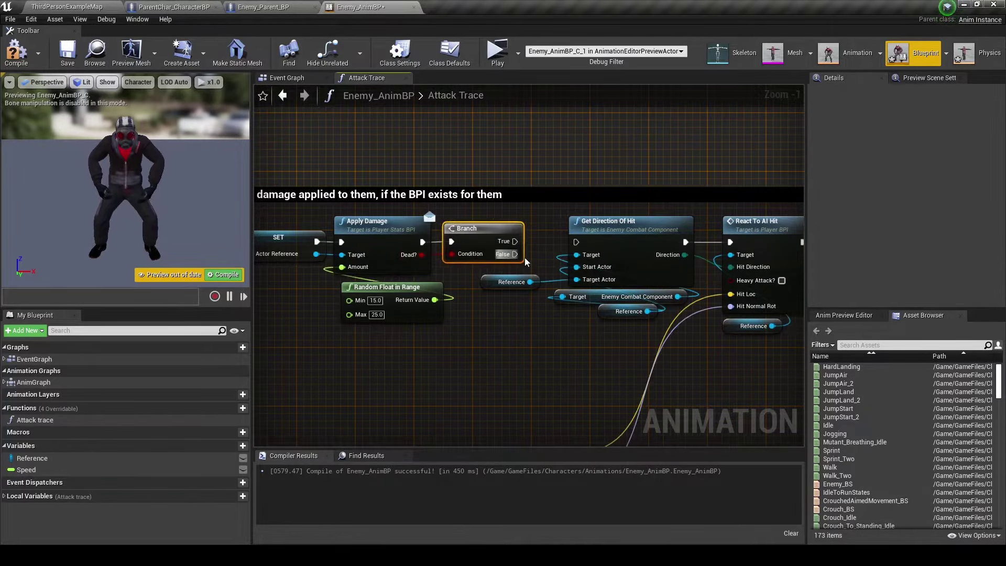
scroll(618, 257, down, 2)
right_drag(640, 255, 411, 241)
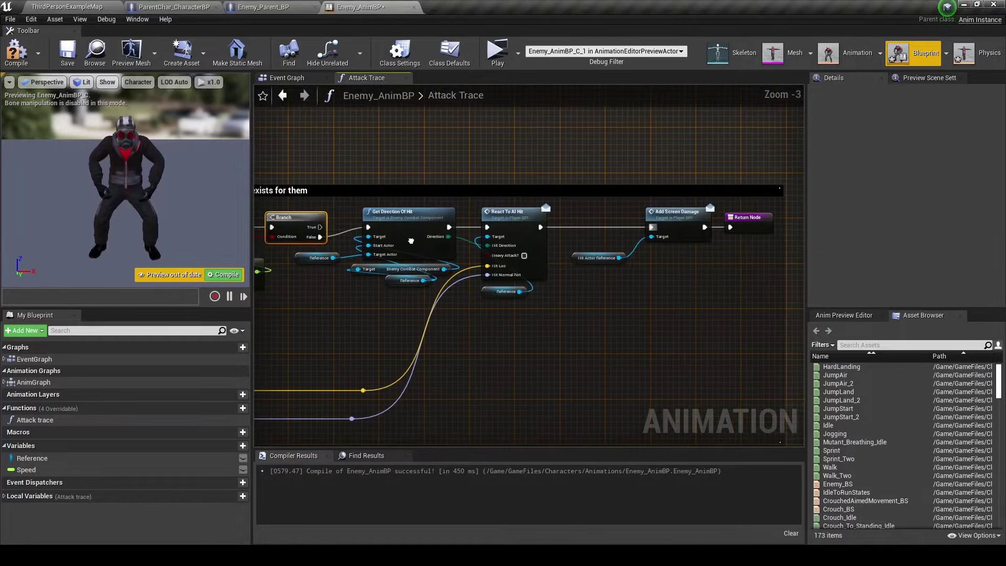
scroll(396, 239, down, 2)
drag(370, 231, 595, 277)
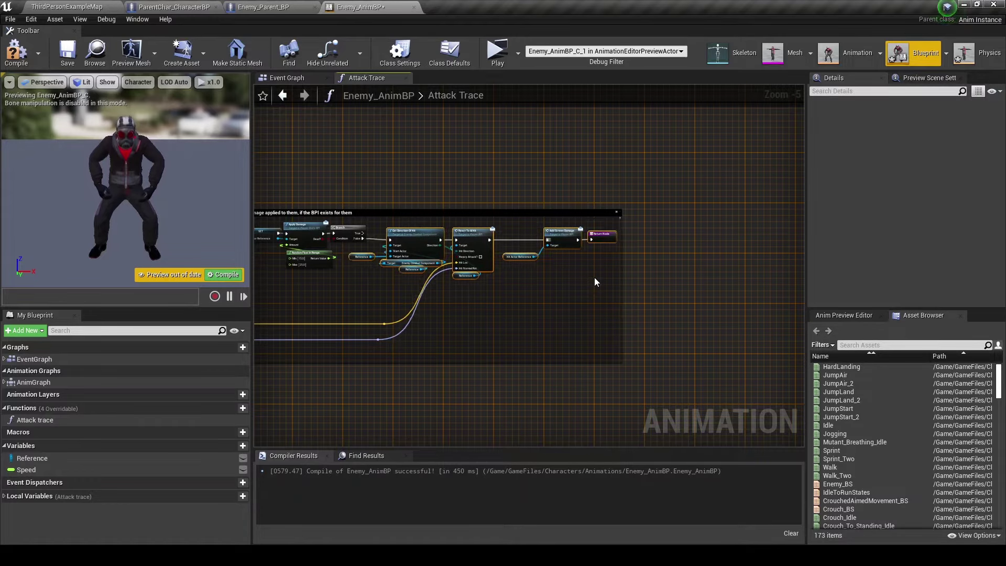
drag(448, 265, 454, 272)
scroll(410, 262, up, 2)
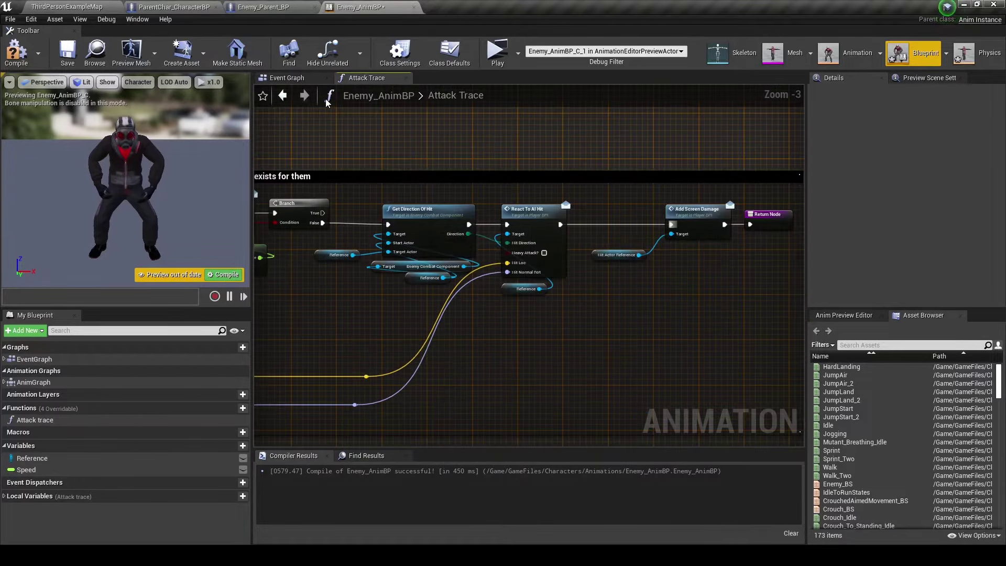
Recompile Enemy_AnimBP and fit the Attack Trace graph into view.
click(288, 79)
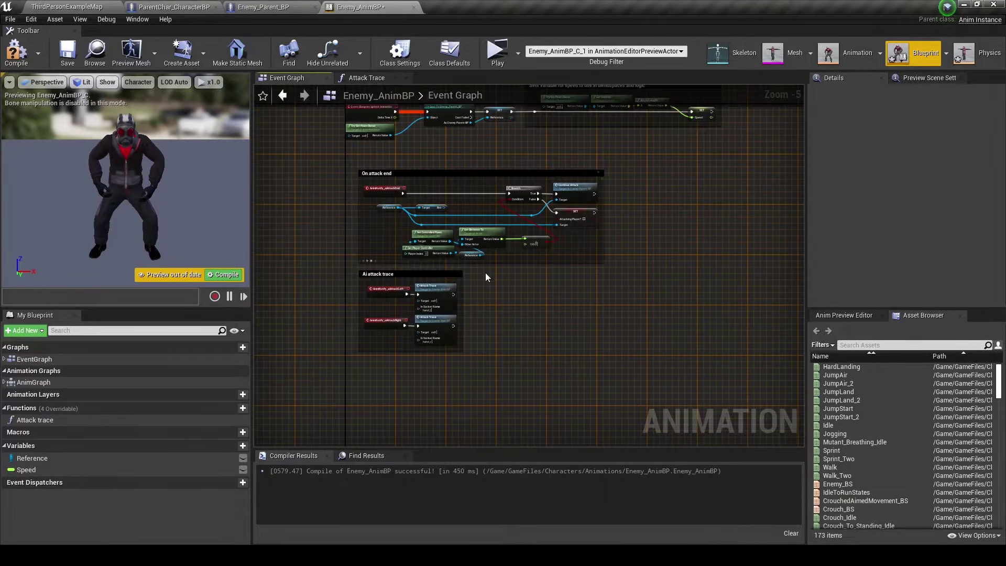
click(367, 79)
click(16, 53)
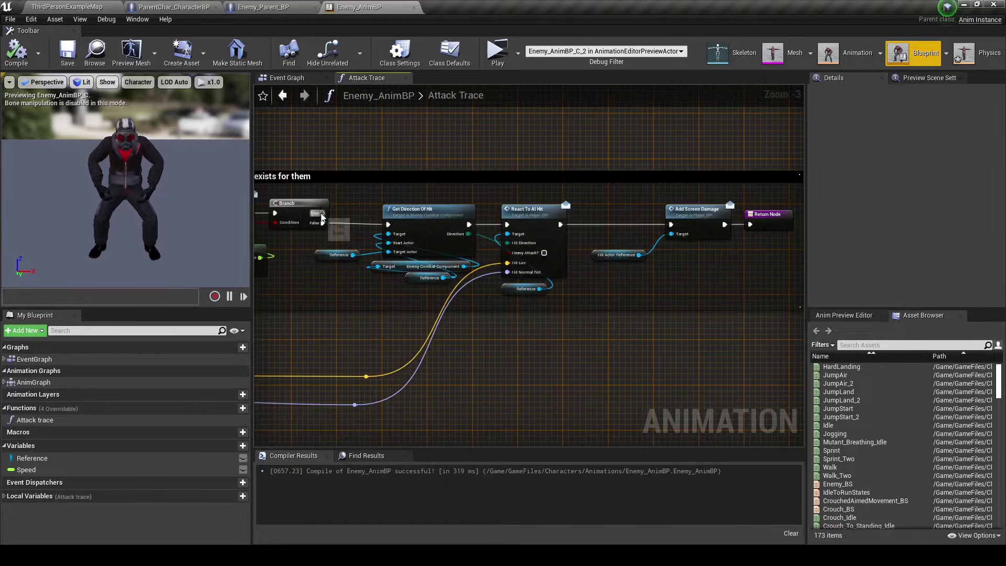
right_drag(322, 218, 377, 290)
scroll(377, 291, down, 1)
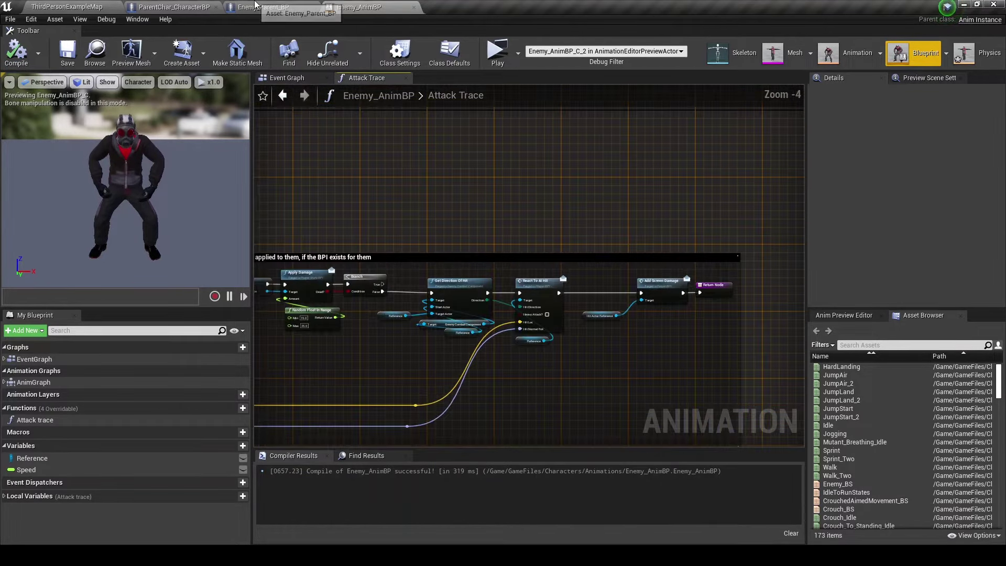
click(256, 7)
Open Player_BPI from ParentChar_CharacterBP's class settings and add a Player Death function.
drag(173, 7, 272, 7)
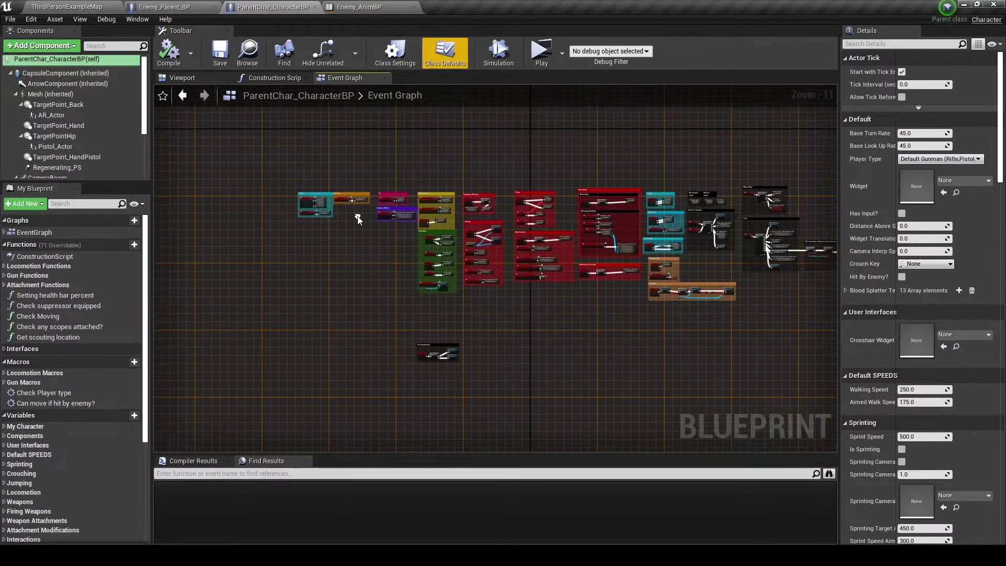
scroll(357, 219, up, 5)
scroll(358, 219, up, 2)
right_drag(324, 105, 448, 113)
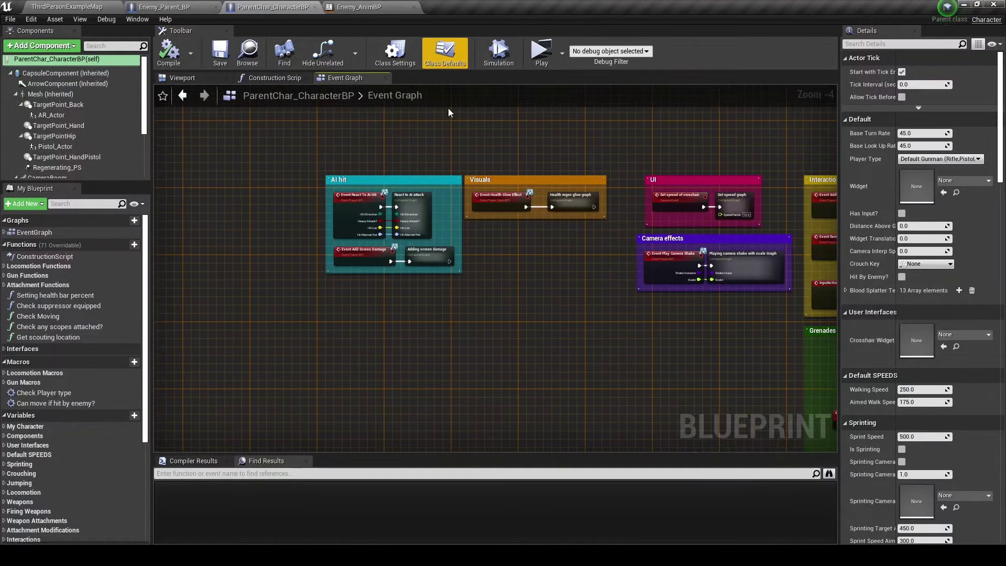
click(395, 53)
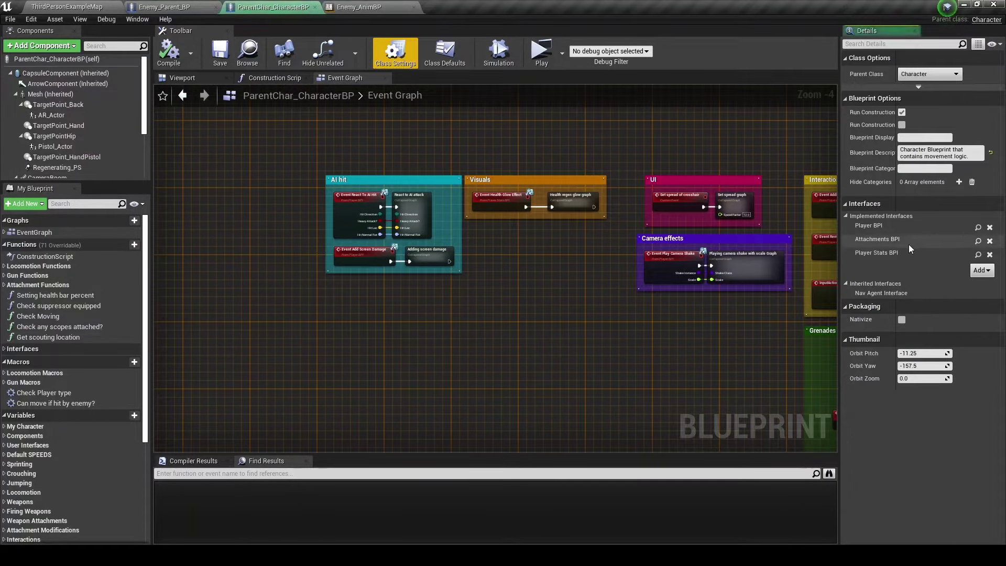
click(977, 229)
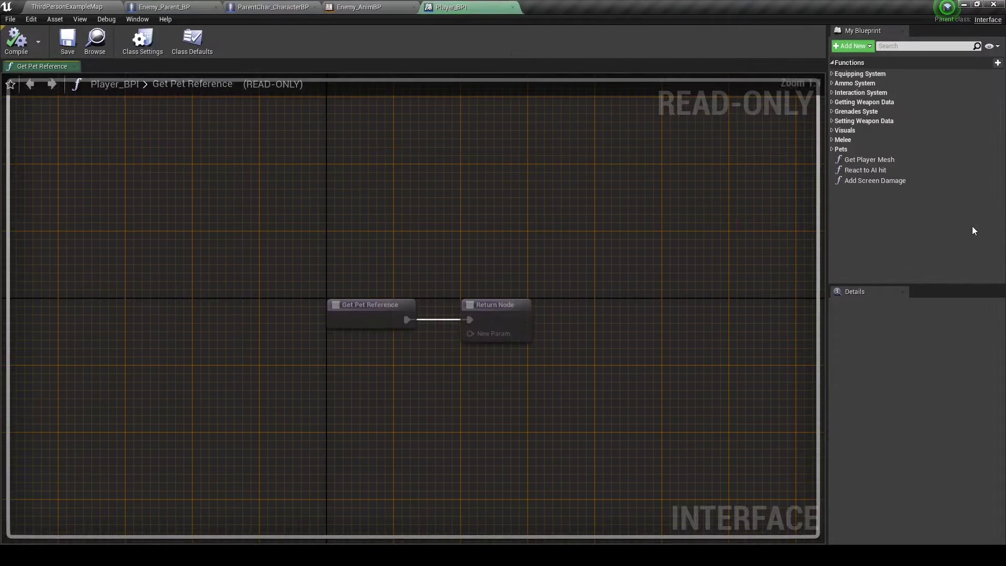
click(861, 47)
click(865, 61)
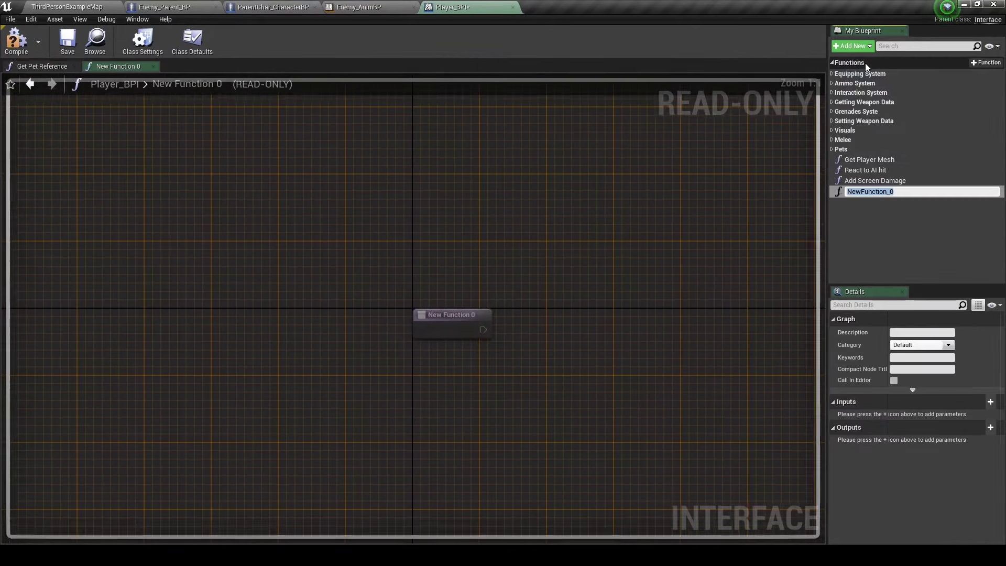
text(Player Death)
key(Return)
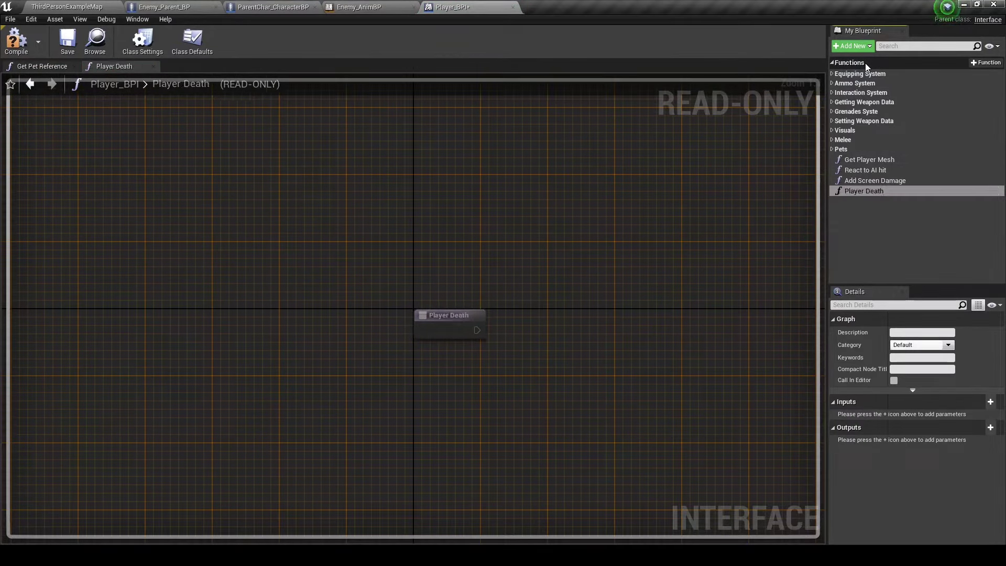
Put React to AI hit, Add Screen Damage and Player Death in category AI Combat, then save.
mouse_move(852, 180)
mouse_down()
mouse_move(846, 142)
mouse_move(834, 138)
mouse_up()
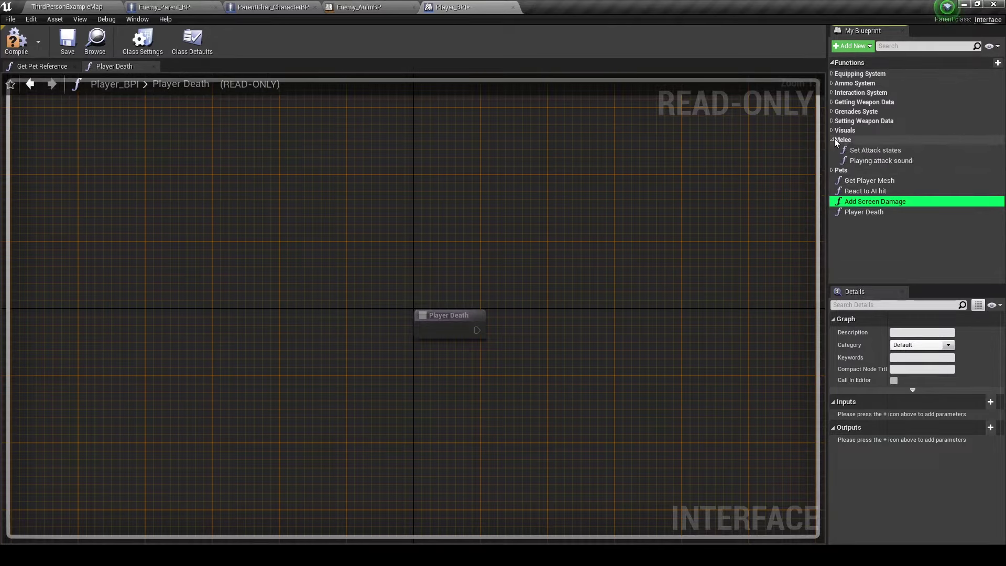
click(833, 139)
click(833, 139)
click(832, 139)
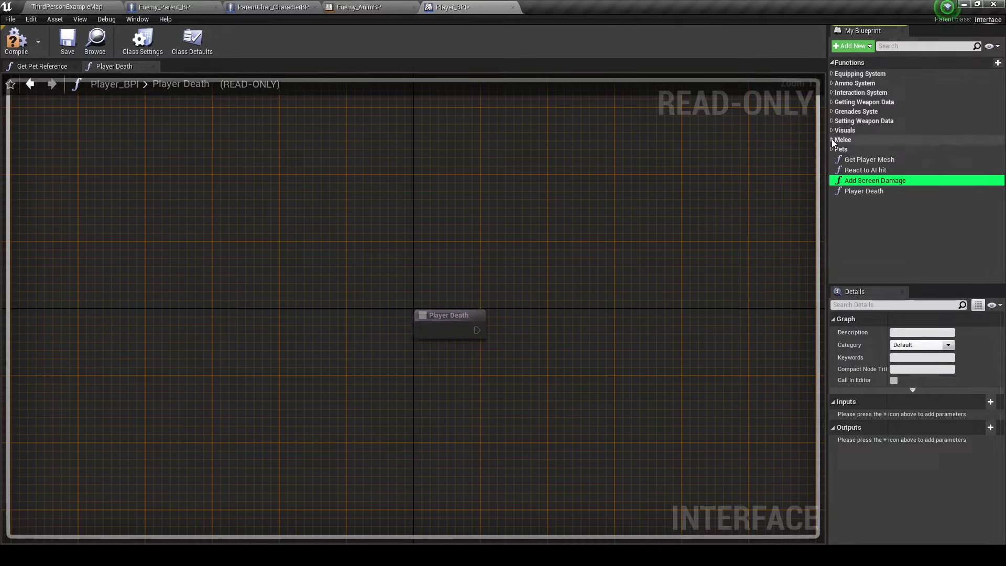
click(864, 170)
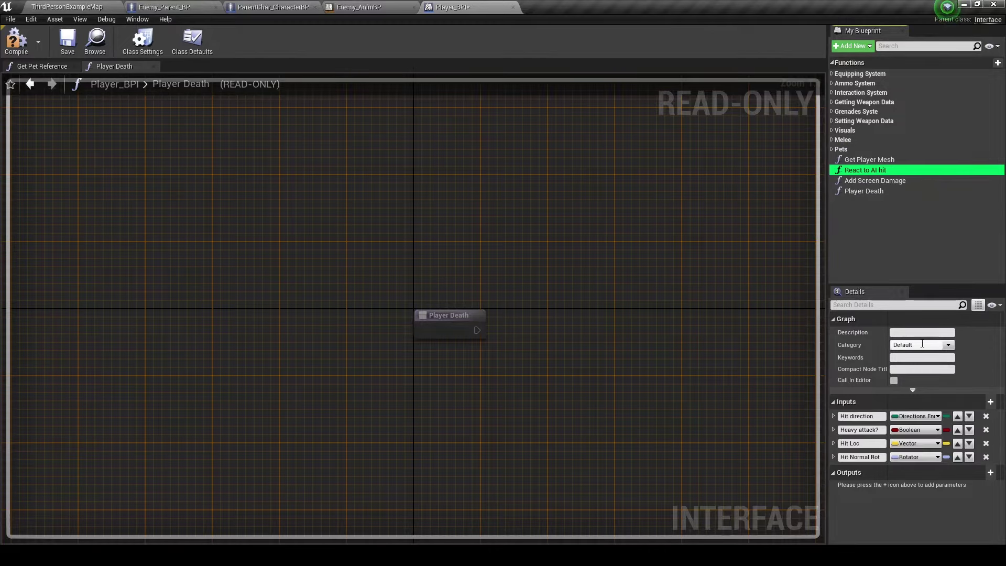
click(914, 345)
text(AI combat)
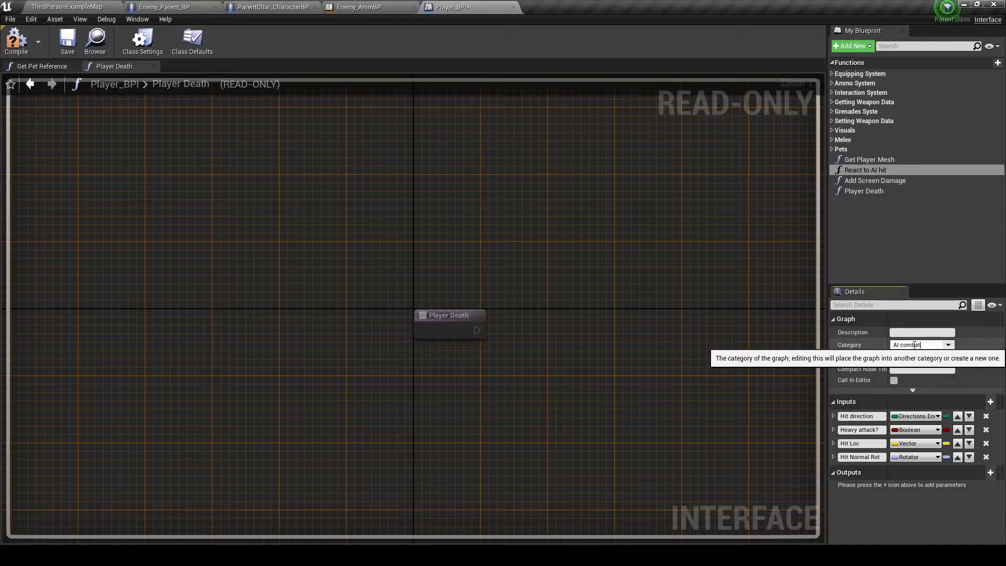
key(Return)
drag(854, 192, 853, 158)
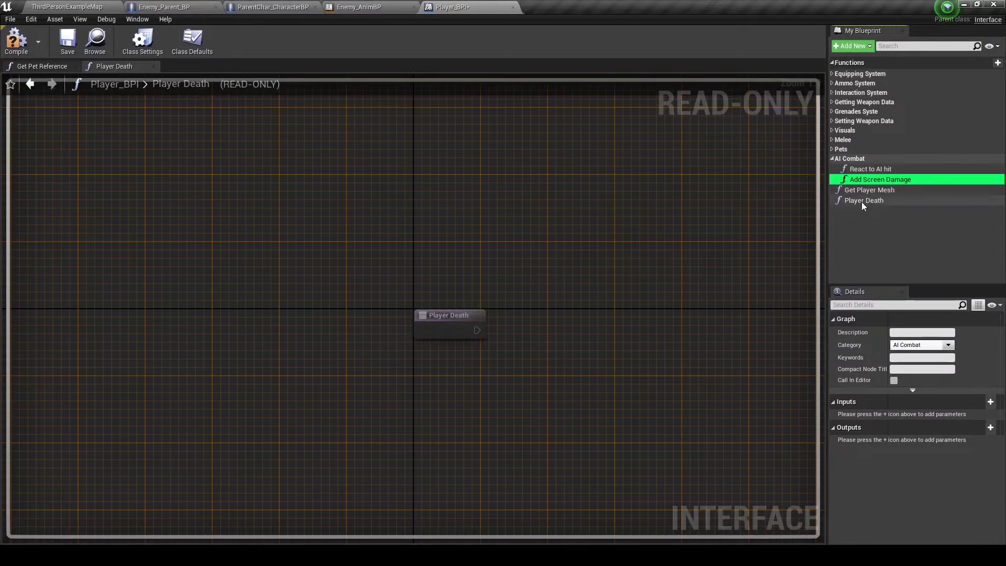
drag(863, 202, 861, 160)
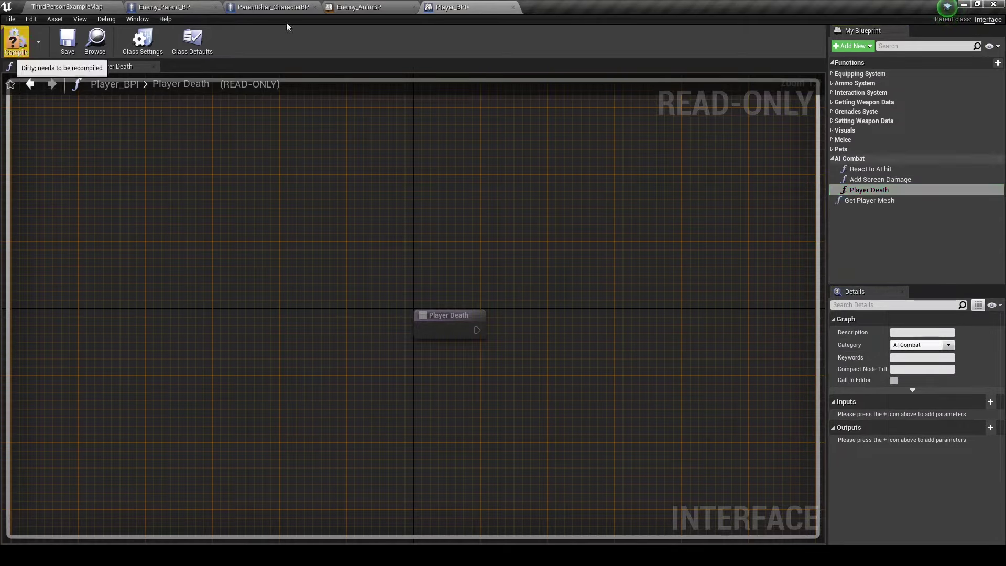
key(ctrl+s)
Add an Event Player Death node to ParentChar_CharacterBP's Event Graph.
click(271, 7)
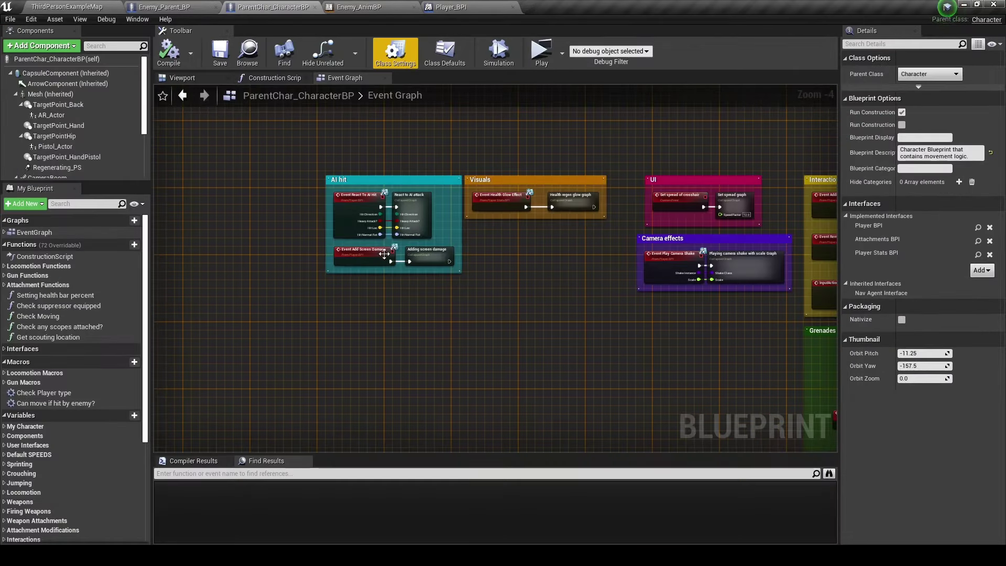
right_click(341, 302)
text(event player)
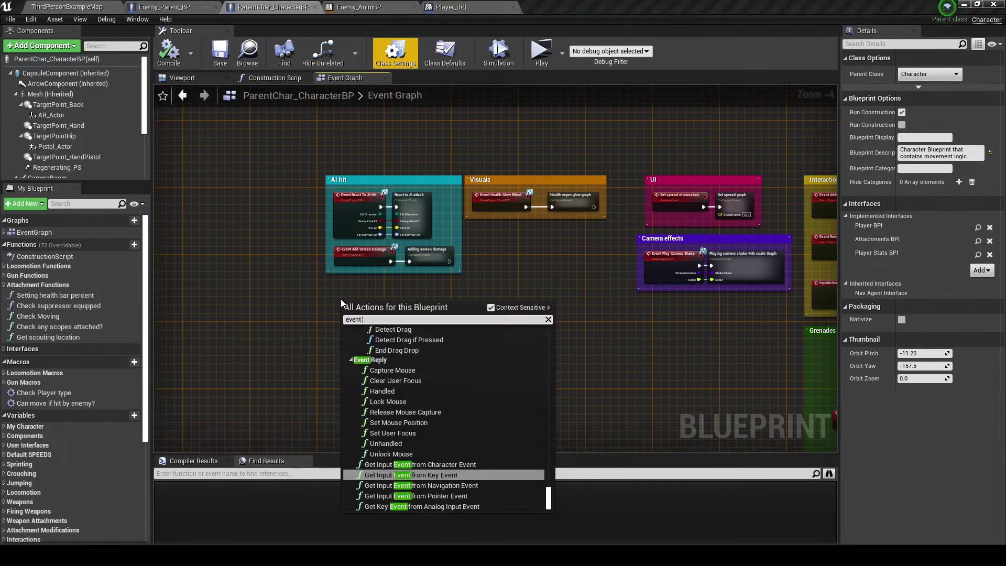
key(Return)
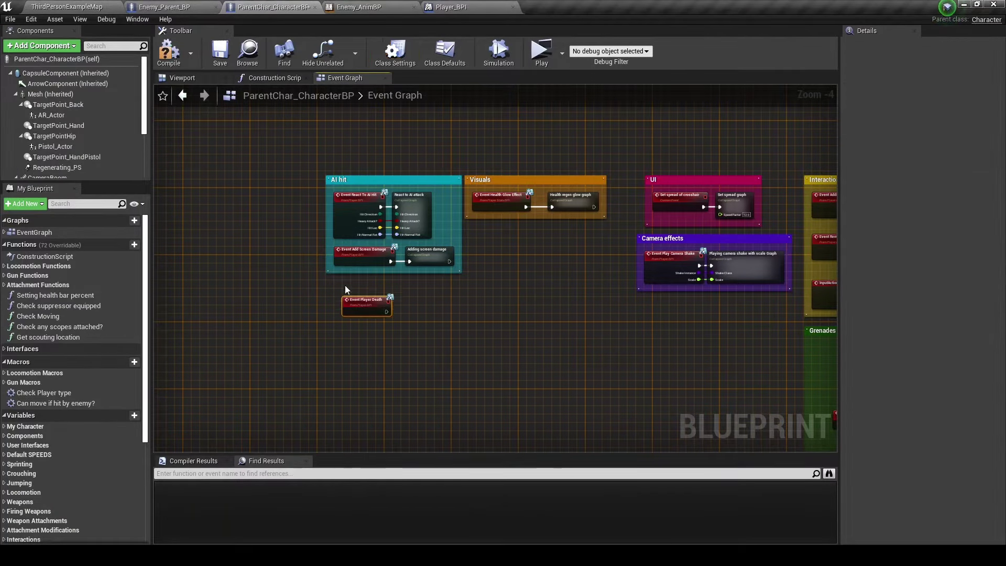
scroll(385, 299, up, 4)
Wire a reroute node from Event Player Death's execution output and collapse it into a subgraph.
drag(357, 301, 401, 300)
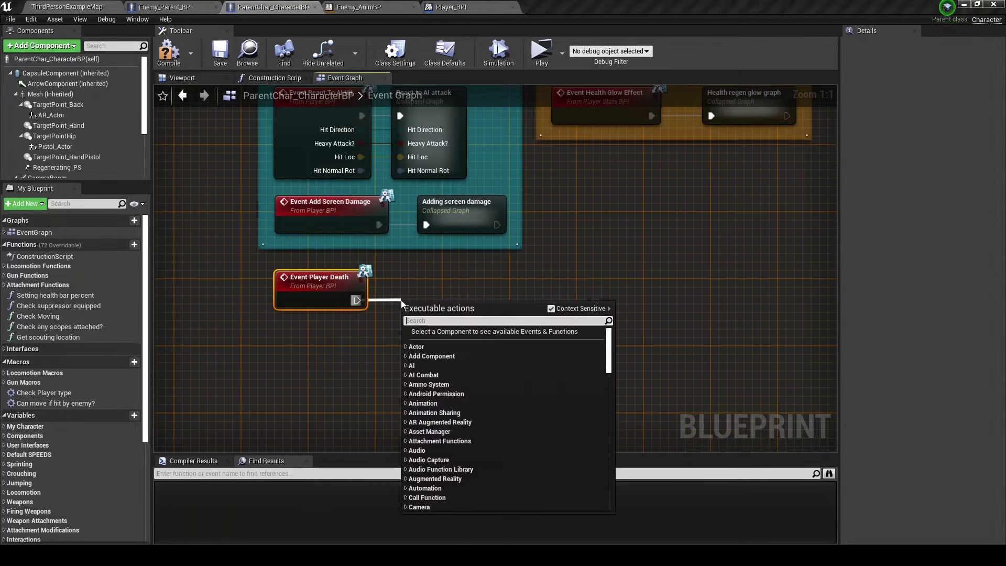
text(reroute)
key(Return)
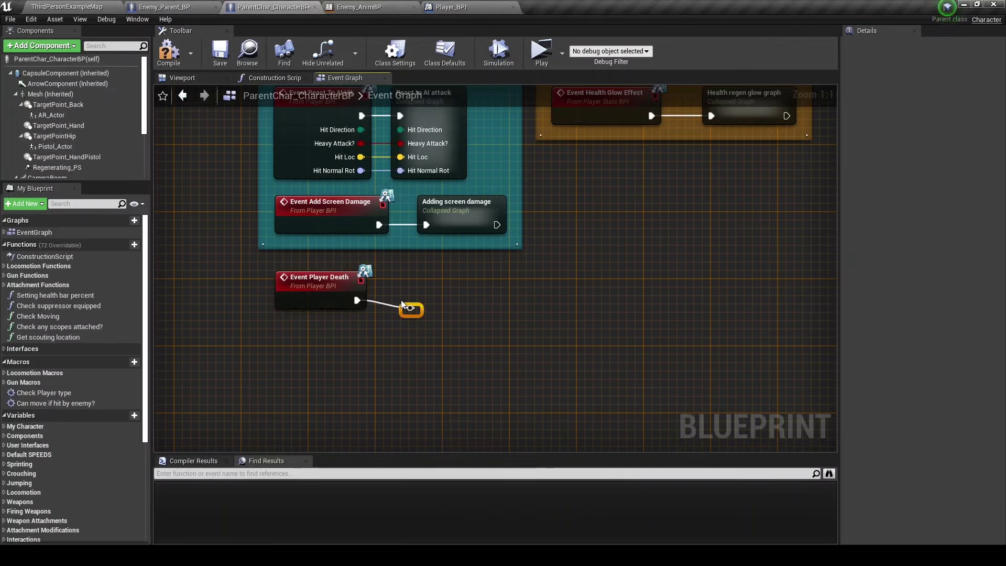
drag(412, 309, 415, 312)
right_click(411, 307)
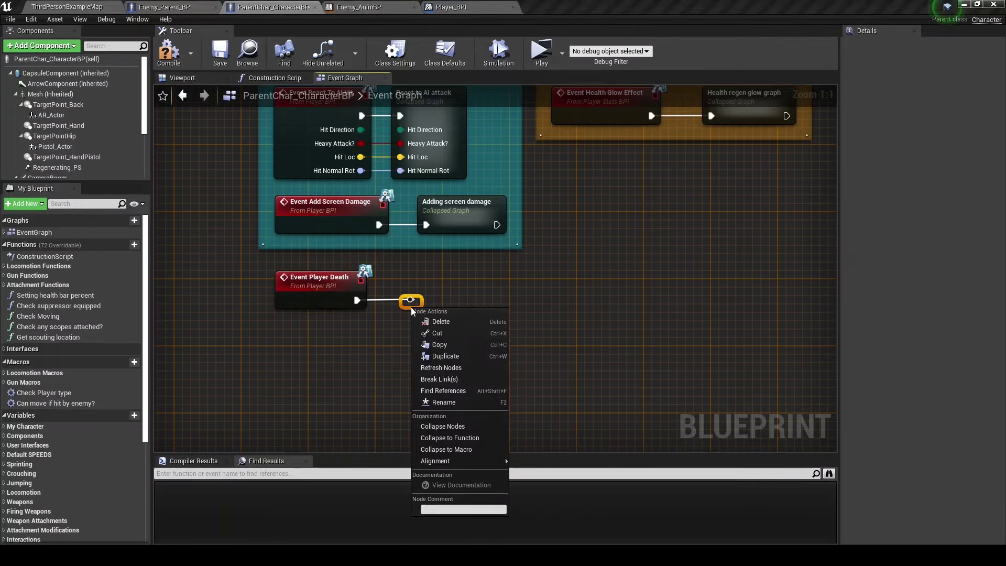
click(442, 405)
Name the collapsed node 'Player death graph' and place it beside Event Player Death.
text(Player death)
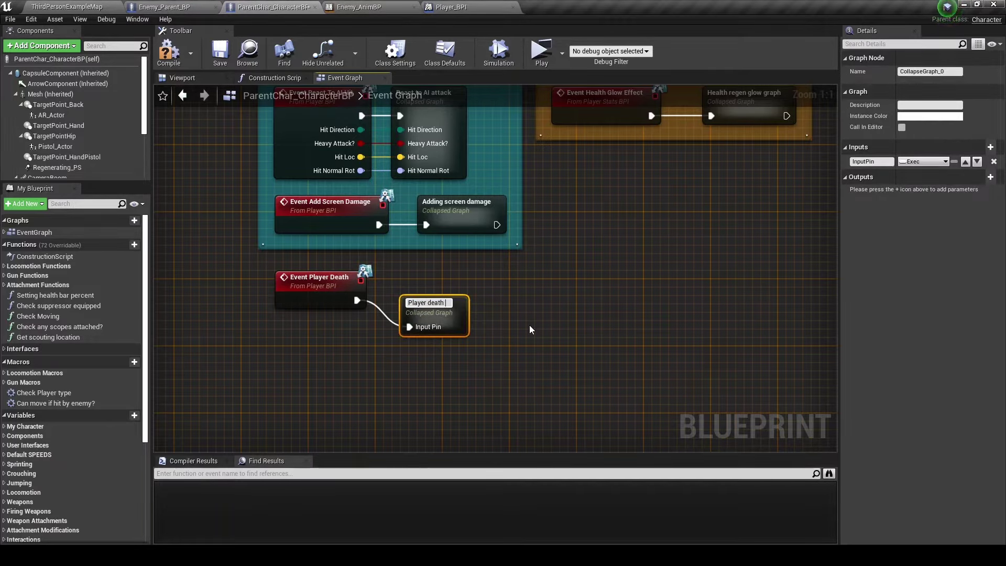
text( graph)
key(Return)
drag(545, 369, 272, 268)
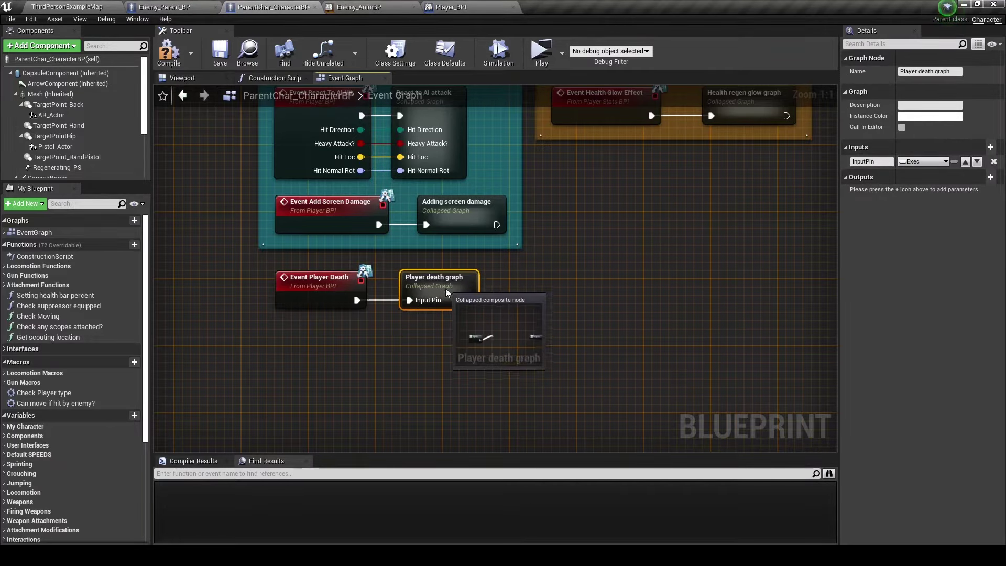
key(q)
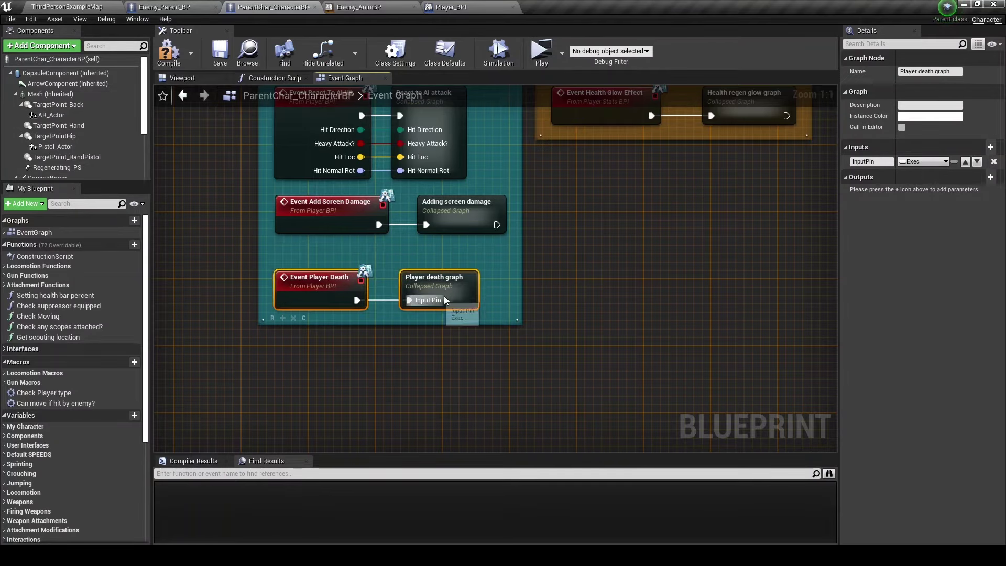
Inside Player death graph, add a Mesh getter with Set Collision Profile Name wired from the input.
double_click(448, 288)
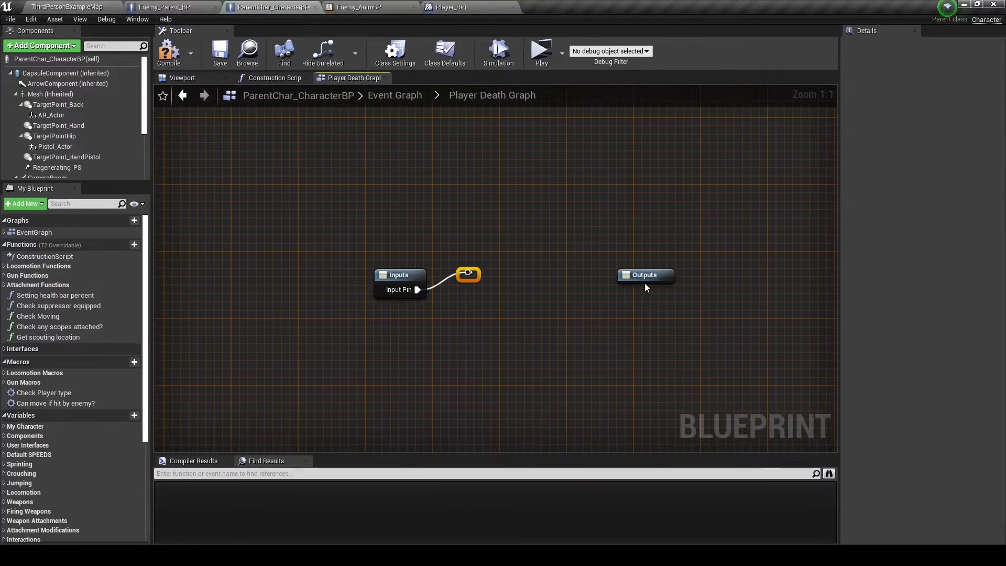
click(638, 276)
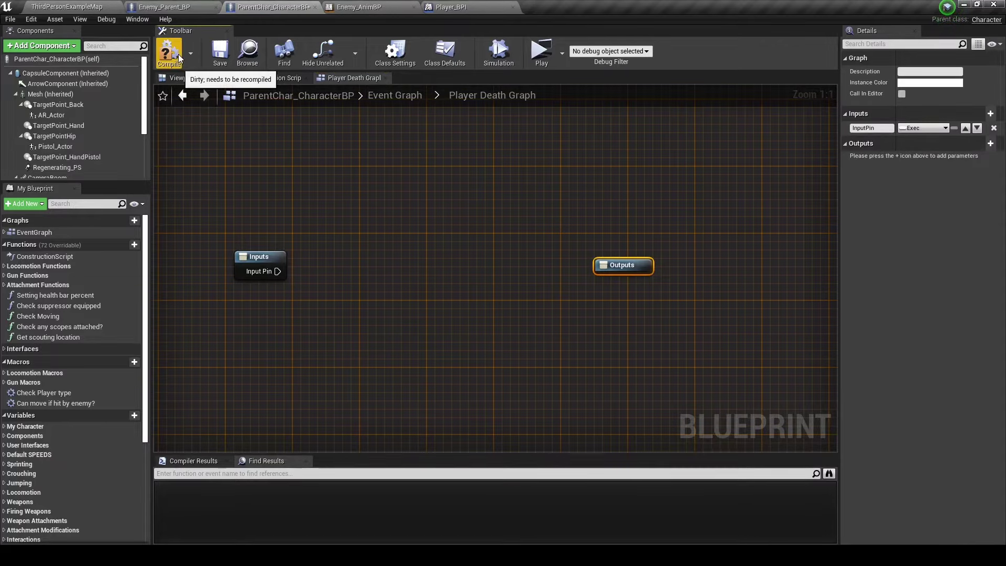
key(ctrl+s)
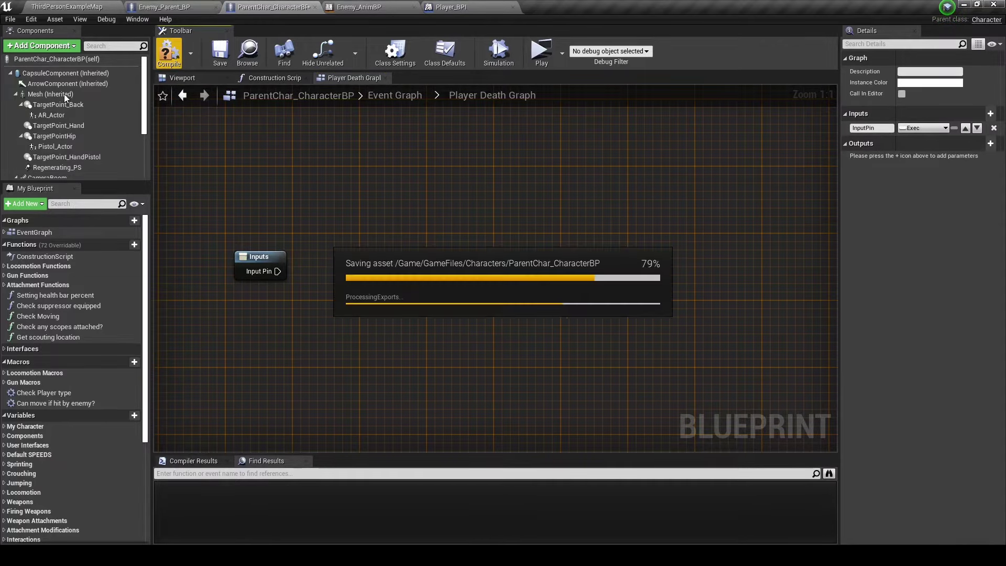
click(64, 94)
drag(223, 178, 338, 202)
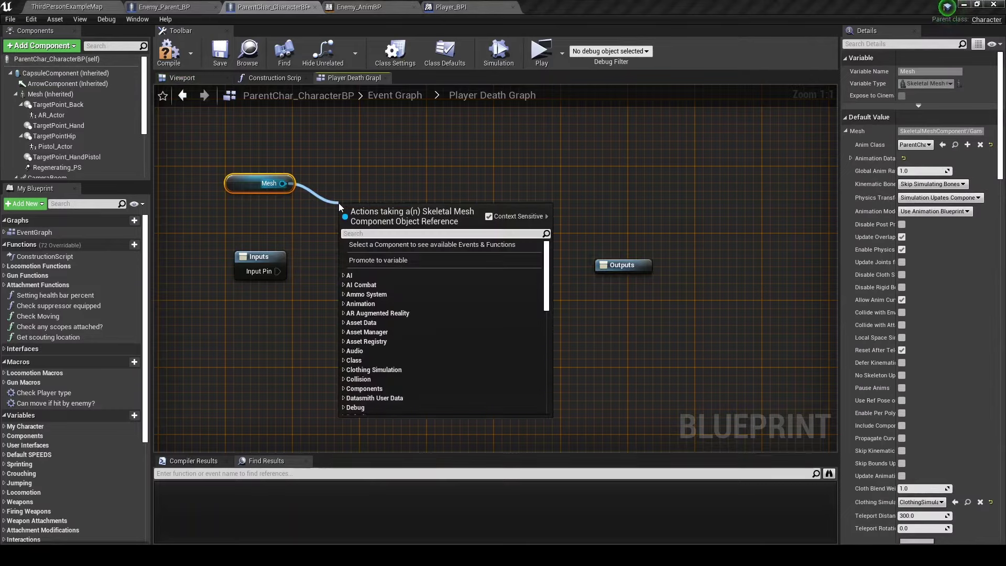
text(set profile name)
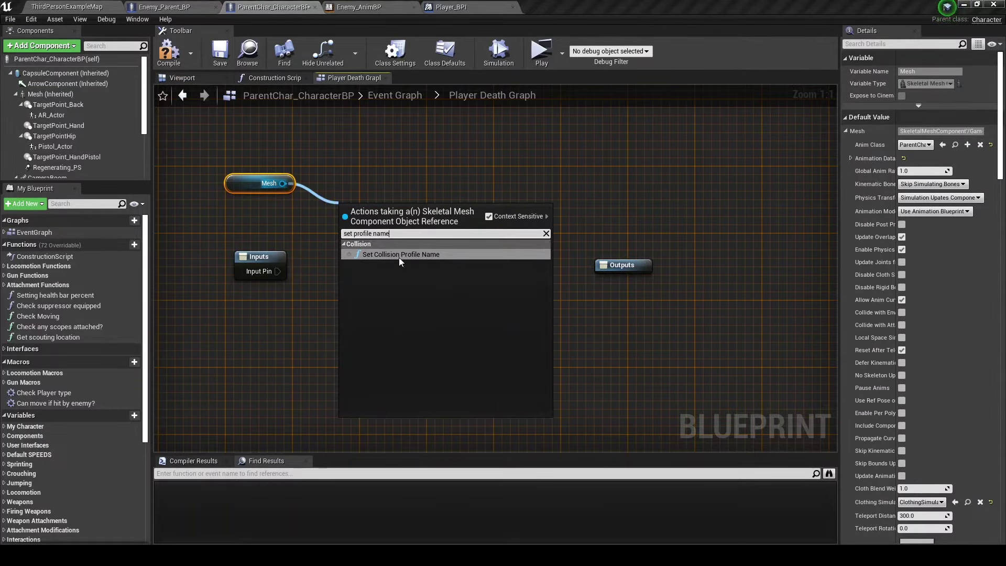
click(398, 255)
mouse_move(282, 272)
mouse_down()
mouse_move(352, 230)
mouse_move(403, 258)
mouse_up()
Set the collision profile name to 'Ragdoll'.
drag(241, 180, 257, 232)
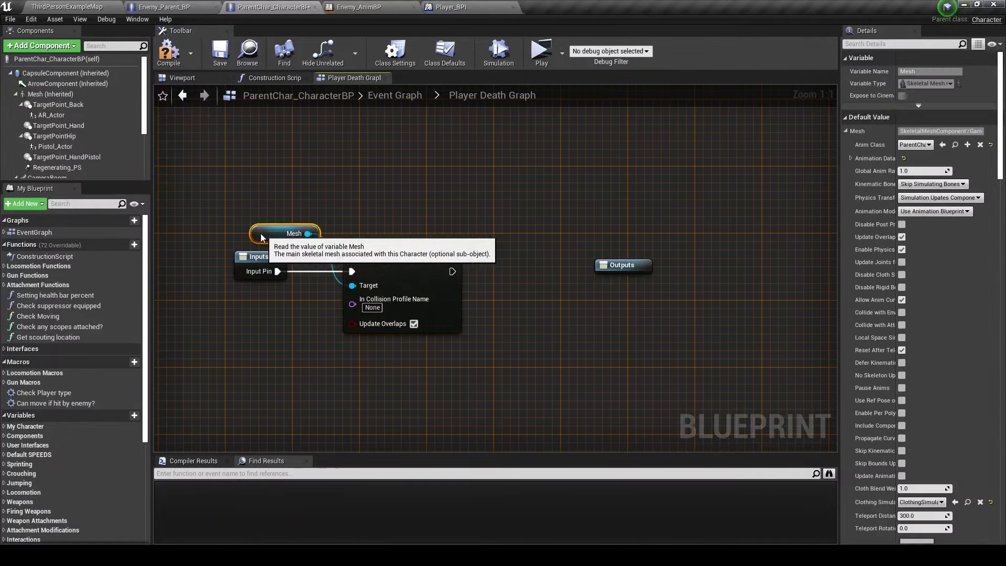
click(372, 307)
text(ragdoll)
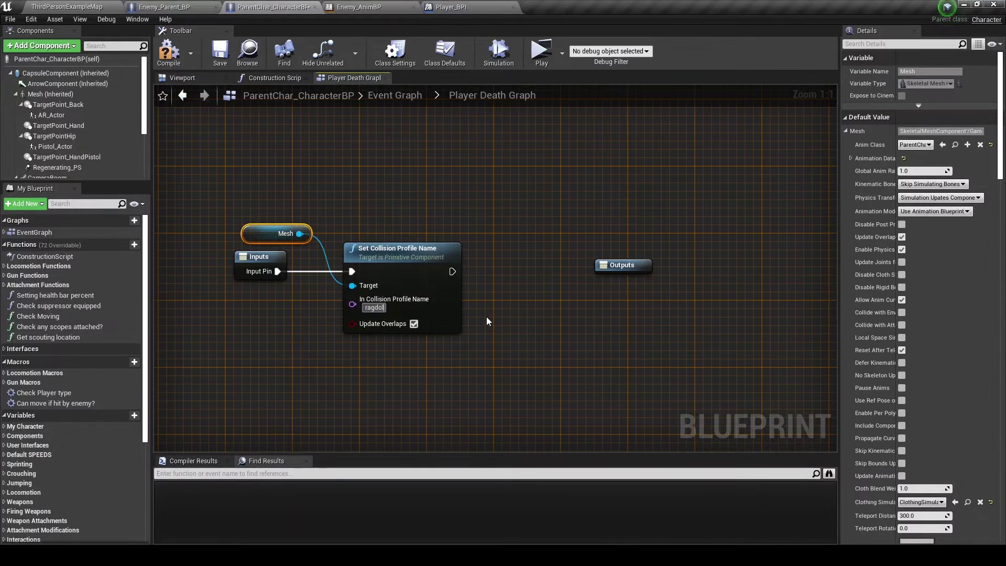
key(Return)
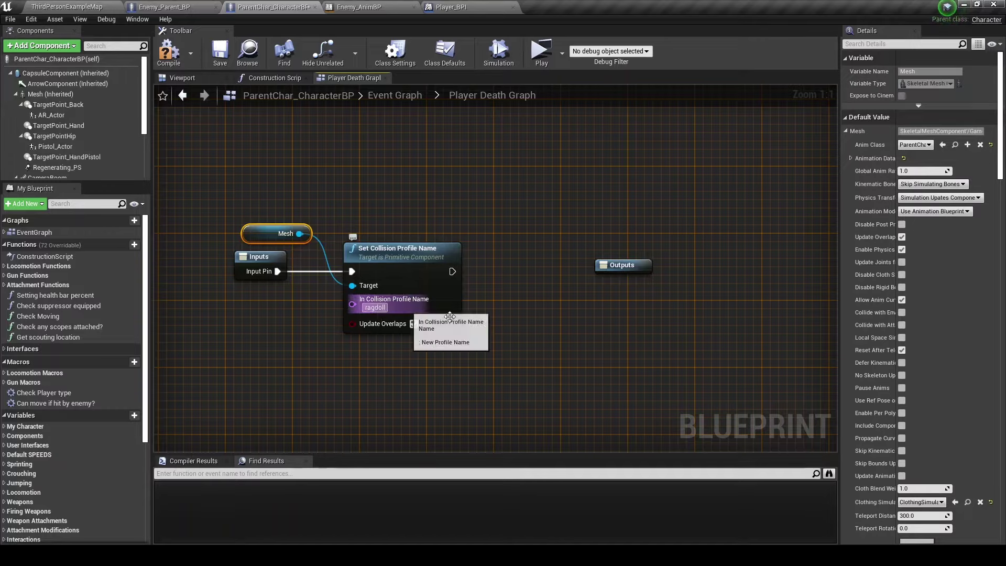
double_click(375, 307)
text(Ragdoll)
key(Return)
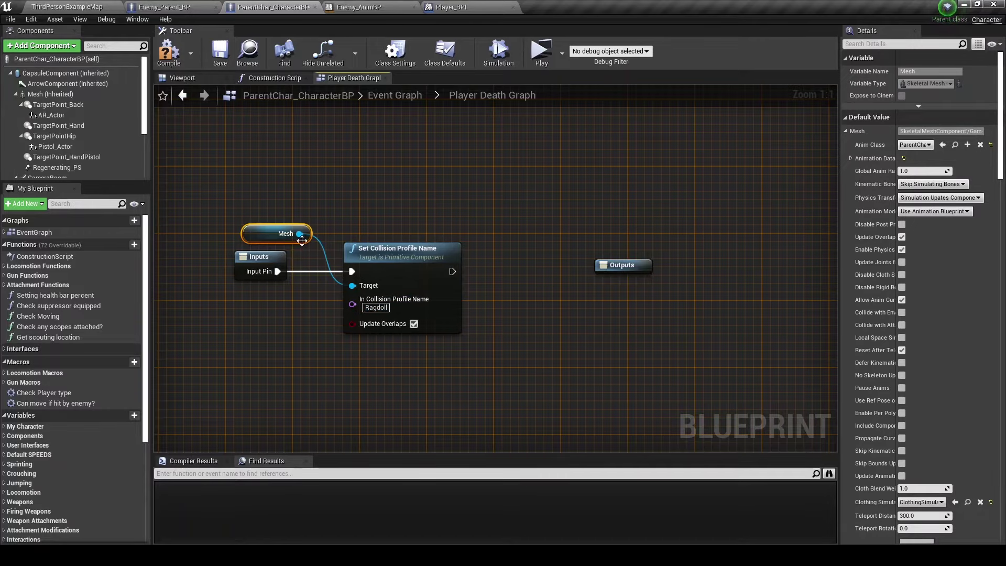
Add Set Simulate Physics (enabled) for the Mesh, chained between the collision node and Outputs.
drag(299, 233, 533, 238)
text(set simulate physi)
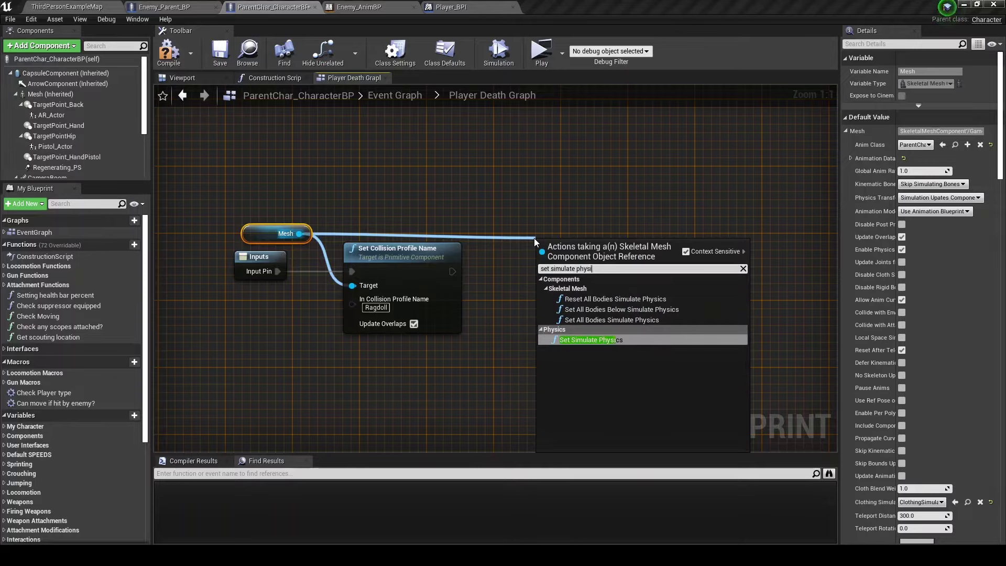
key(Return)
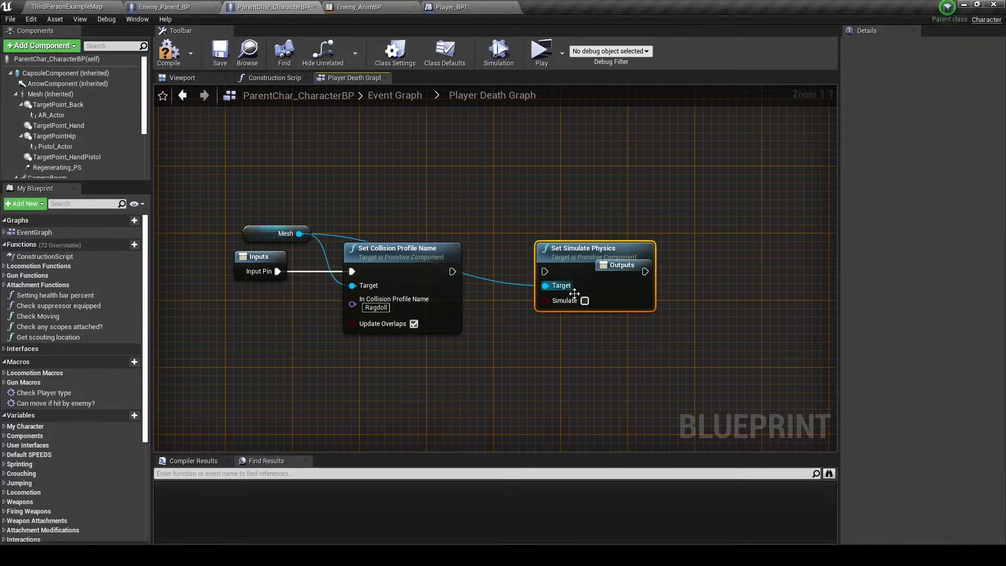
click(585, 301)
drag(545, 272, 452, 271)
right_drag(602, 253, 535, 256)
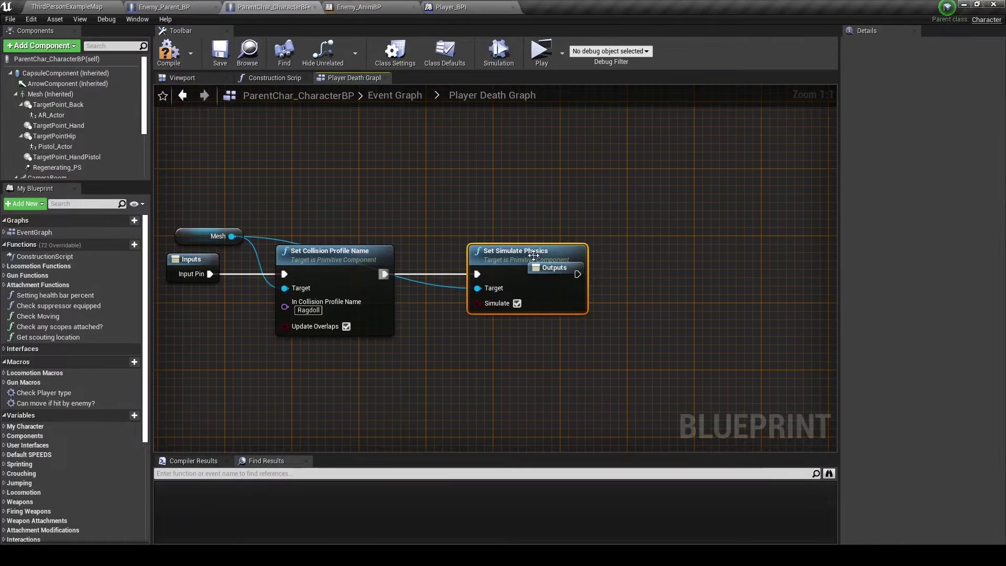
mouse_move(535, 256)
mouse_down()
mouse_move(188, 278)
mouse_move(621, 291)
mouse_up()
mouse_move(519, 274)
mouse_down()
mouse_move(621, 284)
mouse_move(588, 259)
mouse_up()
drag(240, 210, 251, 242)
Wrap the Mesh, Inputs and both setter nodes in a player-death comment and save.
right_drag(251, 242, 388, 242)
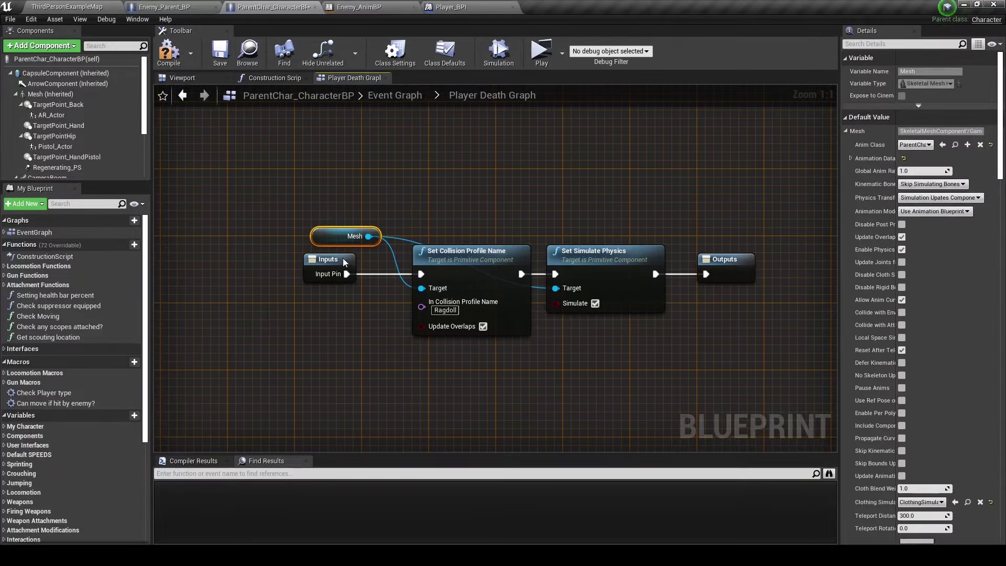
drag(315, 203, 602, 314)
text(cIf p)
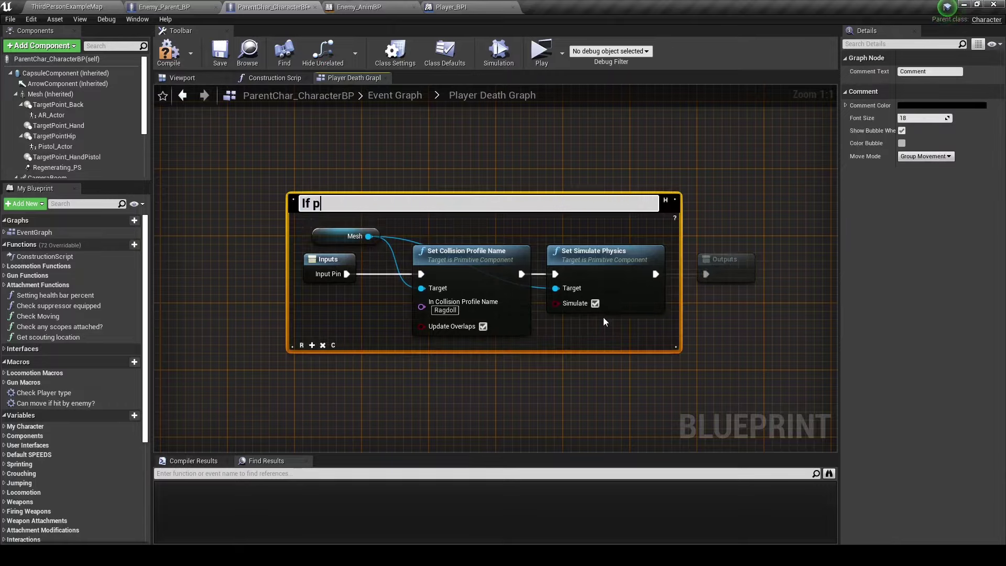
text(ayer)
key(BackSpace)
key(BackSpace)
key(BackSpace)
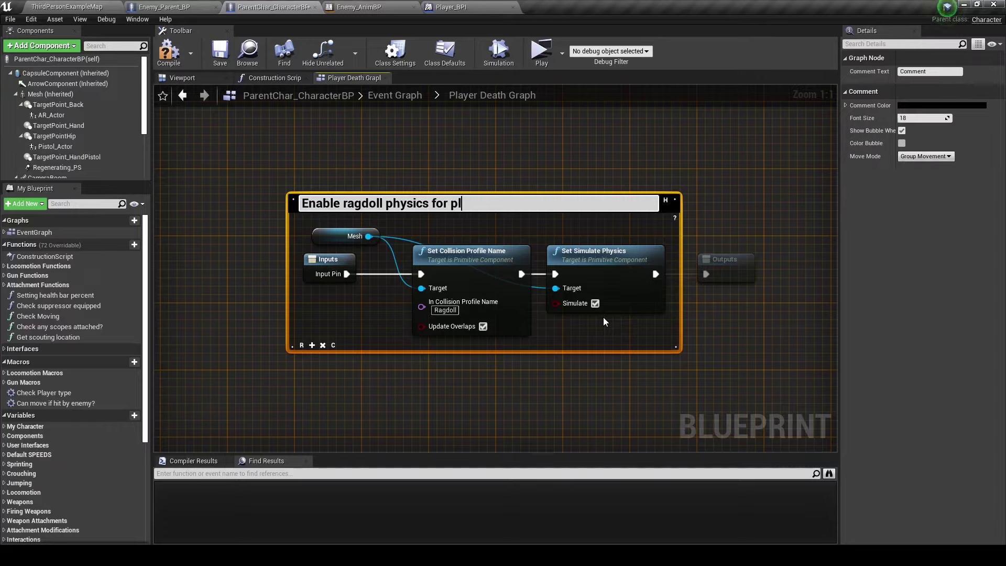
text(ayer death)
key(Return)
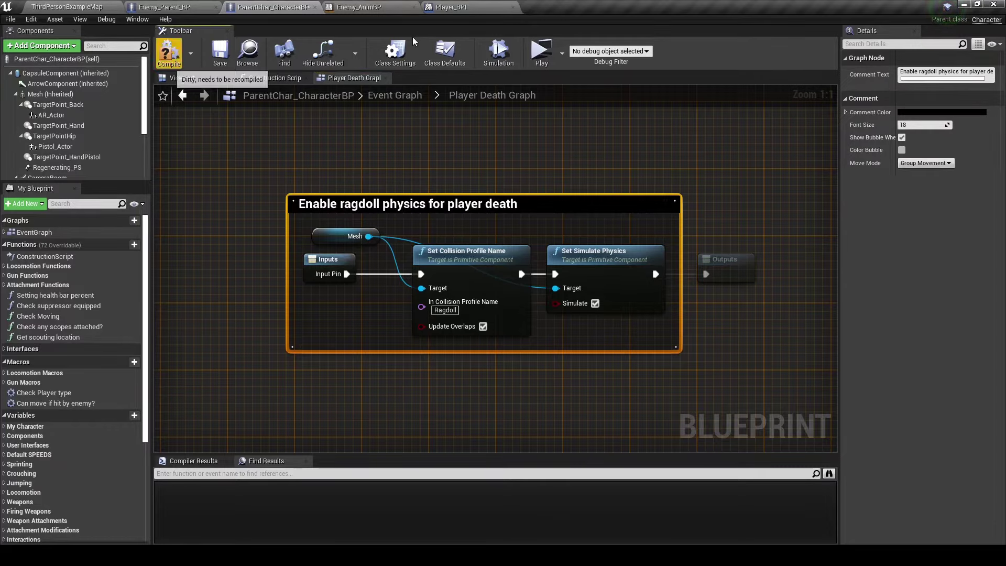
key(ctrl+s)
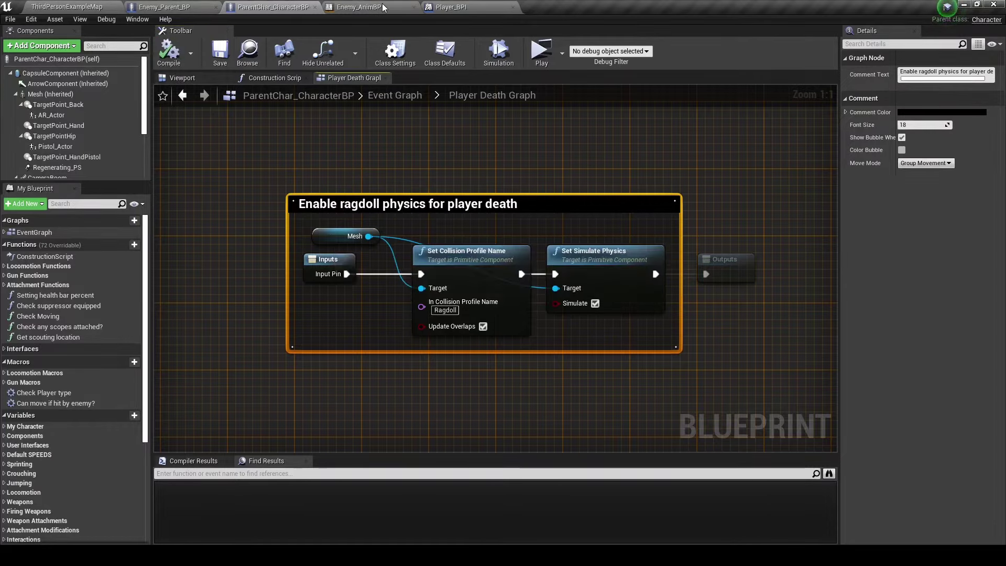
In Enemy_AnimBP, replace the Reference node by Get Direction Of Hit with Hit Actor Reference.
click(383, 7)
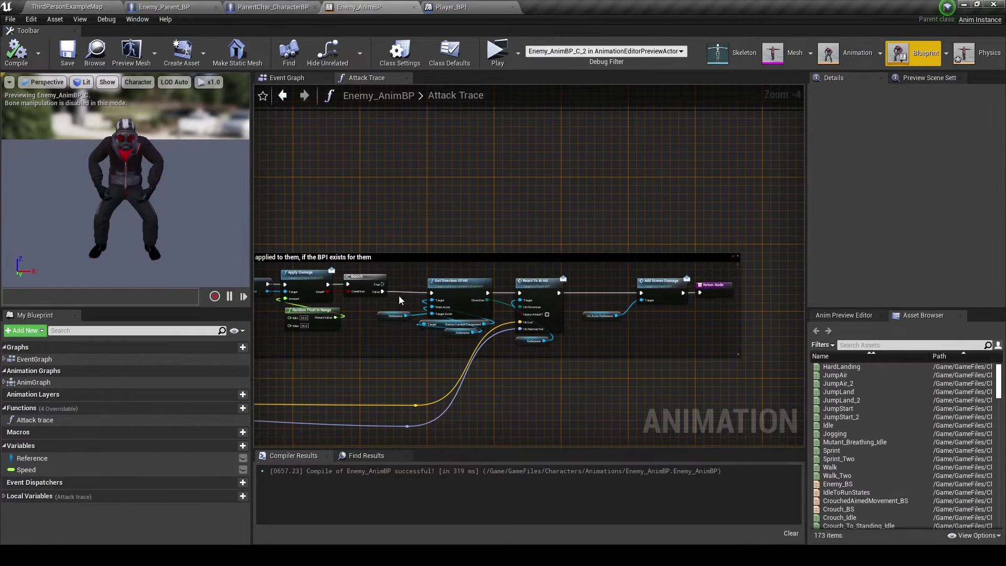
scroll(335, 286, up, 2)
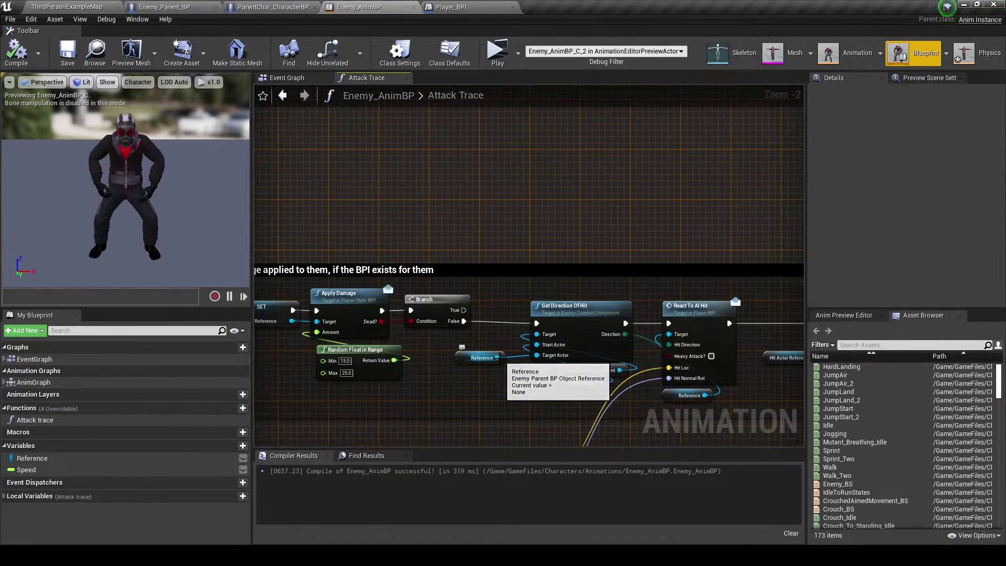
drag(32, 458, 430, 285)
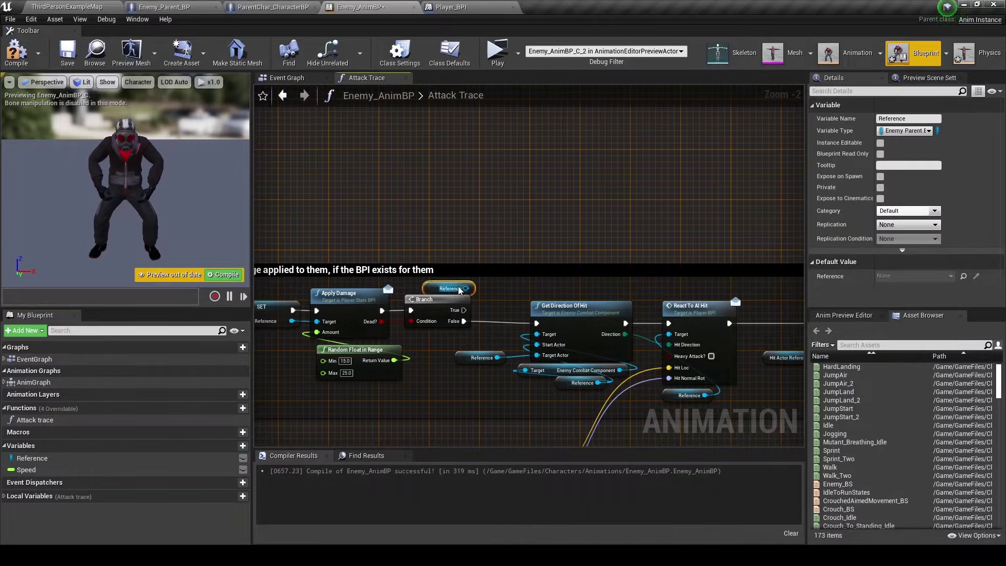
key(Delete)
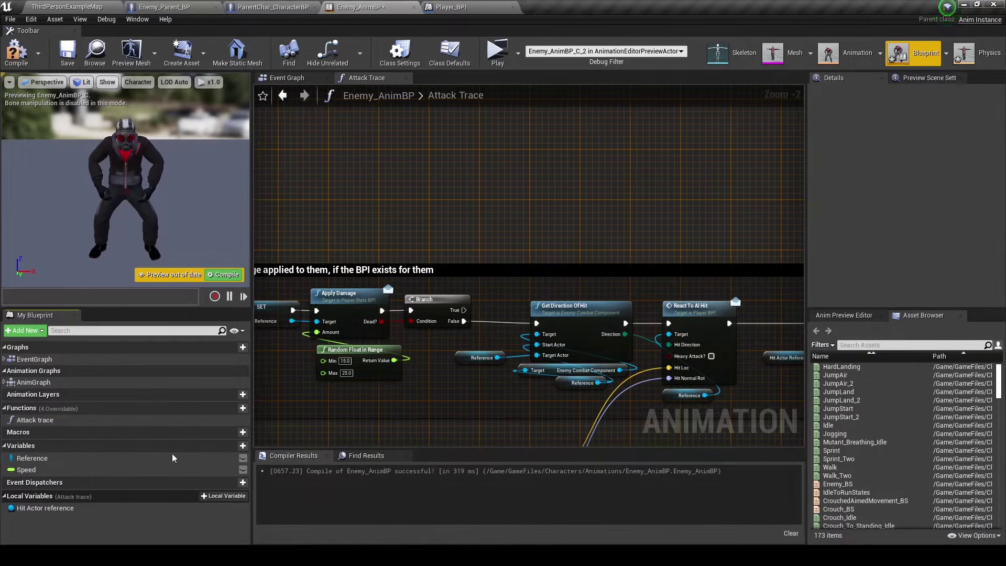
mouse_move(526, 407)
right_down()
mouse_move(718, 355)
mouse_move(487, 344)
right_up()
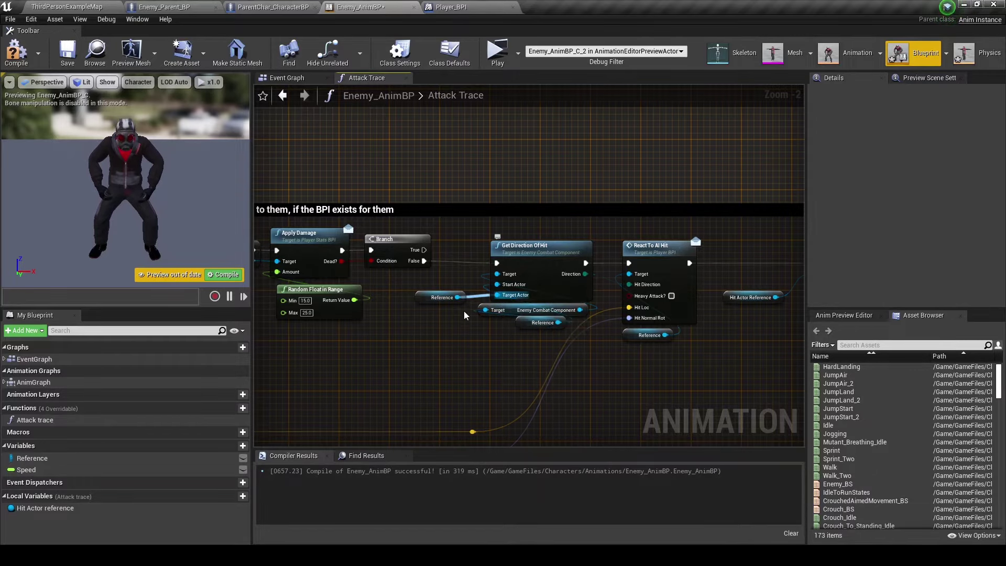
click(443, 298)
drag(443, 298, 444, 298)
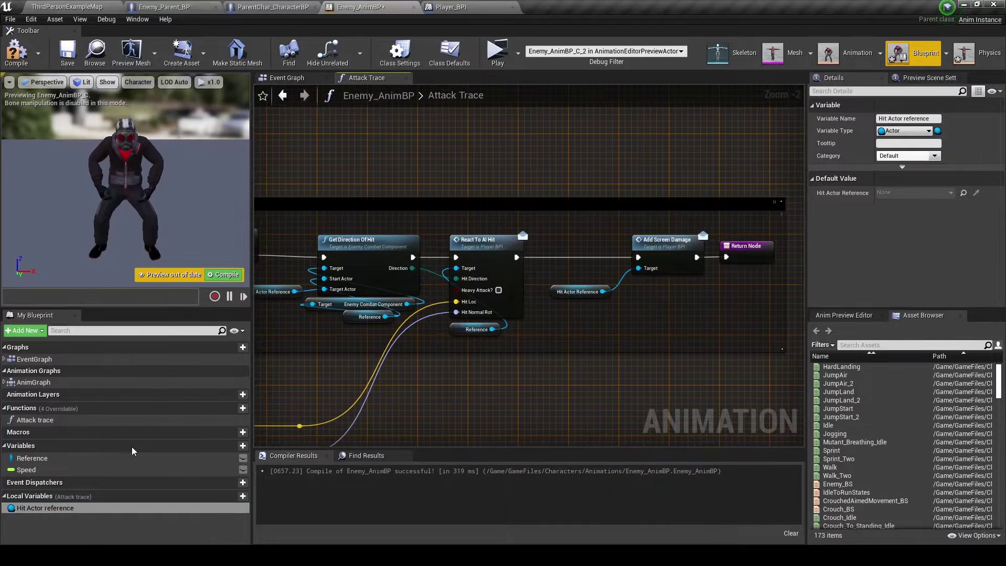
Add a Player Death call targeting Hit Actor Reference, run from the Branch's True output.
drag(47, 508, 418, 350)
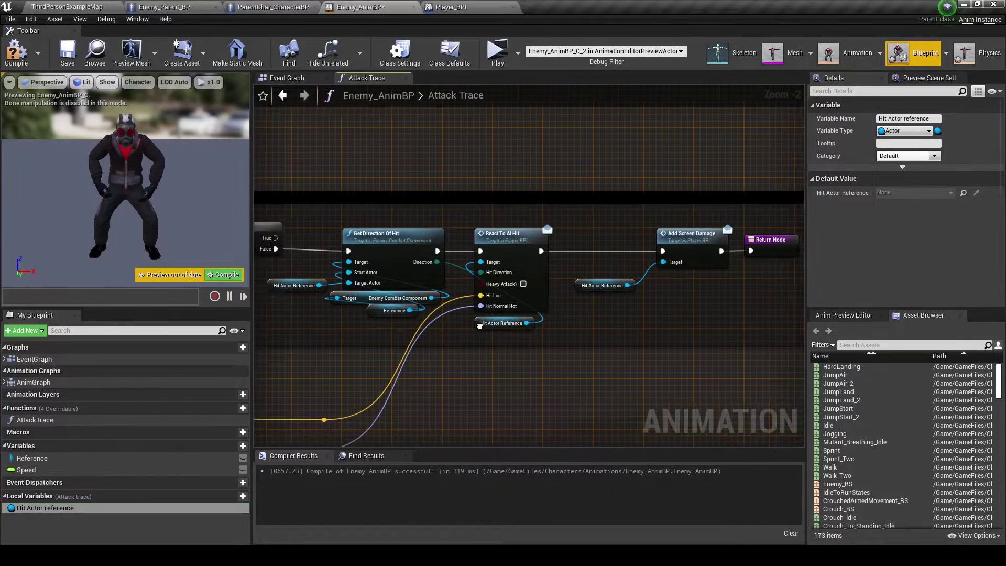
scroll(595, 309, down, 3)
scroll(472, 257, up, 3)
mouse_move(47, 507)
ctrl+mouse_down()
mouse_move(506, 201)
mouse_move(570, 197)
ctrl+mouse_up()
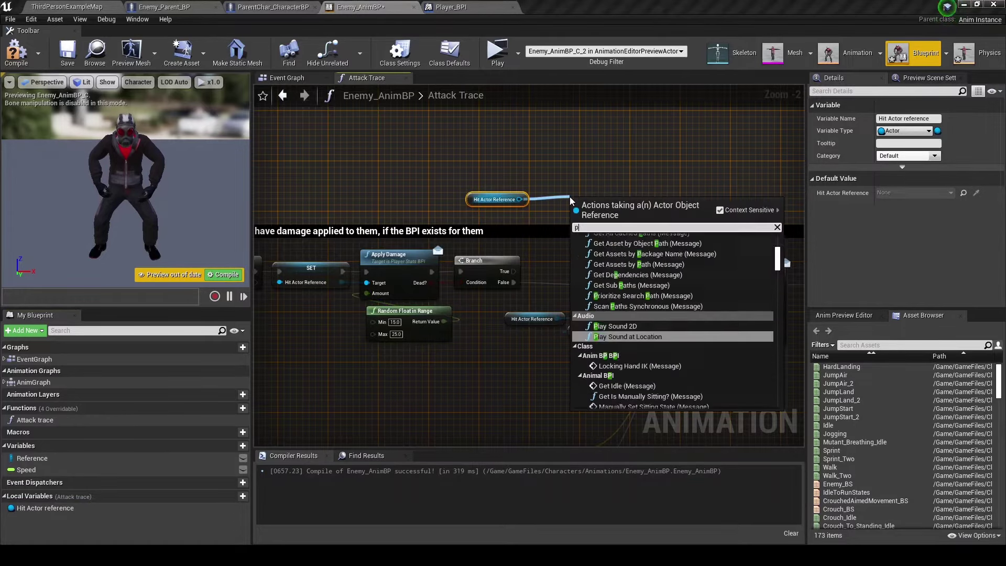
text(player deat)
key(Return)
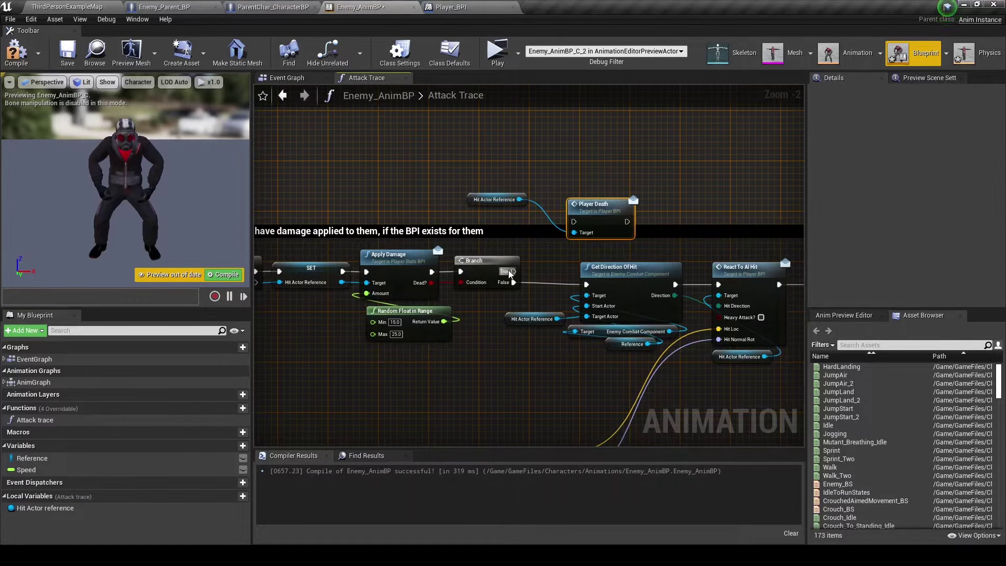
drag(514, 271, 575, 220)
drag(524, 199, 575, 232)
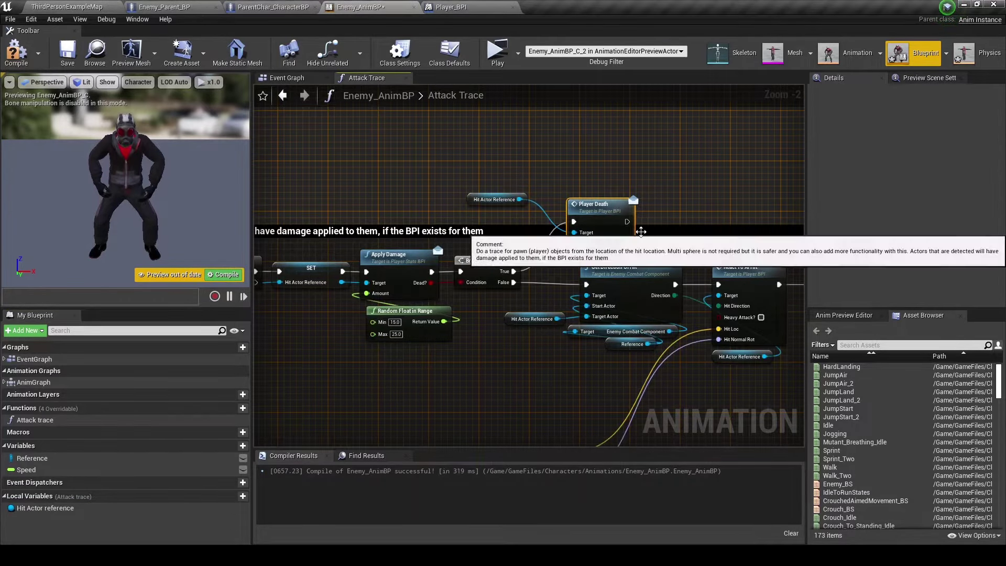
scroll(533, 231, down, 2)
right_drag(532, 231, 497, 278)
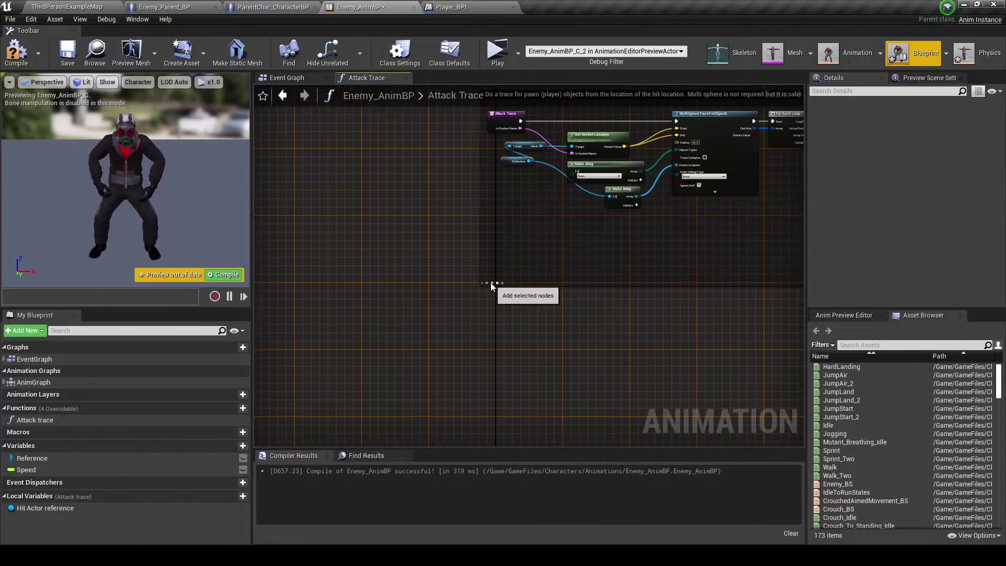
right_drag(492, 285, 272, 346)
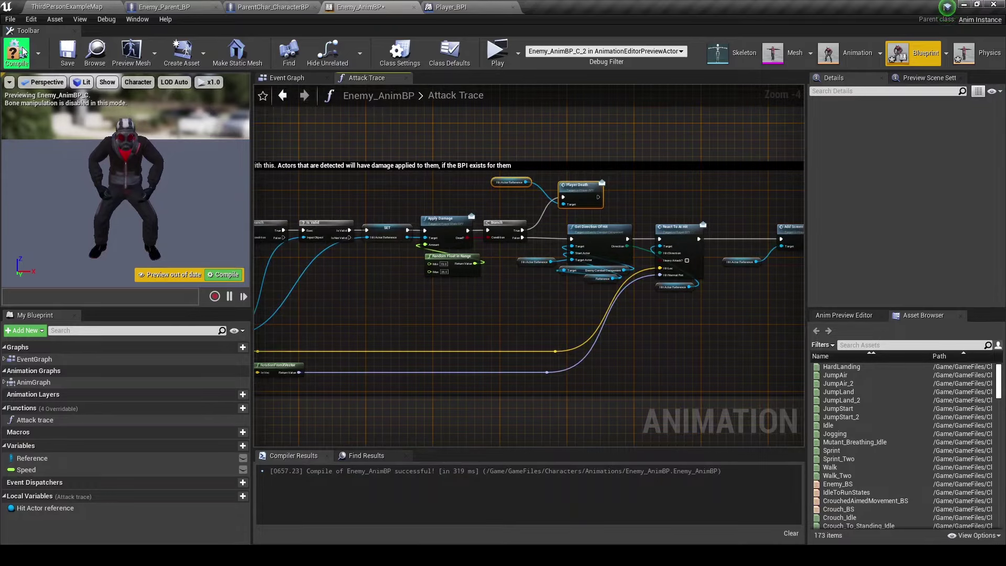
Compile Enemy_AnimBP and refresh both erroring Hit Actor Reference nodes so it compiles cleanly.
click(23, 50)
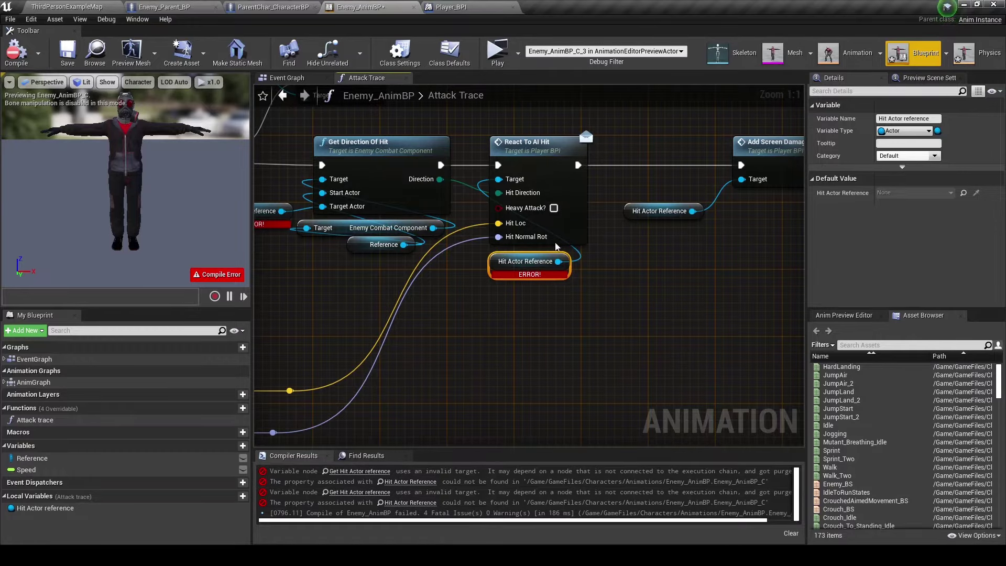
right_drag(558, 246, 576, 296)
right_click(567, 285)
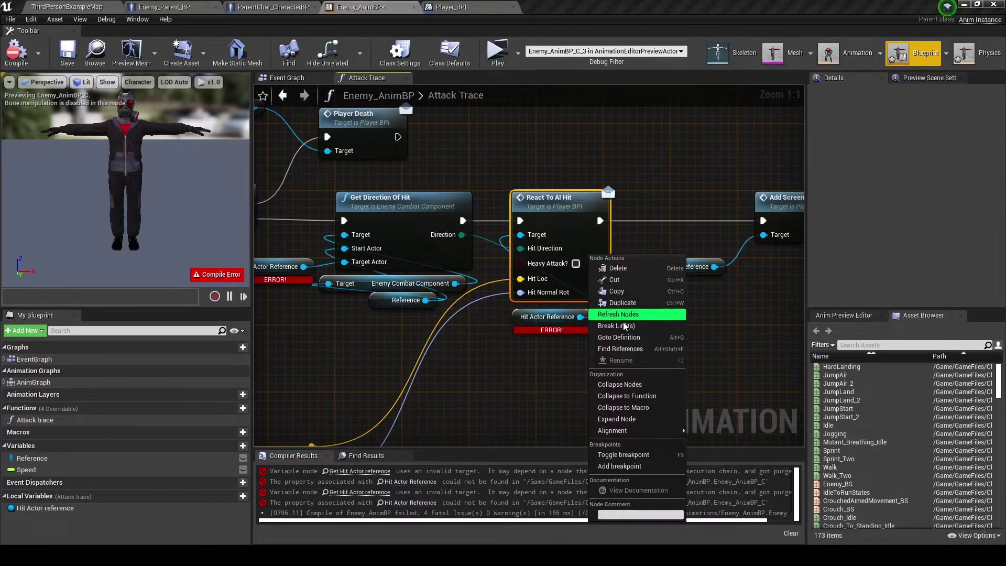
click(587, 316)
right_click(586, 317)
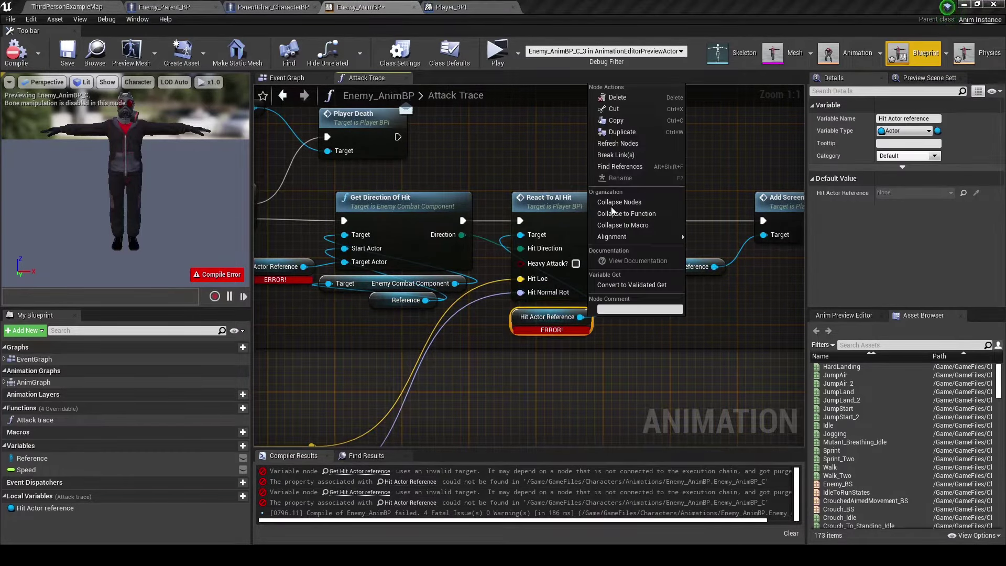
click(624, 145)
key(F7)
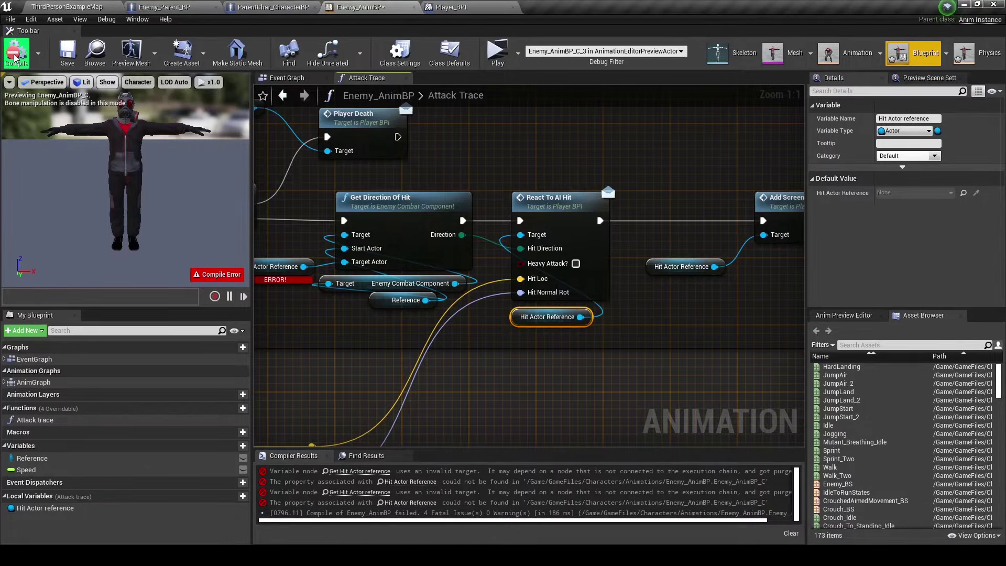
right_drag(580, 261, 436, 263)
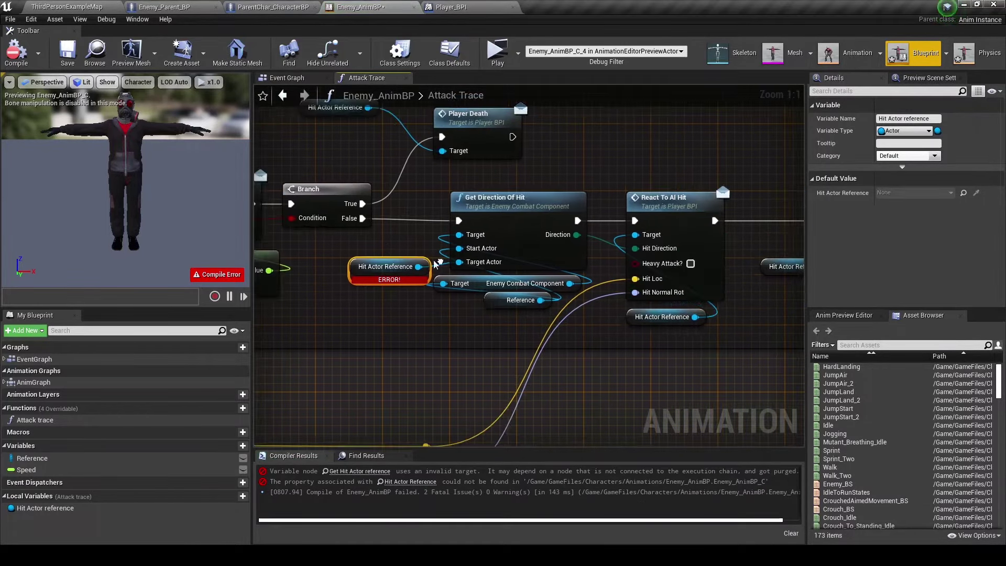
right_click(513, 260)
click(561, 296)
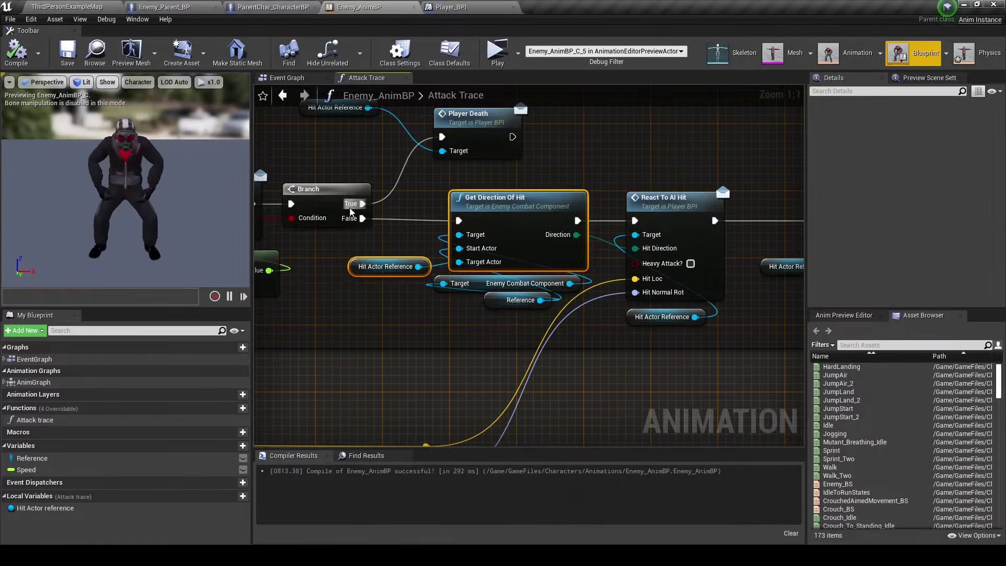
scroll(529, 266, down, 2)
After Set Simulate Physics, add Disable Input fed by Get Player Controller, then save.
click(294, 6)
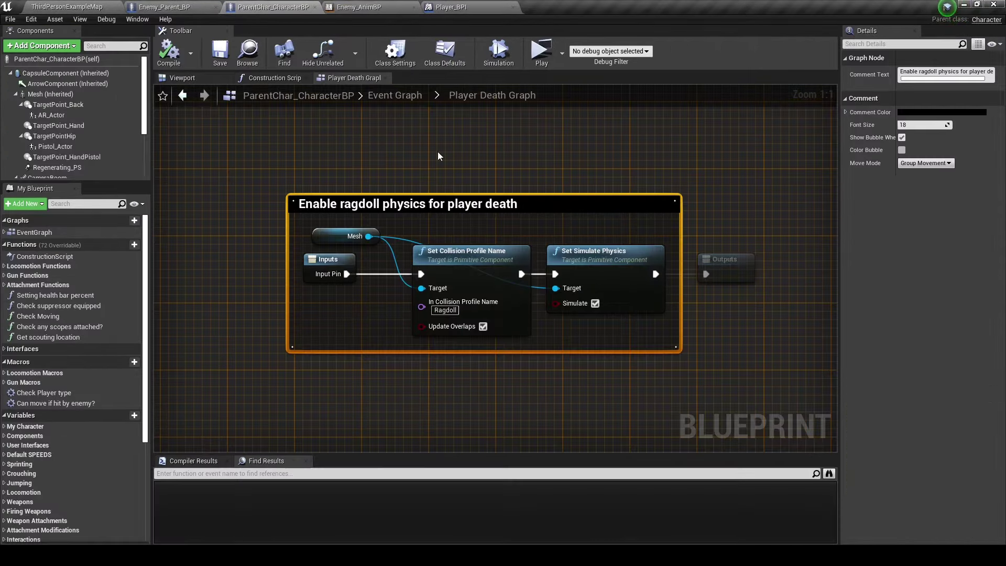
right_drag(691, 254, 544, 251)
drag(550, 249, 760, 249)
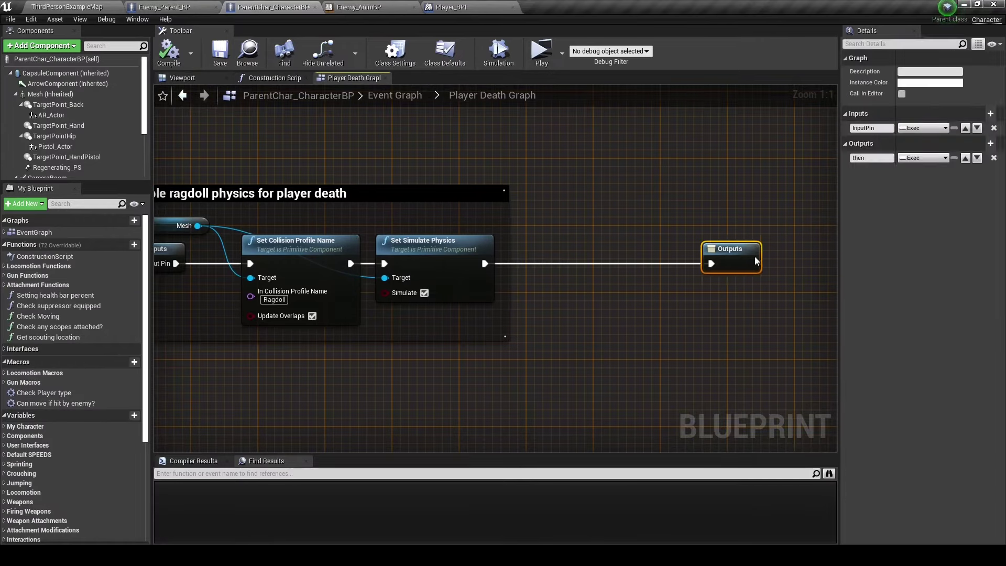
drag(567, 265, 567, 265)
text(disal)
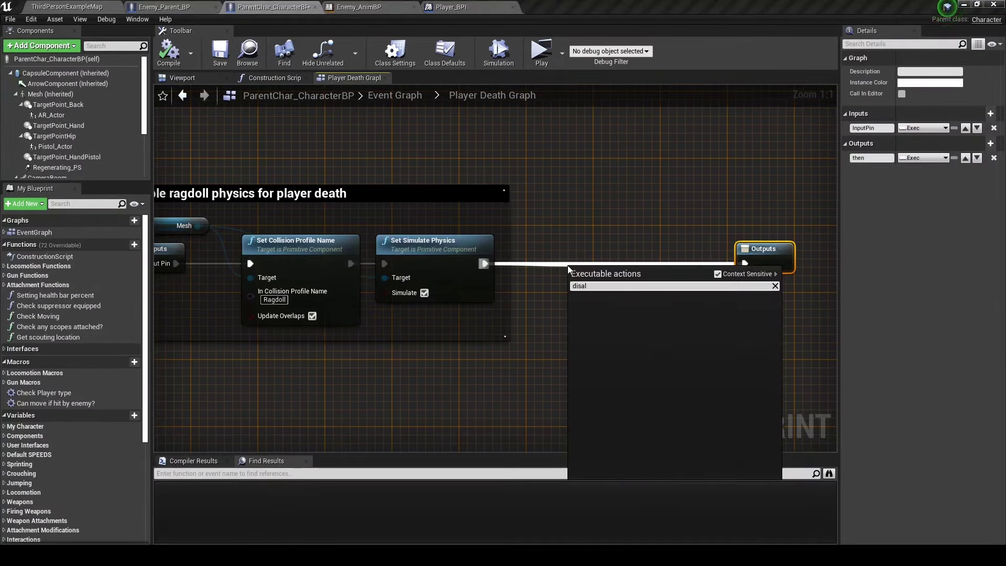
key(BackSpace)
text(ble input)
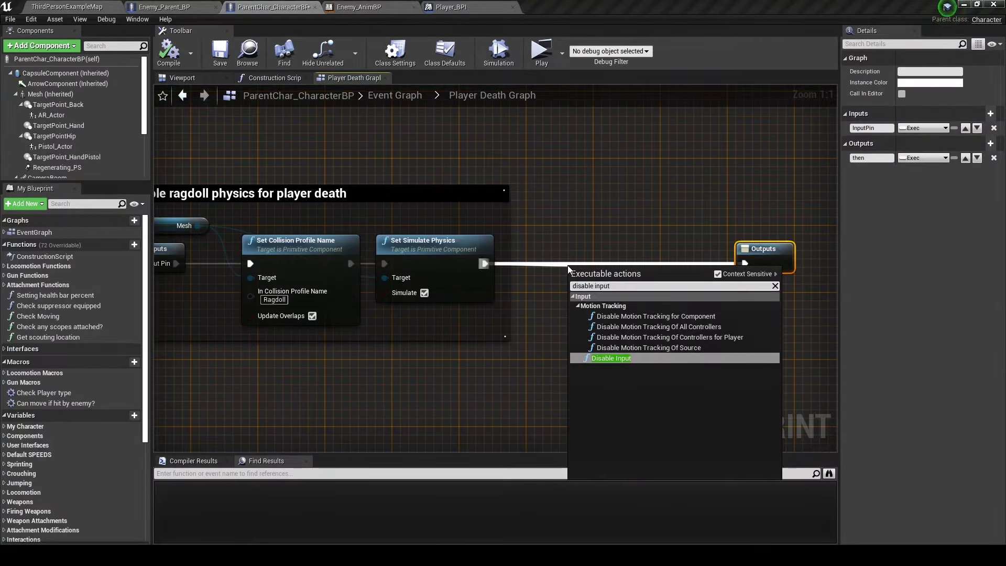
key(Return)
drag(569, 293, 598, 327)
text(get playerco)
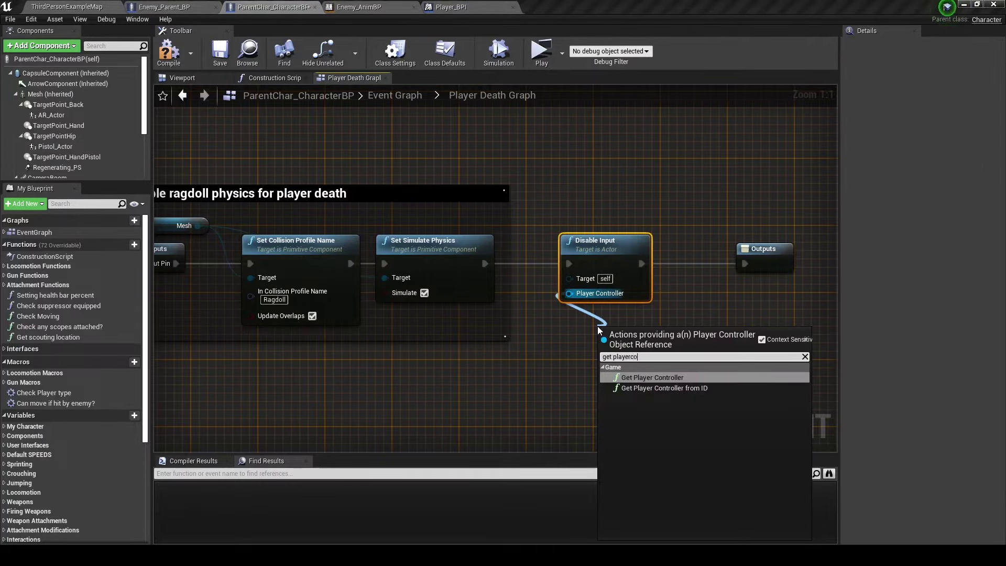
text(ntrol)
key(Return)
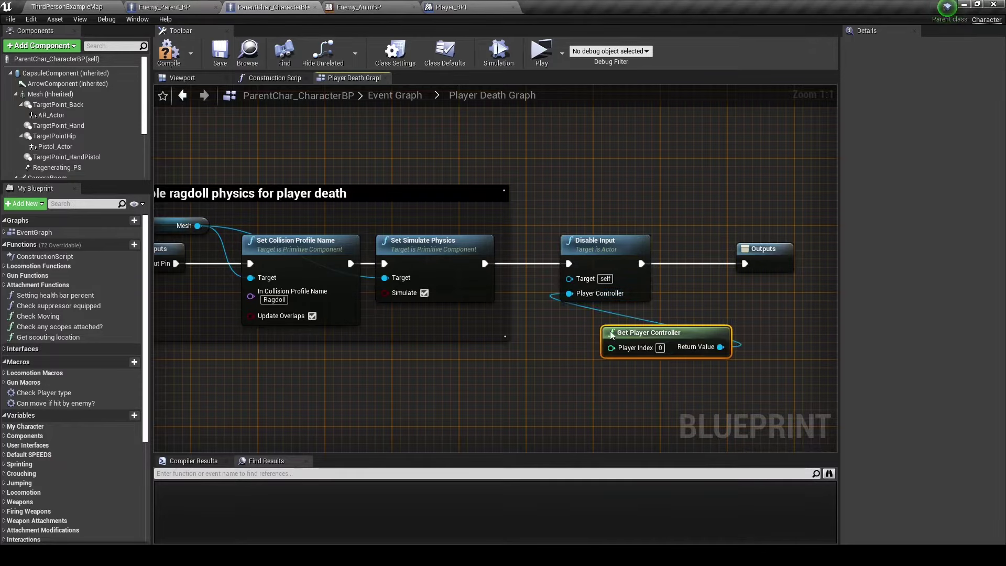
drag(612, 335, 569, 318)
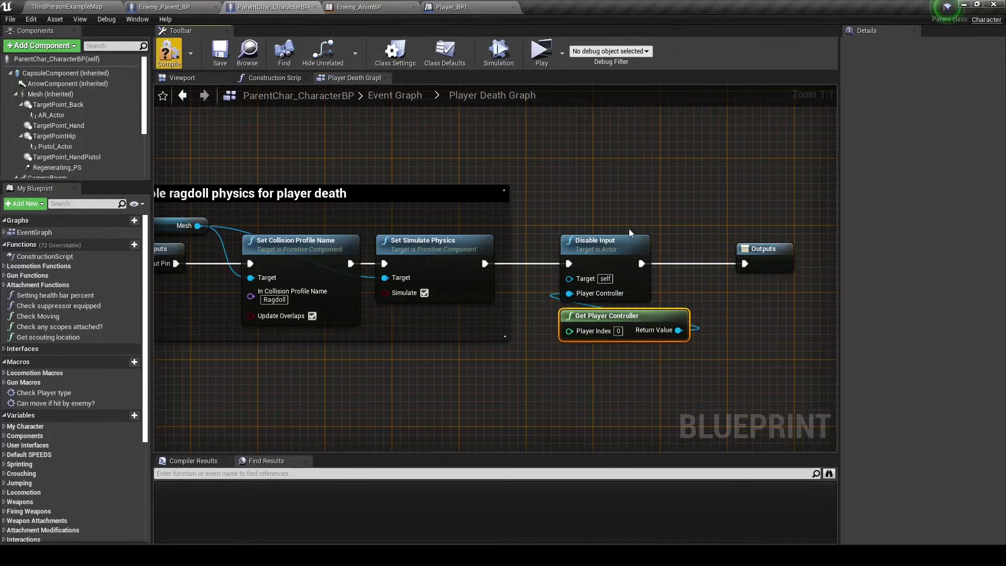
key(ctrl+s)
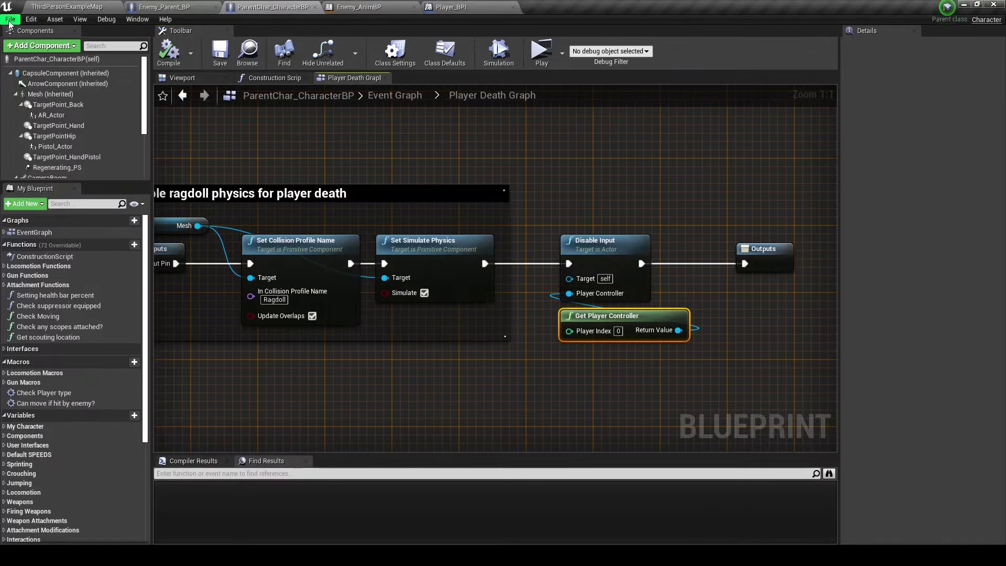
Add a Capsule Component getter with a Set Collision Enabled node.
click(638, 213)
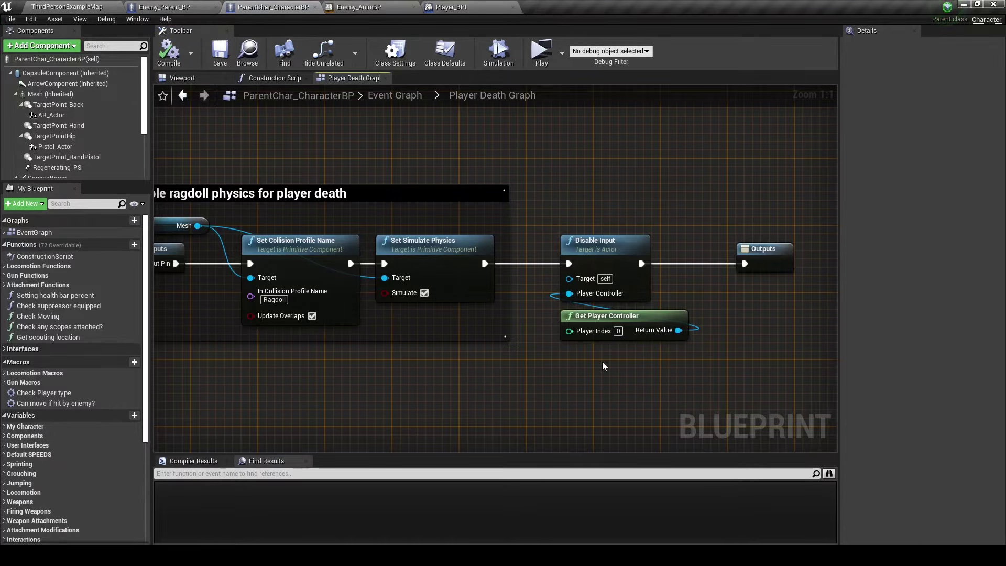
right_drag(602, 362, 474, 348)
mouse_move(63, 73)
mouse_down()
mouse_move(340, 156)
mouse_move(438, 158)
mouse_up()
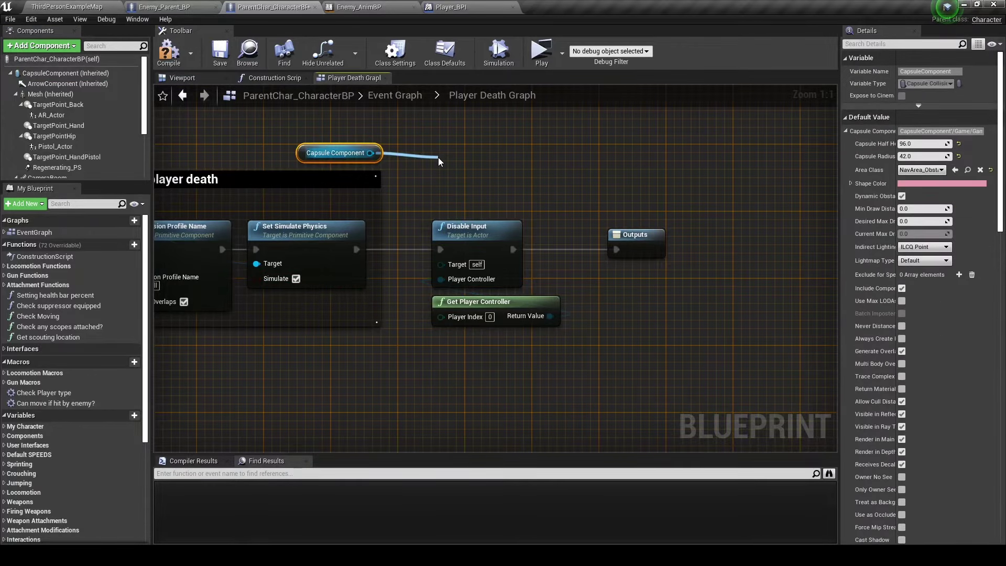
text(set collision)
key(Return)
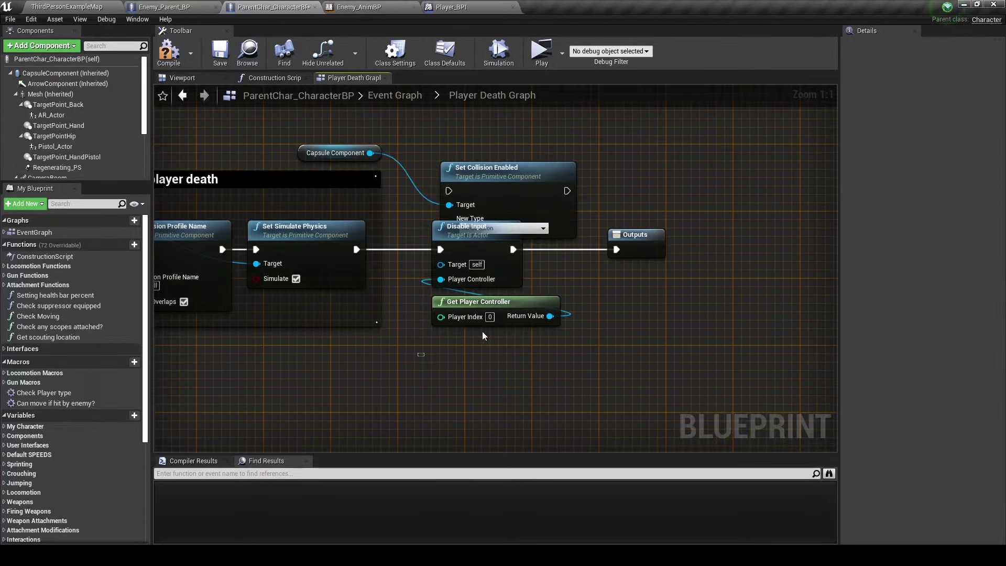
drag(482, 331, 826, 252)
Wire Set Collision Enabled into the execution chain and delete Disable Input and Get Player Controller.
drag(507, 194, 490, 252)
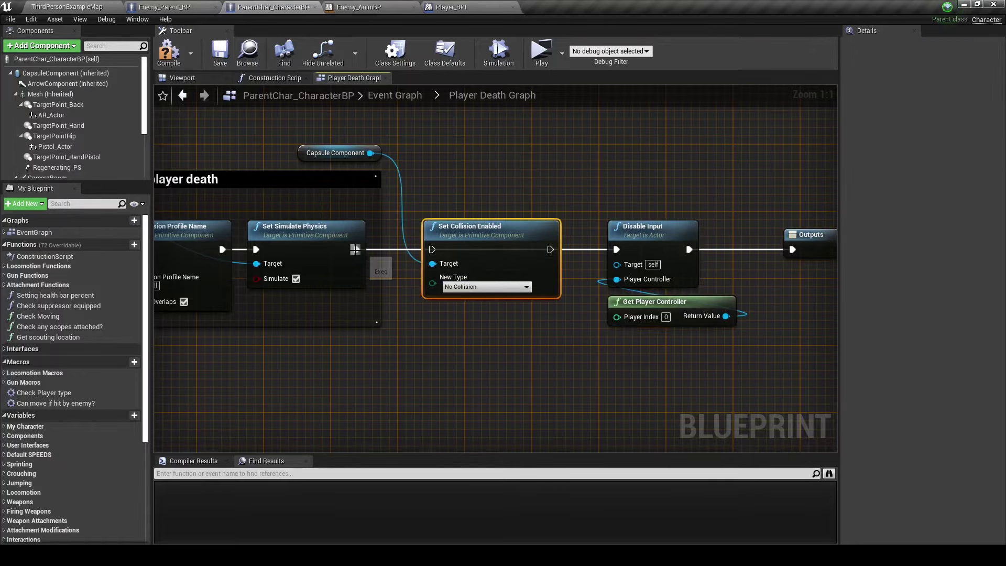
drag(301, 153, 436, 203)
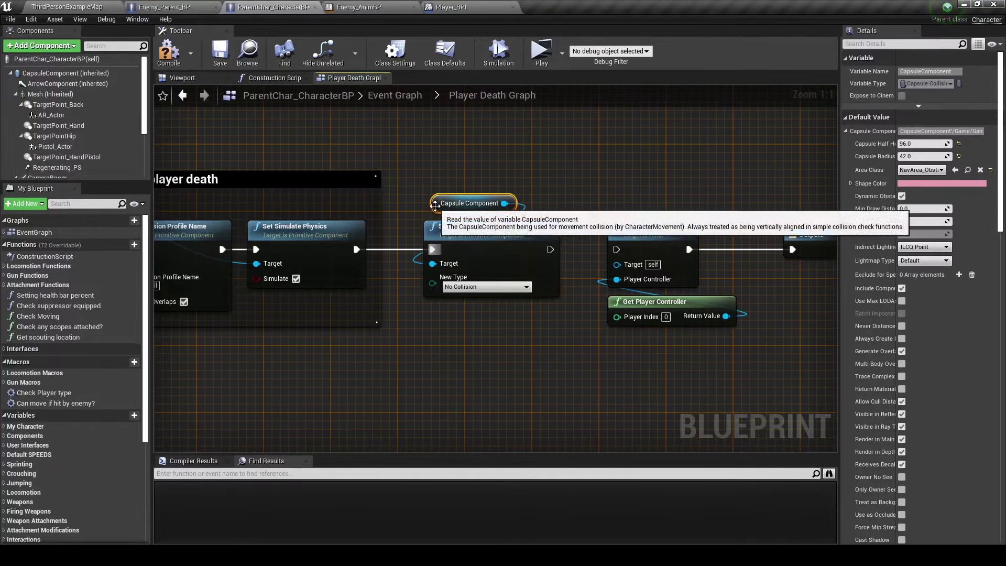
right_drag(637, 251, 520, 233)
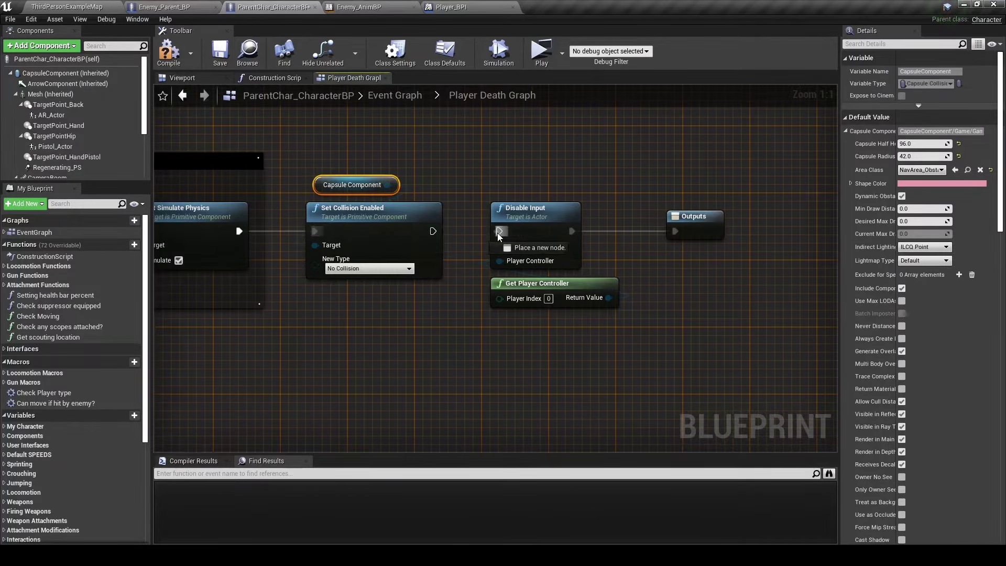
ctrl+drag(498, 233, 315, 231)
drag(629, 319, 484, 199)
key(Delete)
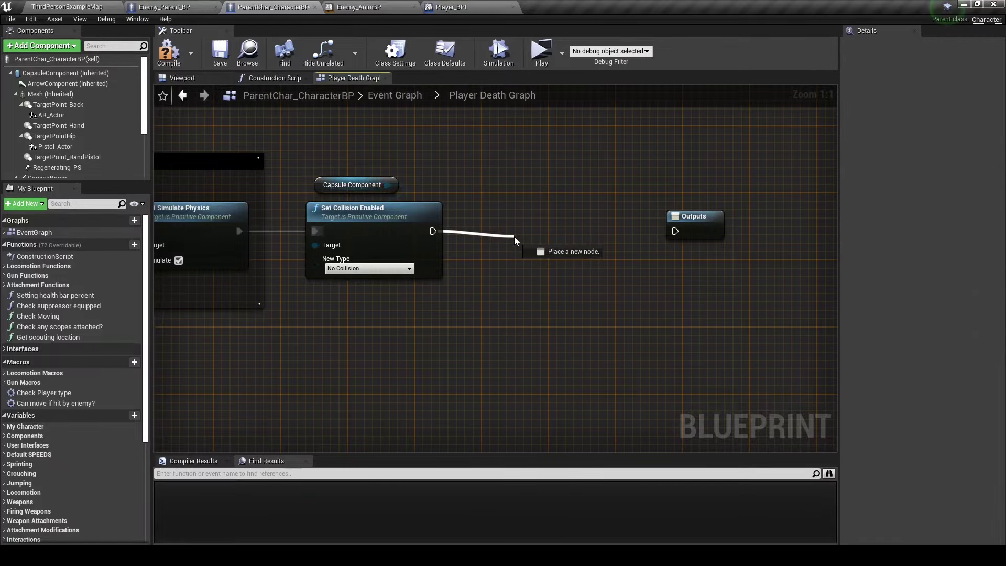
Add Disable Movement on Character Movement after Set Collision Enabled, wired to Outputs.
drag(514, 237, 514, 237)
text(disable)
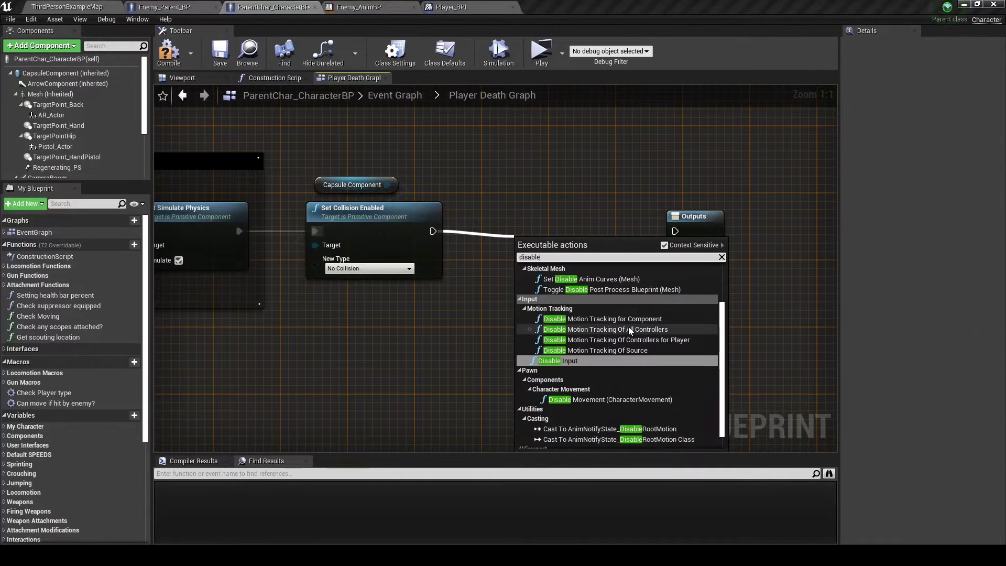
click(627, 401)
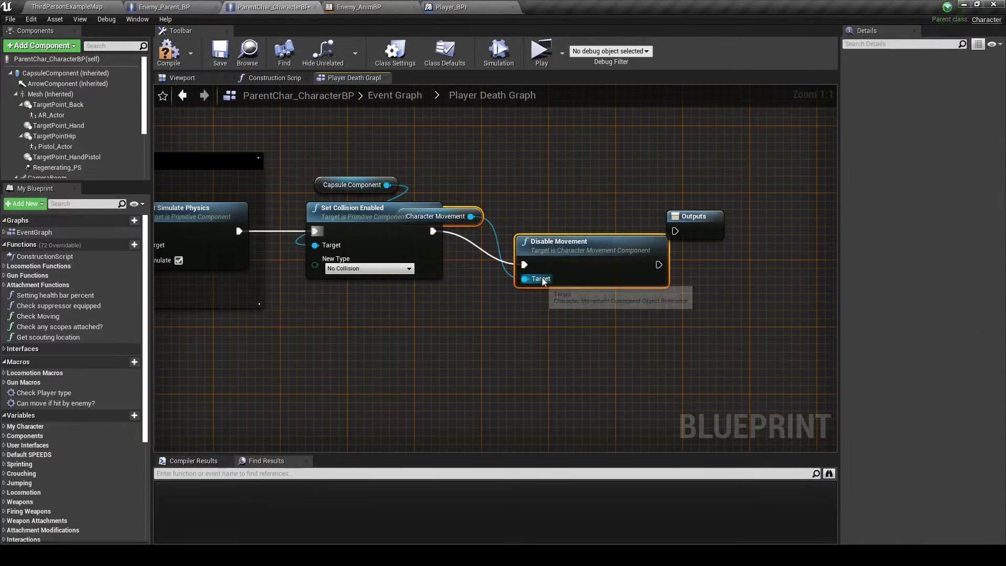
drag(436, 179, 556, 180)
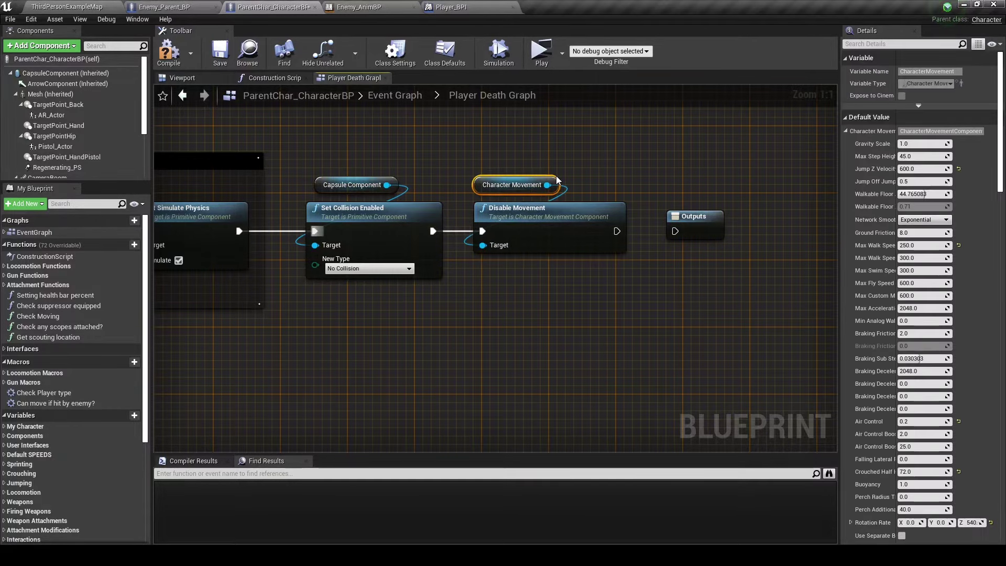
drag(623, 227, 675, 234)
key(Home)
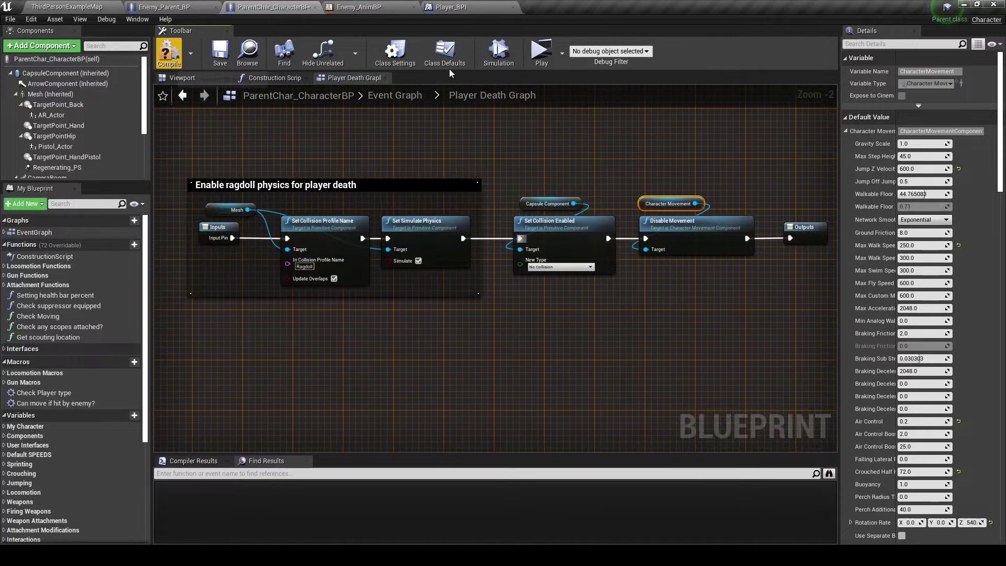
Compile the character Blueprint and play-test until the player dies and collapses as a ragdoll.
click(544, 63)
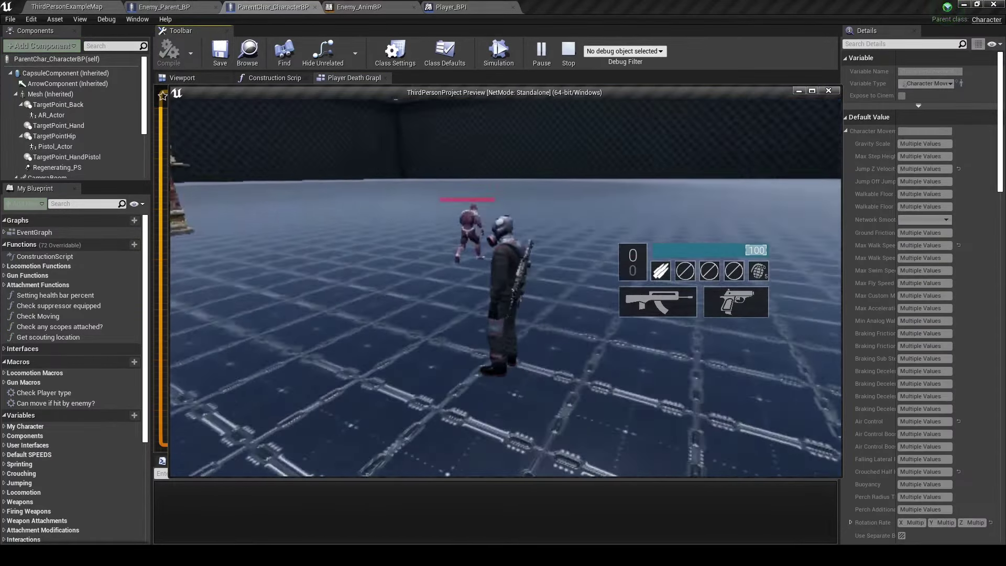
key(w)
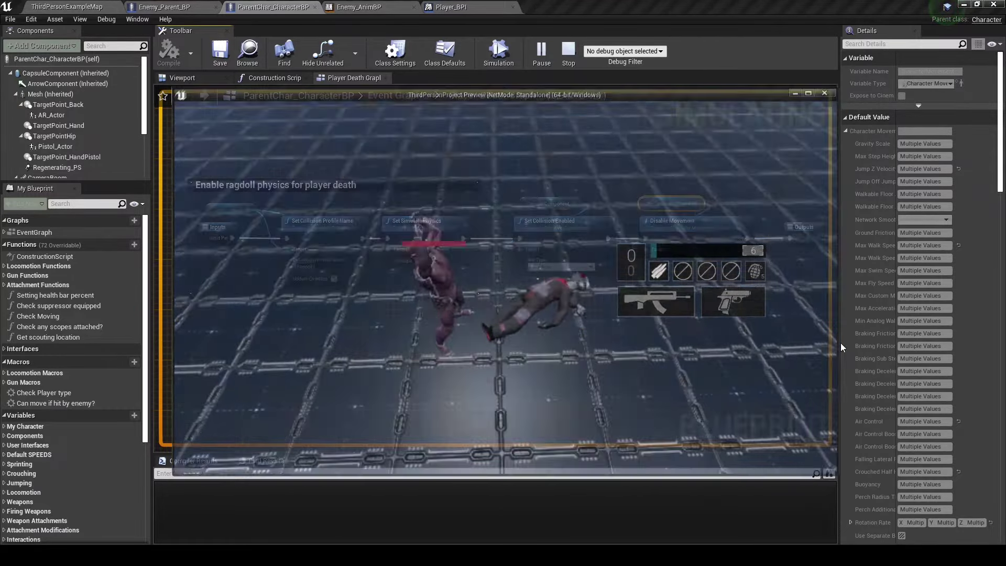
key(Escape)
drag(548, 198, 731, 281)
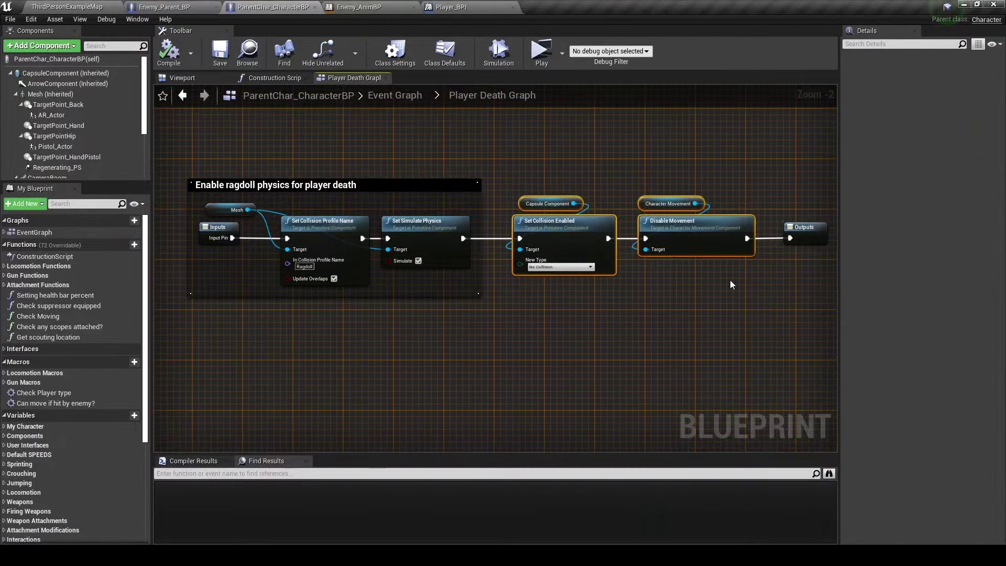
Comment the collision and movement nodes '…so enemy can continue roaming and movement is disabled', then compile and save.
key(c)
text(Collision disable)
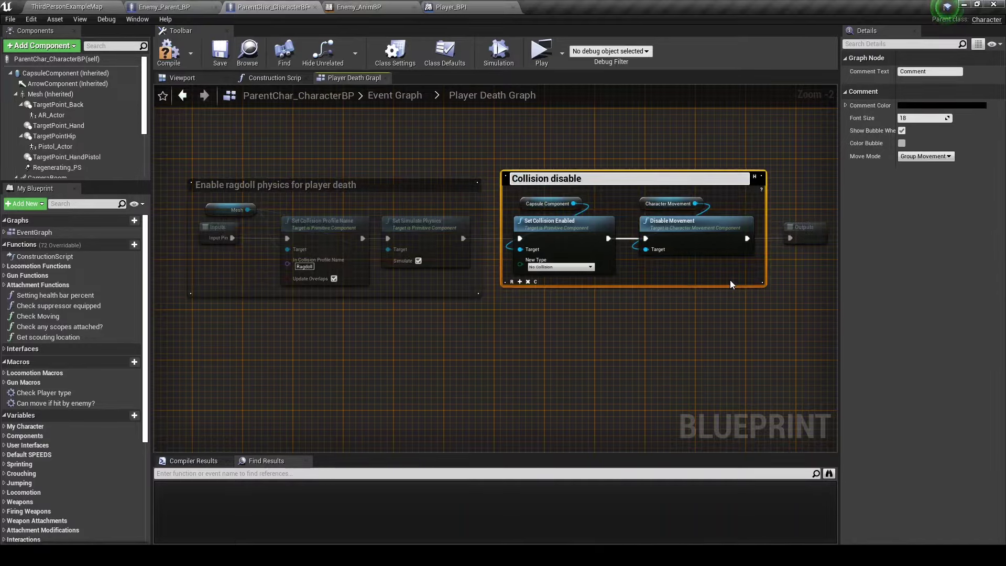
text(d so)
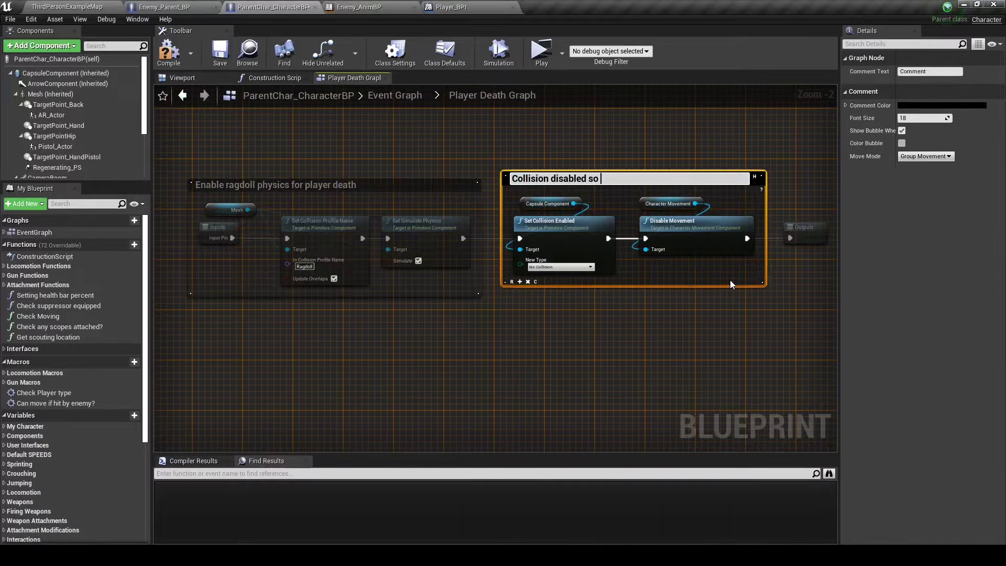
text( enemy')
key(BackSpace)
text(can continu)
text(e roaming and)
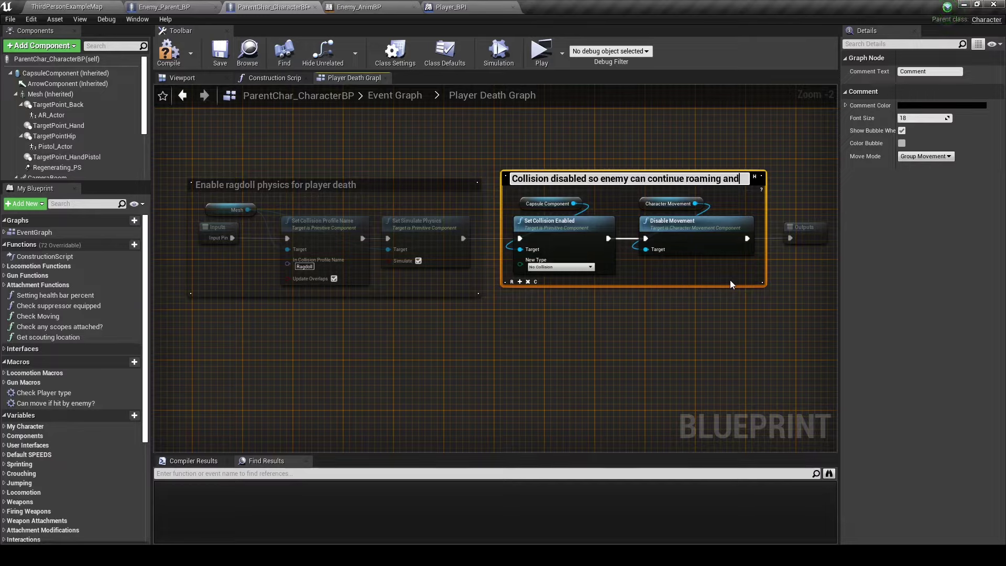
text( movement is disabld)
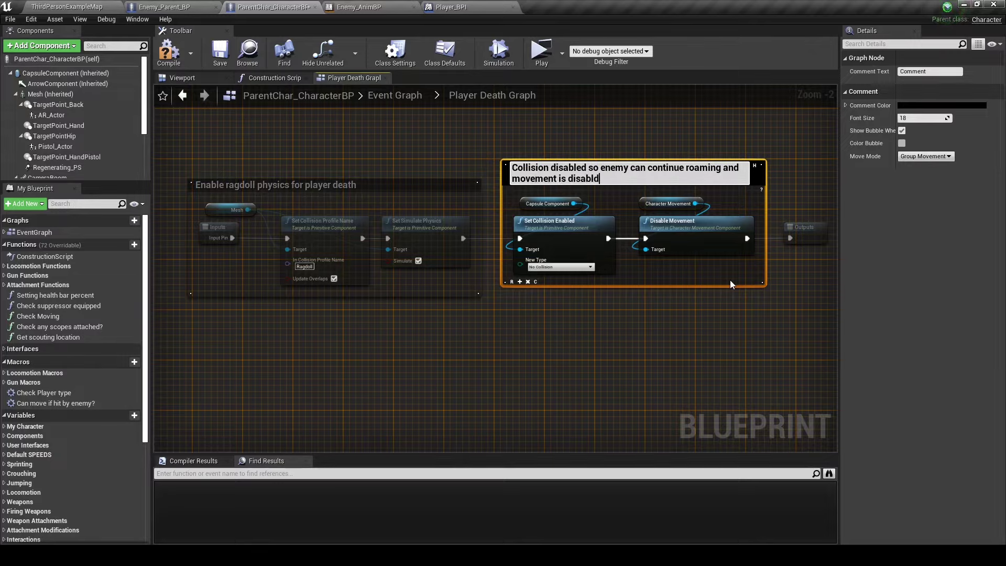
key(BackSpace)
text(ed)
key(Return)
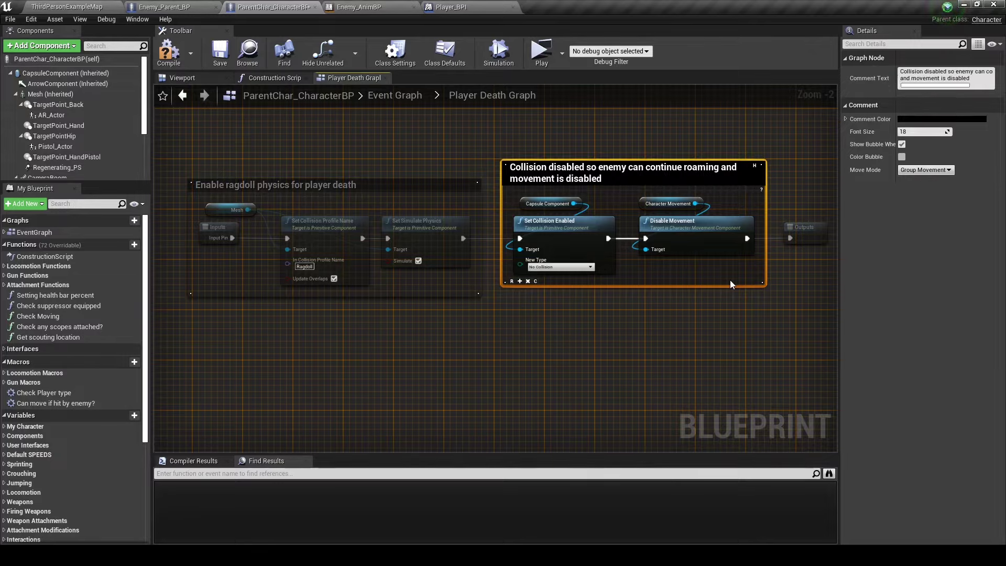
click(702, 301)
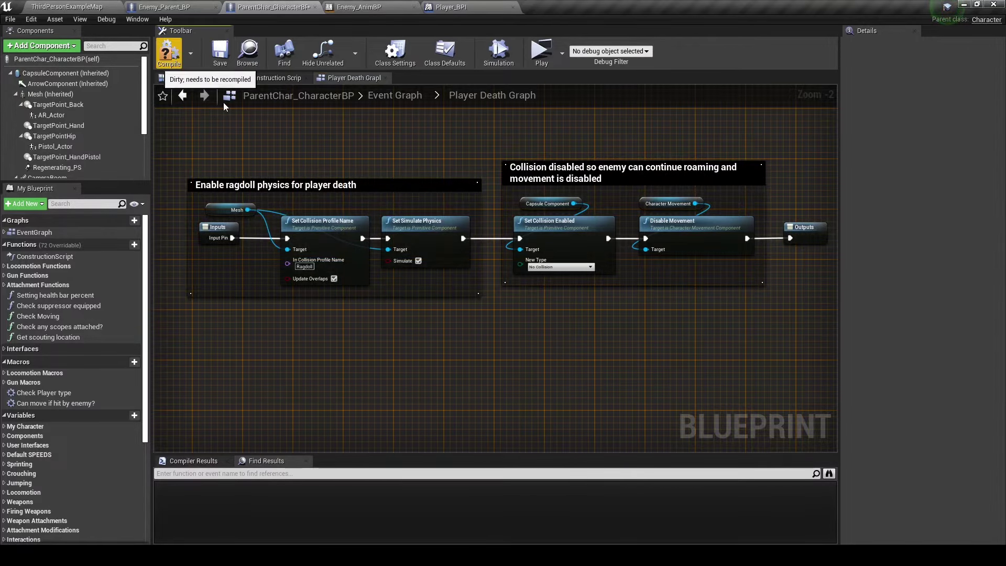
key(ctrl+s)
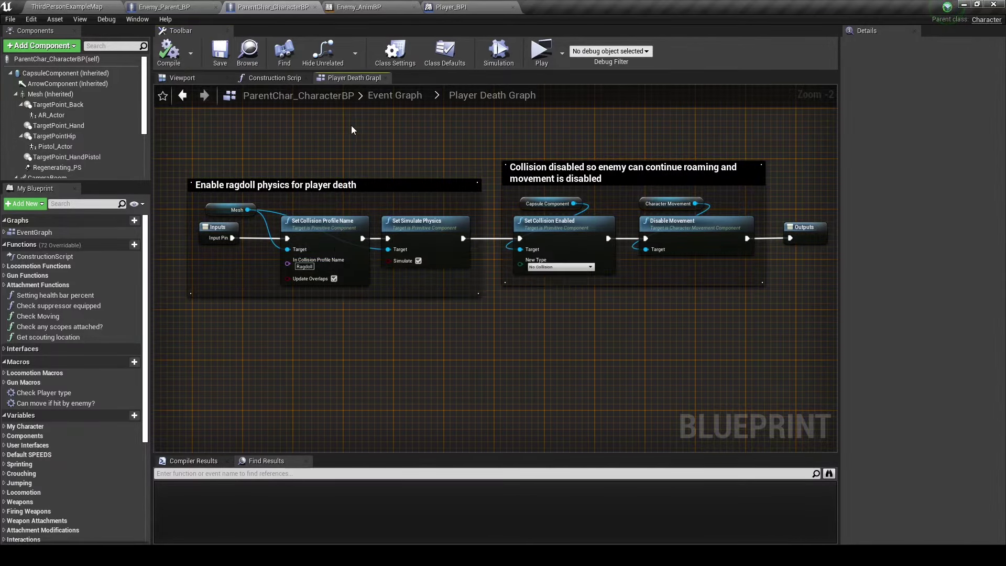
scroll(356, 126, down, 2)
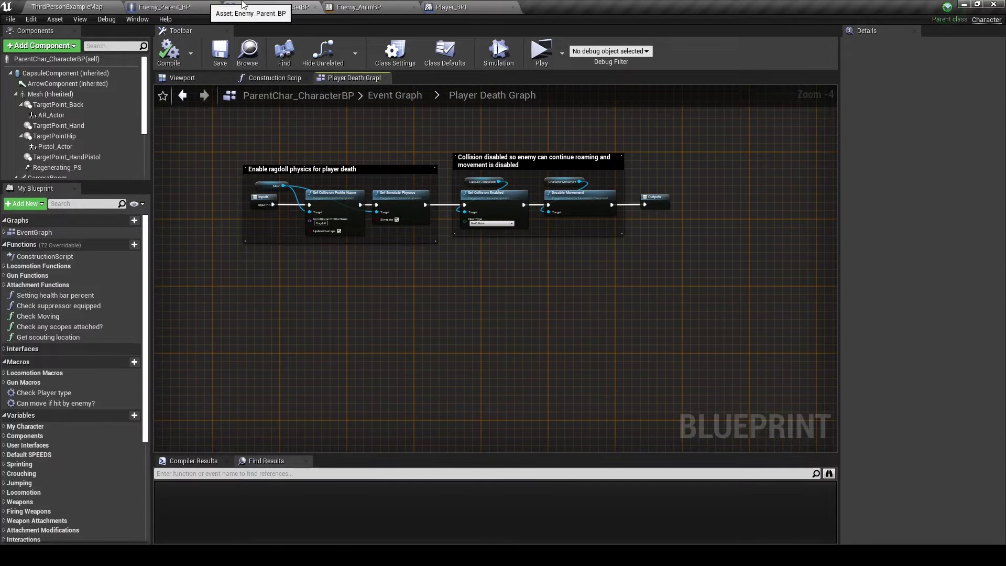
click(372, 5)
scroll(429, 173, down, 4)
scroll(428, 173, down, 3)
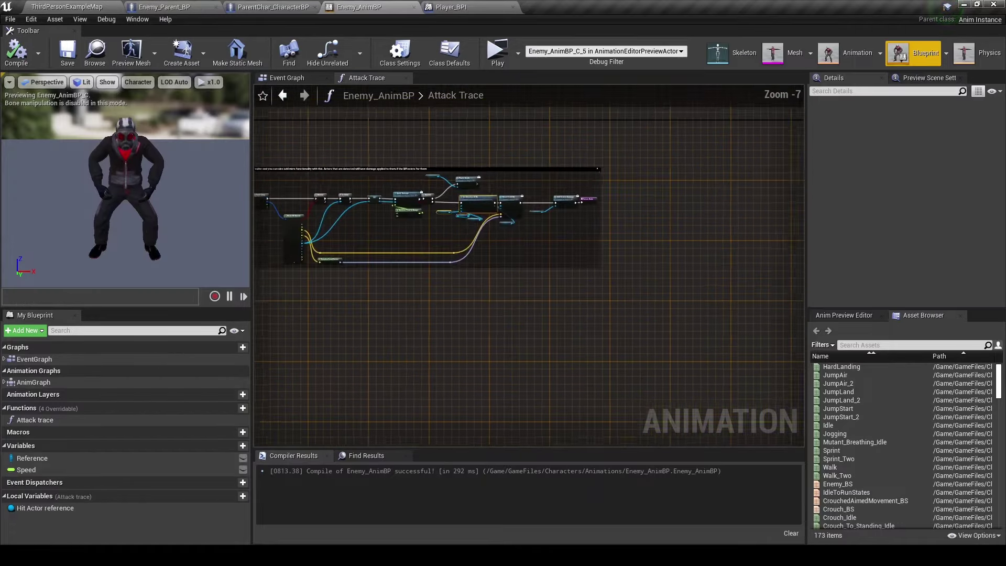
click(294, 78)
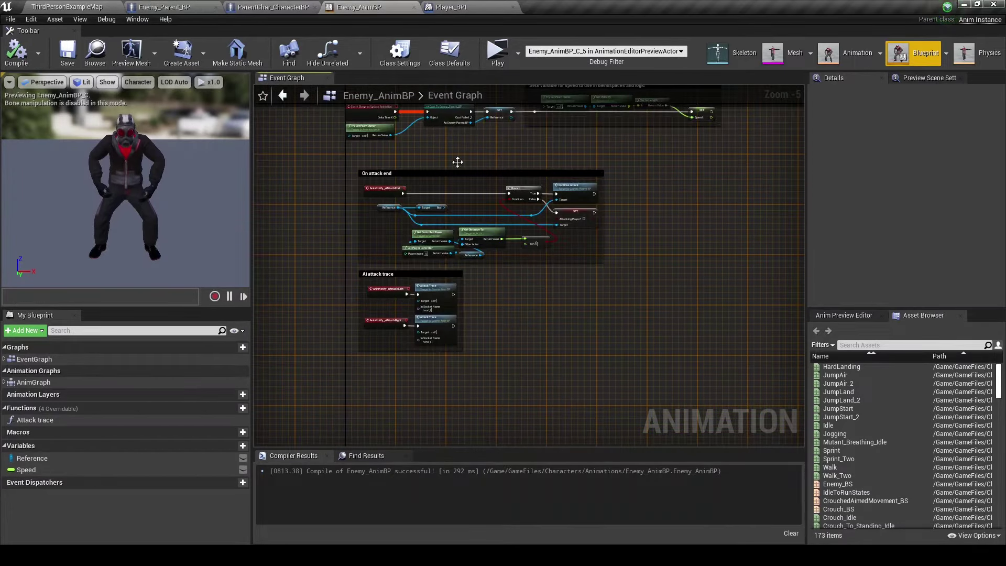
scroll(550, 197, up, 3)
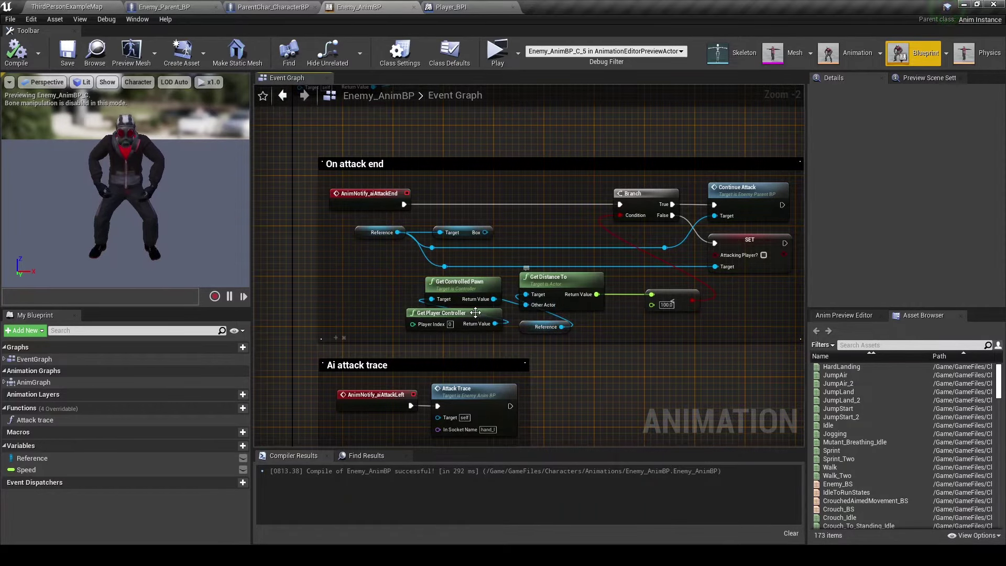
click(259, 4)
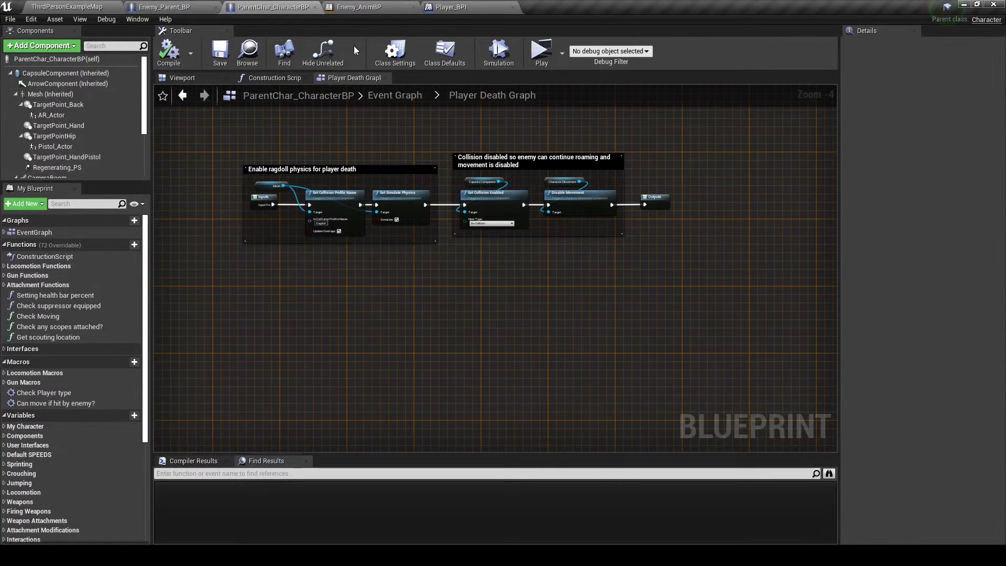
click(369, 6)
click(272, 7)
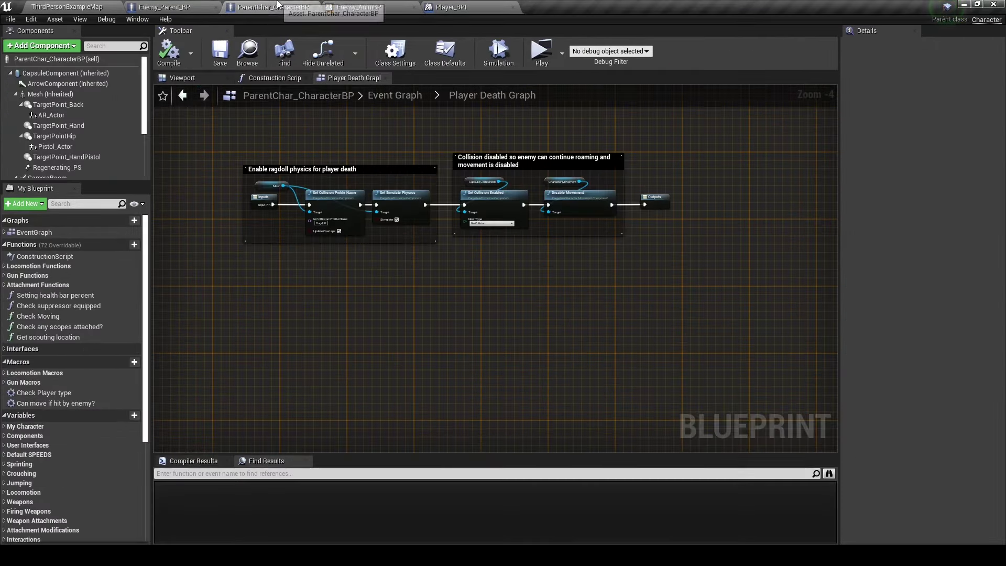
scroll(628, 207, up, 4)
scroll(628, 207, up, 1)
click(630, 208)
Add Get Player Controller feeding Un Possess between Disable Movement and Outputs, then save.
drag(630, 208, 647, 207)
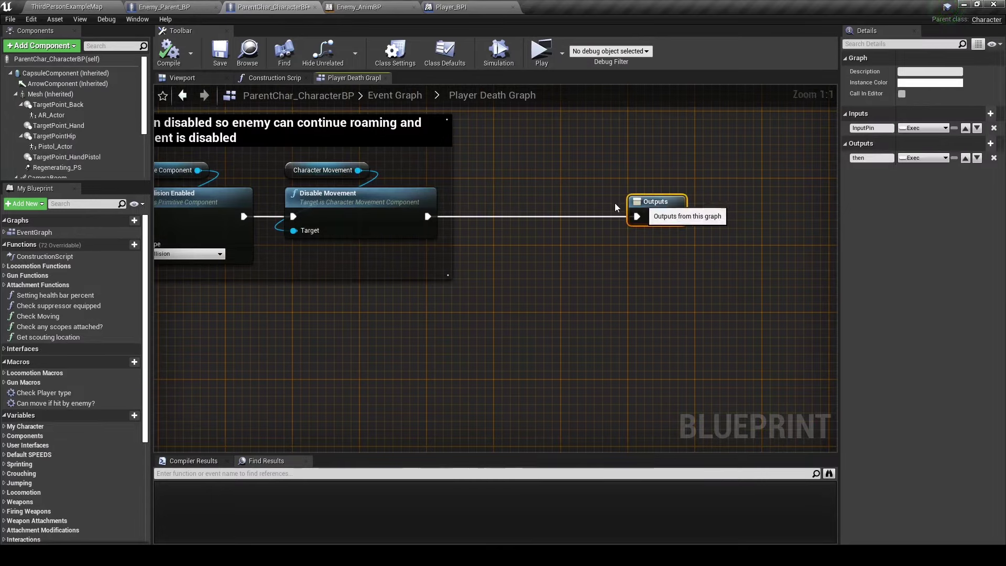
right_click(388, 328)
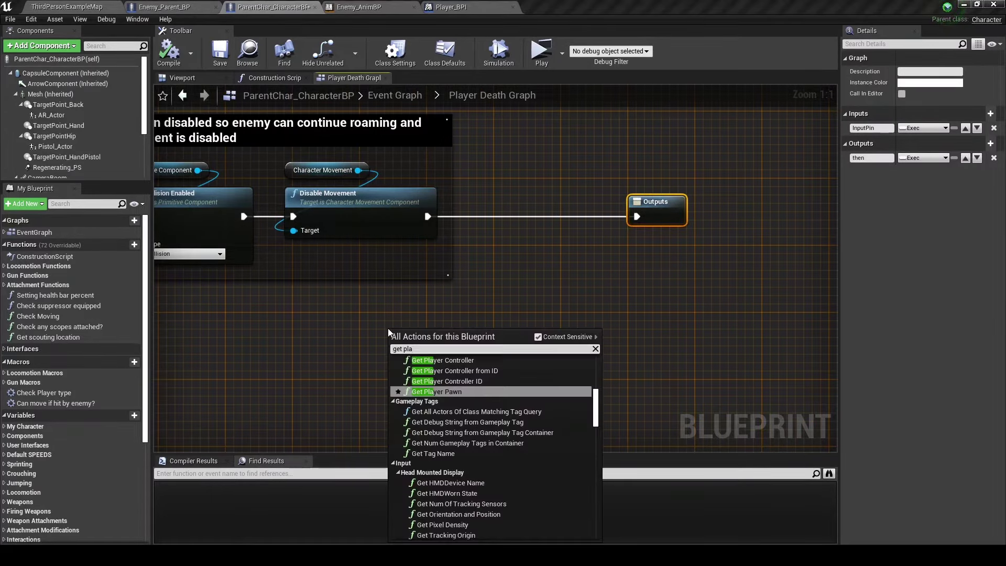
text(get player controll)
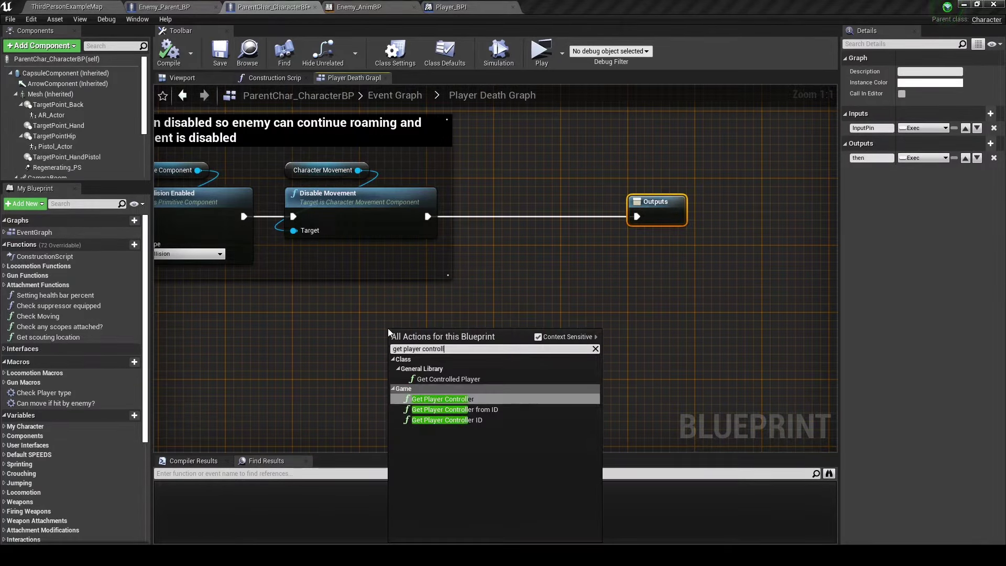
click(461, 399)
mouse_move(503, 349)
mouse_down()
mouse_move(583, 325)
mouse_move(564, 205)
mouse_move(428, 220)
mouse_up()
text(unposs)
click(619, 389)
drag(558, 283, 558, 283)
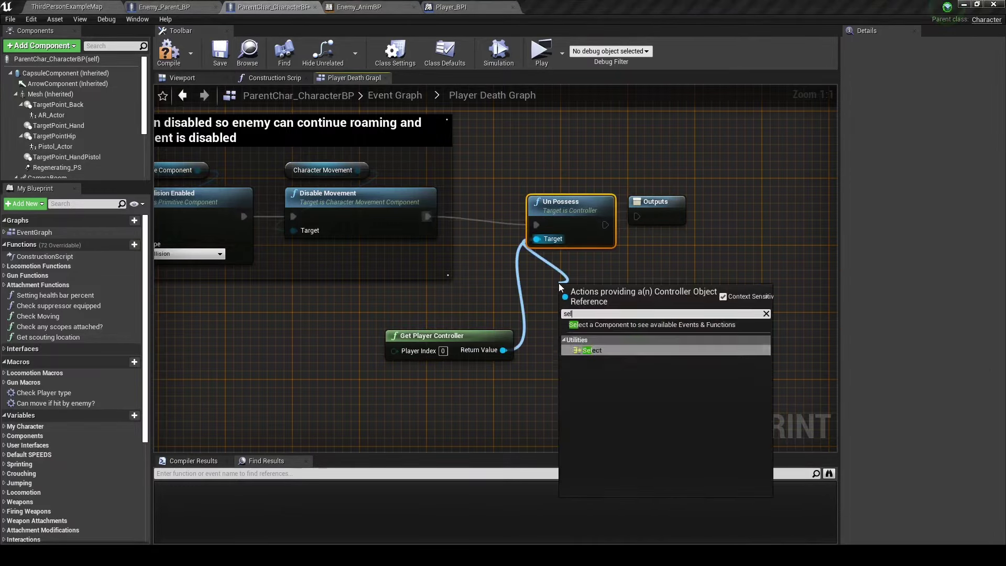
key(Escape)
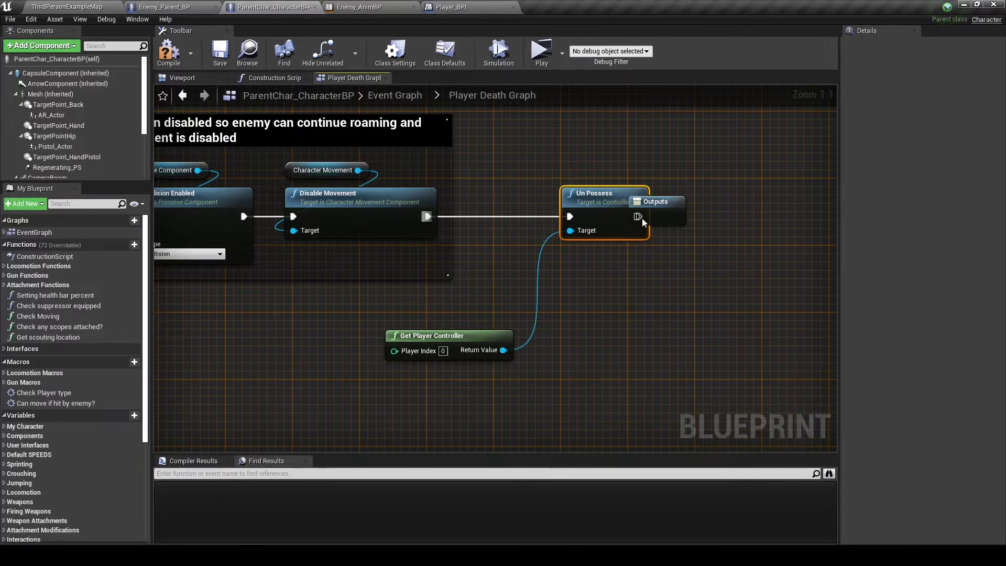
mouse_move(600, 217)
mouse_down()
mouse_move(584, 209)
mouse_move(629, 221)
mouse_up()
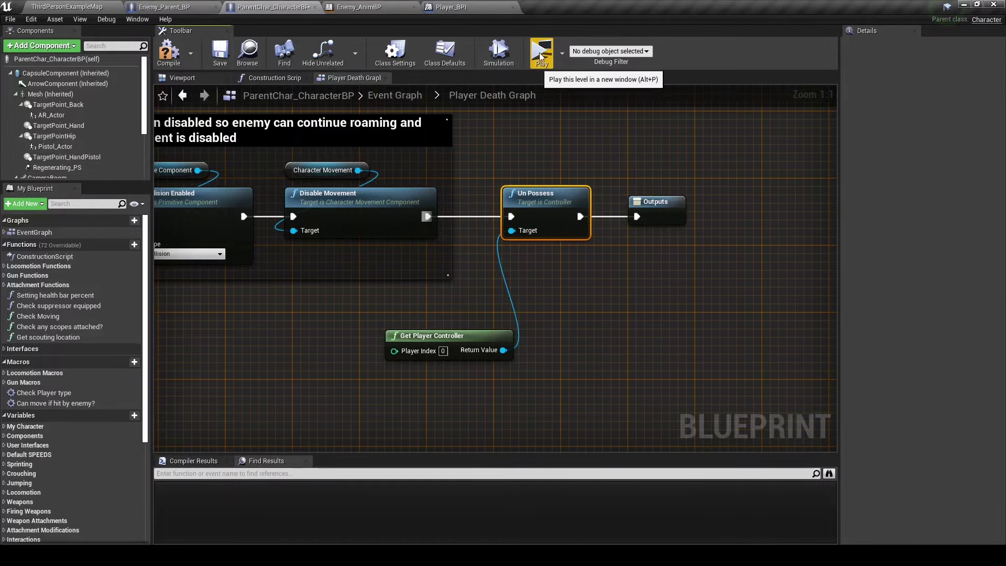
key(ctrl+s)
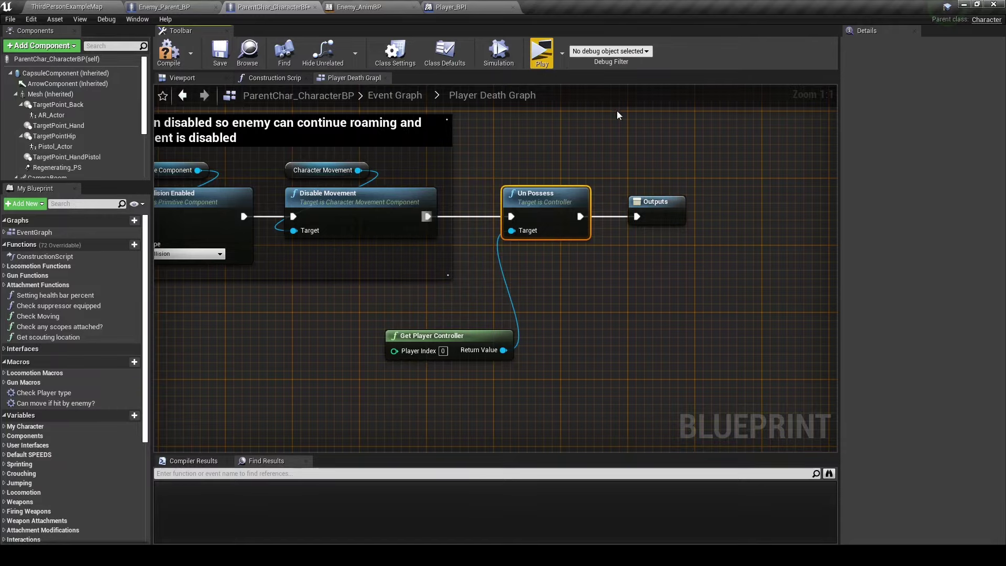
Play-test the player's death in a new window with Alt+P, then stop to see the Message Log errors.
key(alt+p)
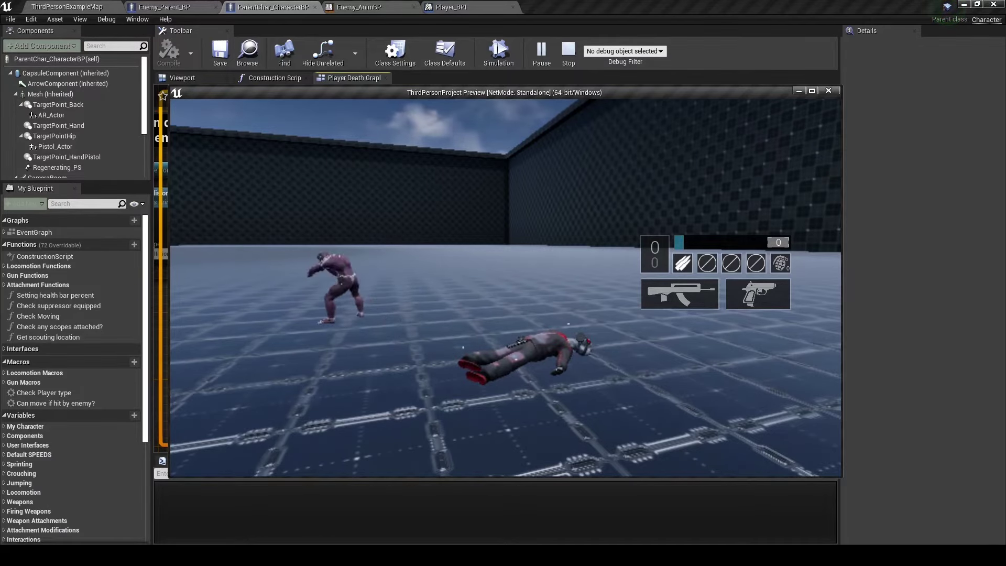
key(Escape)
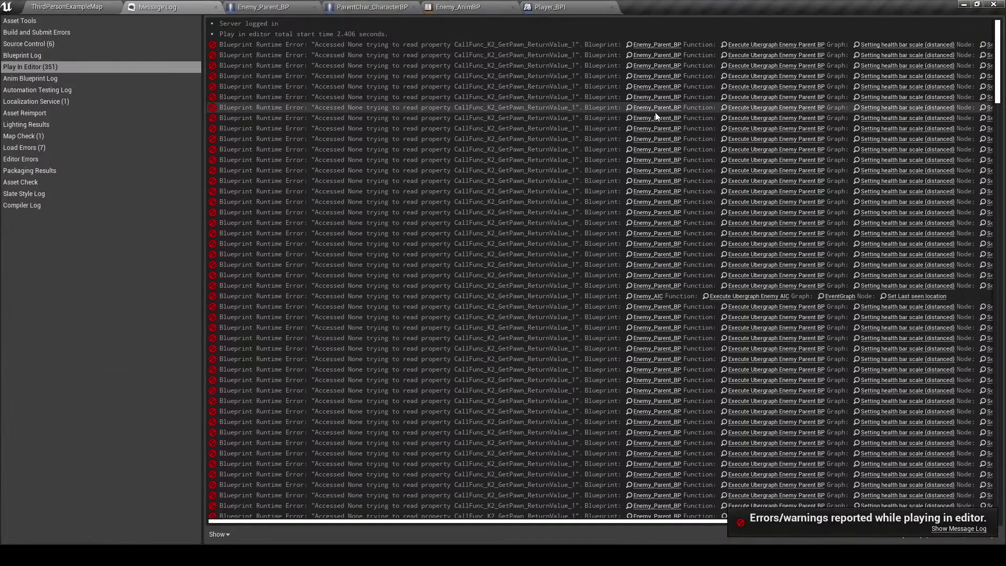
Scroll through the error messages, then close the Message Log.
drag(576, 522, 690, 524)
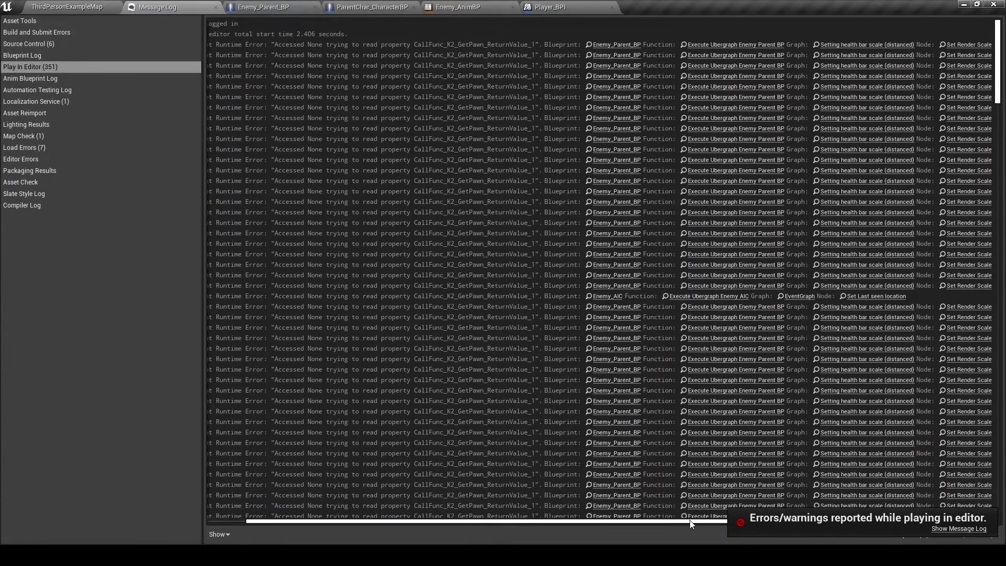
scroll(617, 422, down, 3)
scroll(618, 423, down, 3)
scroll(617, 422, down, 3)
scroll(618, 422, down, 3)
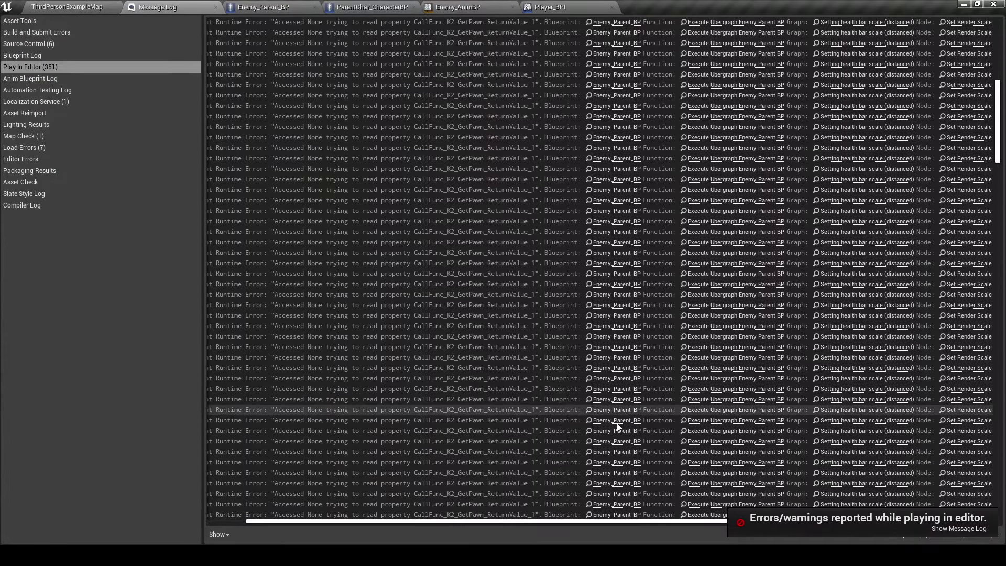
scroll(976, 165, down, 2)
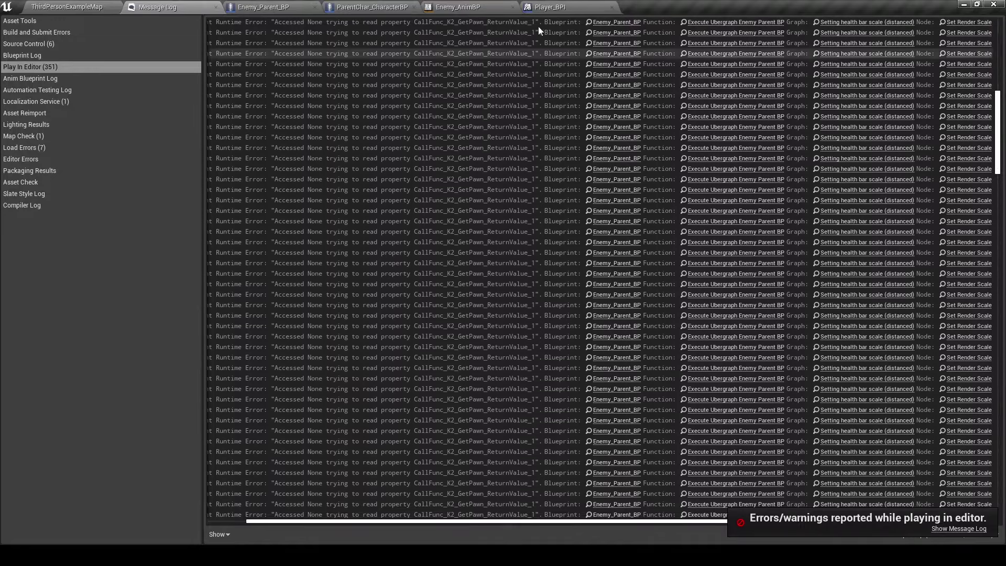
click(218, 5)
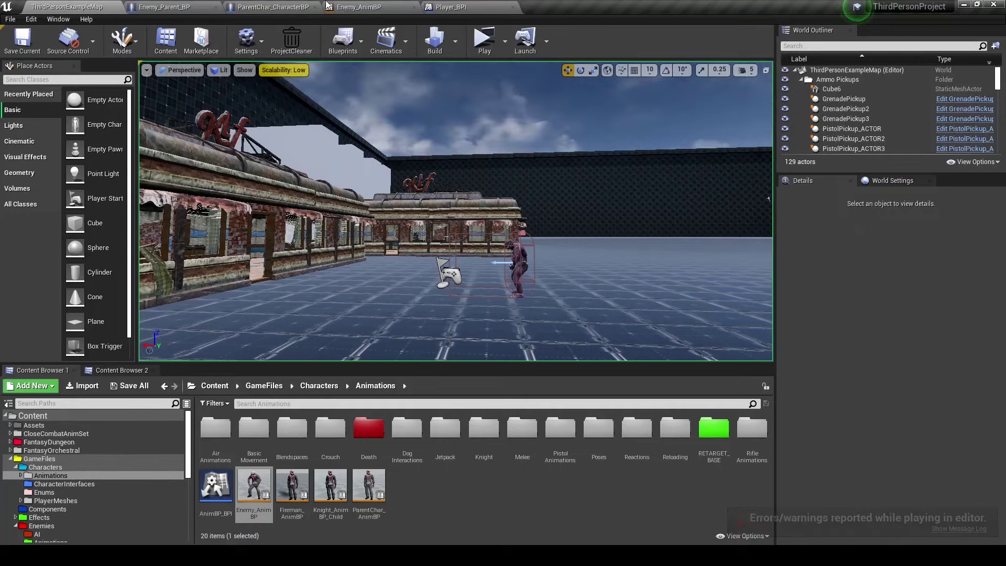
Delete the Un Possess and Get Player Controller nodes, reattach Outputs beside Disable Movement, and save.
click(274, 6)
drag(449, 352, 533, 269)
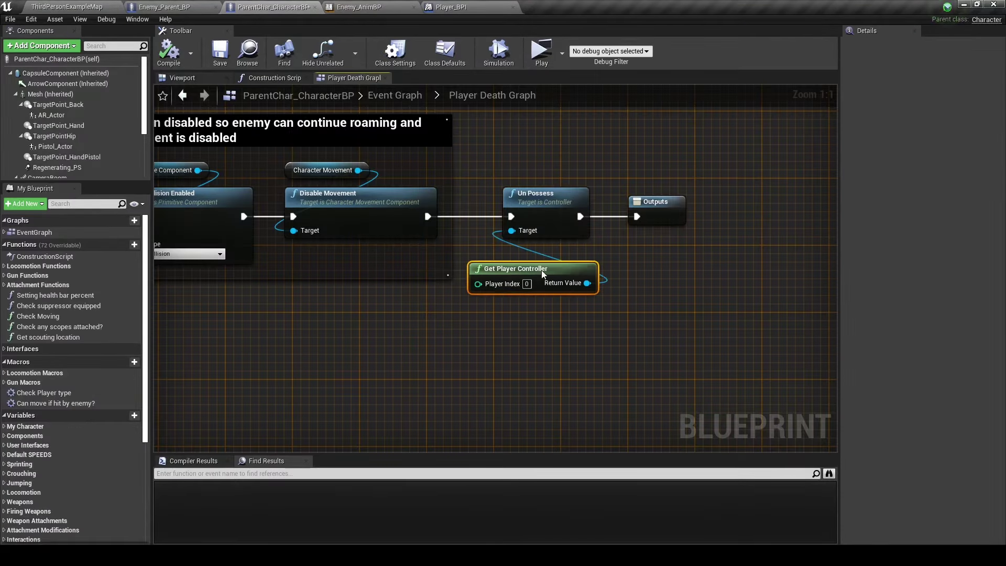
drag(501, 158, 547, 311)
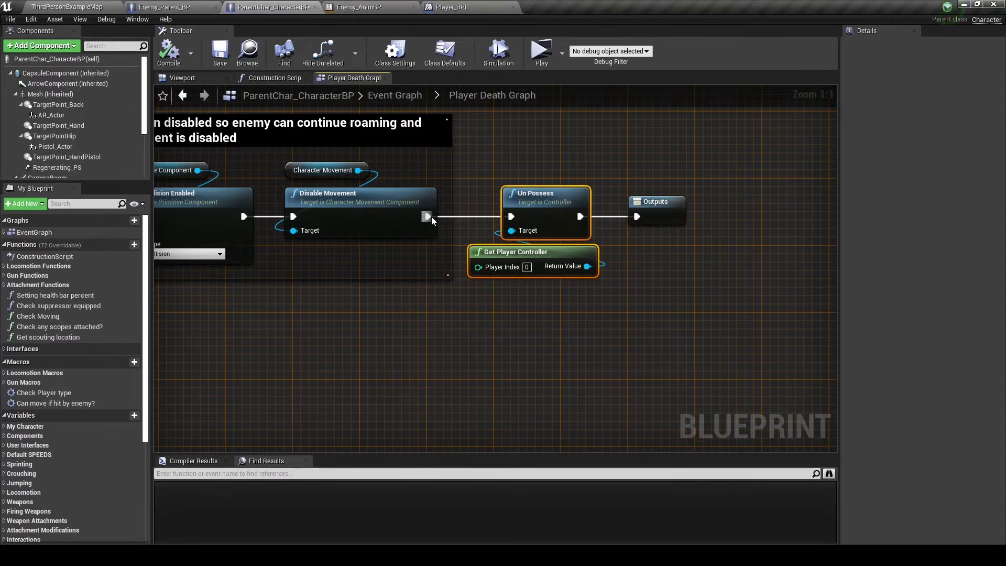
key(Delete)
drag(643, 205, 516, 203)
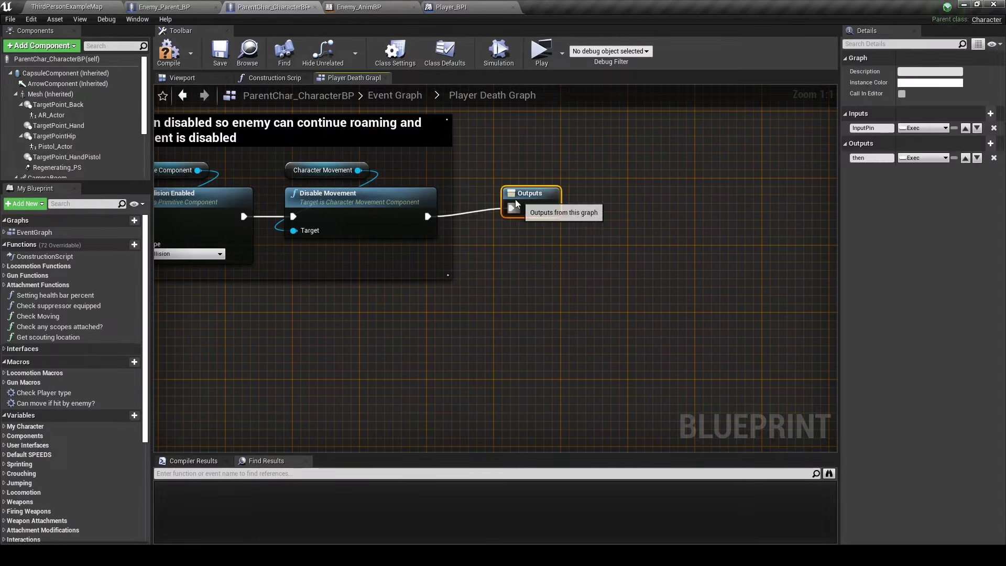
key(ctrl+s)
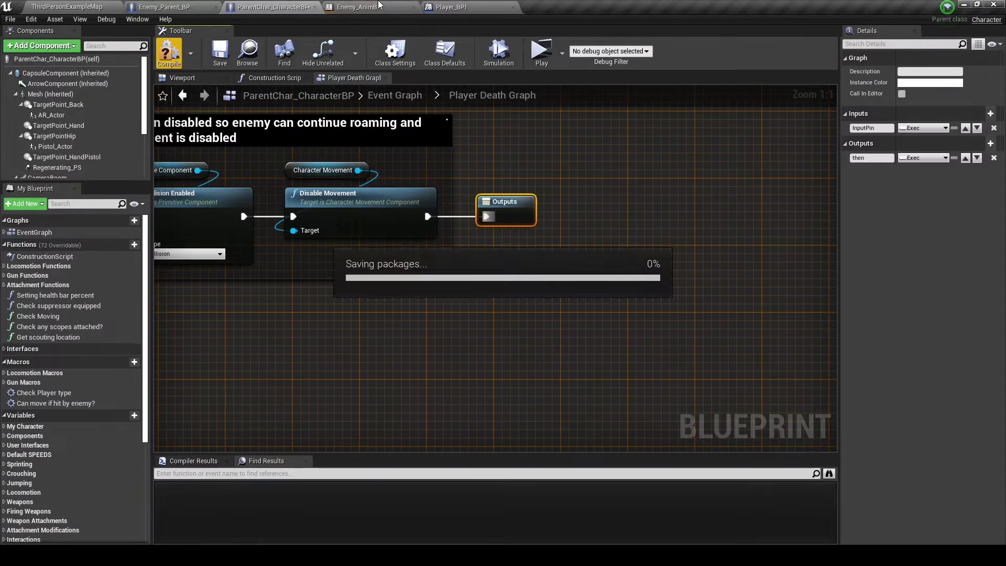
In Enemy_AnimBP, insert a Branch before Continue Attack and route True into it.
click(381, 5)
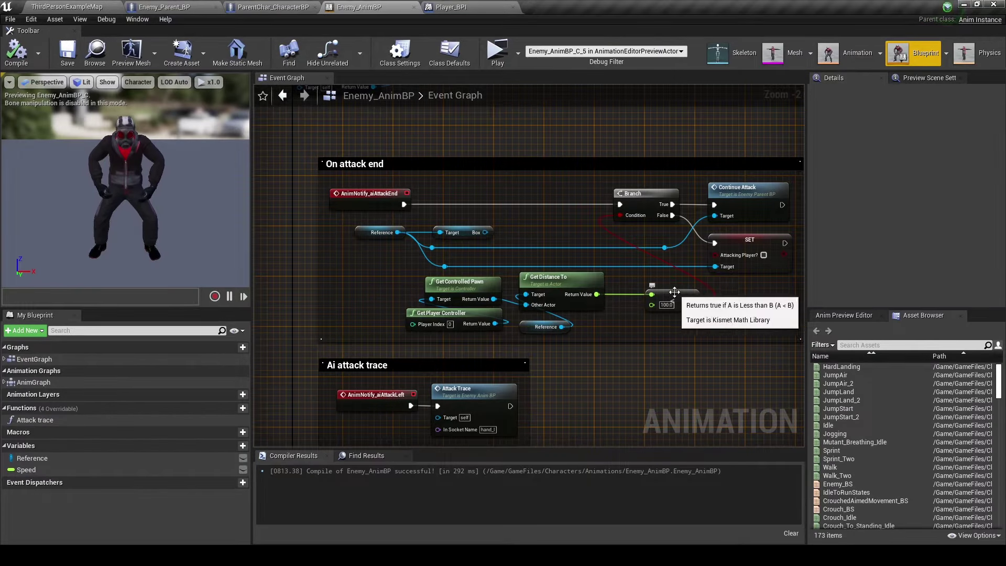
right_drag(681, 285, 497, 287)
drag(561, 203, 660, 204)
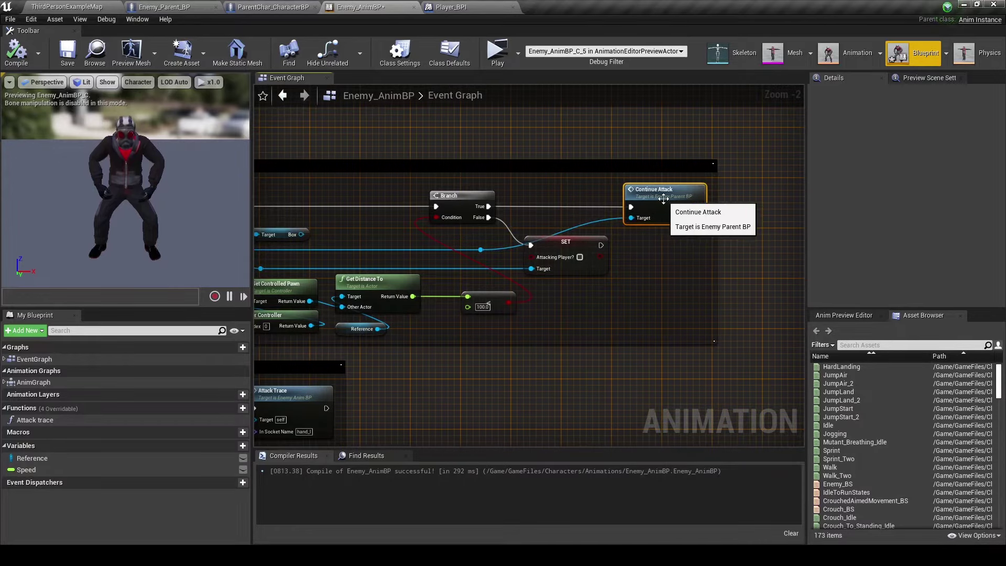
click(531, 193)
drag(488, 207, 537, 207)
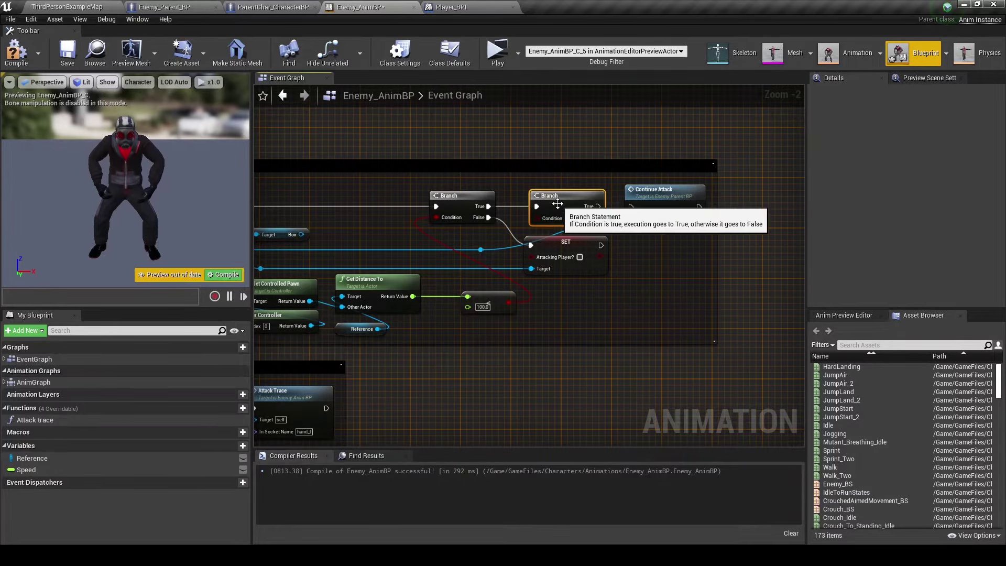
Check the PlayerStats_Component in Enemy_Parent_BP, then go back to ParentChar_CharacterBP.
click(183, 6)
scroll(51, 174, down, 1)
click(50, 172)
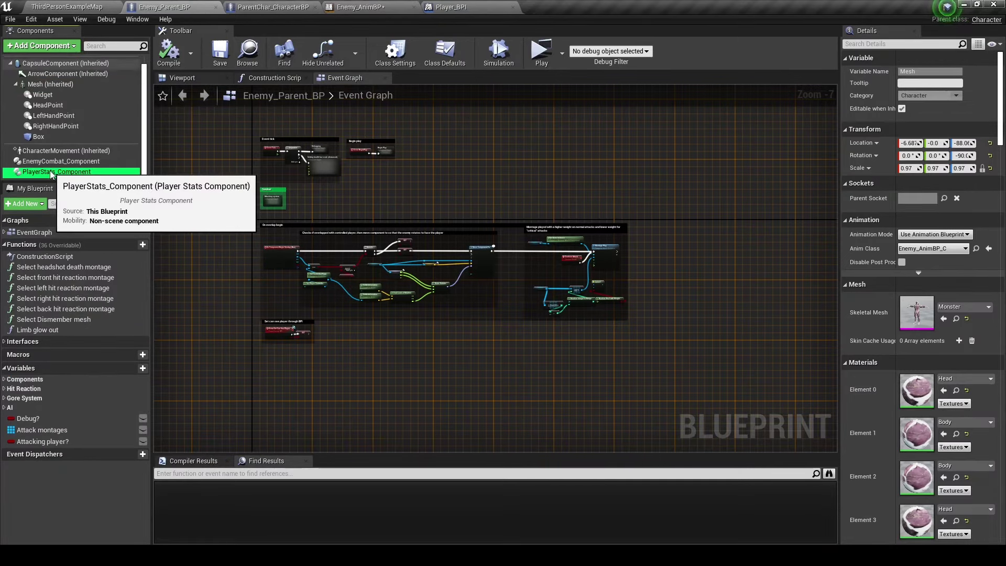
click(272, 7)
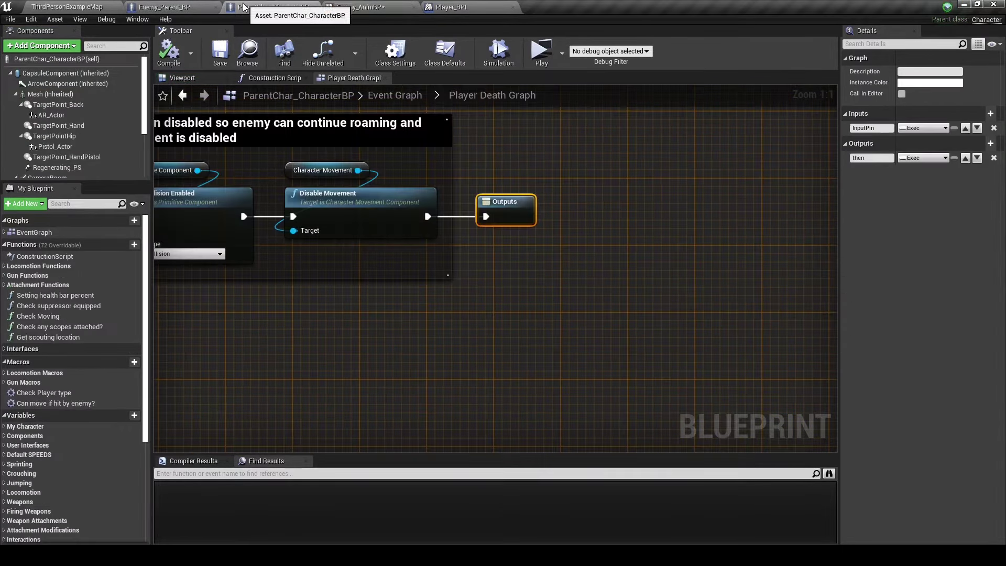
Place a Player Stats Component reference in the Player Death Graph and add a Get Health call.
click(76, 164)
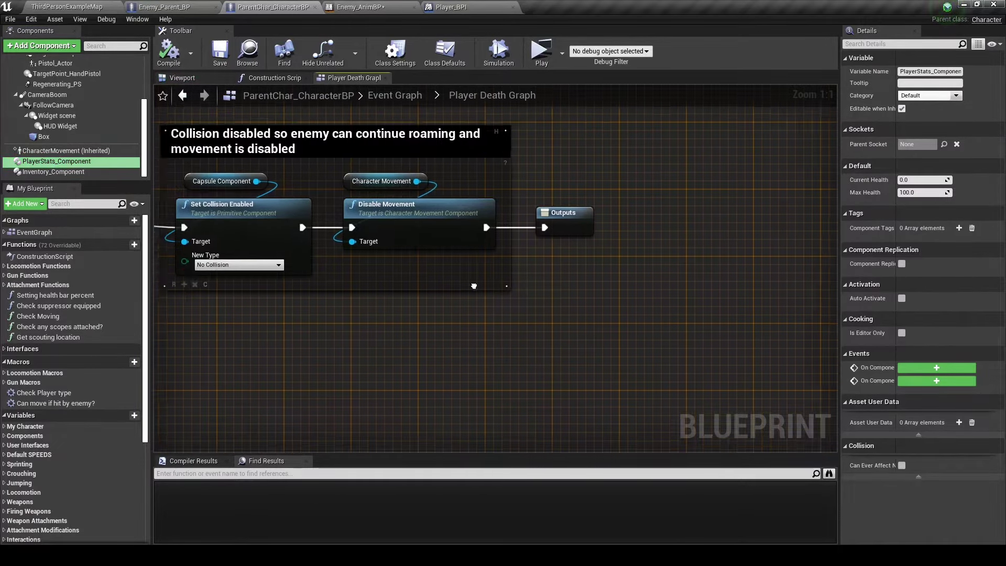
right_drag(699, 298, 977, 327)
drag(56, 160, 492, 360)
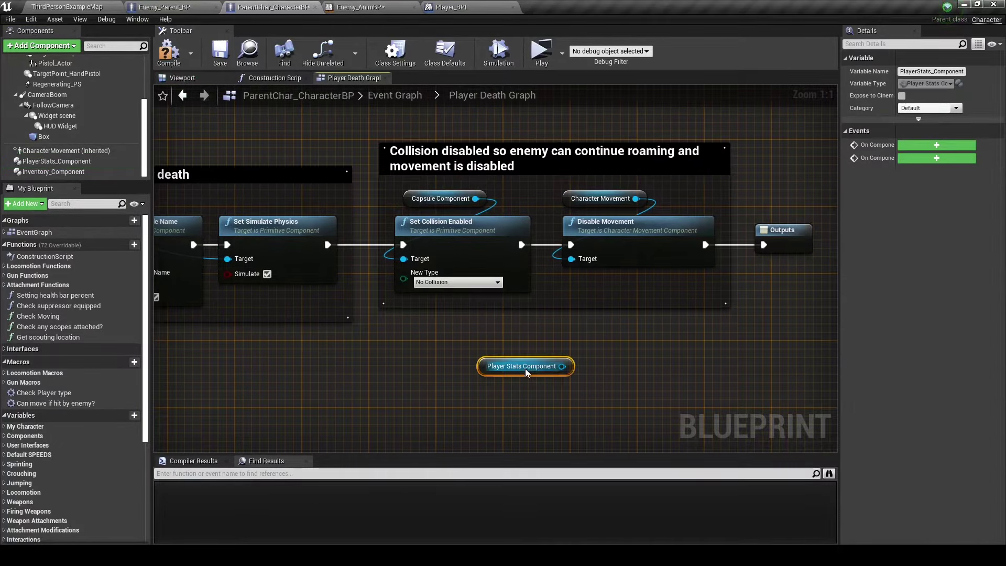
drag(562, 366, 635, 369)
text(health)
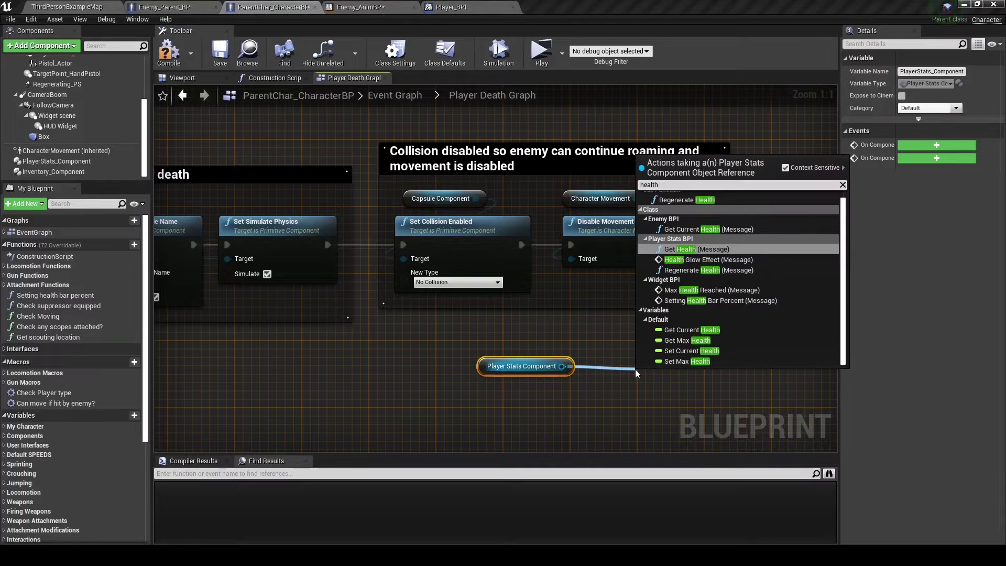
key(BackSpace)
key(BackSpace)
key(BackSpace)
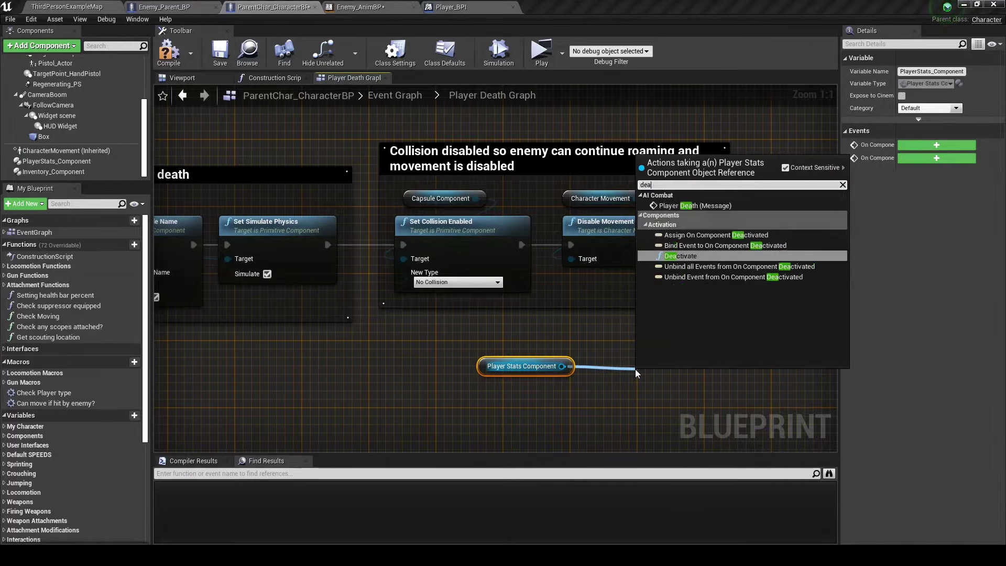
text(dead)
key(BackSpace)
key(BackSpace)
key(BackSpace)
text(hea)
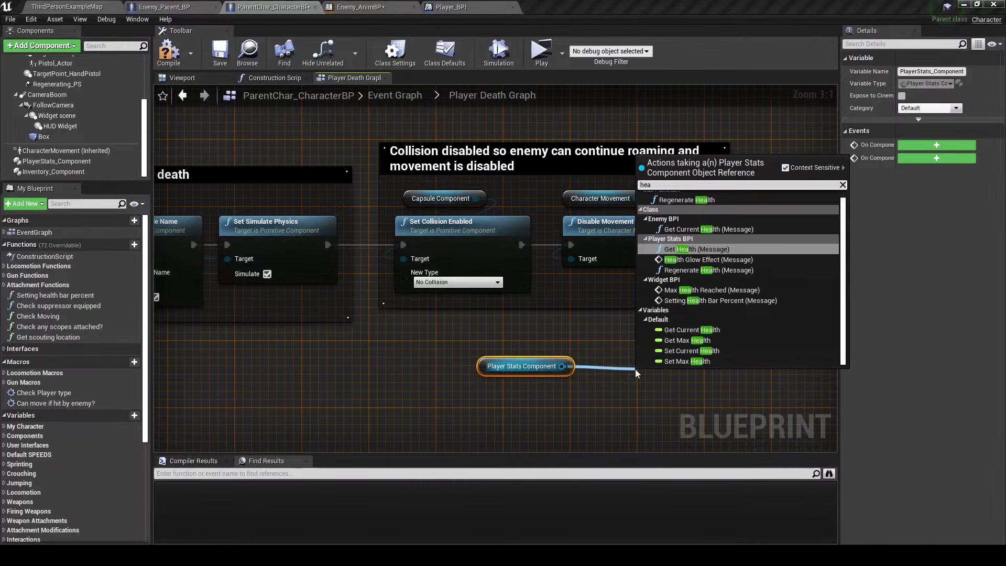
text(lth)
key(Return)
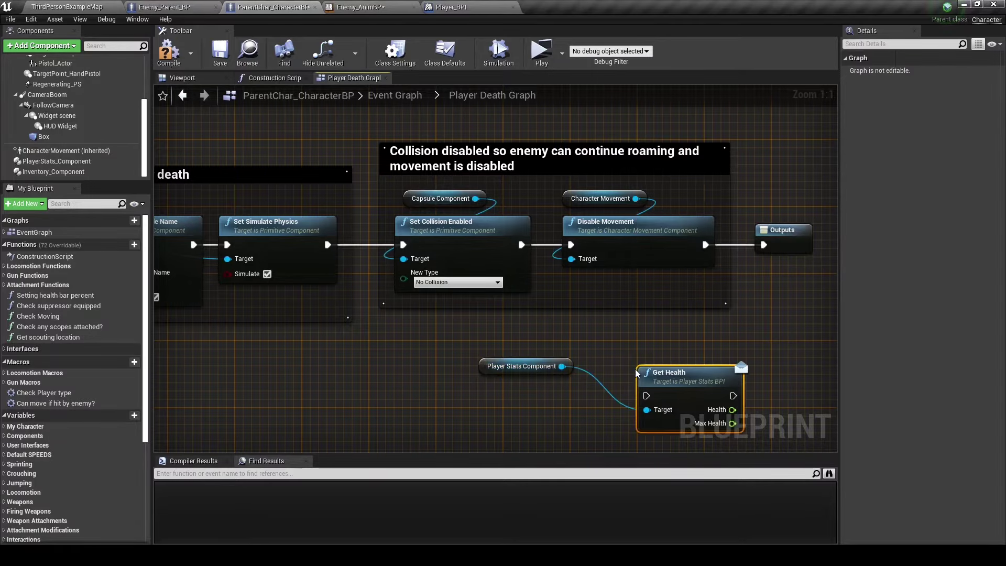
right_drag(666, 375, 541, 326)
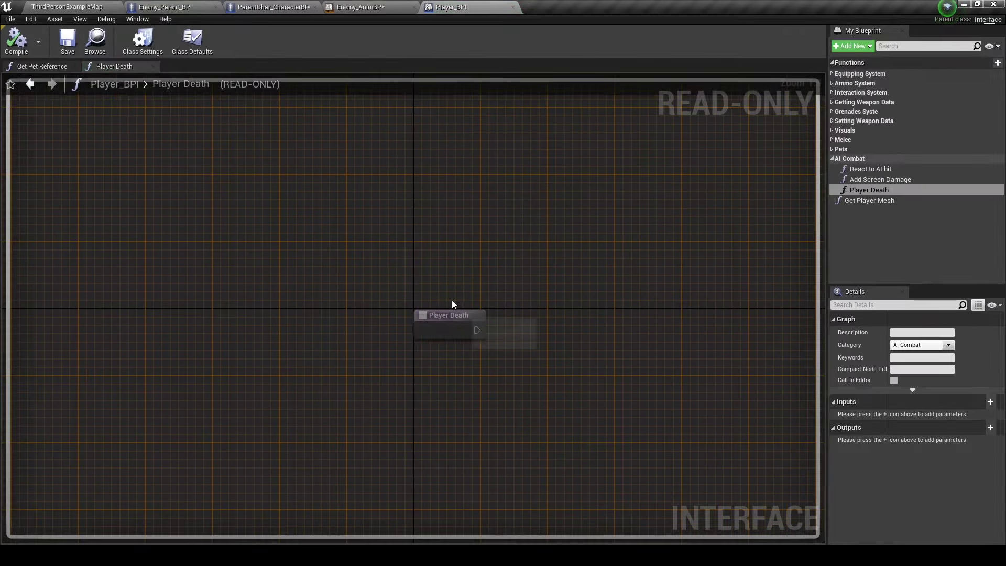
Close Player_BPI, return to the Player Death Graph, and browse the 'get' actions.
click(513, 7)
key(alt+Left)
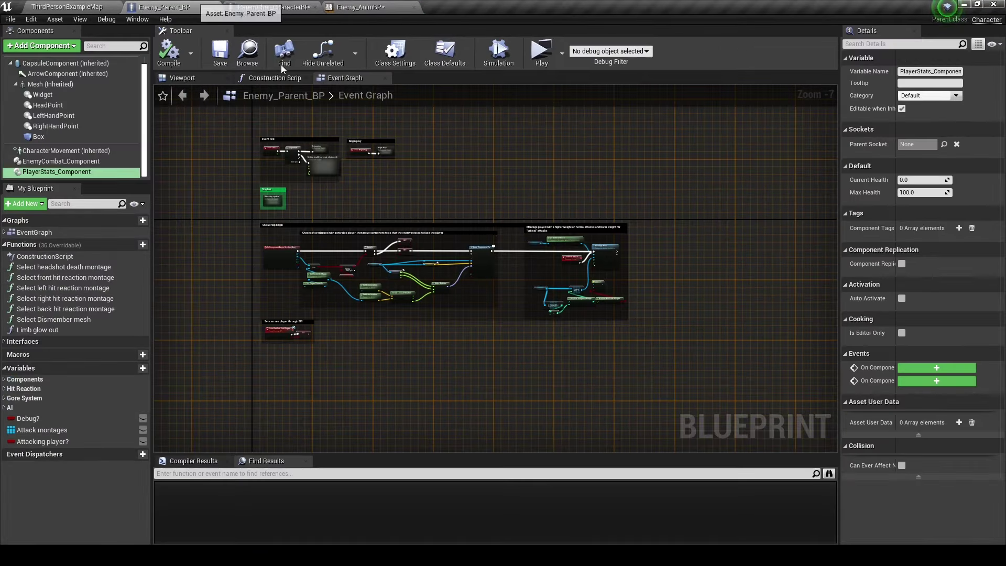
key(alt+Left)
drag(413, 375, 413, 375)
text(get)
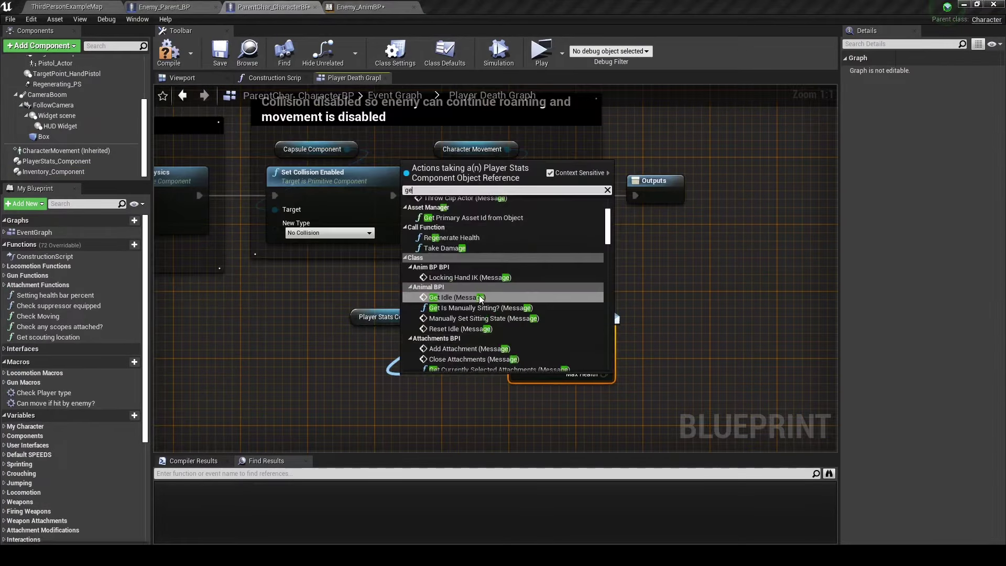
scroll(494, 281, down, 3)
scroll(494, 280, down, 3)
scroll(494, 281, down, 2)
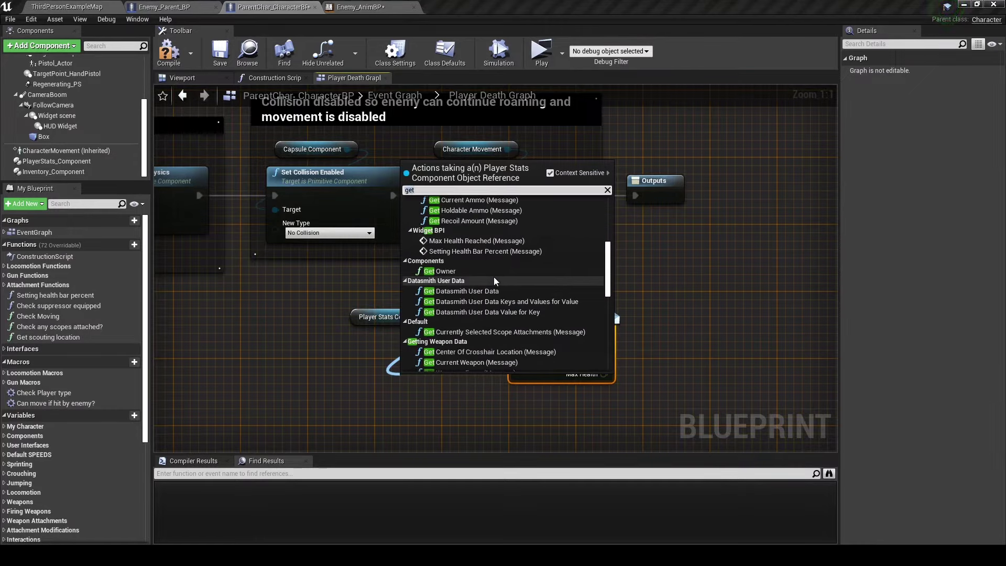
key(BackSpace)
key(BackSpace)
key(BackSpace)
click(274, 303)
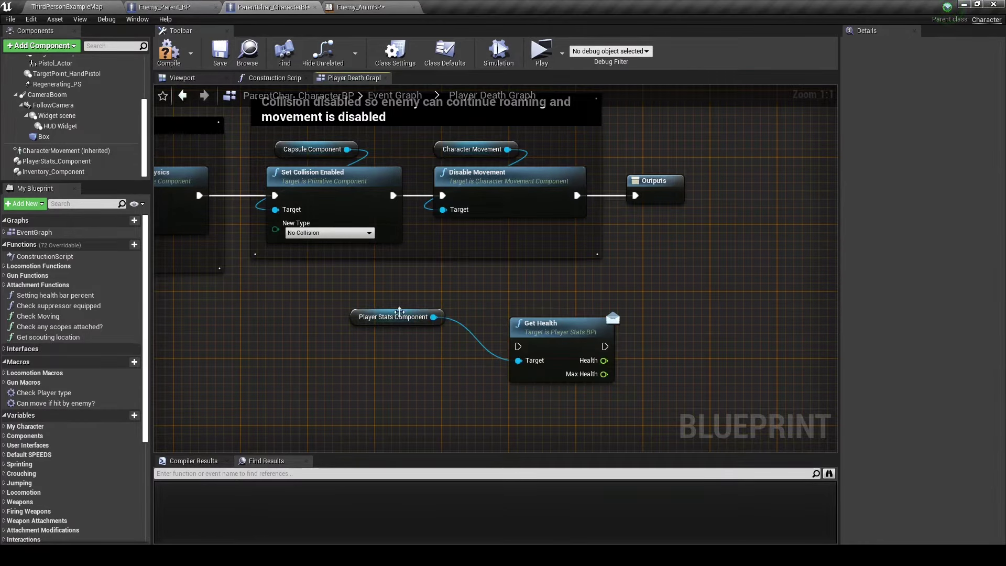
Add a Regenerate Health call on the component, inspect its graph, then delete the health nodes.
drag(438, 316, 395, 379)
text(healt)
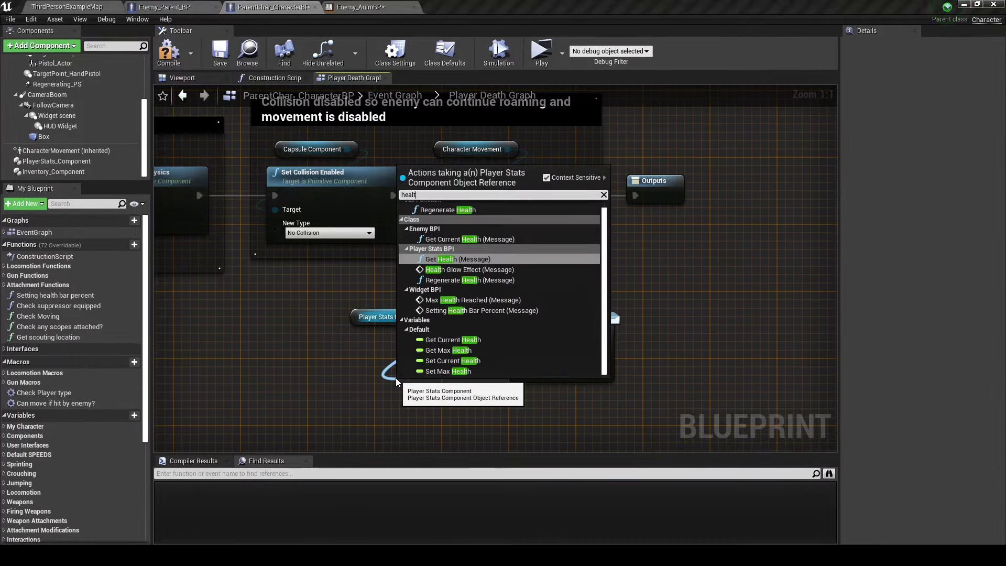
click(448, 215)
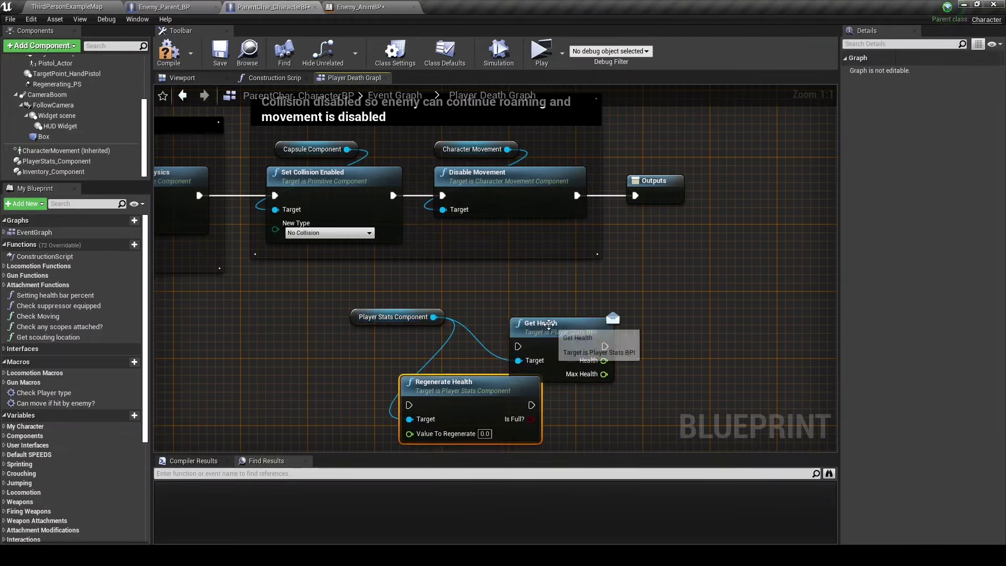
drag(455, 405, 555, 329)
double_click(555, 329)
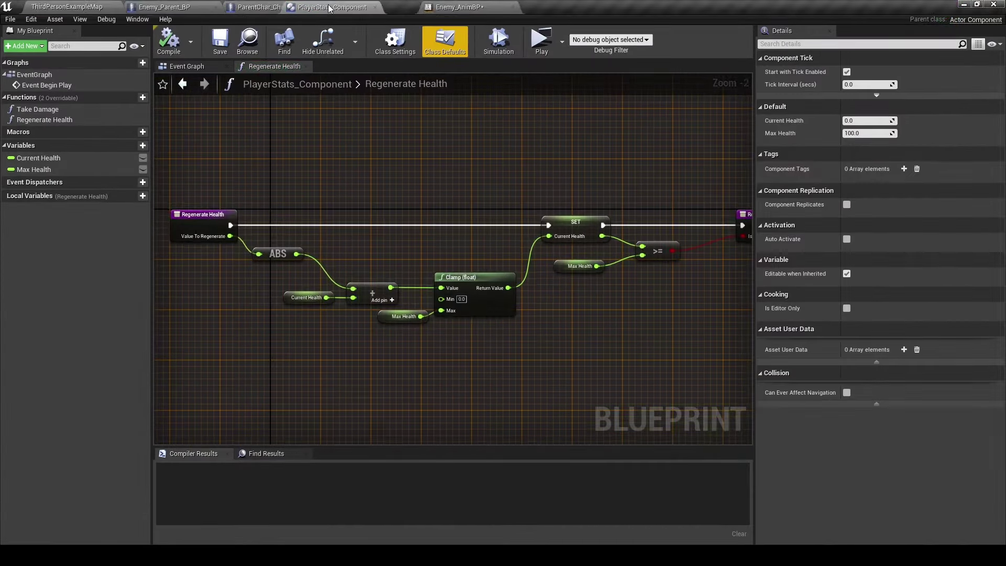
key(Delete)
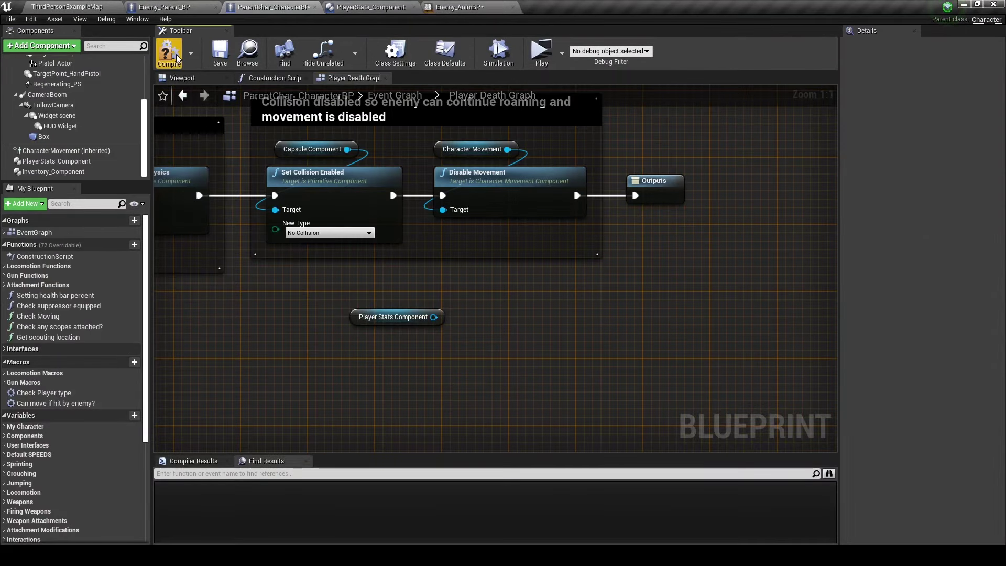
Save the character blueprint and open the Player BPI interface from Class Settings.
key(ctrl+s)
click(395, 53)
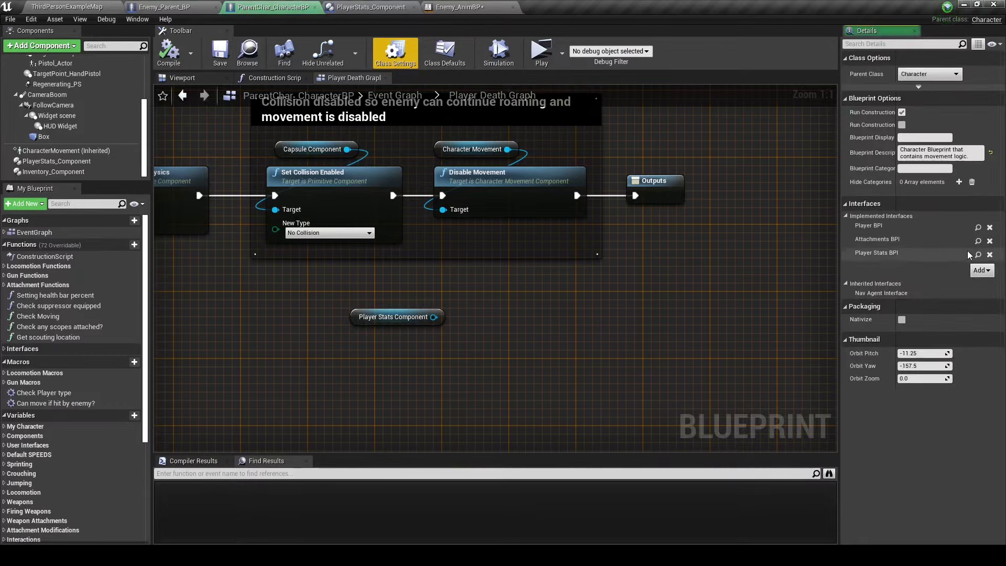
click(978, 229)
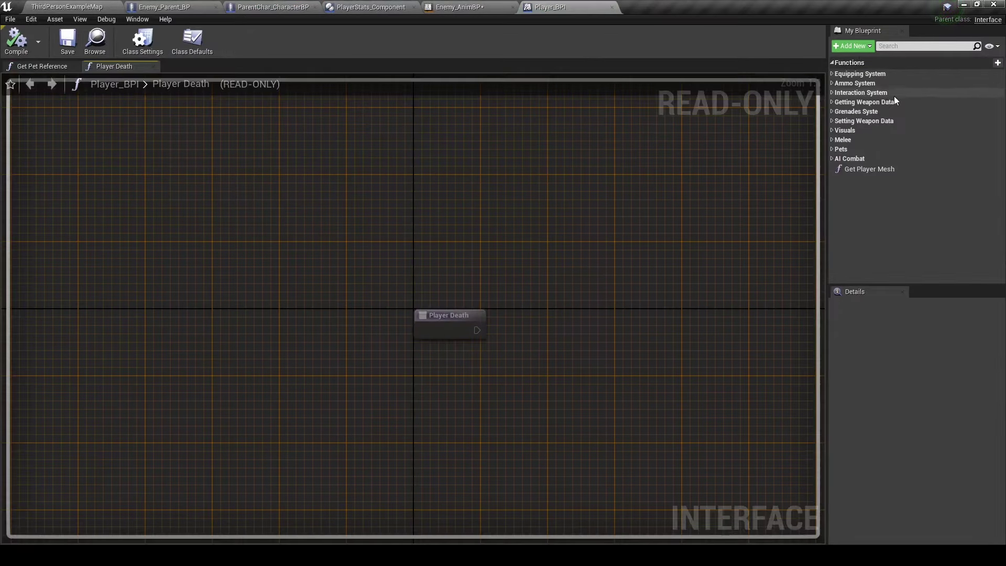
Add an 'Is dead?' function with a Boolean 'Dead?' output to Player_BPI under AI Combat.
click(997, 64)
text(Is)
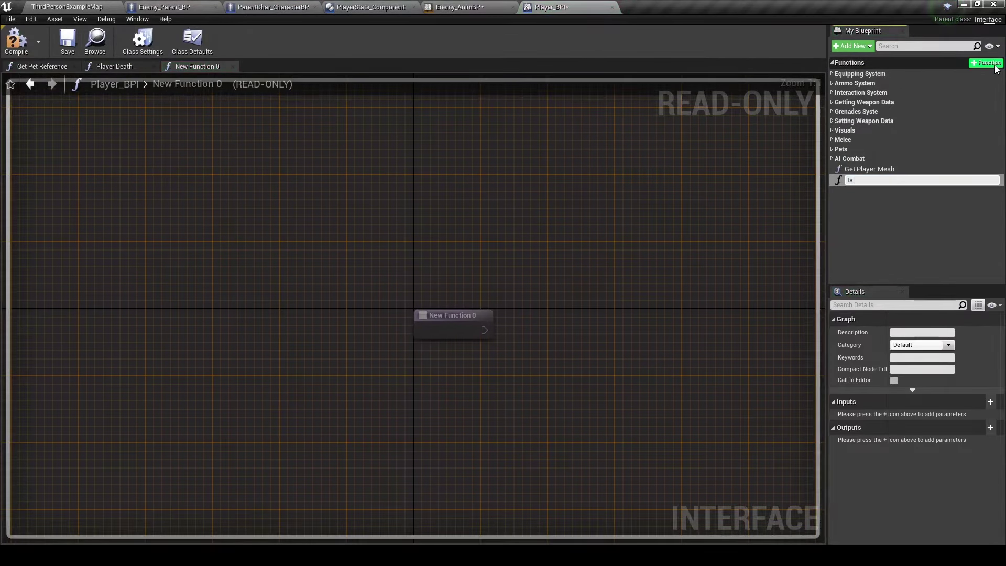
text(?)
key(Return)
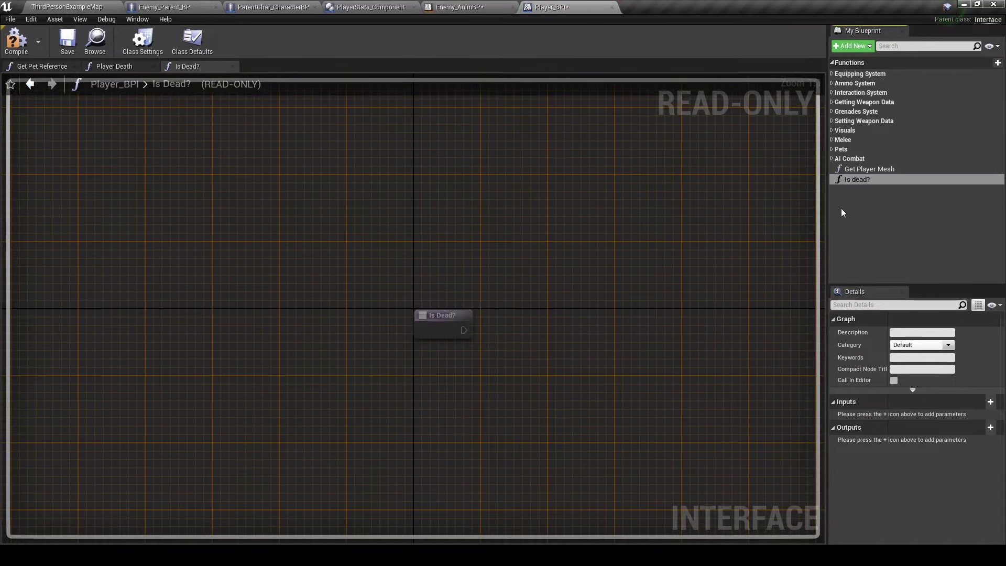
click(990, 427)
text(Dead?)
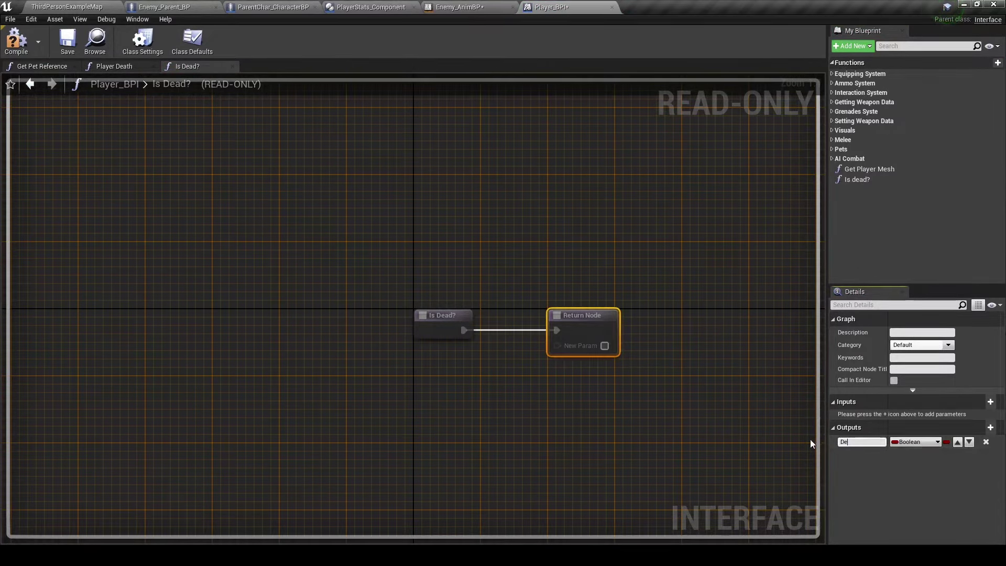
key(Return)
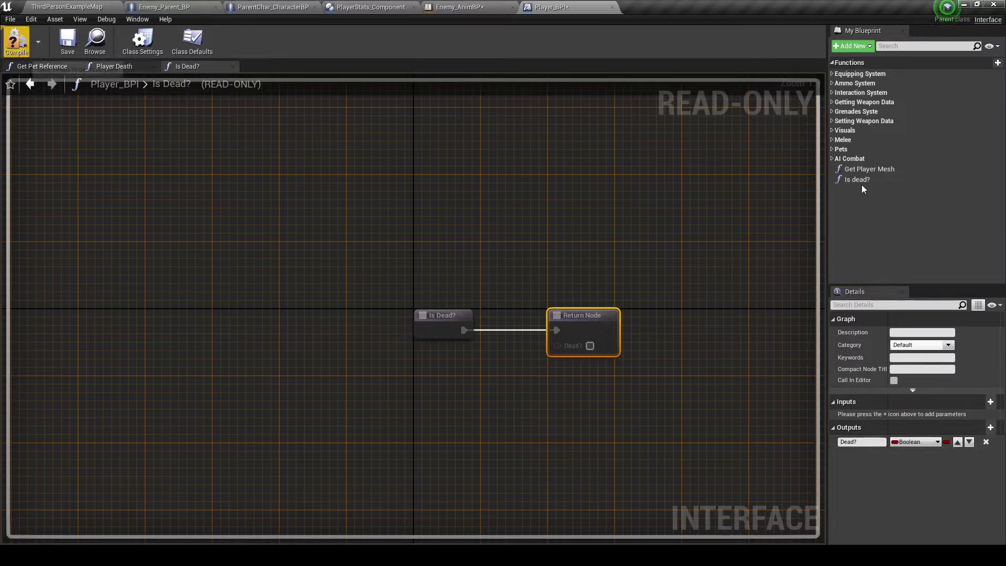
drag(862, 183, 850, 159)
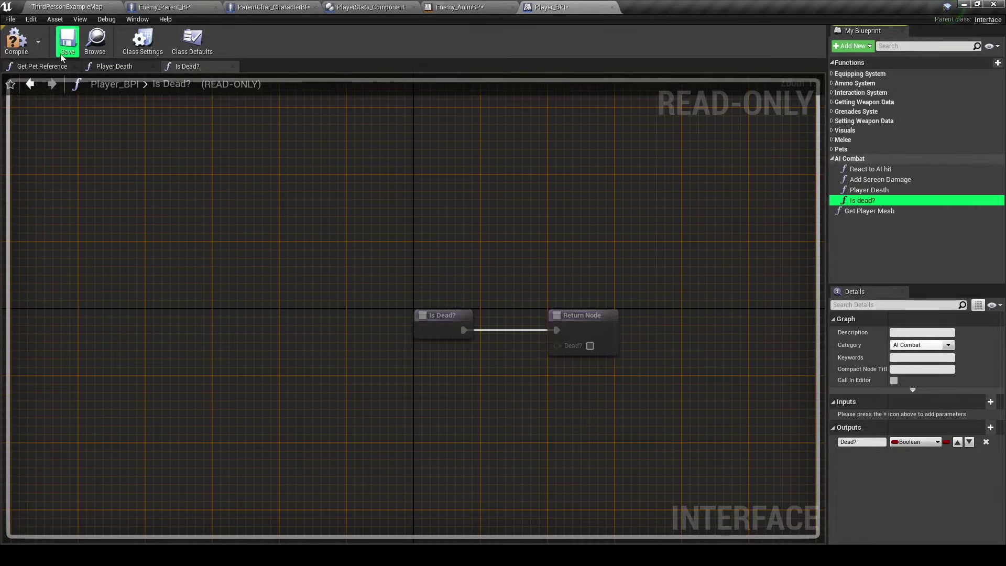
click(602, 7)
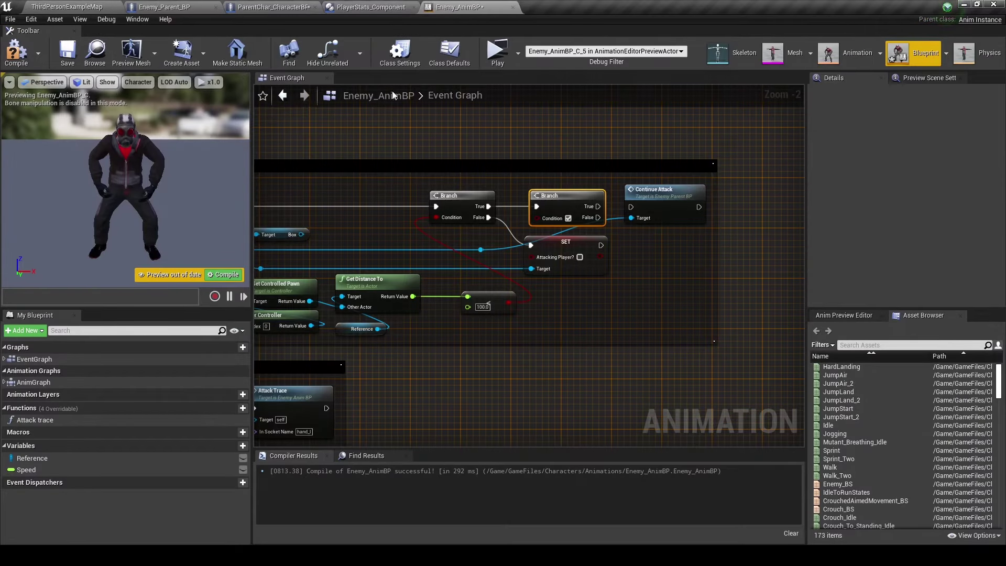
click(369, 7)
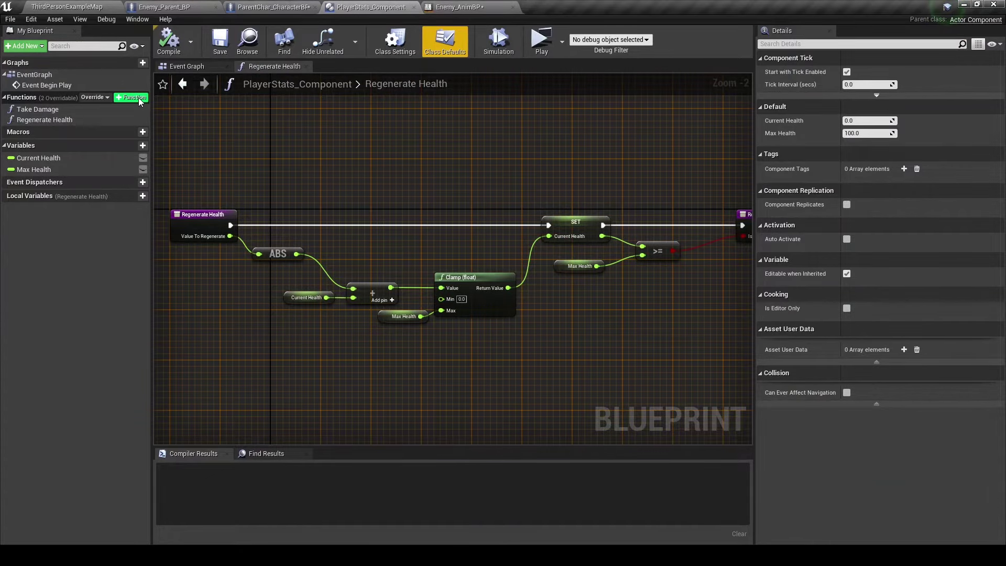
Create an 'Is dead?' function in PlayerStats_Component with a Boolean 'Is dead?' output.
click(138, 97)
text(Is de)
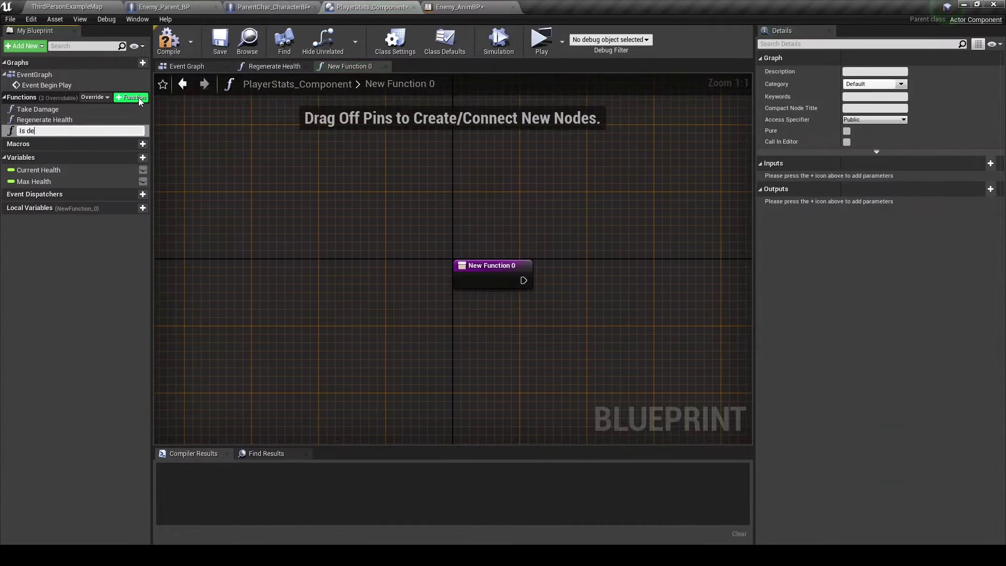
text(ad?)
key(Return)
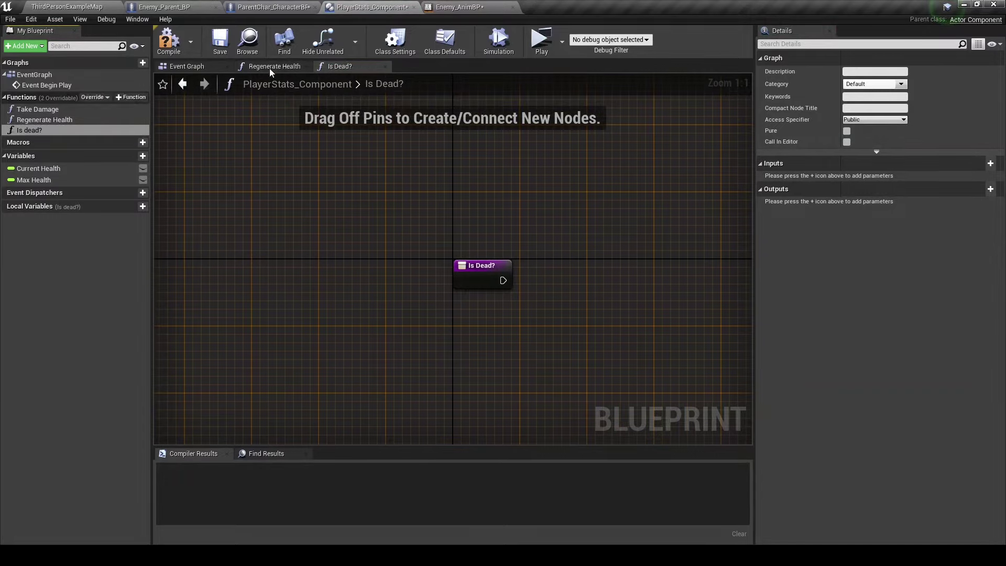
click(269, 66)
click(550, 236)
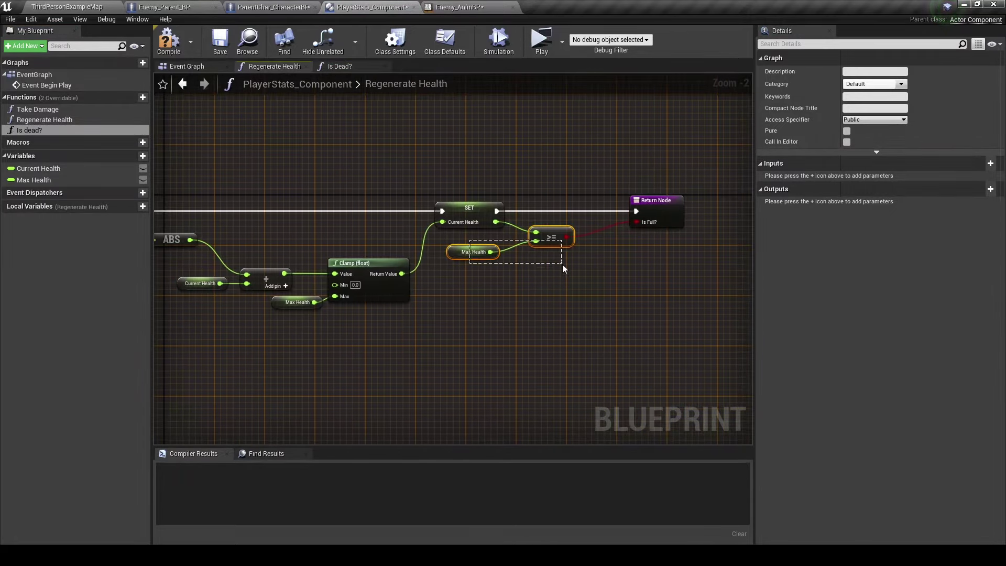
click(339, 67)
right_drag(252, 271, 241, 269)
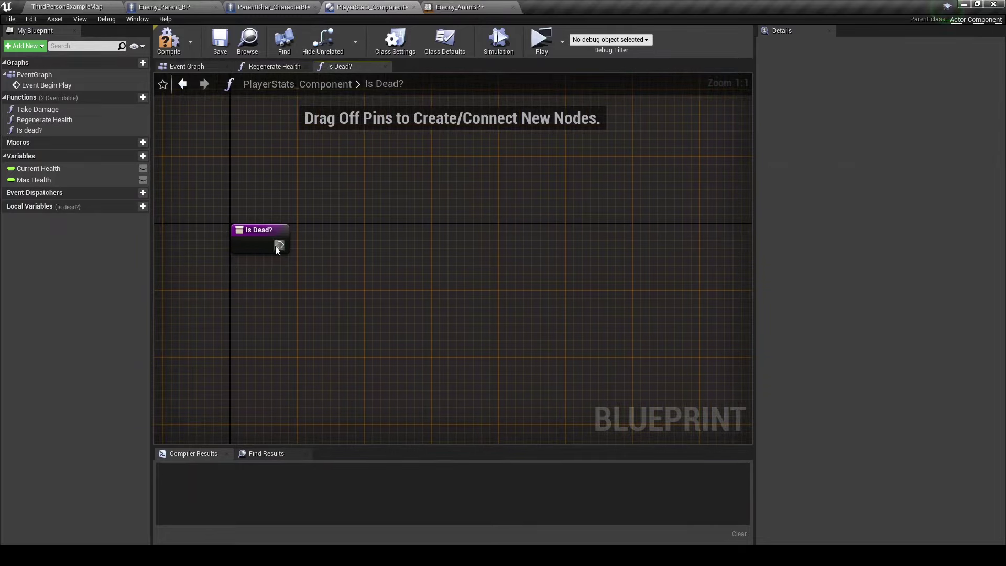
click(278, 239)
click(989, 223)
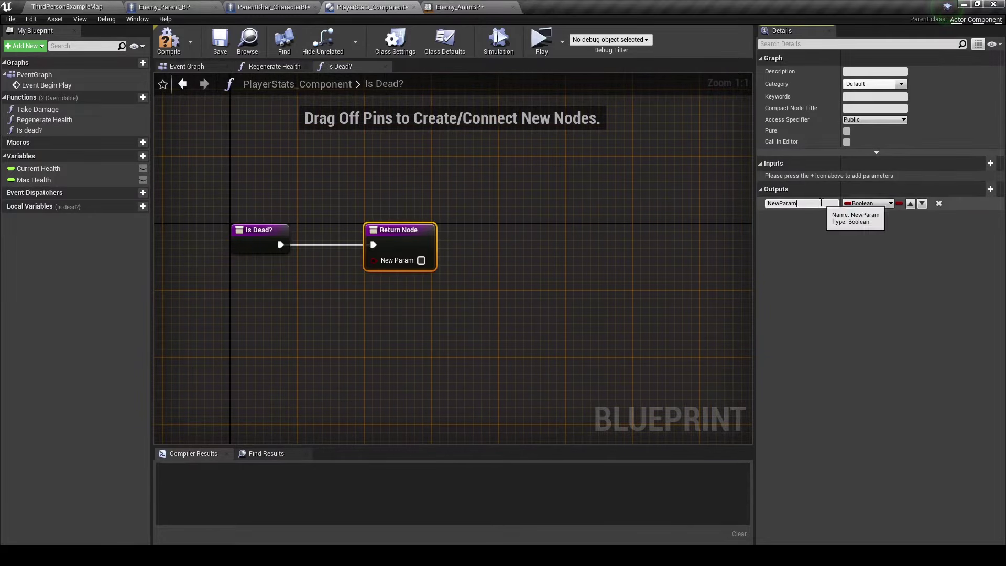
text(Is dead?)
key(Return)
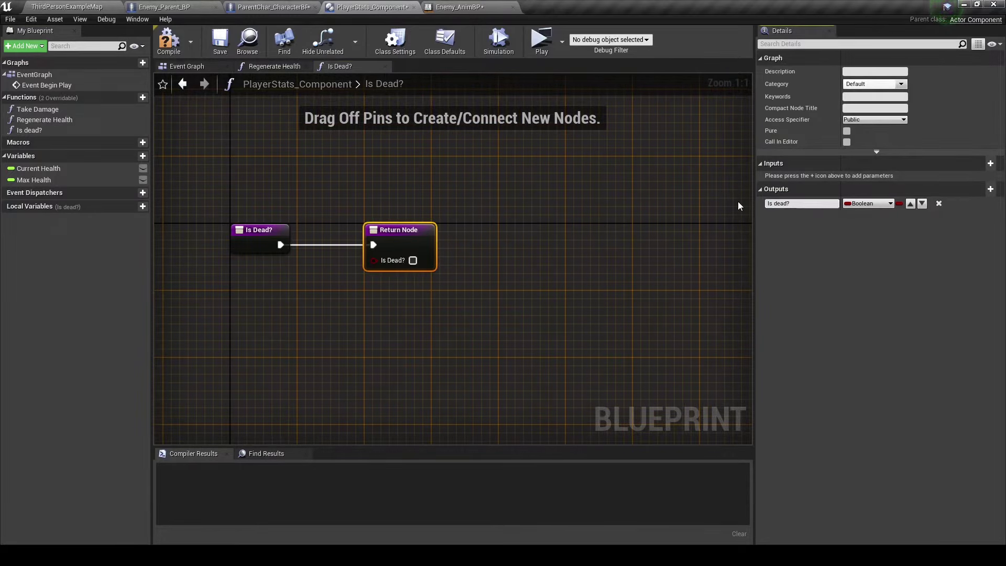
Paste the Max Health >= comparison, feed Current Health into it, and wire it to the return.
drag(401, 251, 688, 251)
key(ctrl+v)
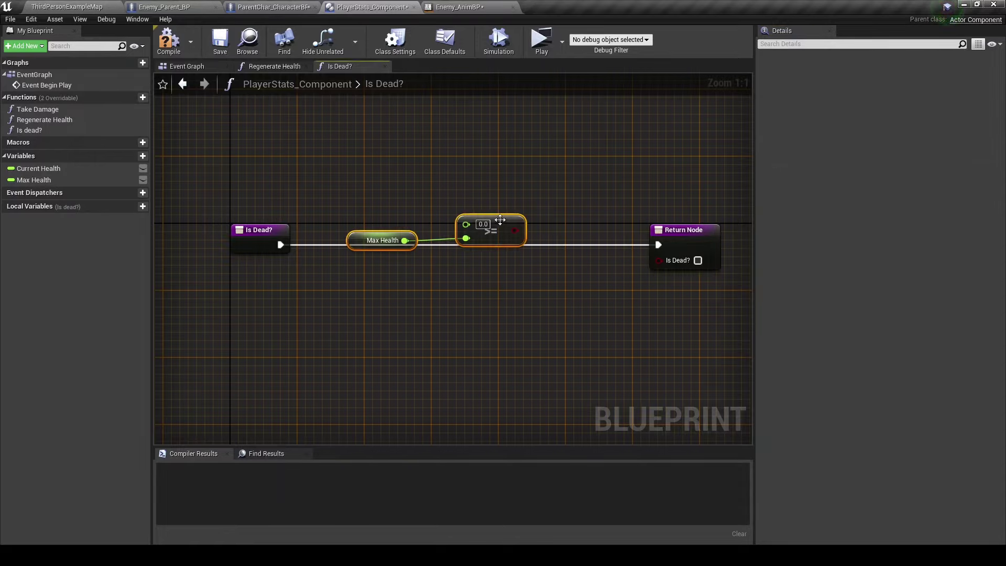
drag(501, 220, 432, 279)
mouse_move(38, 168)
mouse_down()
mouse_move(391, 282)
mouse_move(335, 276)
mouse_up()
mouse_move(430, 287)
mouse_down()
mouse_move(658, 261)
mouse_move(495, 244)
mouse_up()
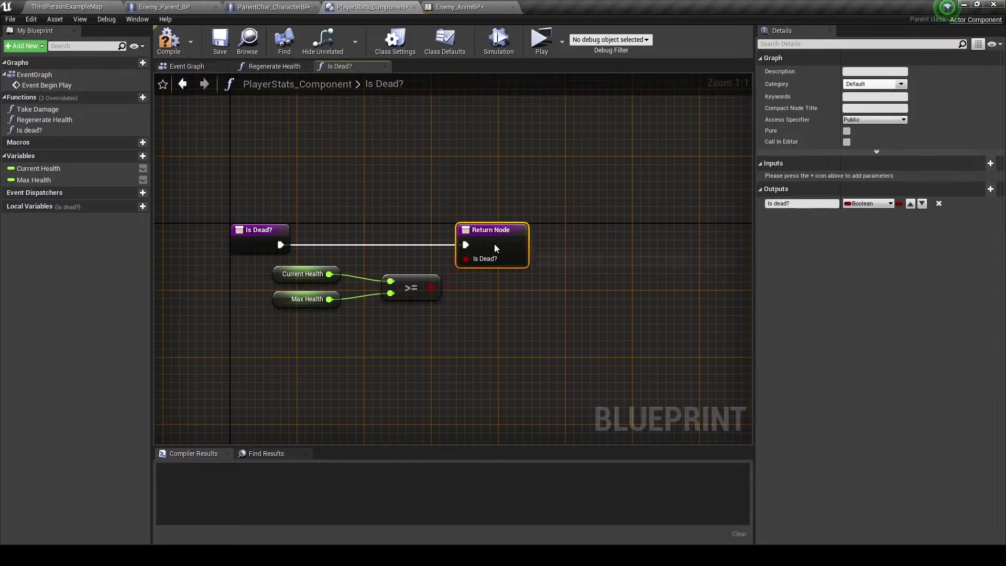
click(384, 69)
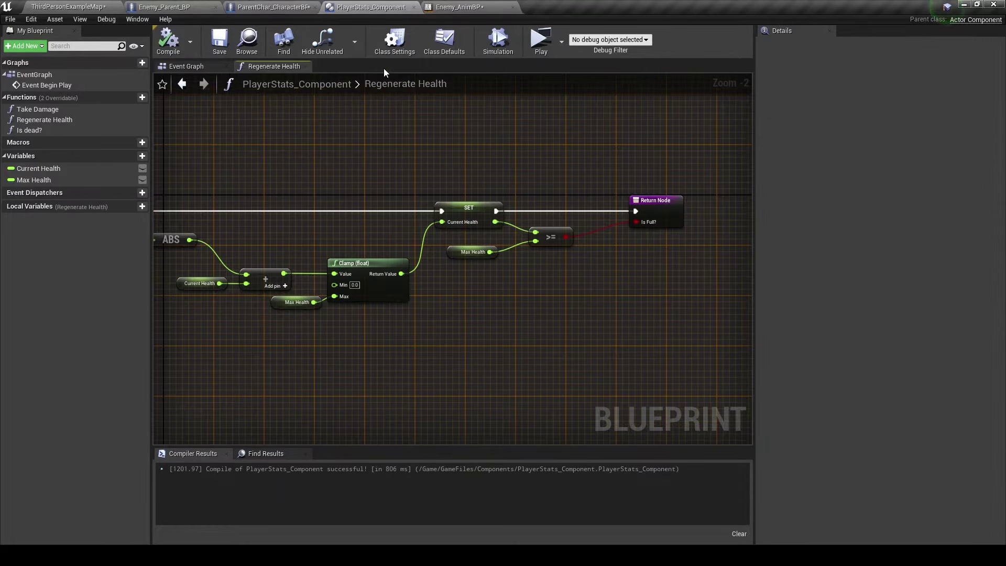
click(303, 65)
Delete the stray Player Stats Component node from the Player Death Graph and save.
click(283, 6)
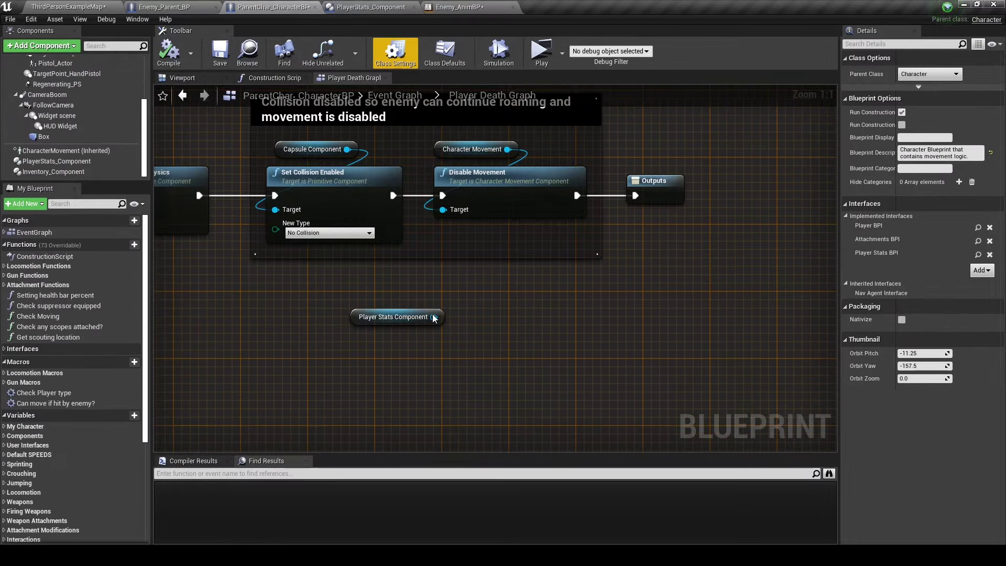
scroll(433, 318, down, 2)
right_click(419, 314)
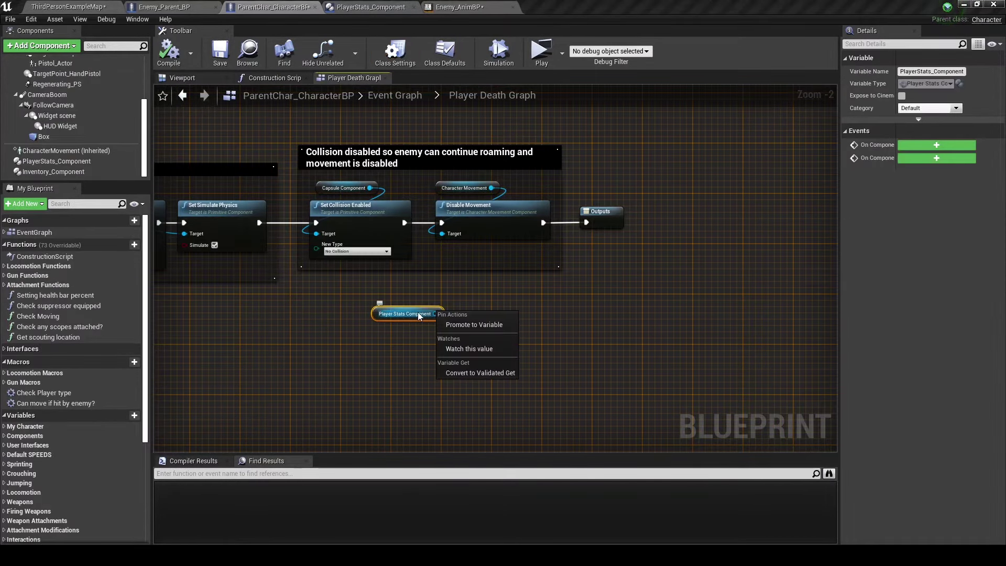
key(Escape)
key(Delete)
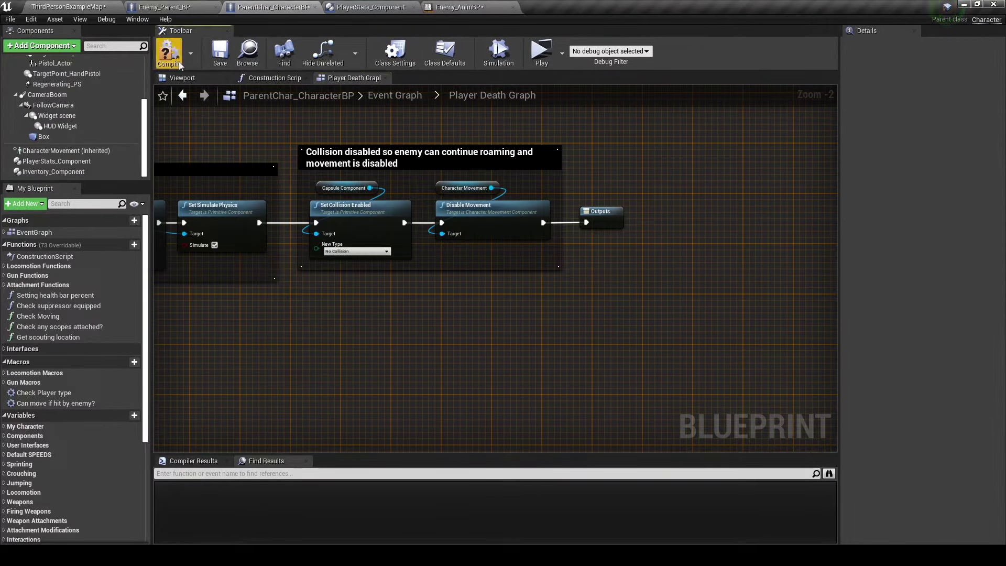
key(ctrl+s)
In the Event Graph, look for 'event is dead', then expand the implemented Interfaces list.
click(396, 95)
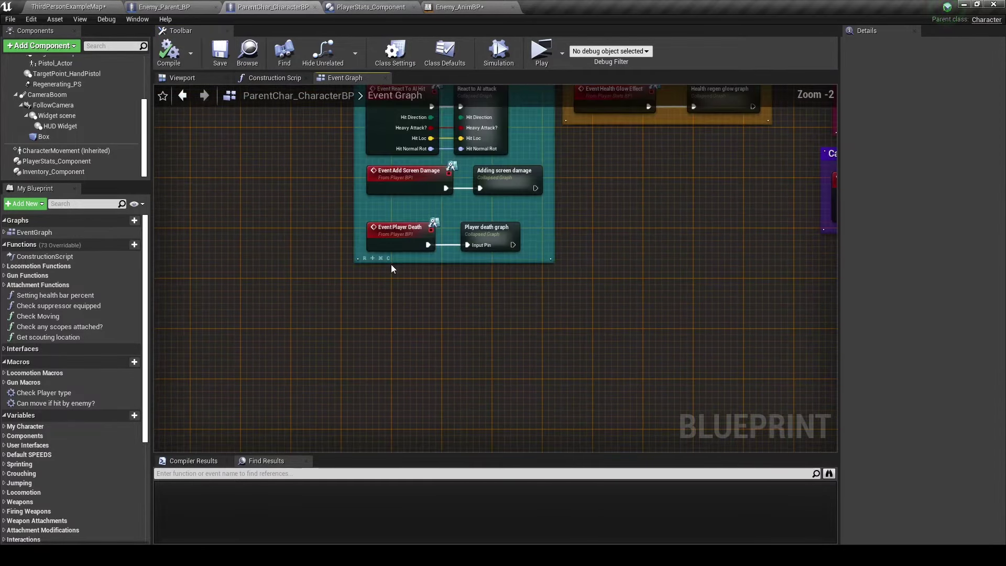
right_click(377, 286)
text(event is dead)
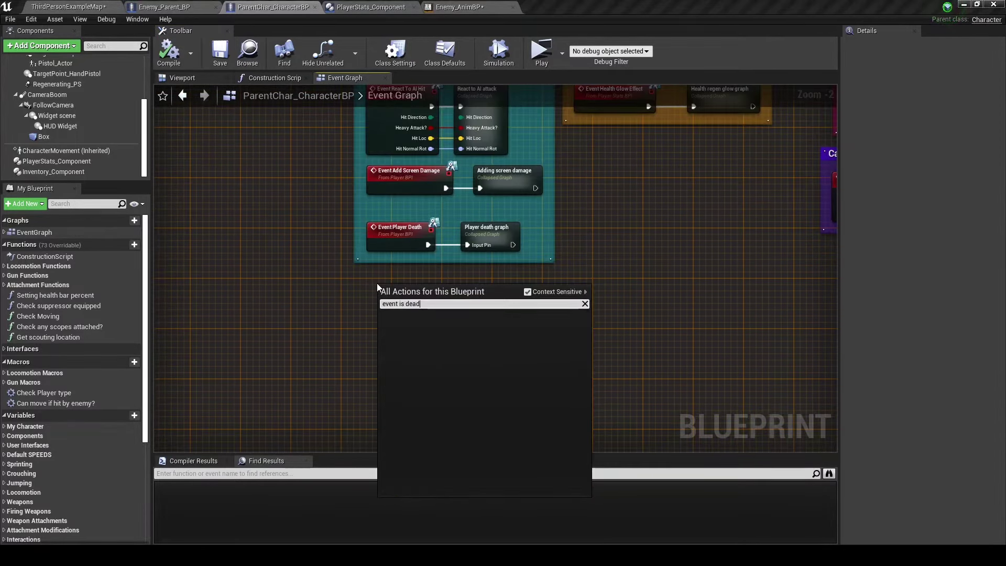
key(ctrl+a)
key(BackSpace)
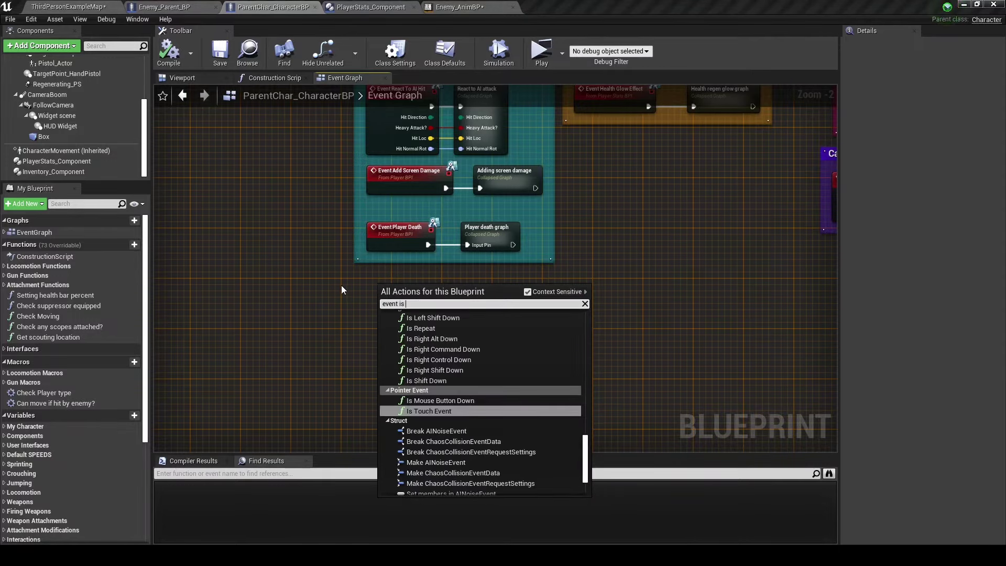
click(341, 285)
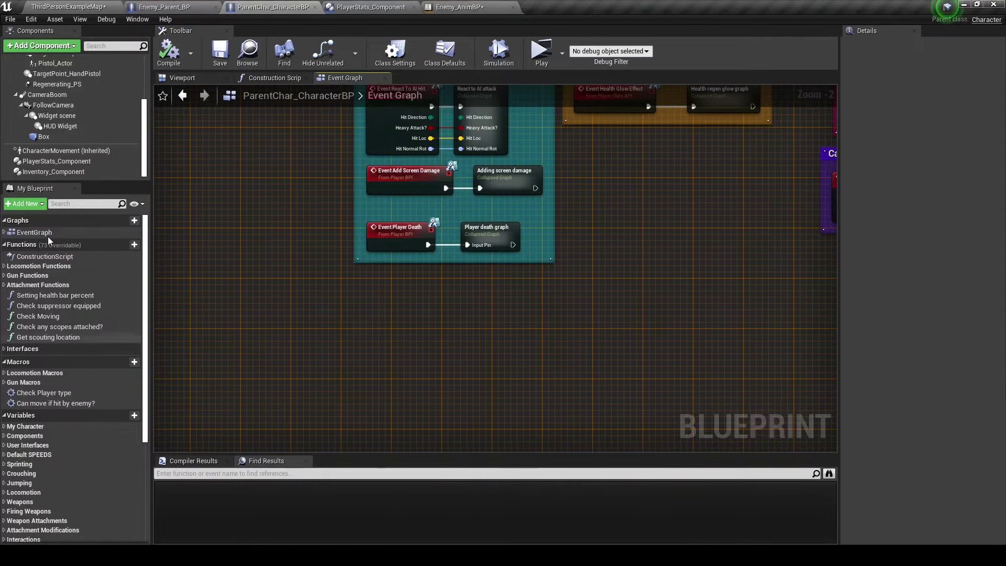
click(5, 348)
scroll(37, 461, down, 3)
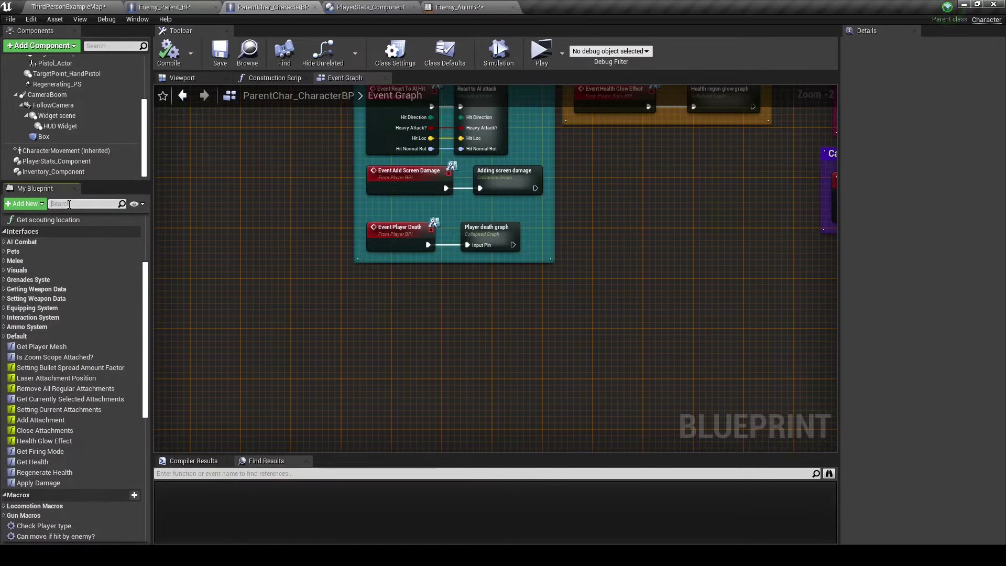
Open the Is Dead? interface graph and place a Player Stats Component getter in it.
text(dead)
double_click(35, 269)
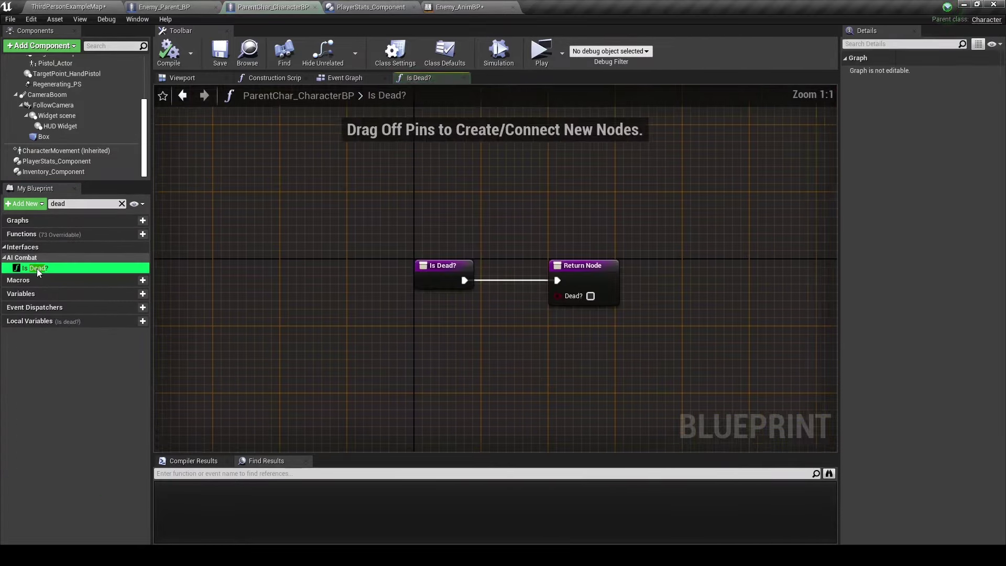
click(121, 203)
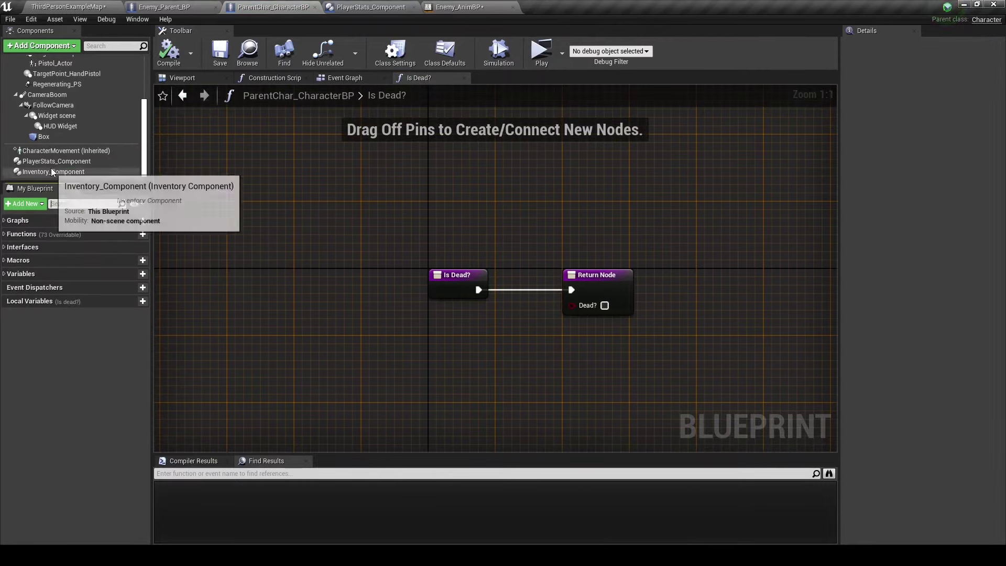
drag(52, 161, 344, 339)
drag(435, 344, 466, 344)
text(is dea)
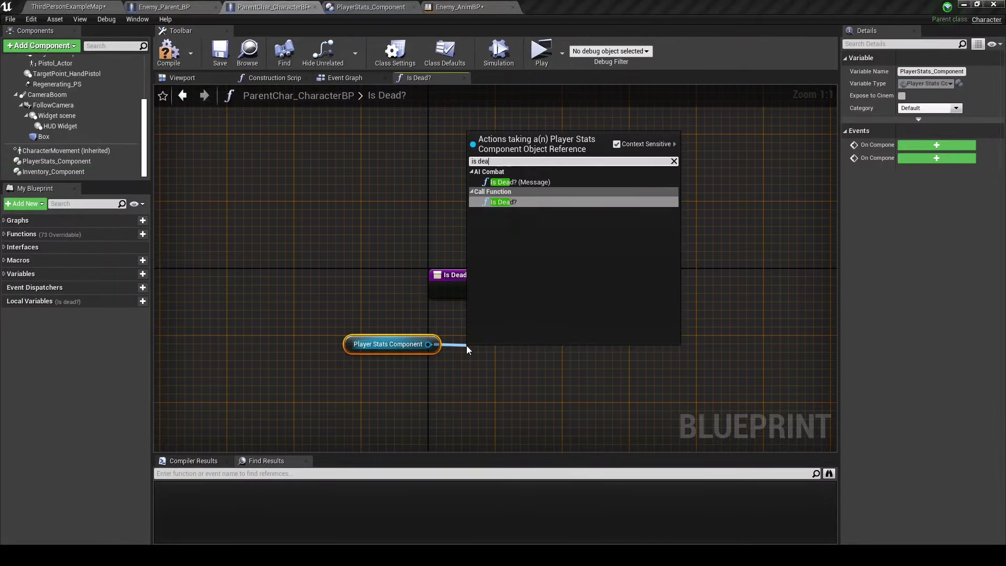
text(d)
Make PlayerStats_Component's Is dead? function pure.
click(357, 7)
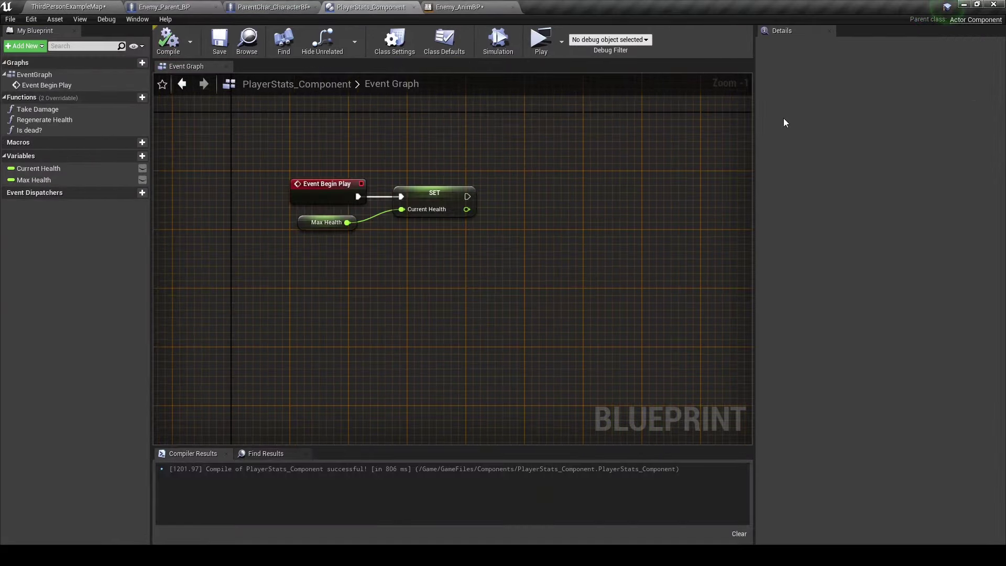
click(29, 130)
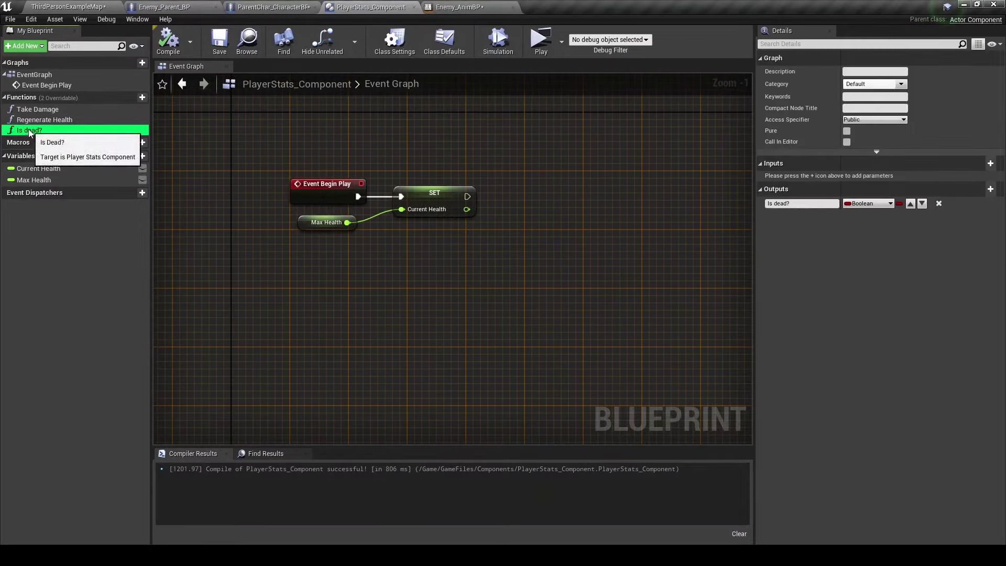
click(847, 130)
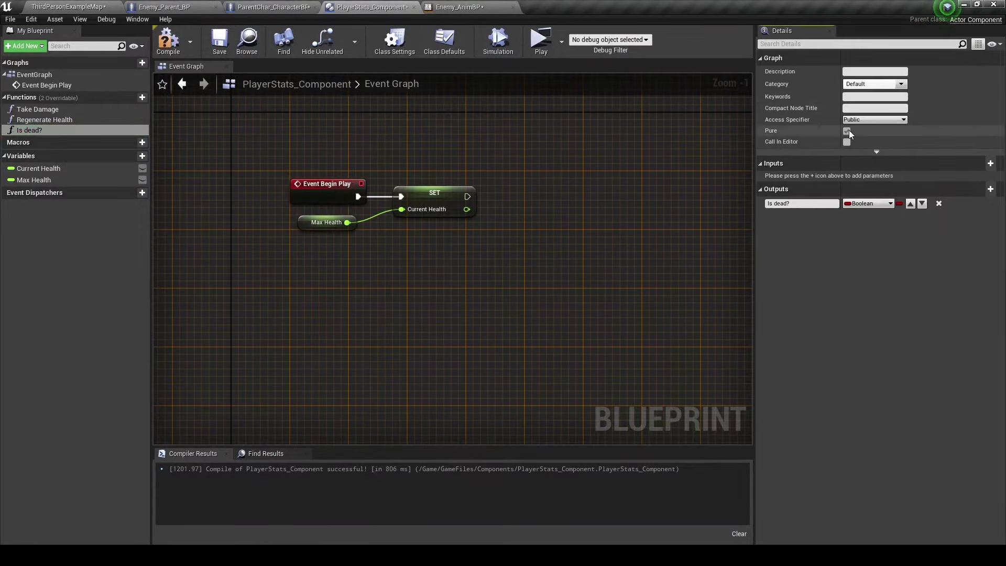
click(276, 8)
Call Is Dead? on Player Stats Component in the interface graph, then compile and save.
mouse_move(473, 348)
mouse_down()
mouse_move(488, 331)
mouse_move(414, 335)
mouse_move(480, 331)
mouse_up()
text(is dead)
key(Return)
ctrl+click(387, 344)
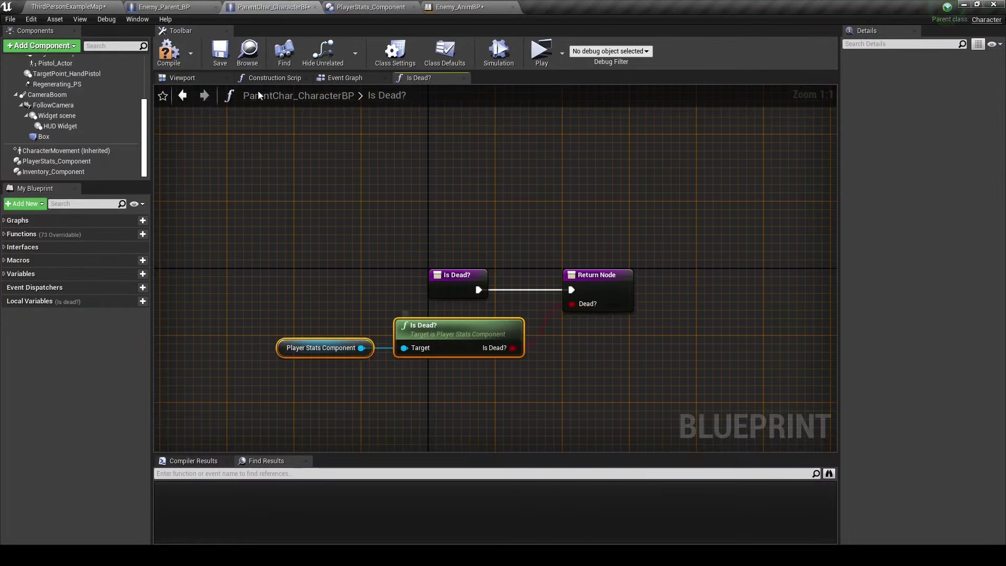
key(ctrl+s)
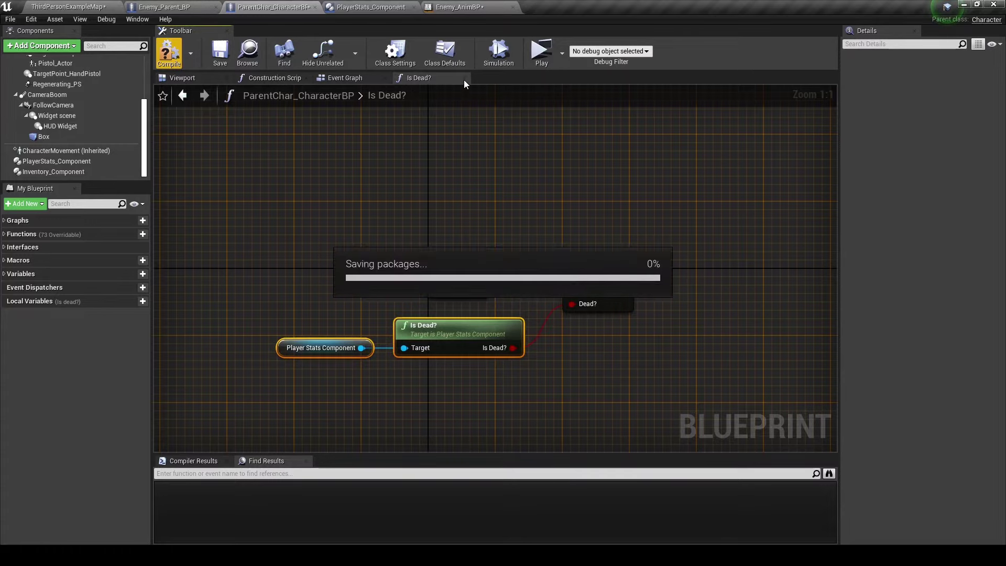
In Enemy_AnimBP, delete the Box target node and add an Is Dead? message call on the pawn.
click(464, 79)
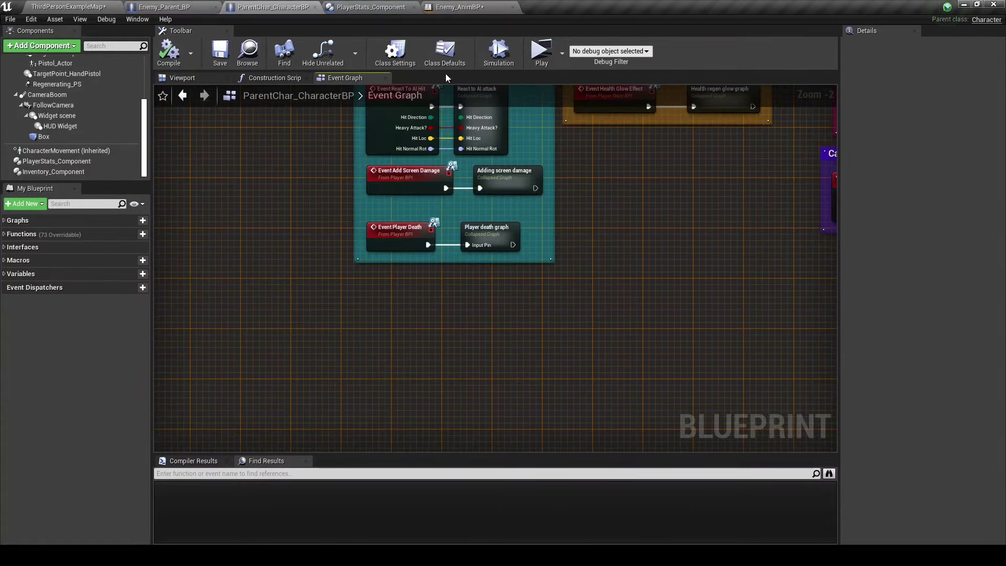
click(348, 7)
click(449, 10)
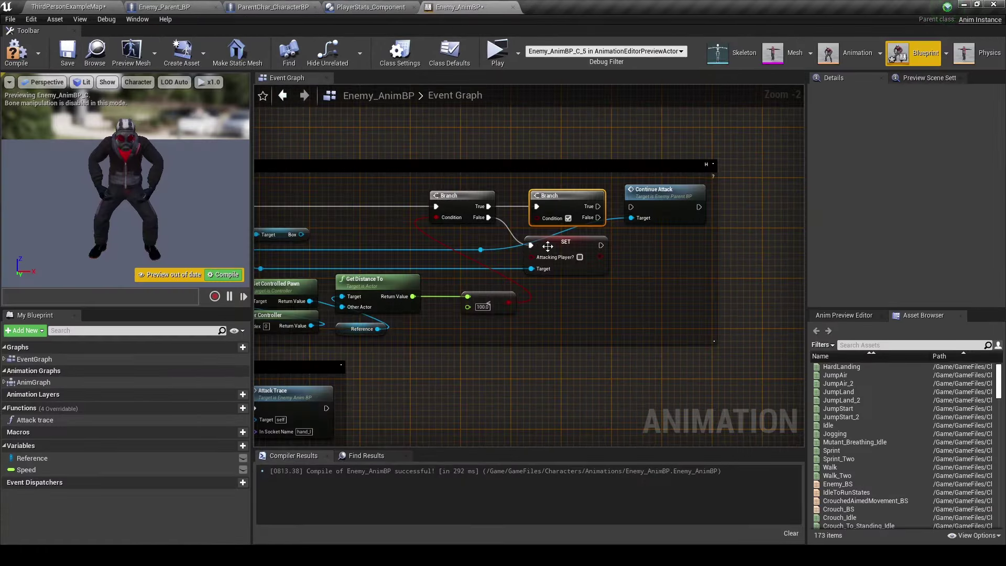
right_drag(477, 248, 597, 274)
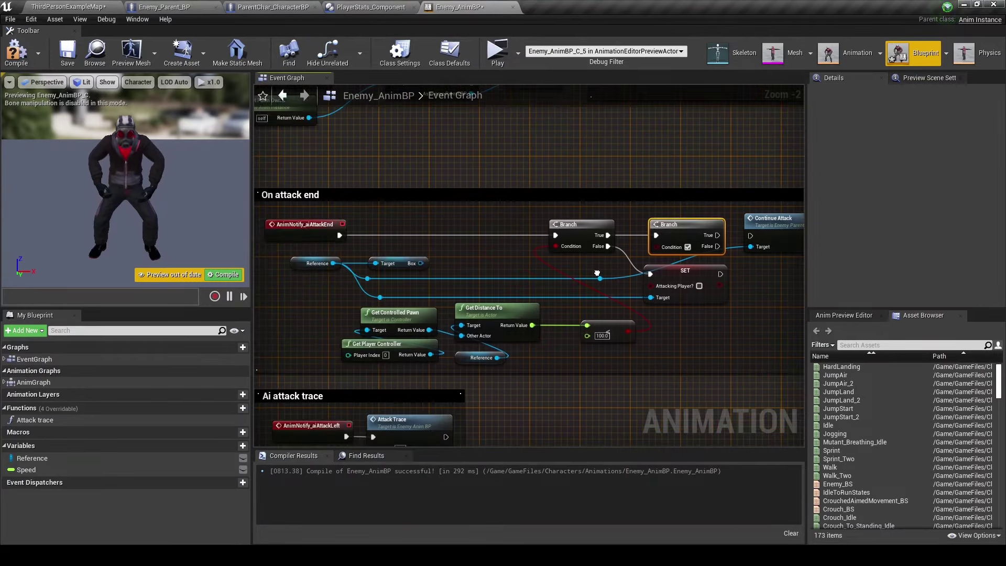
click(429, 260)
key(Delete)
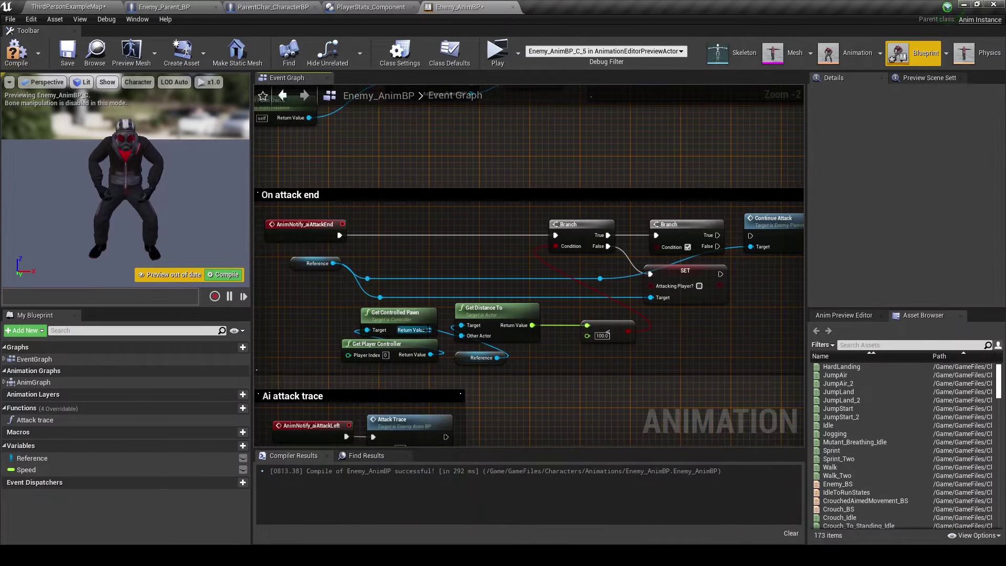
drag(429, 330, 536, 171)
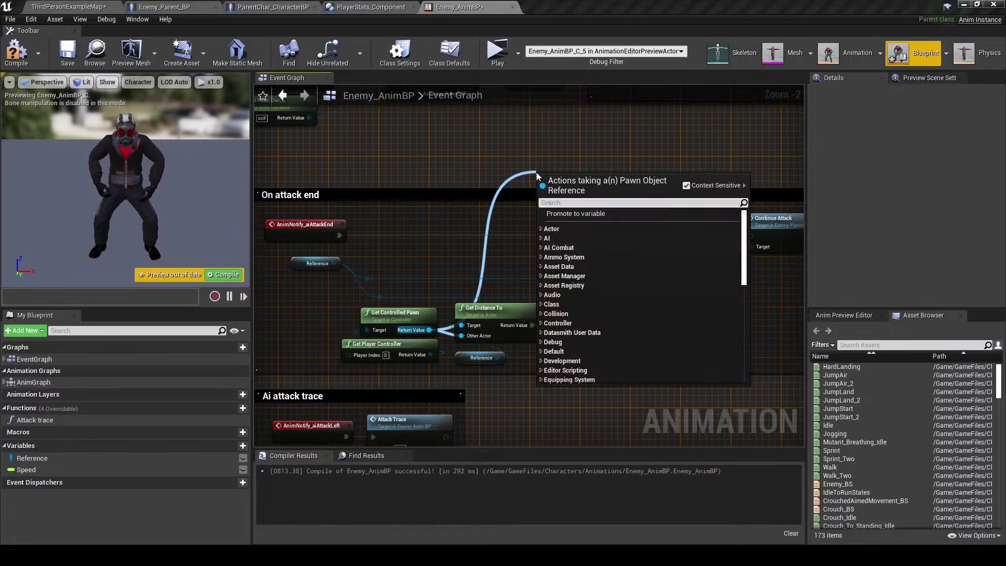
text(is dead)
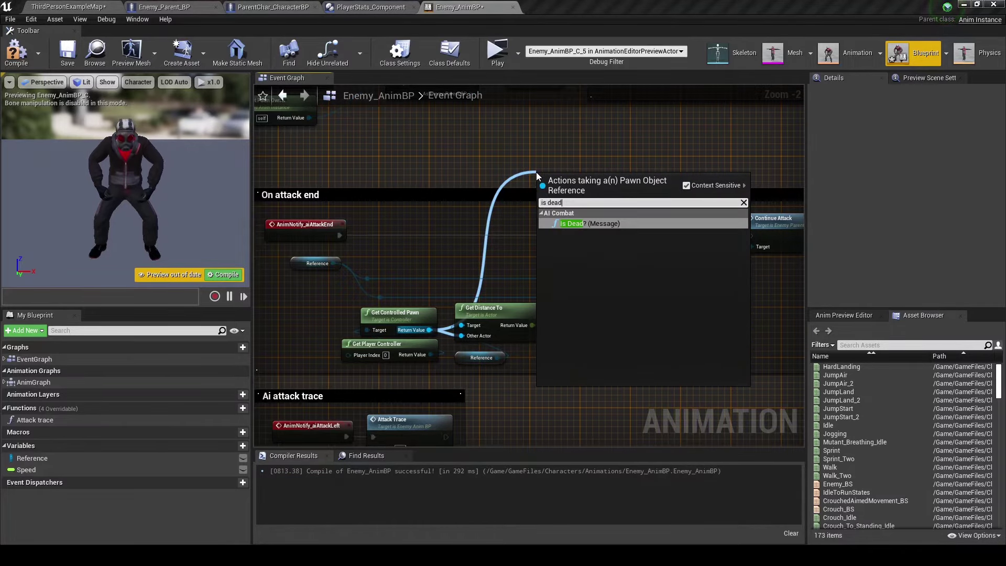
key(Return)
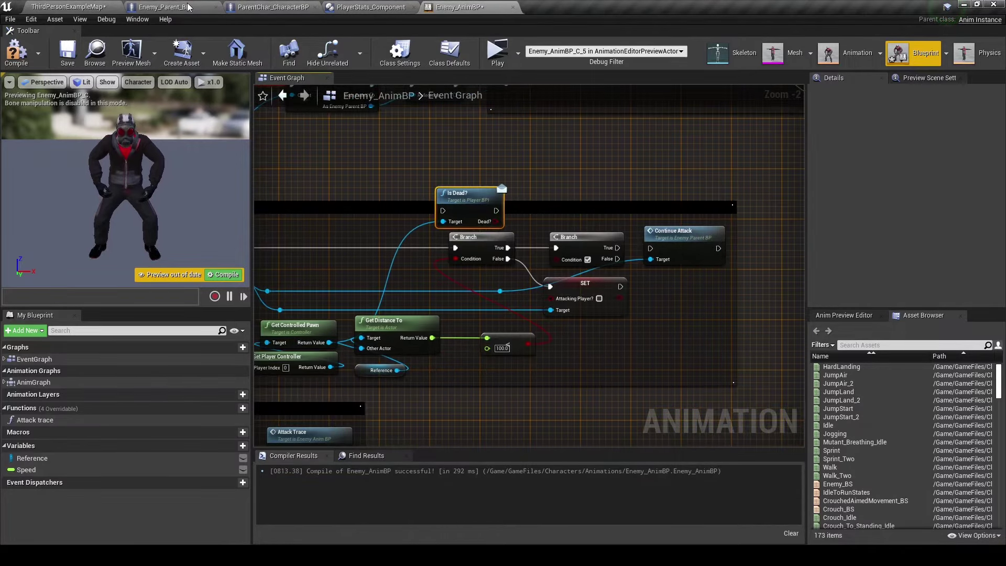
Check the Is Dead? function under AI Combat in ParentChar_CharacterBP's Player BPI.
click(273, 7)
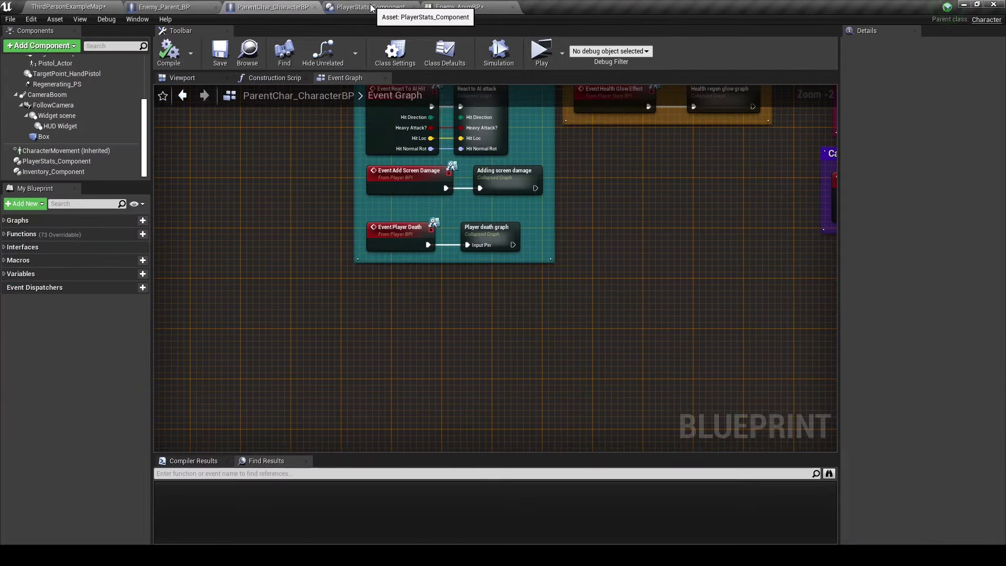
click(395, 53)
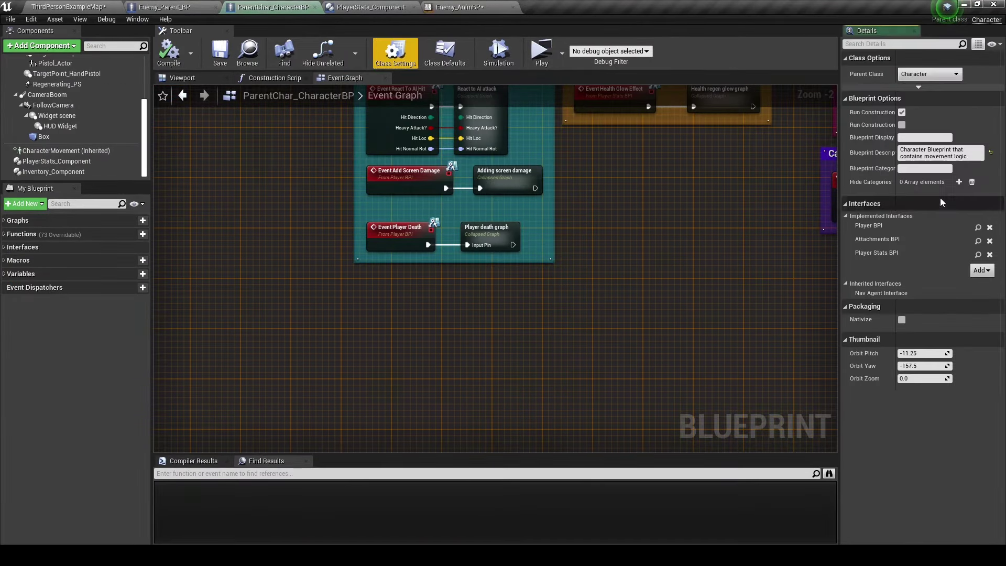
click(977, 228)
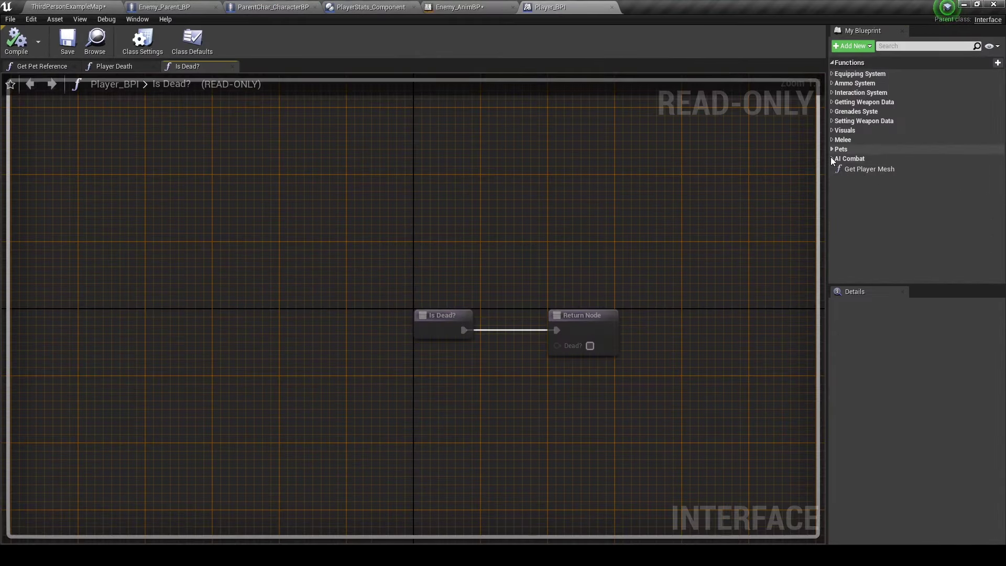
click(832, 159)
click(856, 200)
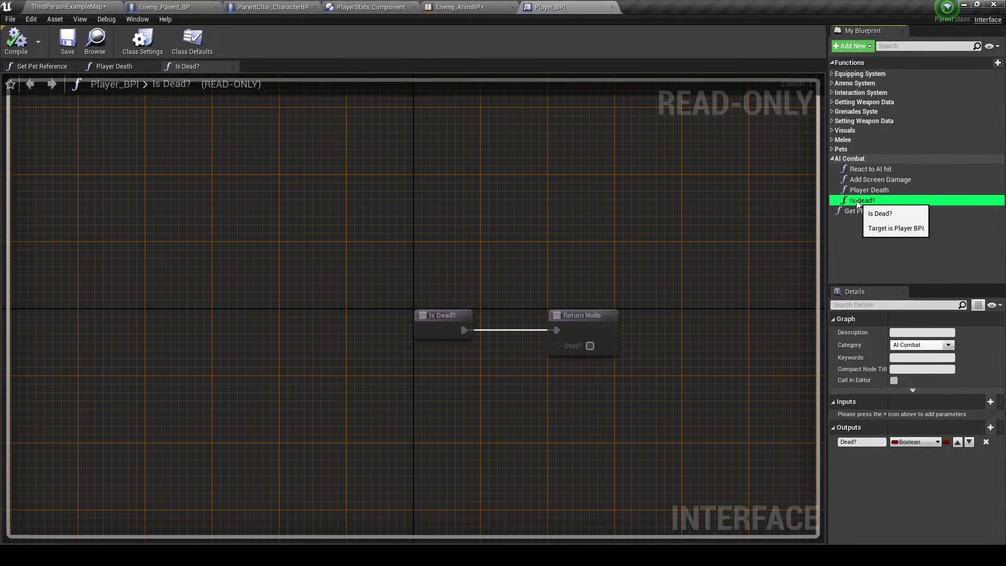
Connect the first Branch's True output to Is Dead?, replacing the second Branch.
click(459, 8)
right_drag(466, 171, 355, 151)
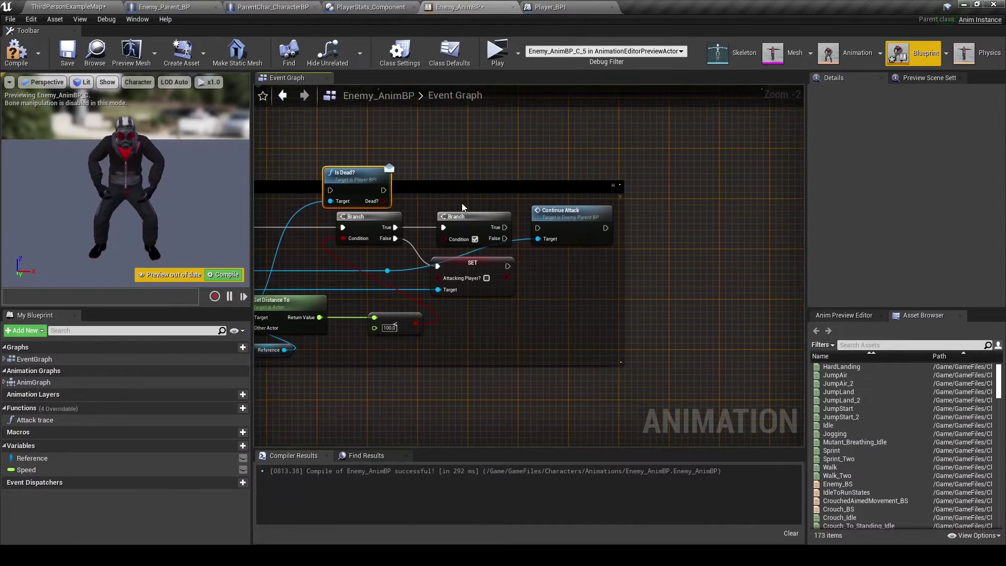
drag(351, 181, 465, 186)
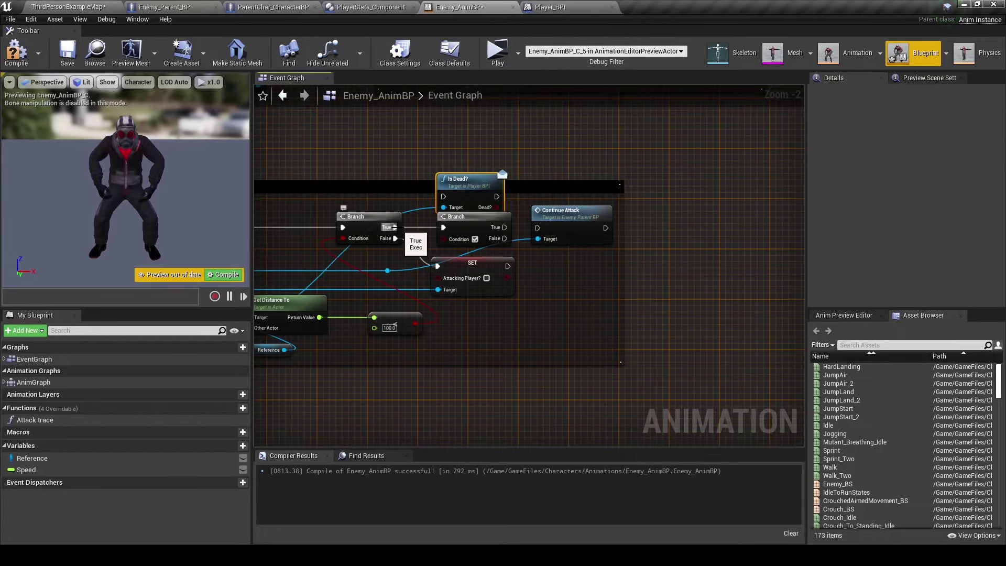
drag(401, 227, 443, 196)
click(461, 220)
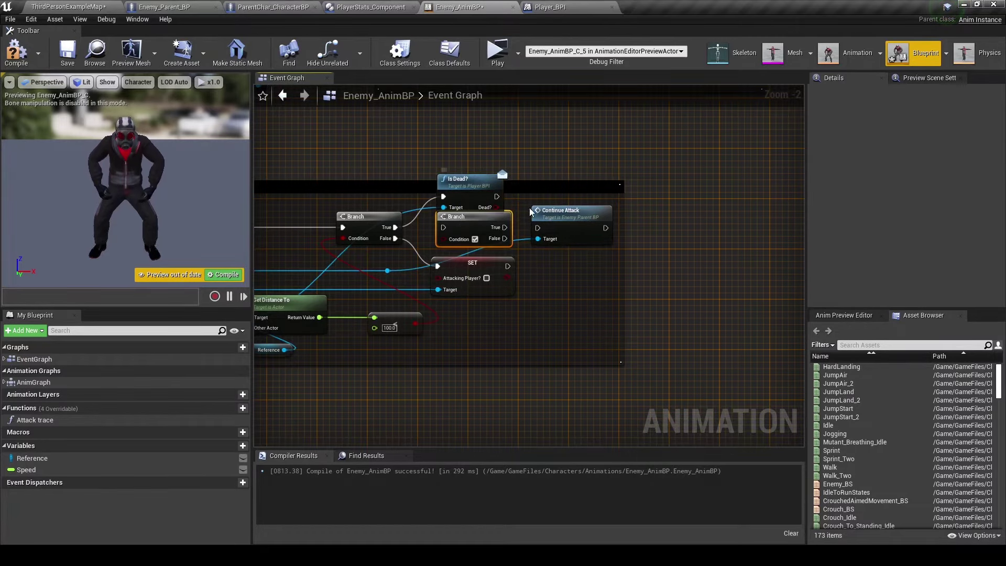
key(Delete)
drag(455, 221, 437, 253)
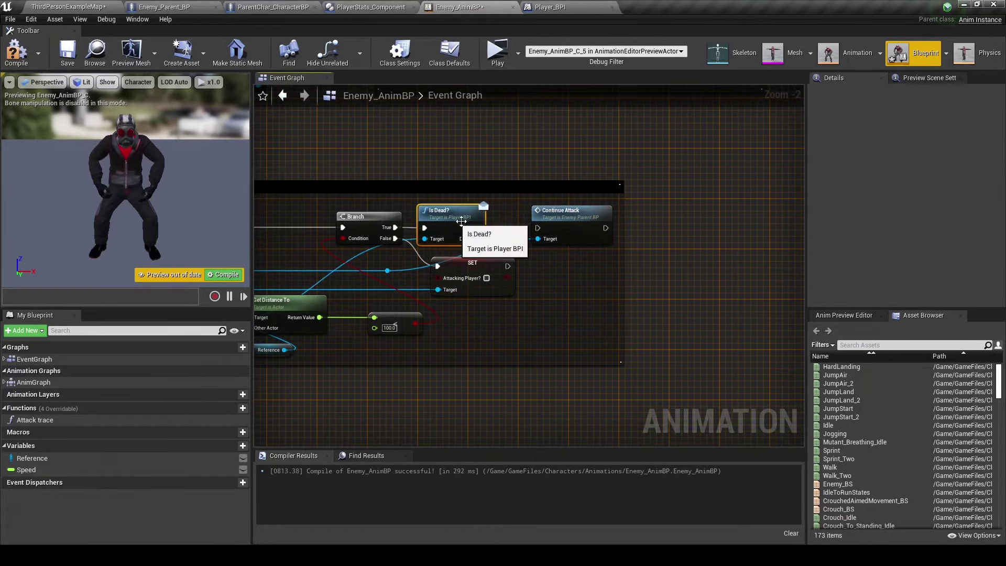
drag(576, 212, 657, 212)
Add a Branch on the Dead? result before Continue Attack, compile, and Save All.
mouse_move(478, 238)
mouse_down()
mouse_move(513, 236)
mouse_move(515, 217)
mouse_move(624, 241)
mouse_up()
text(branch)
key(Return)
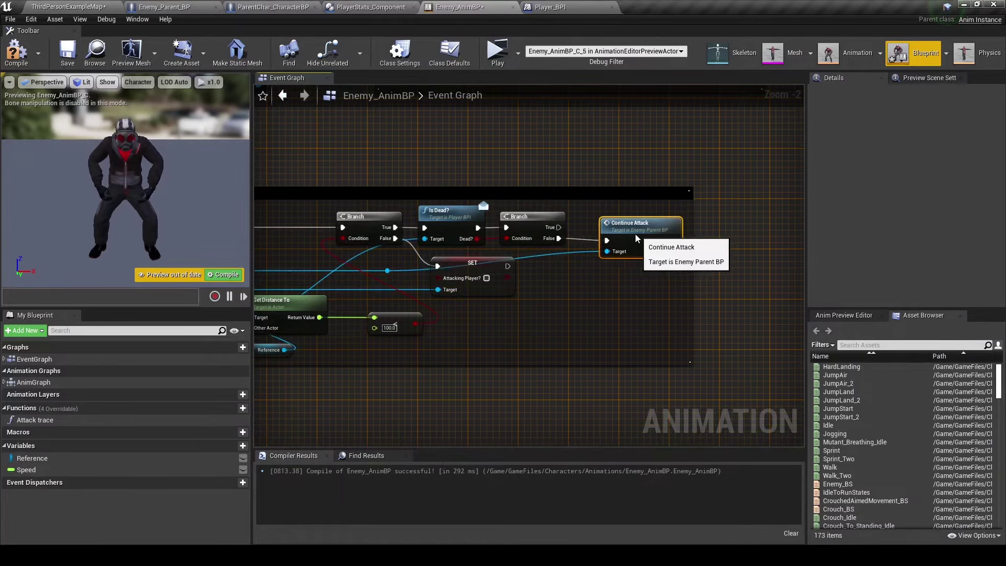
key(ctrl+s)
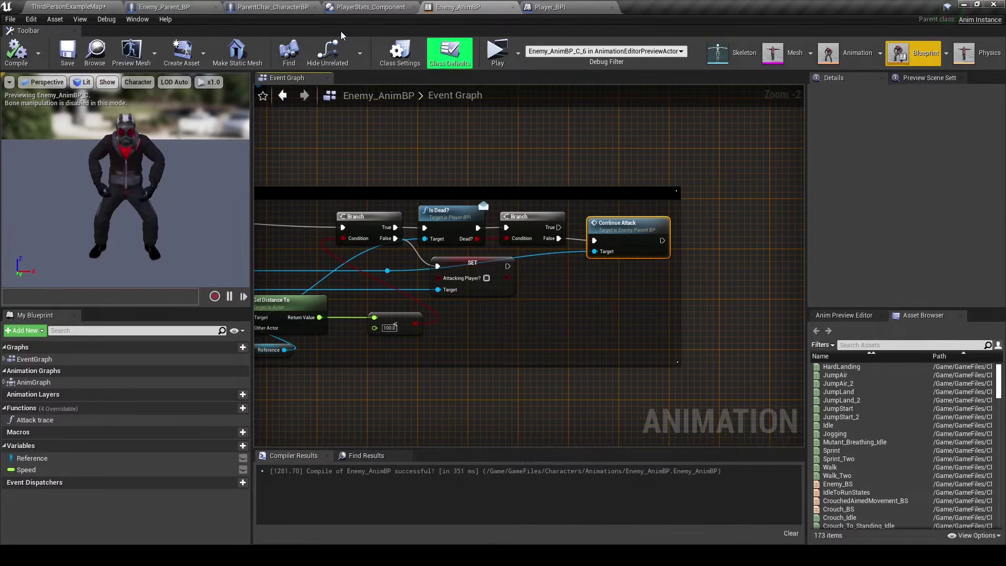
click(10, 19)
click(32, 52)
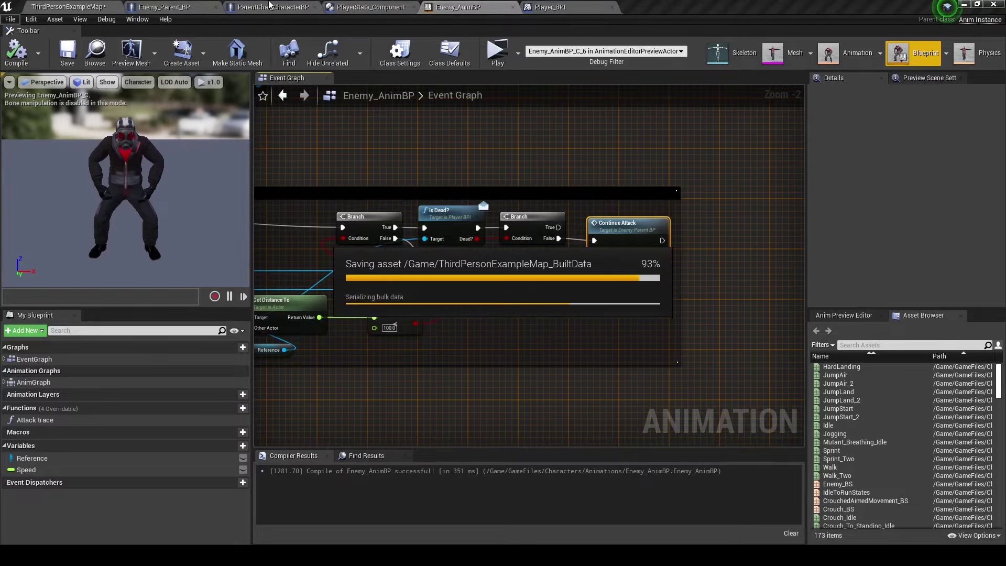
click(269, 5)
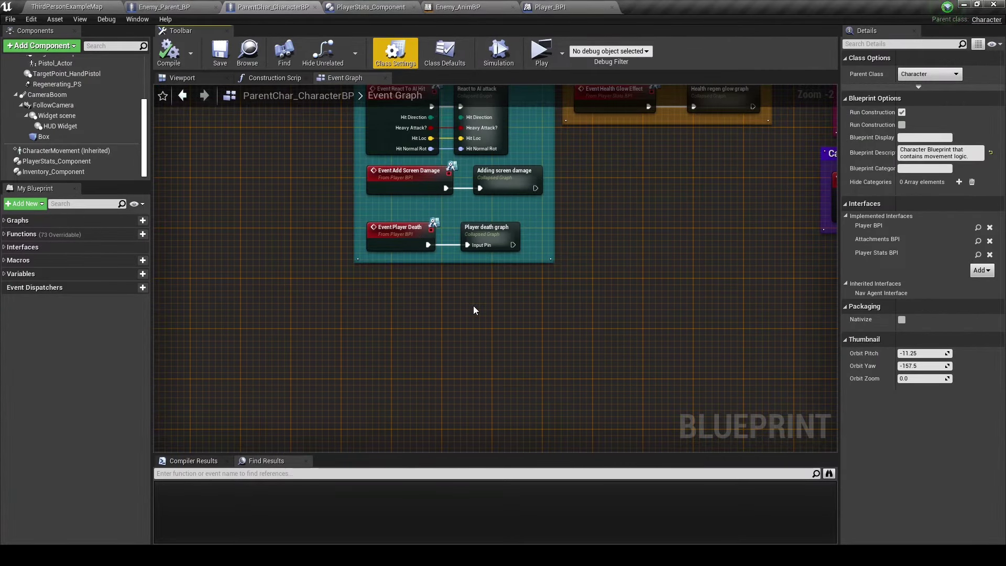
Open the Enemy_AIC controller from the AI folder and browse to its random-location movement block.
click(166, 8)
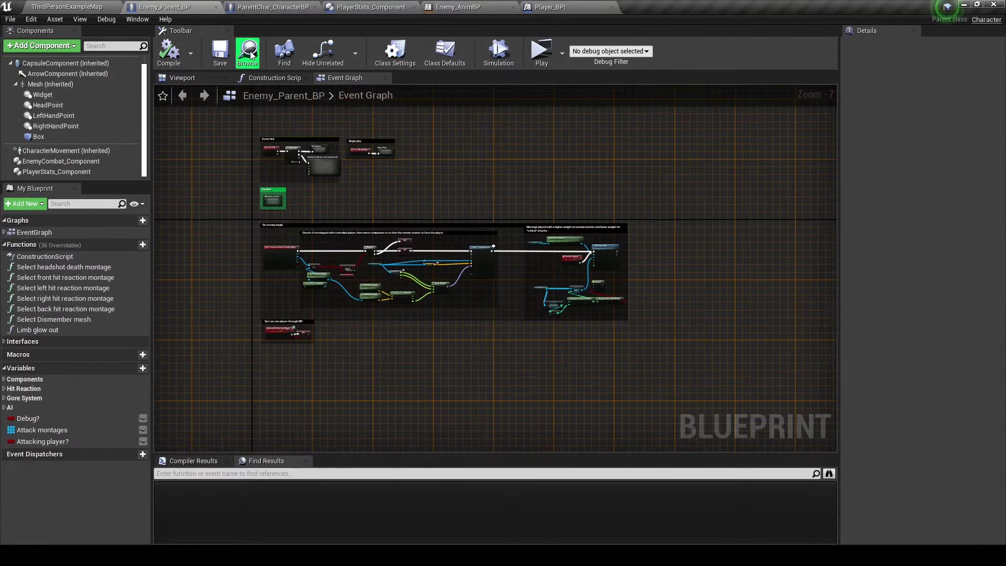
click(247, 53)
click(65, 454)
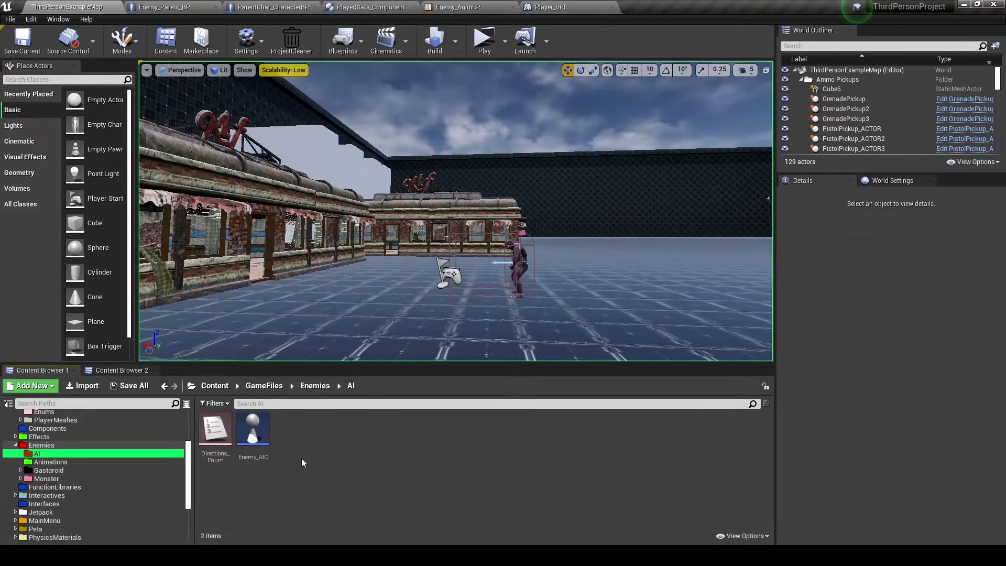
double_click(256, 438)
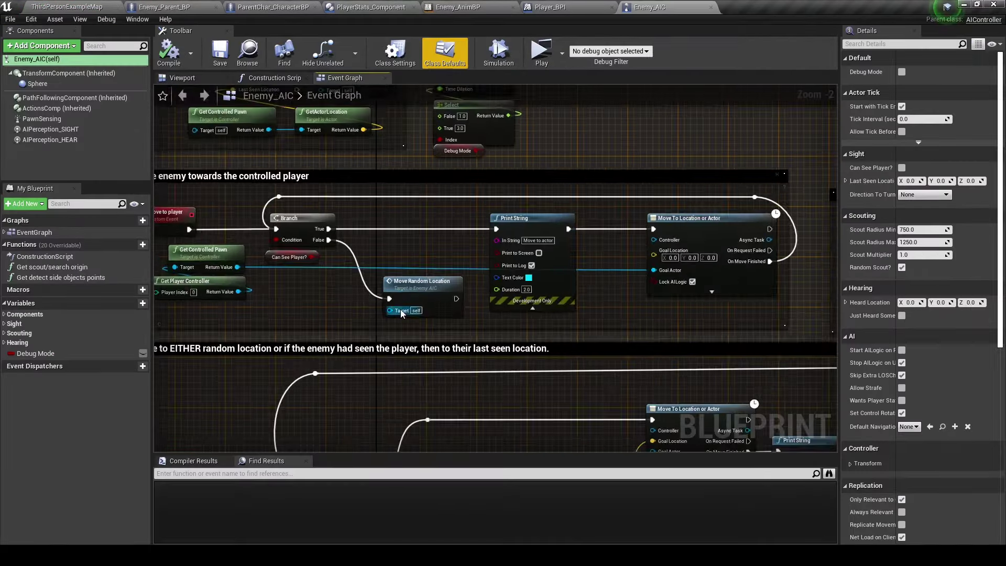
scroll(400, 309, down, 6)
scroll(330, 269, up, 2)
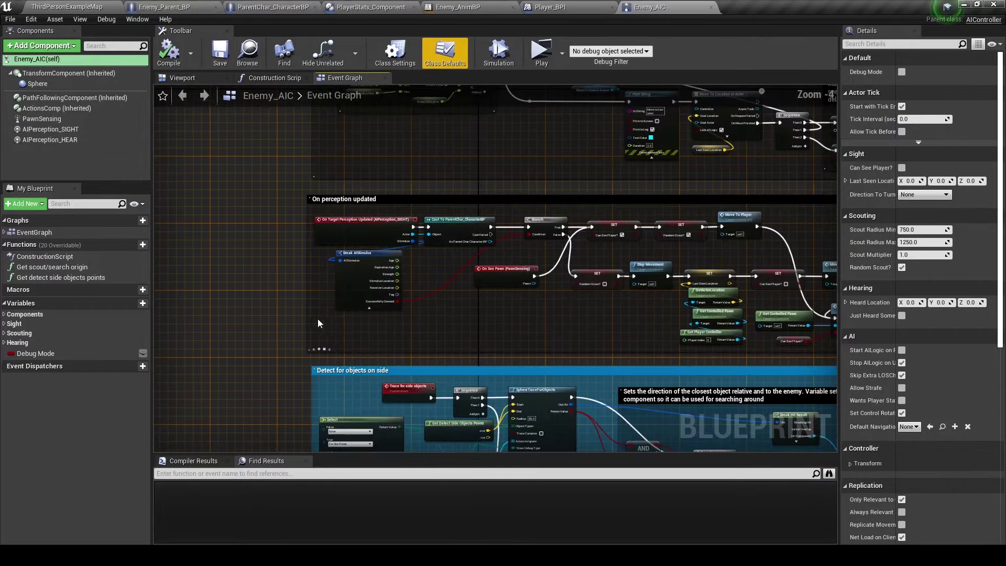
scroll(320, 268, up, 1)
scroll(308, 268, up, 2)
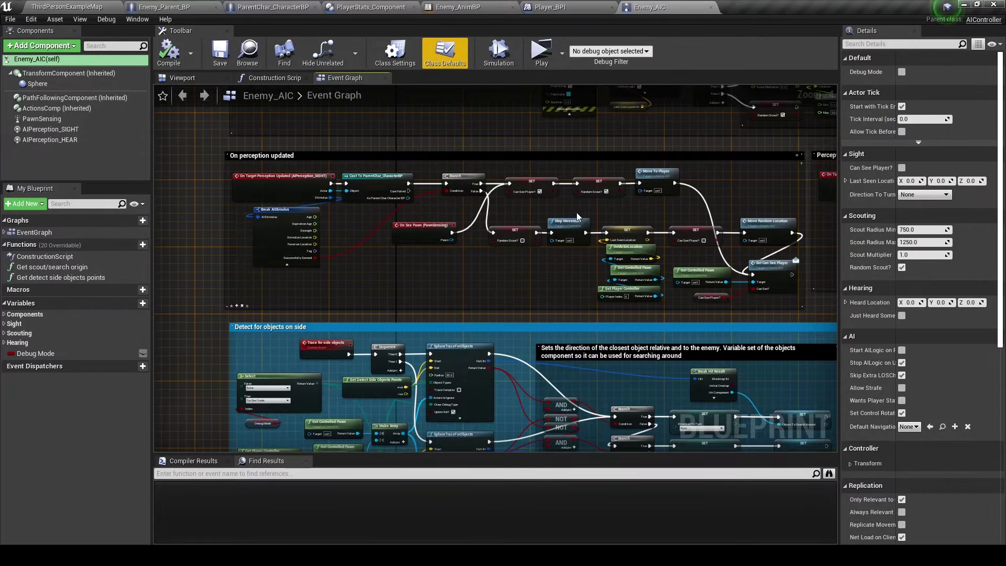
right_drag(578, 216, 368, 220)
right_drag(629, 217, 290, 217)
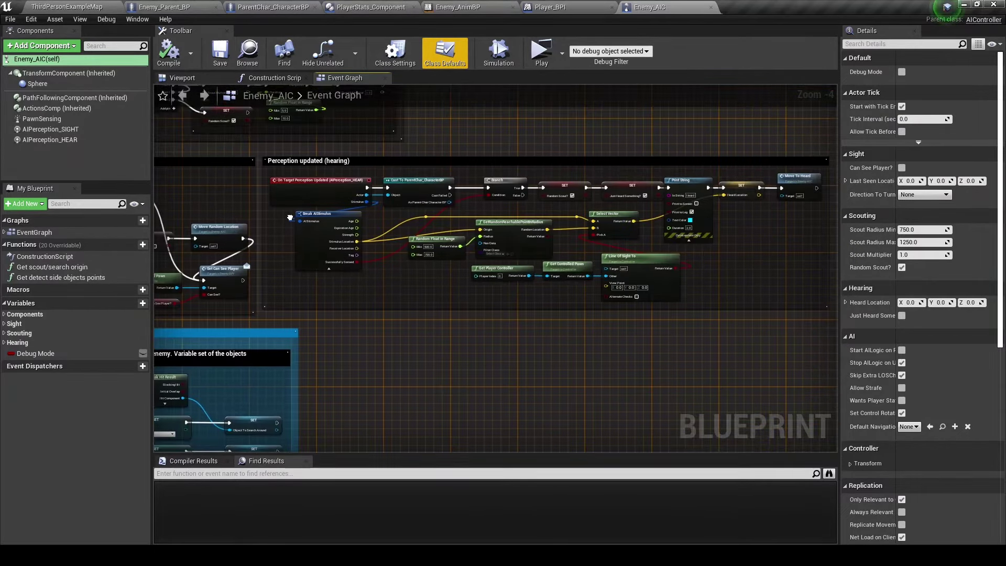
scroll(290, 217, down, 3)
scroll(340, 235, up, 2)
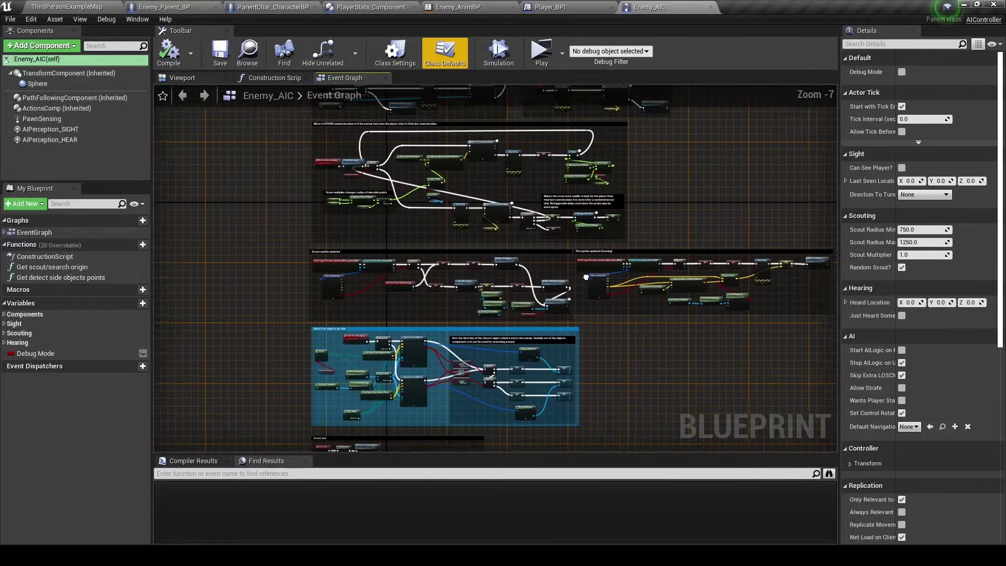
scroll(370, 248, up, 1)
right_drag(370, 248, 372, 361)
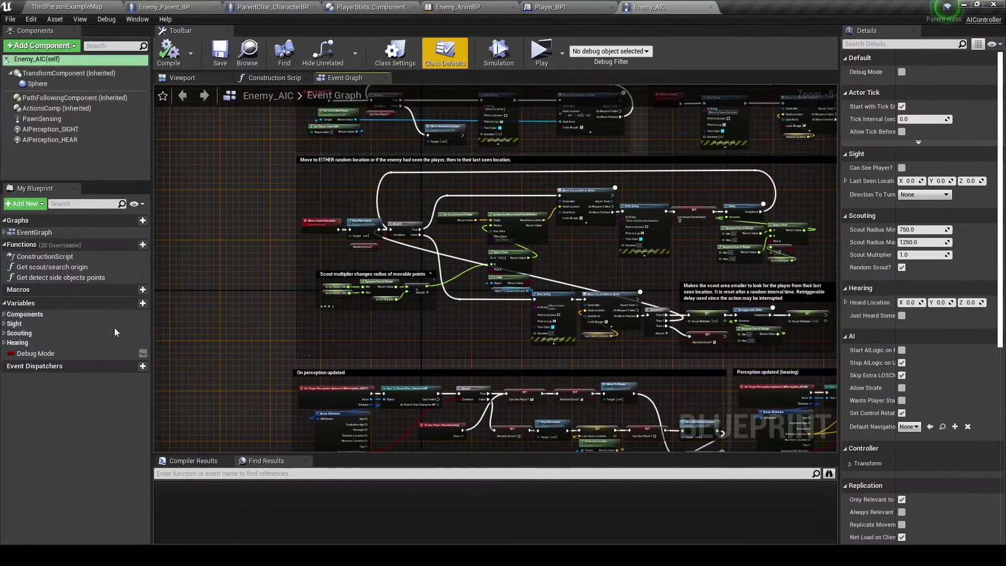
Enable Debug Mode by default, compile, and play-test walking the player into the enemy.
click(57, 355)
click(901, 229)
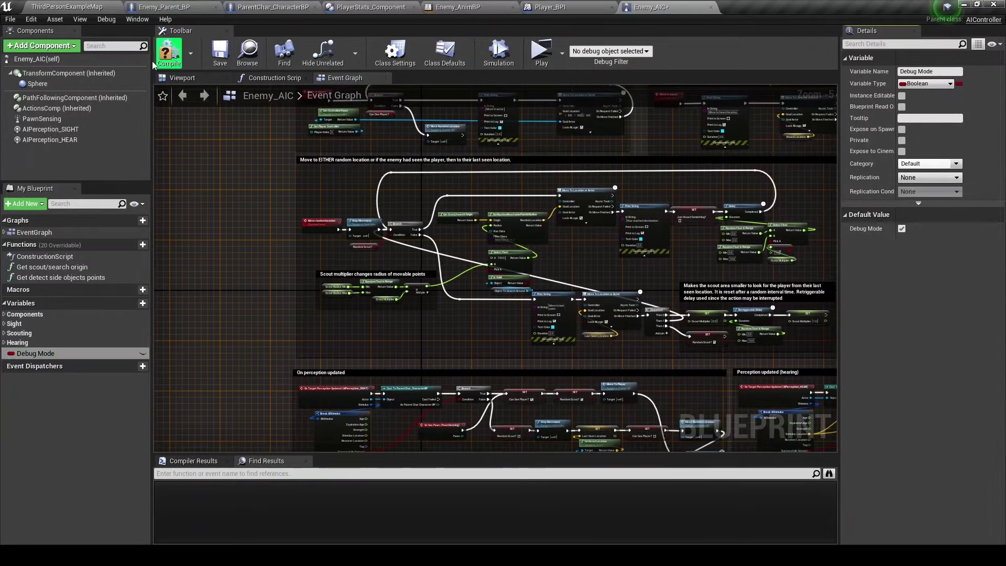
click(541, 51)
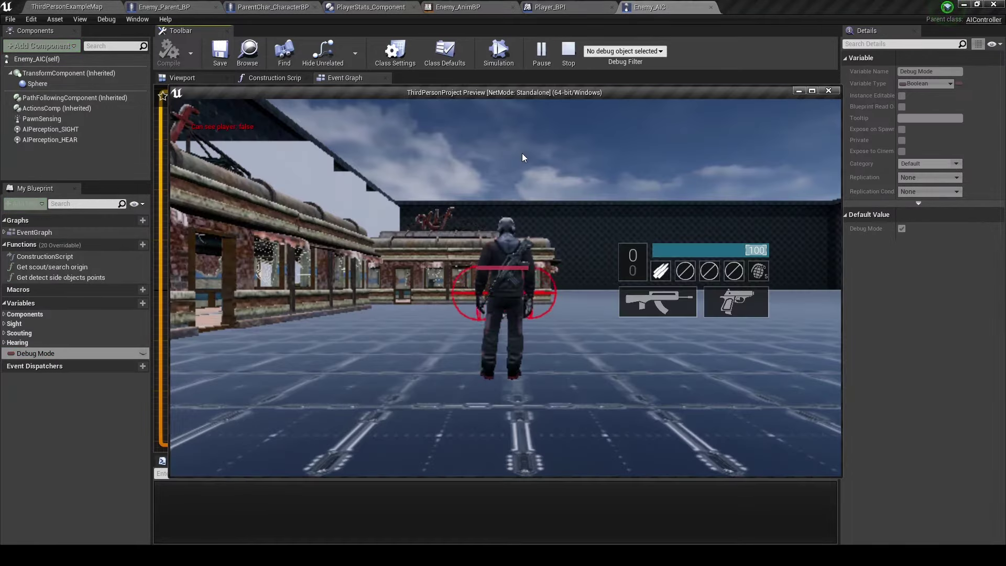
click(523, 157)
key(w)
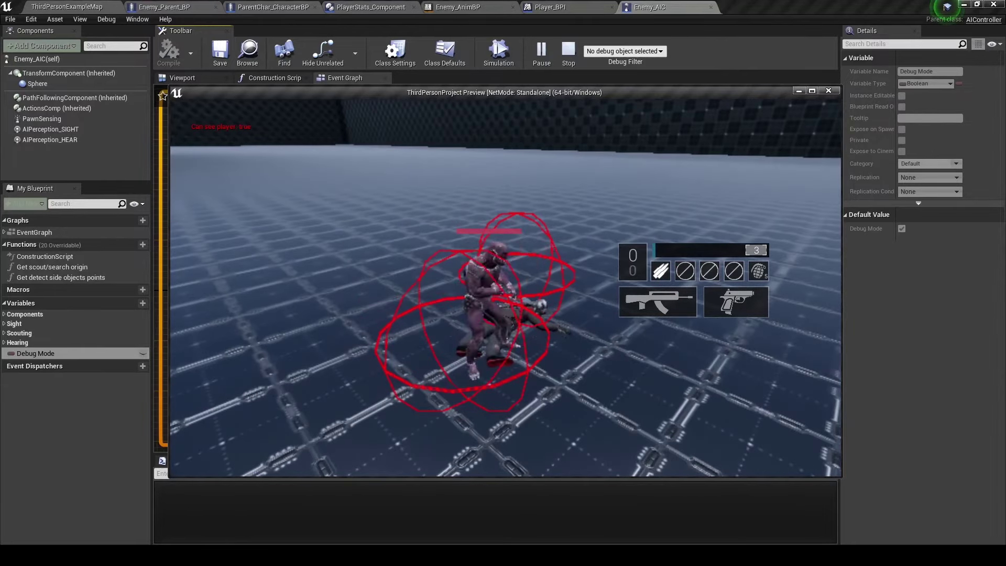
key(Escape)
click(566, 7)
click(510, 6)
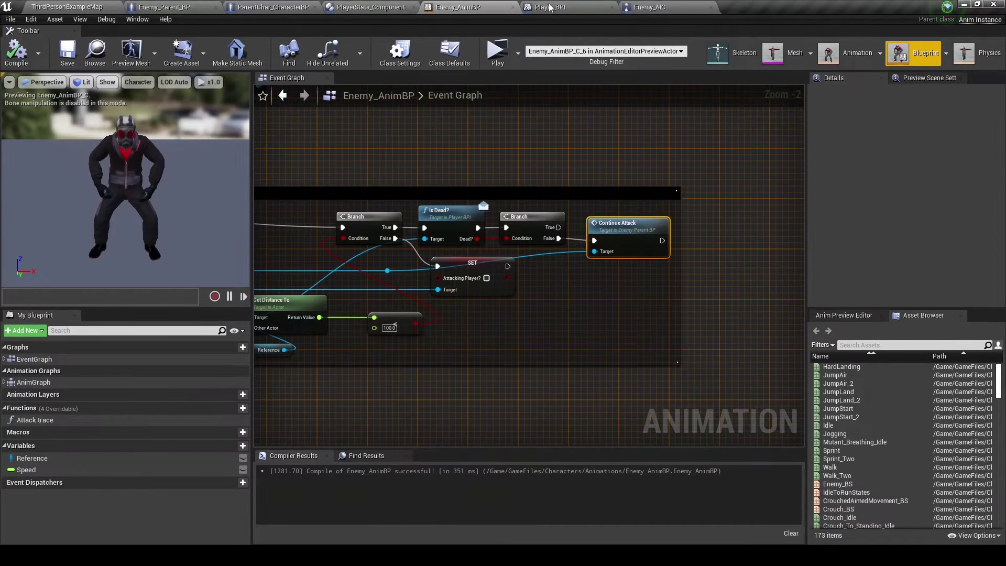
Reposition the Continue Attack node and reconnect the Reference wire to its Target.
click(654, 7)
click(439, 7)
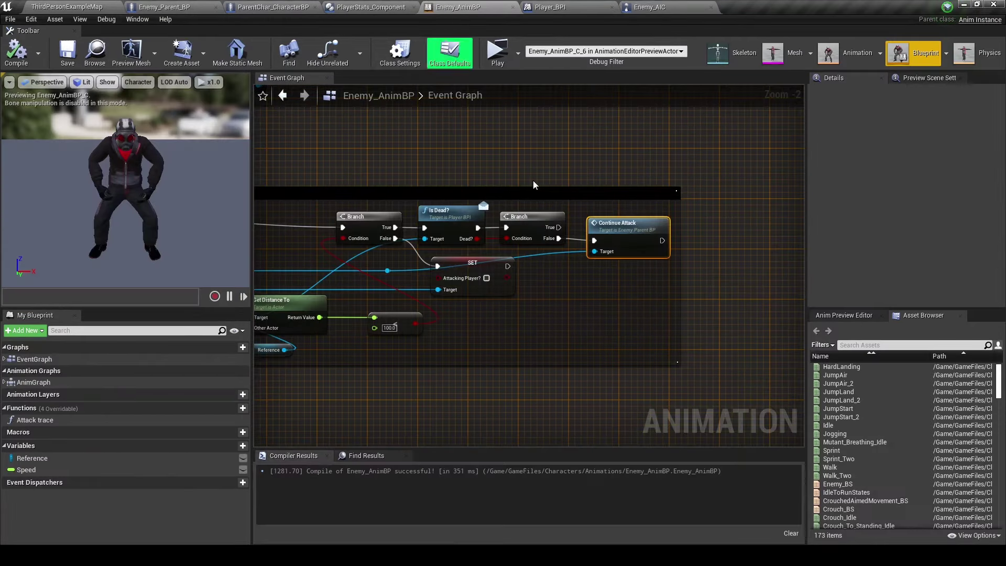
right_drag(554, 233, 446, 250)
drag(496, 256, 496, 275)
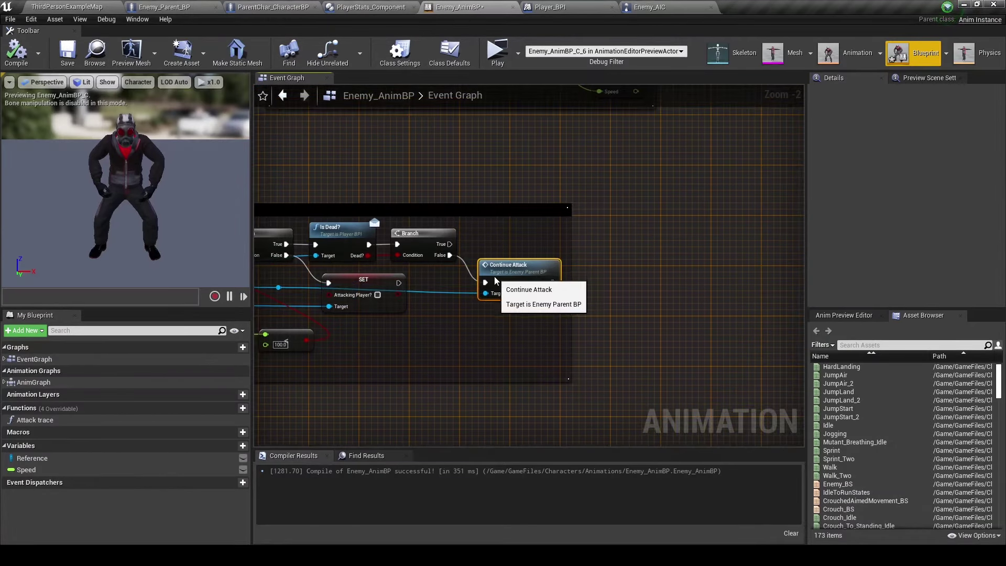
right_drag(496, 275, 661, 260)
scroll(649, 263, down, 1)
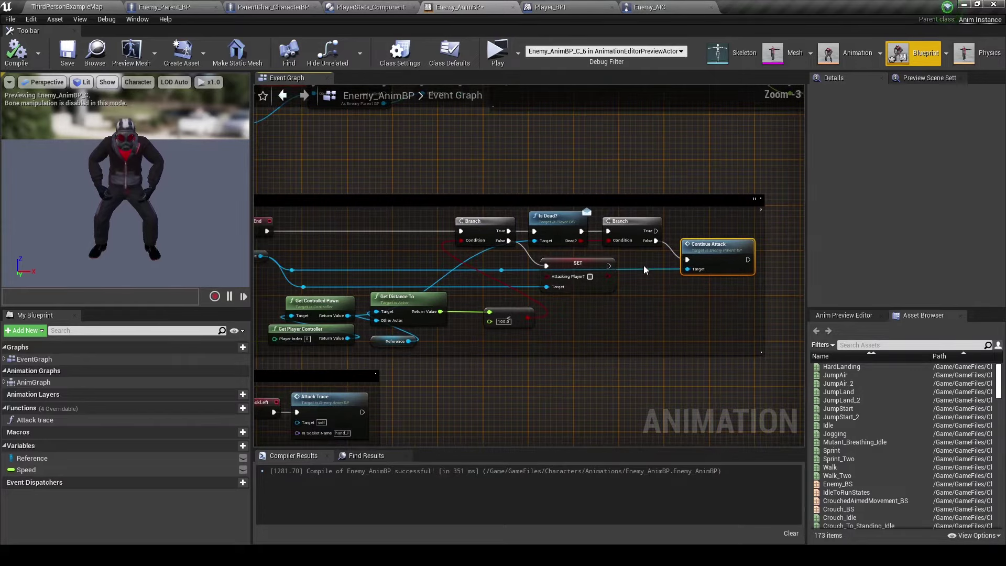
drag(292, 269, 687, 268)
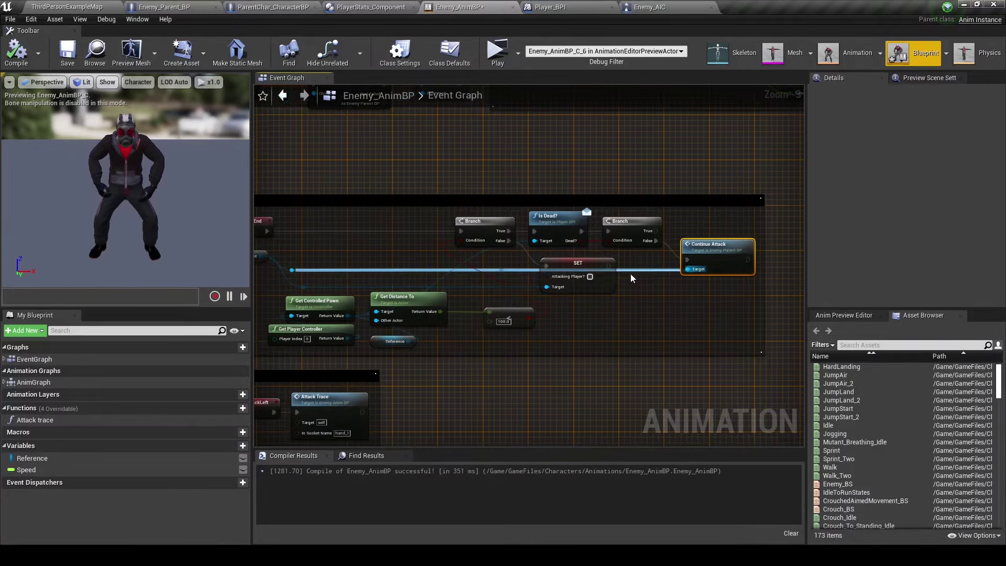
Place a Reference getter above the branches and get its Box component.
right_drag(558, 266, 392, 290)
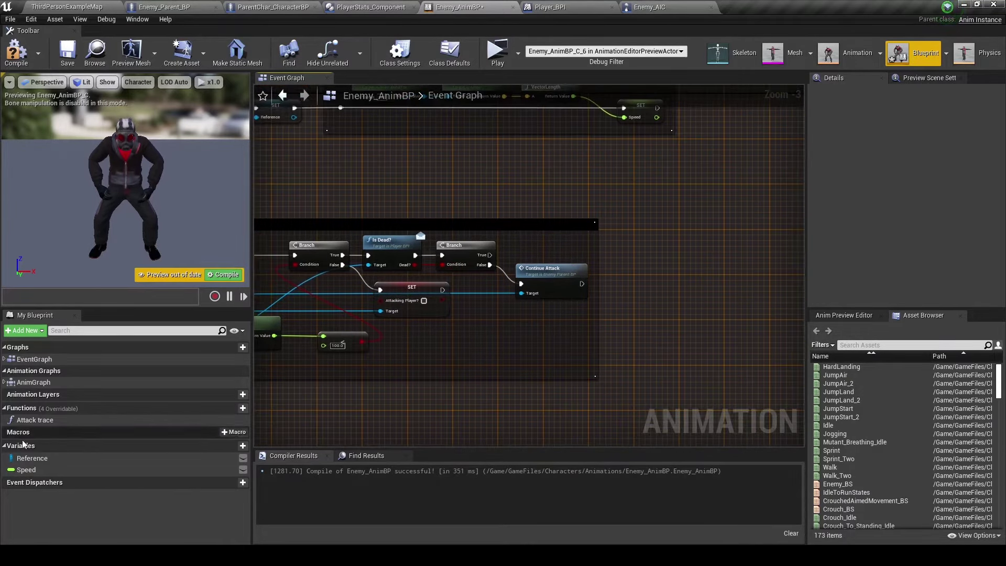
mouse_move(32, 457)
mouse_down()
mouse_move(454, 212)
mouse_move(543, 215)
mouse_move(670, 249)
mouse_up()
scroll(454, 212, up, 1)
click(474, 223)
text(get box)
click(617, 341)
key(Delete)
Add Set Collision Enabled for Box, run it from the Dead? Branch True output, and play-test.
mouse_move(561, 226)
mouse_down()
mouse_move(537, 216)
mouse_move(619, 216)
mouse_up()
text(disable co)
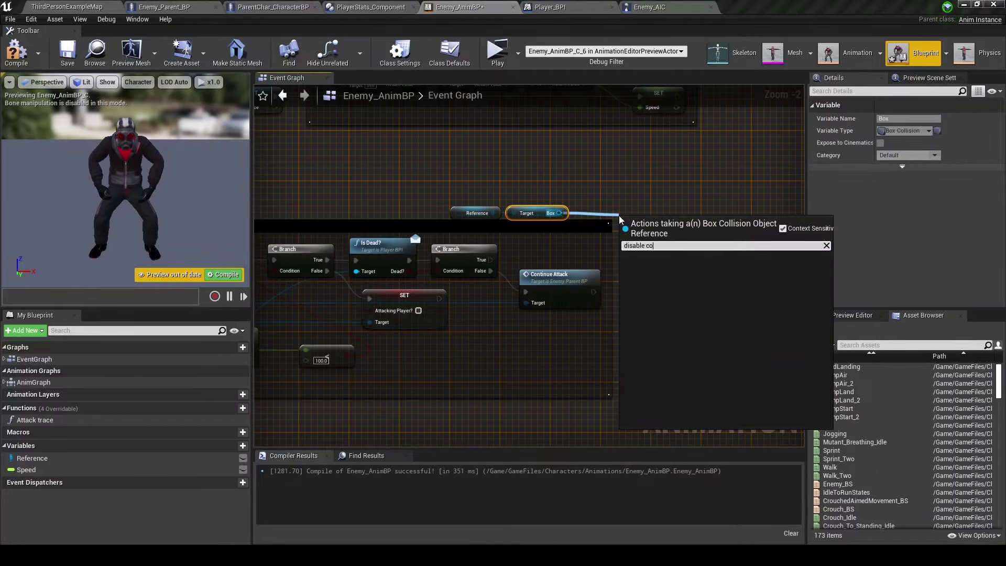
text(collision)
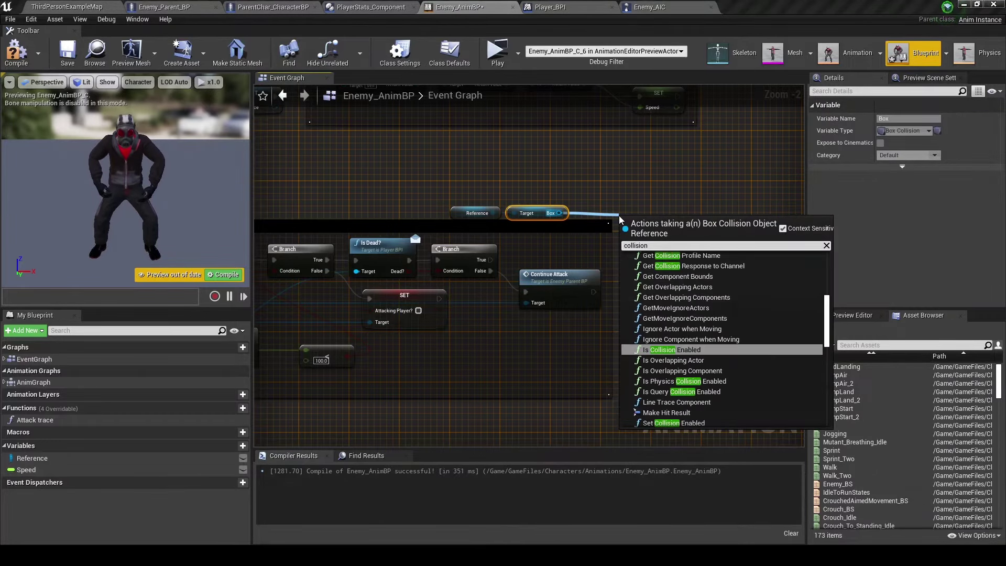
text(set)
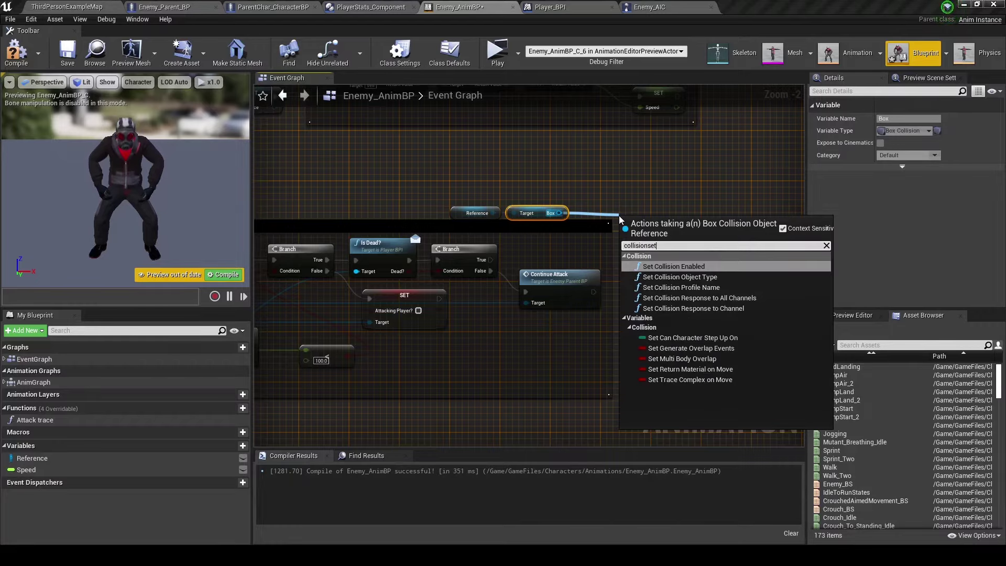
key(Return)
mouse_move(491, 260)
mouse_down()
mouse_move(628, 237)
mouse_move(559, 214)
mouse_up()
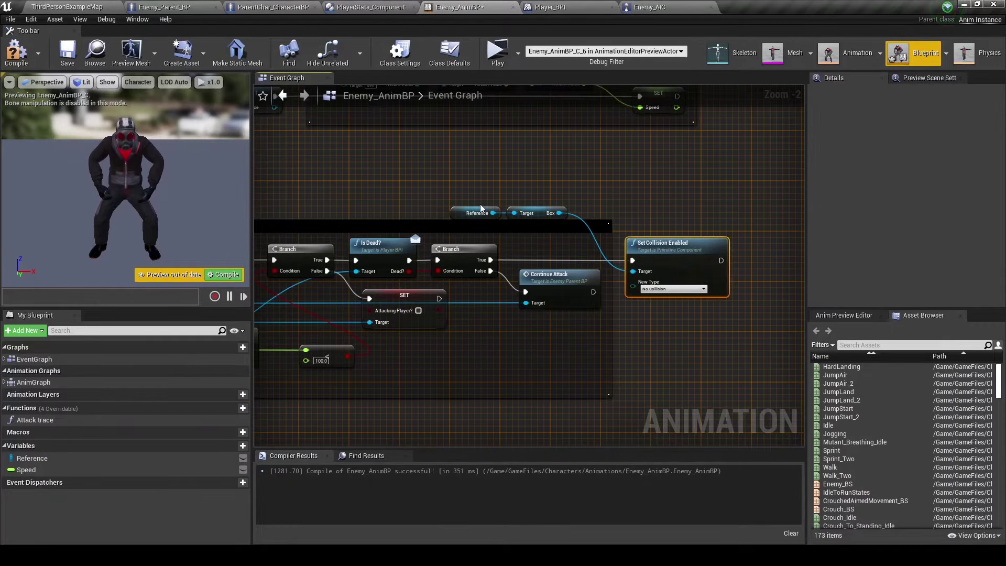
right_drag(584, 240, 346, 377)
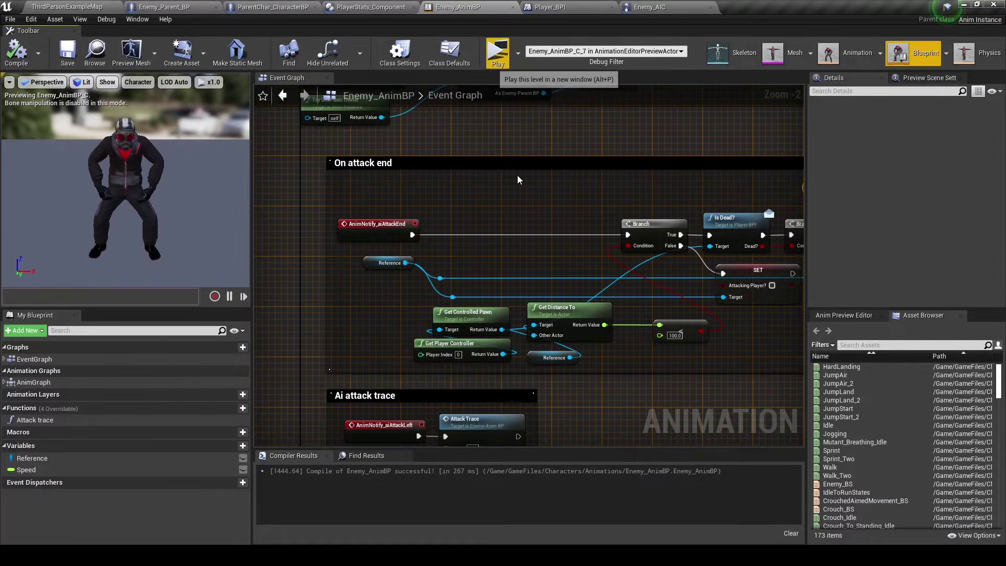
key(alt+p)
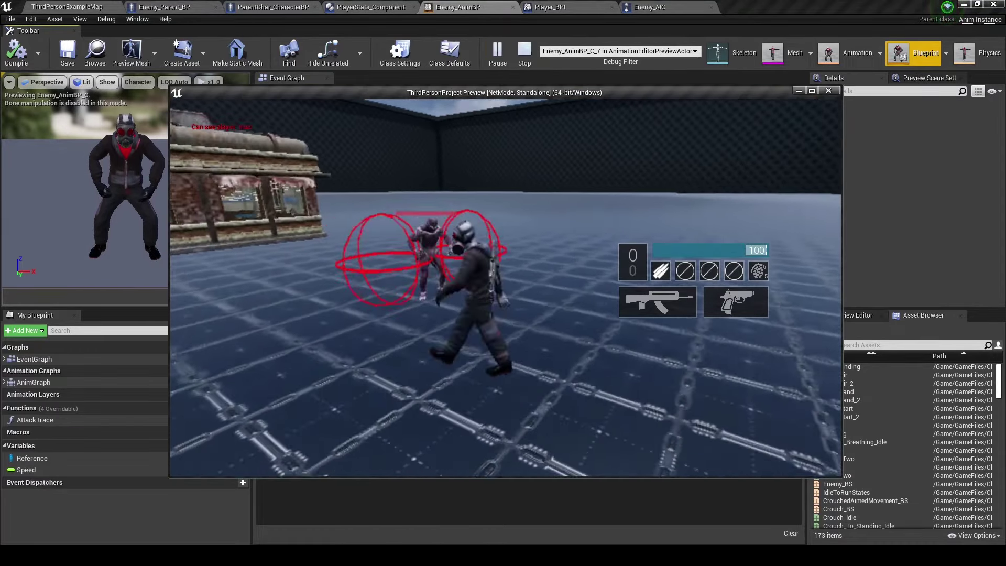
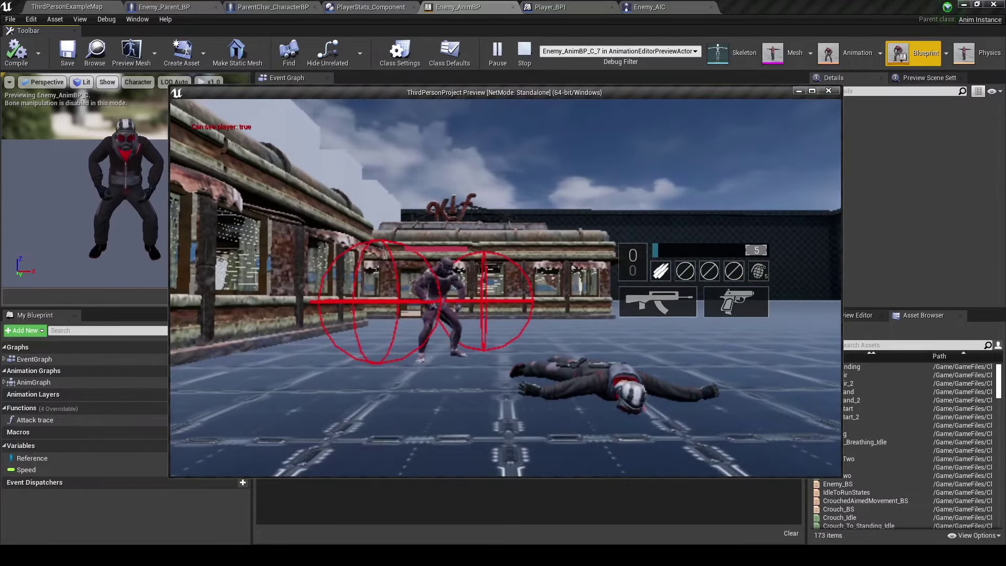
Stop the test play and look over Enemy_AIC's graph, including its Event Tick group.
key(Escape)
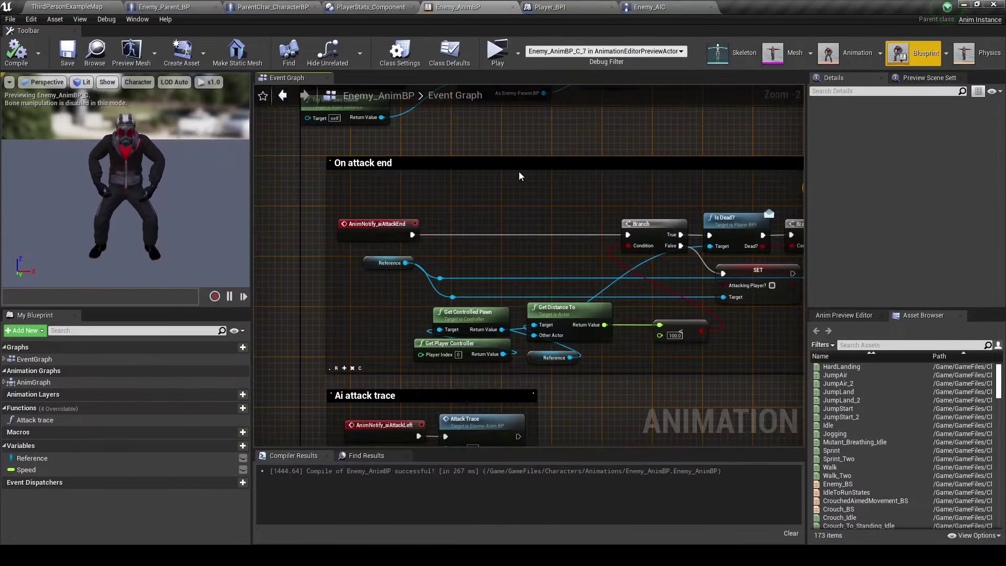
right_drag(519, 176, 400, 176)
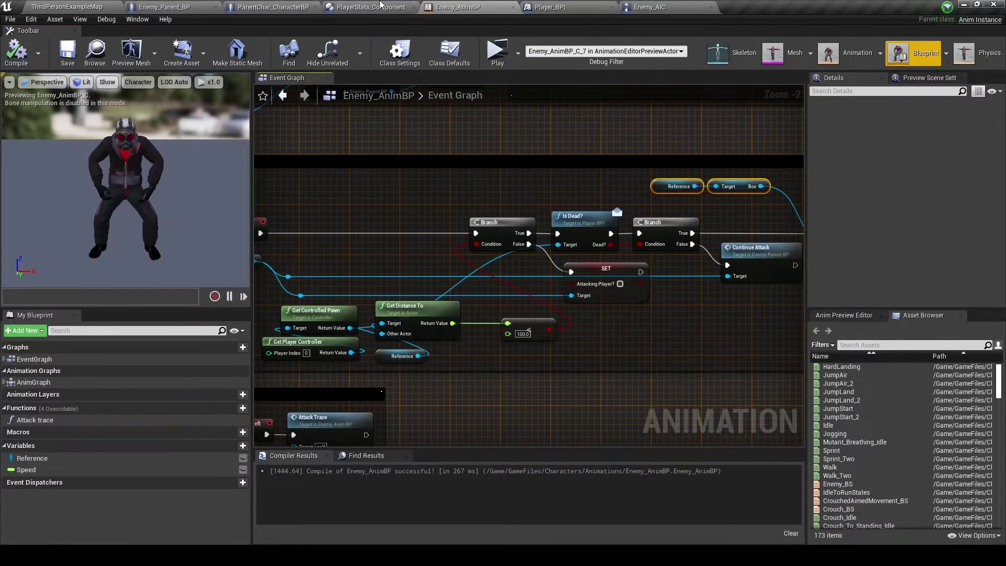
click(662, 7)
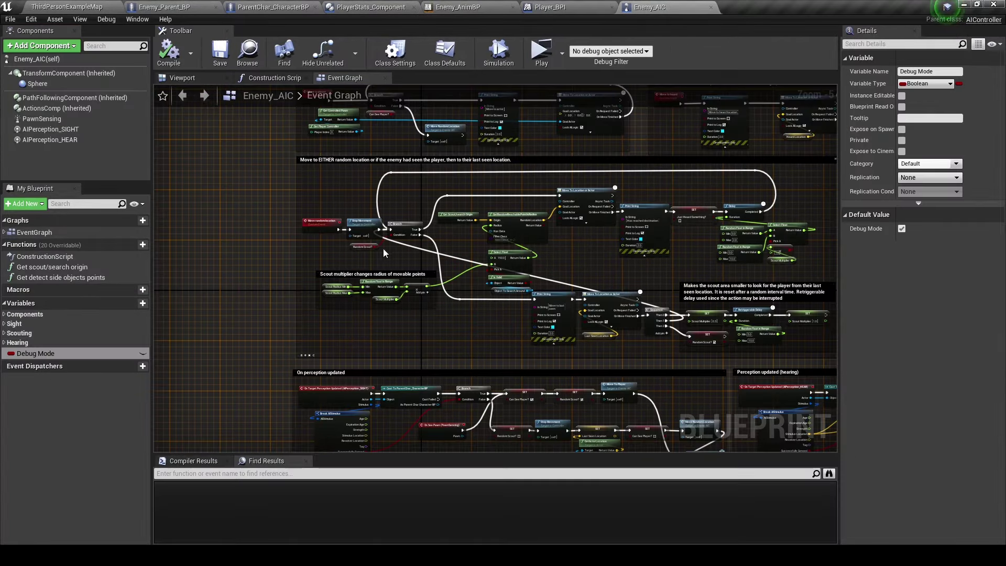
scroll(384, 253, up, 1)
scroll(409, 220, down, 3)
scroll(436, 180, up, 1)
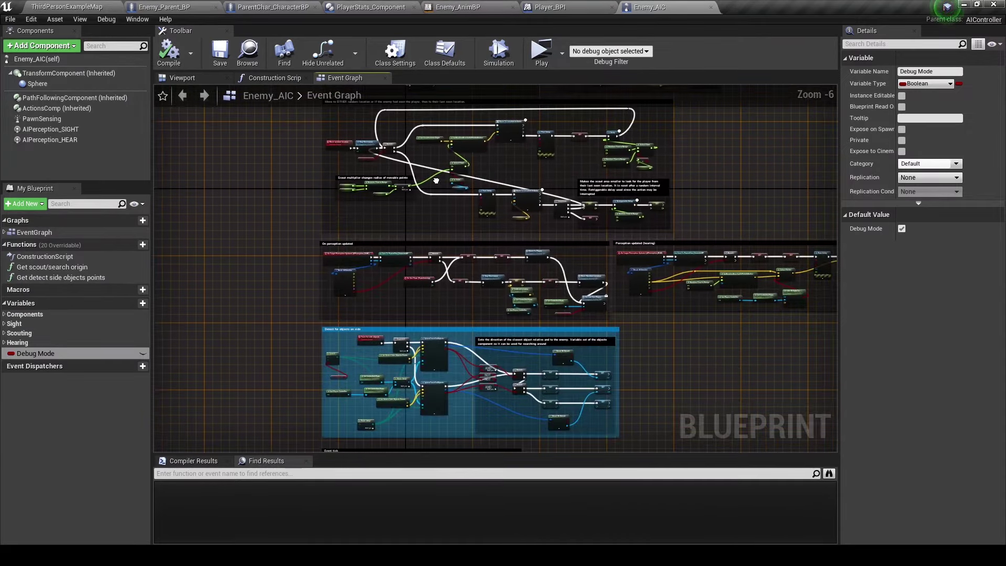
right_drag(436, 180, 456, 178)
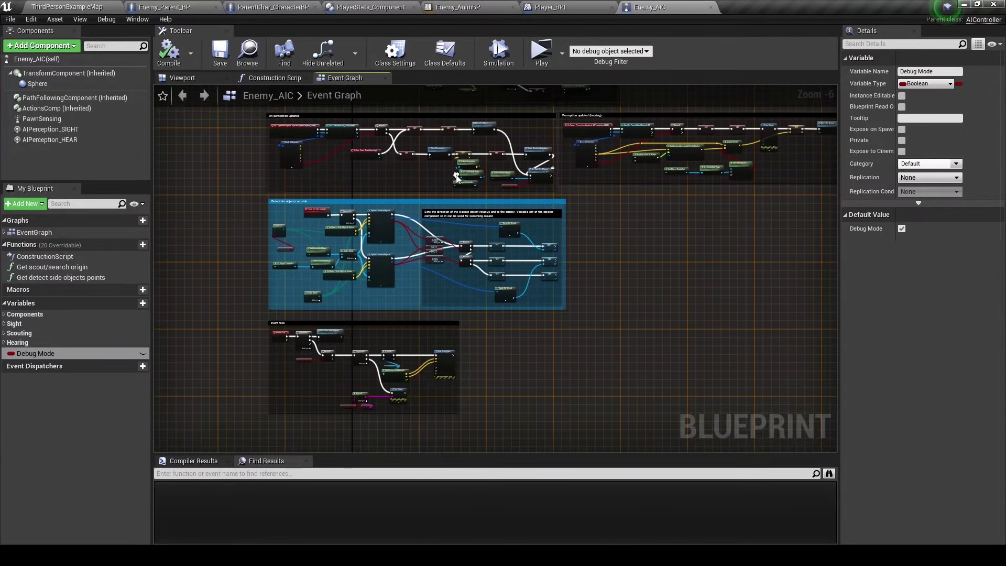
right_drag(498, 338, 484, 298)
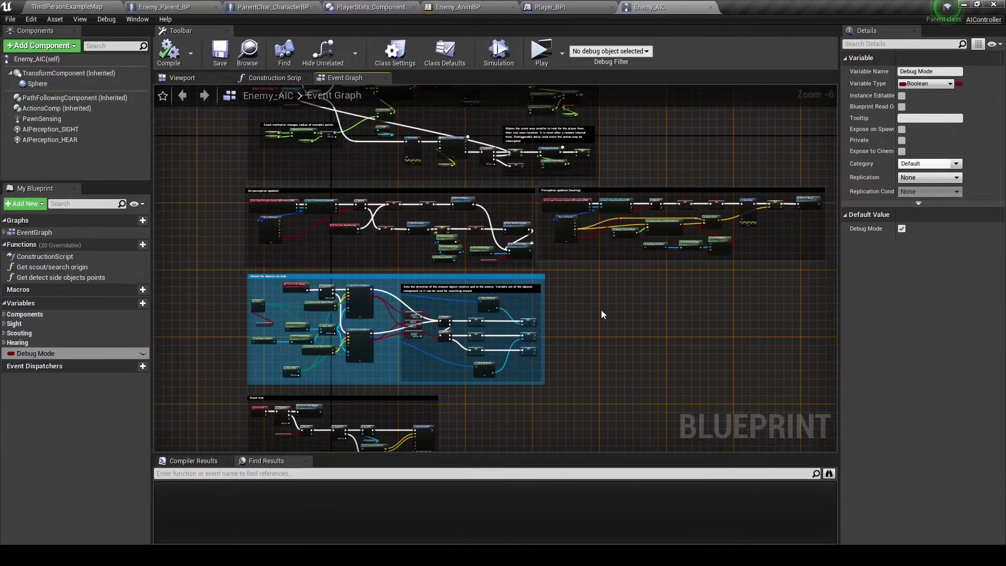
scroll(601, 309, down, 1)
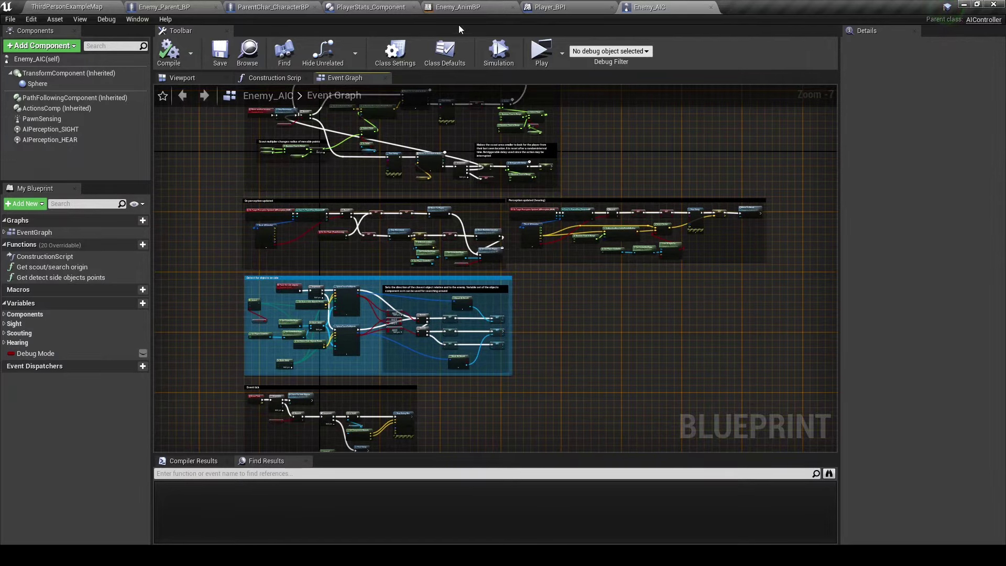
Review Set Collision Enabled in Enemy_AnimBP, briefly checking Enemy_AIC again.
click(461, 9)
right_drag(705, 243, 575, 237)
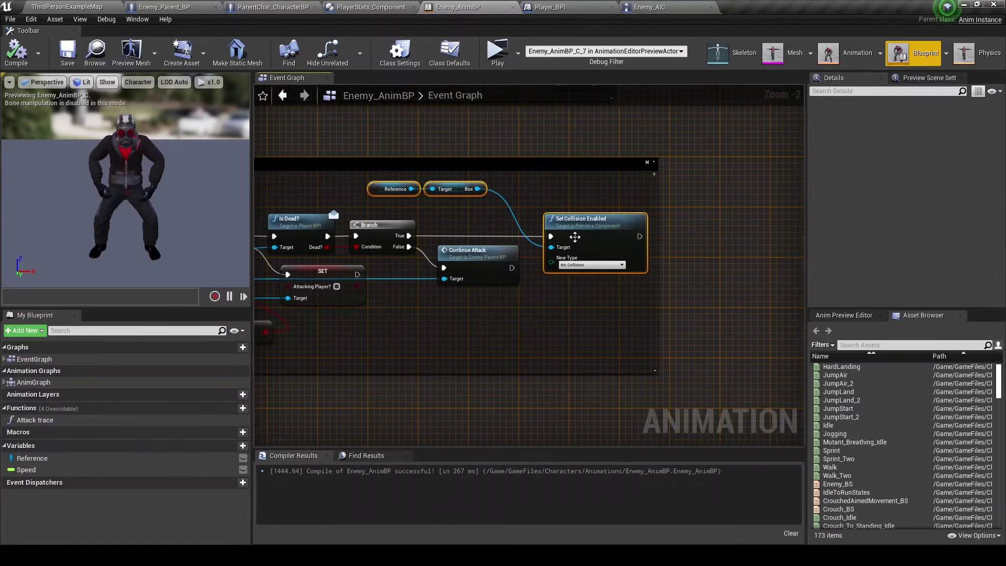
right_drag(409, 195, 363, 200)
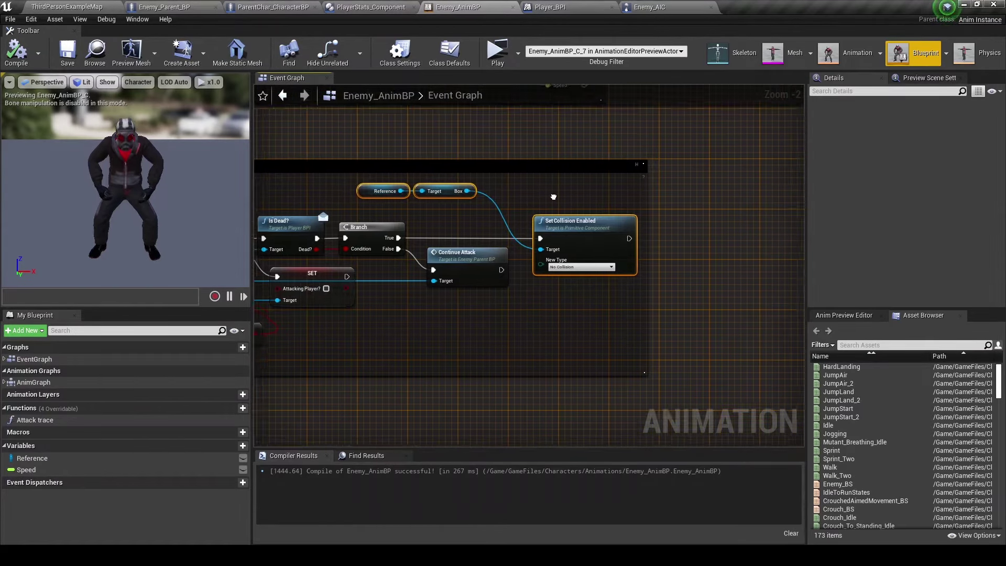
click(649, 7)
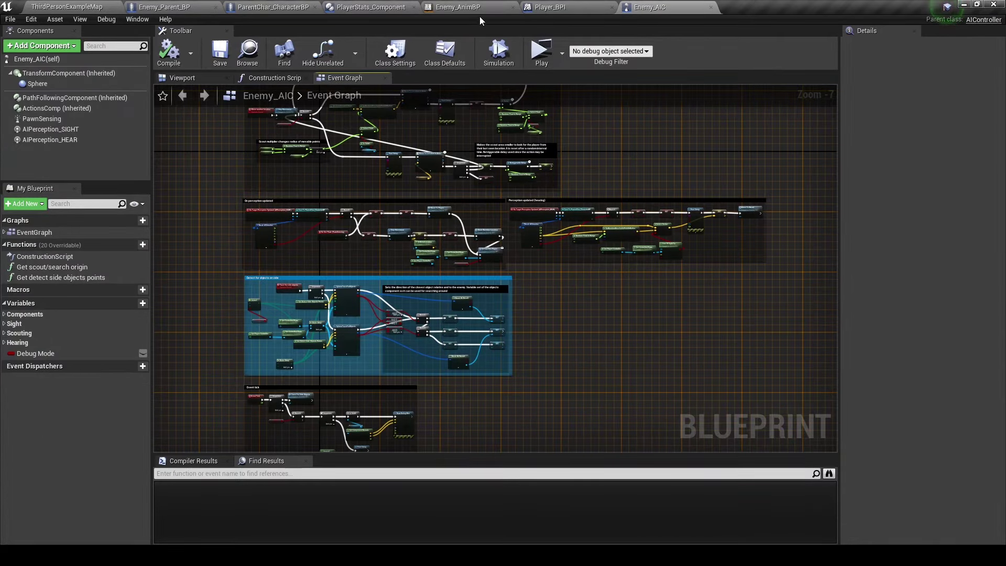
click(461, 7)
Add Get AIController and Cast To Enemy_AIC nodes off the Reference node.
drag(365, 195, 531, 204)
text(g)
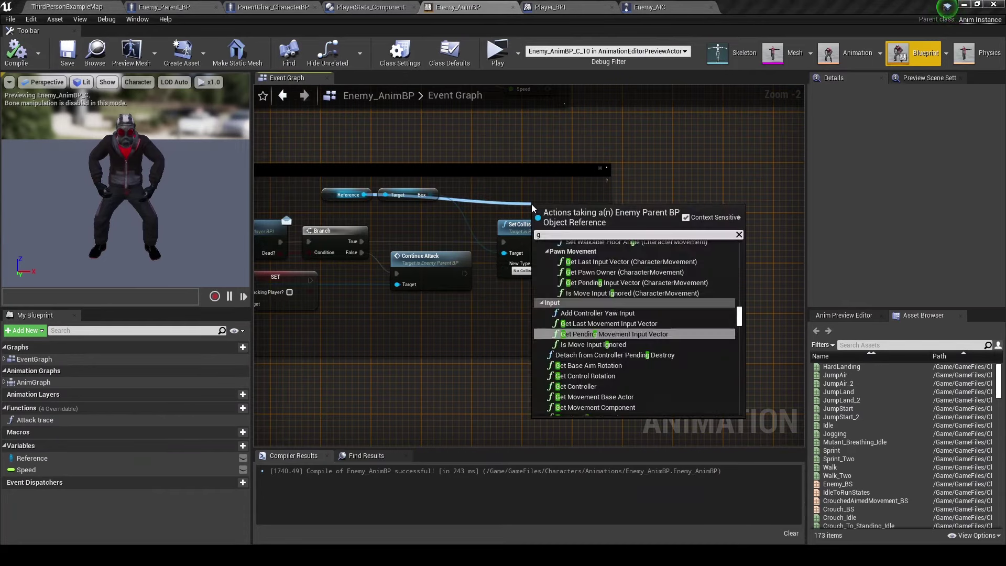
text(et controller)
key(Return)
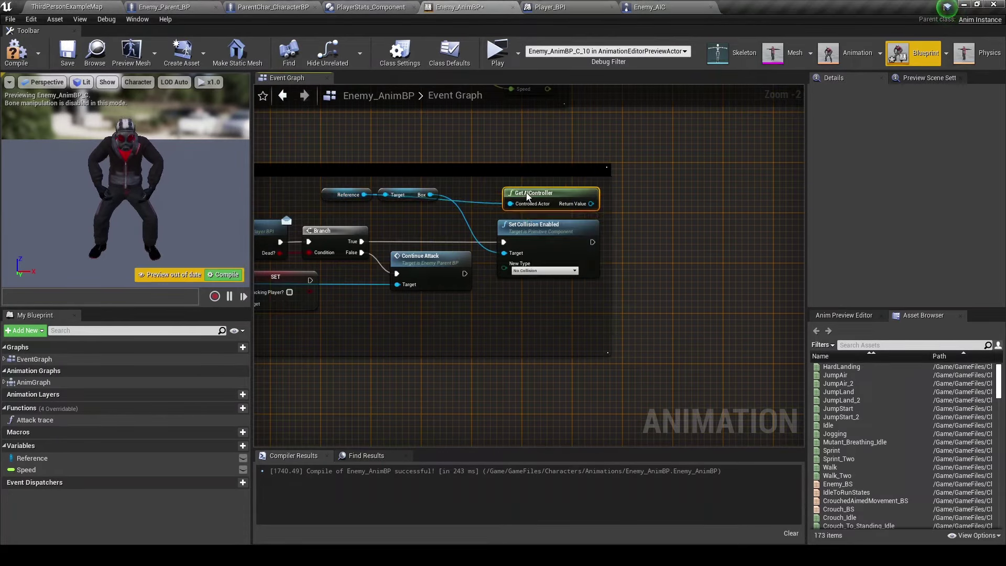
drag(526, 192, 519, 180)
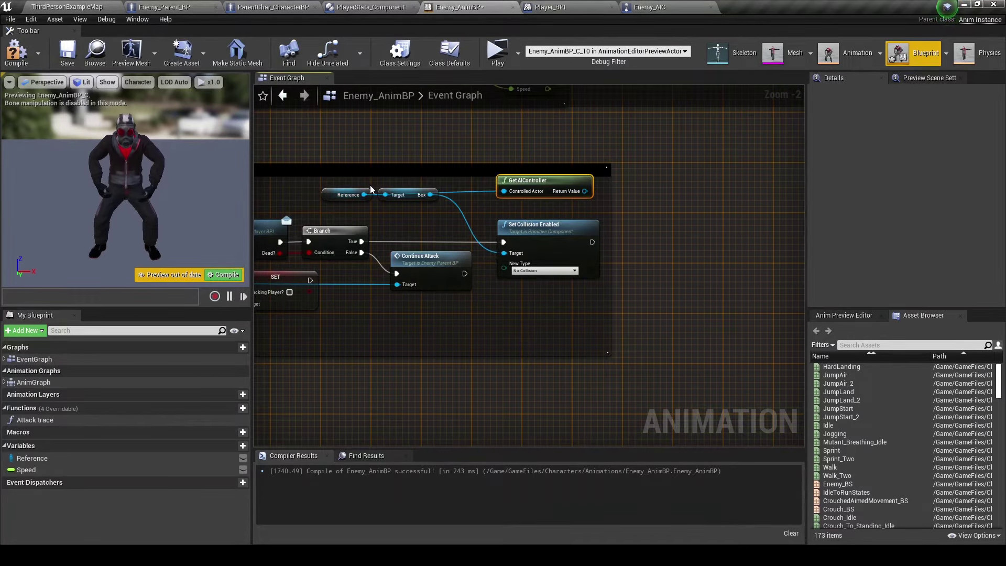
mouse_move(371, 189)
mouse_down()
mouse_move(537, 196)
mouse_move(621, 216)
mouse_up()
text(ca)
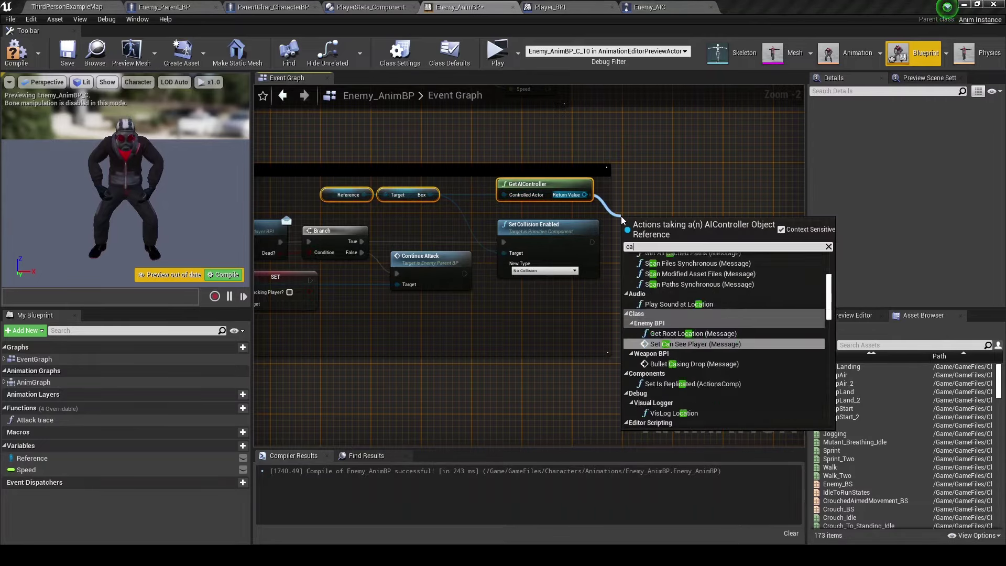
text(st to enemy)
key(Return)
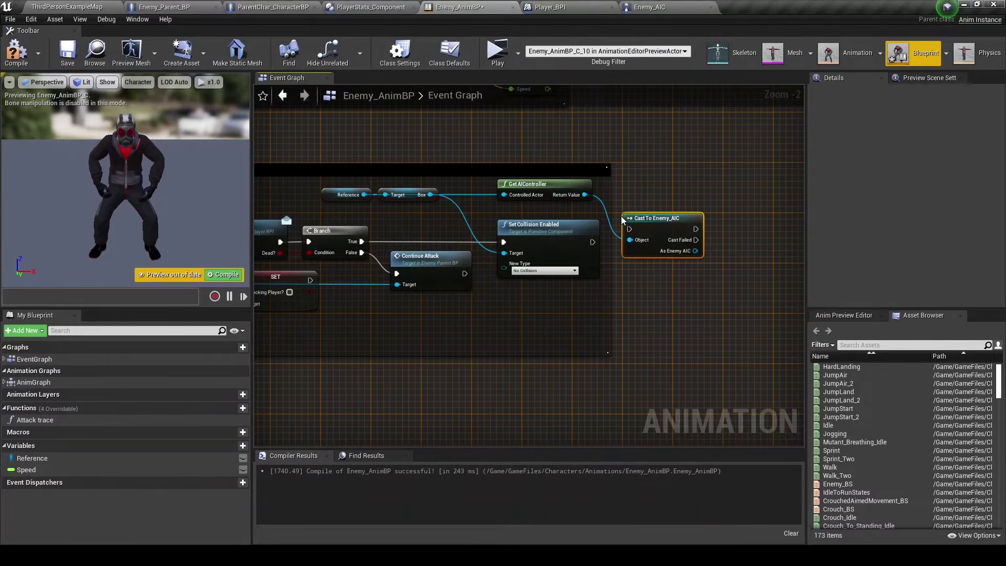
Chain Set Collision Enabled into the cast and add a Set Sense Enabled node after it.
drag(593, 241, 629, 229)
drag(692, 244, 691, 257)
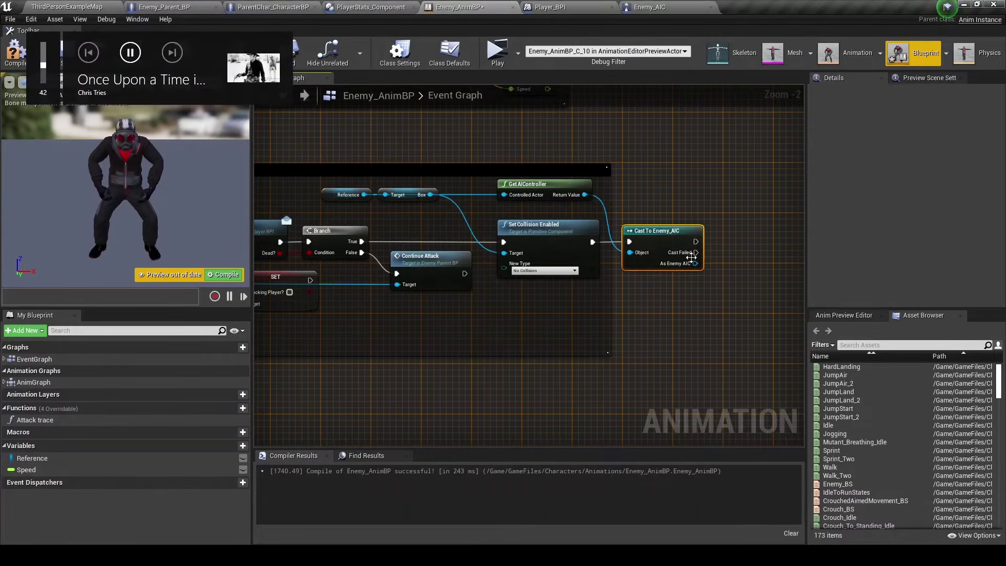
scroll(691, 257, up, 2)
drag(515, 247, 604, 232)
text(g)
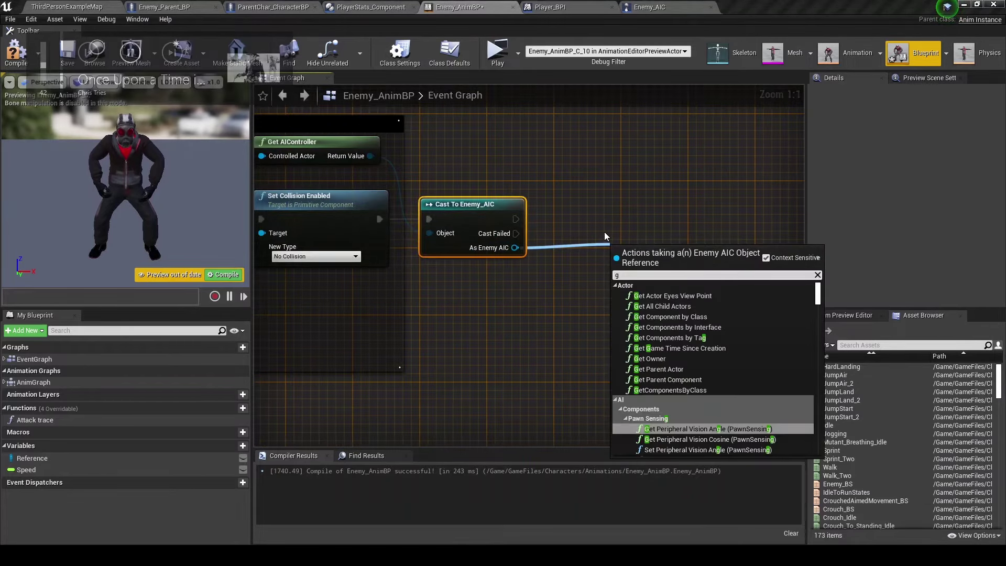
text(set sense enabl)
key(Return)
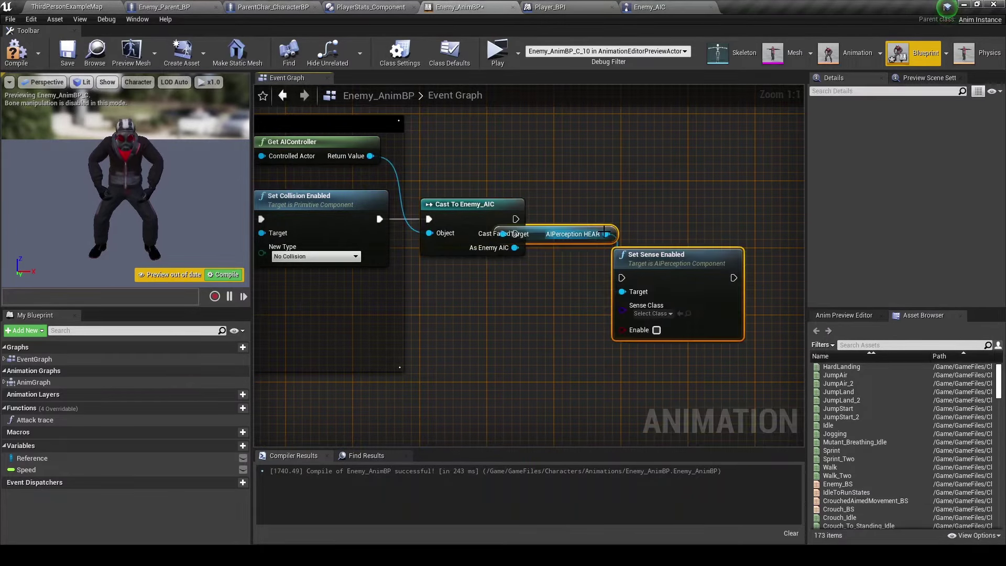
right_drag(605, 231, 462, 233)
drag(463, 233, 526, 253)
drag(576, 189, 608, 214)
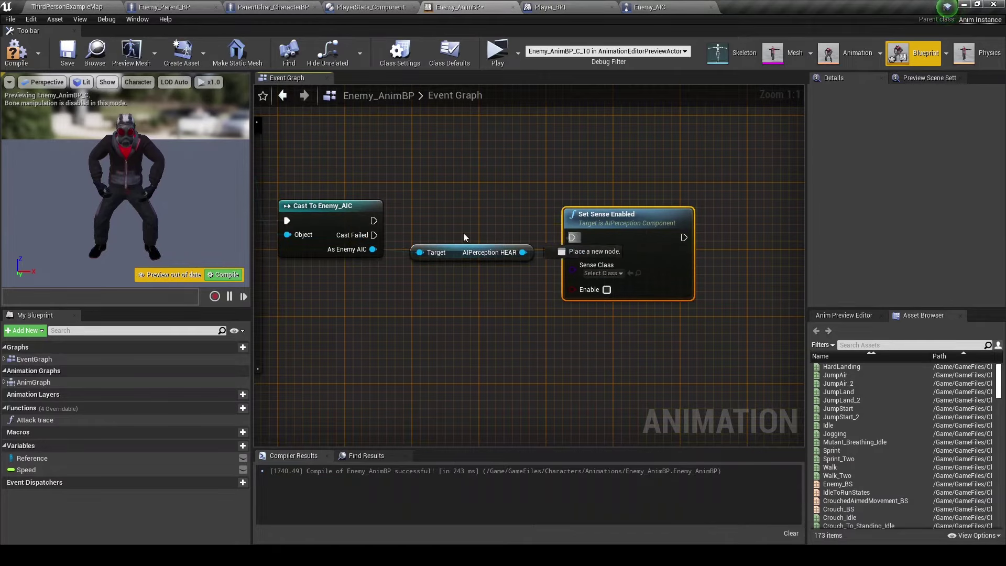
drag(373, 220, 572, 237)
drag(618, 213, 626, 197)
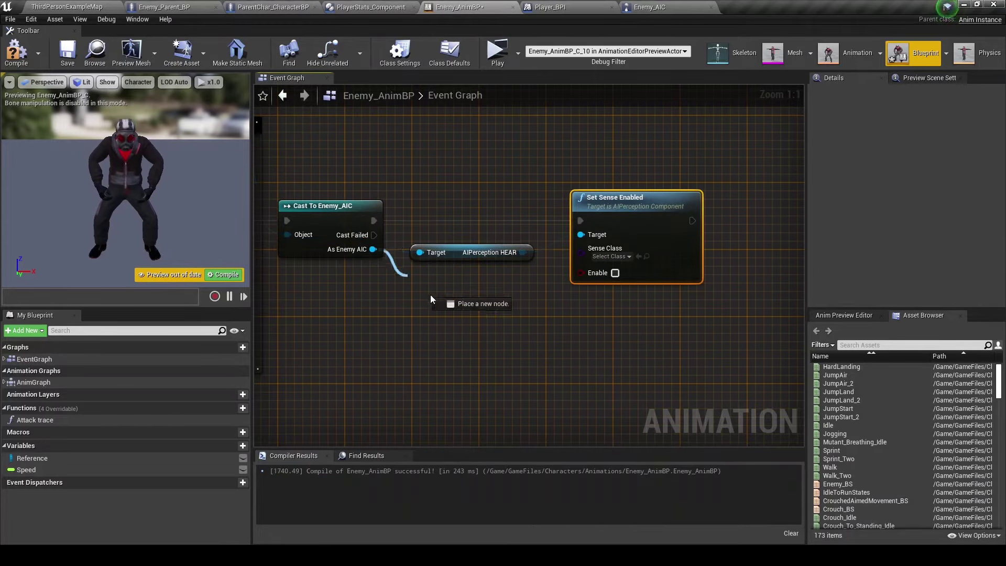
Add a second Set Sense Enabled node for sight, chained after the first.
drag(430, 299, 432, 294)
text(set sense ena)
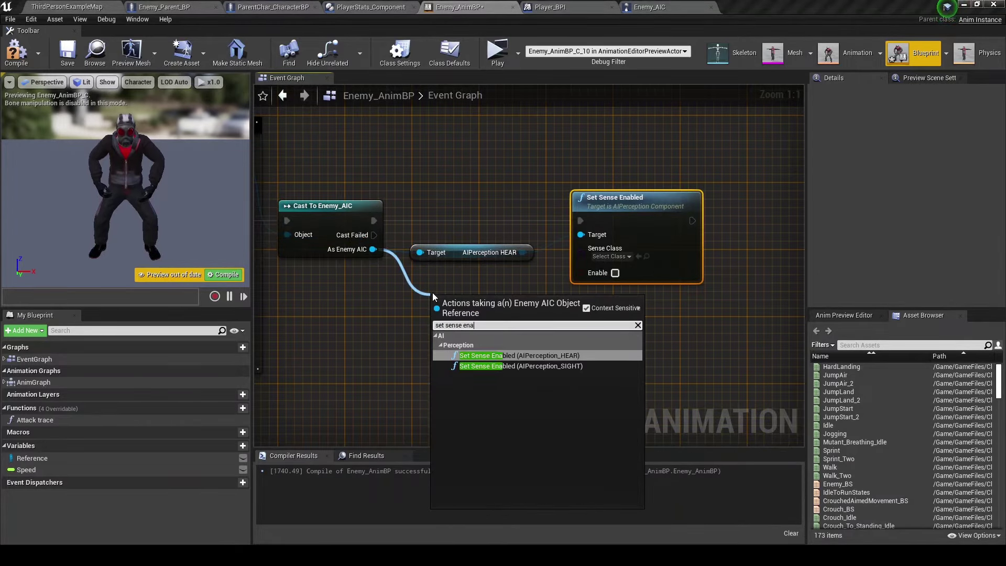
text(ble)
key(Down)
key(Return)
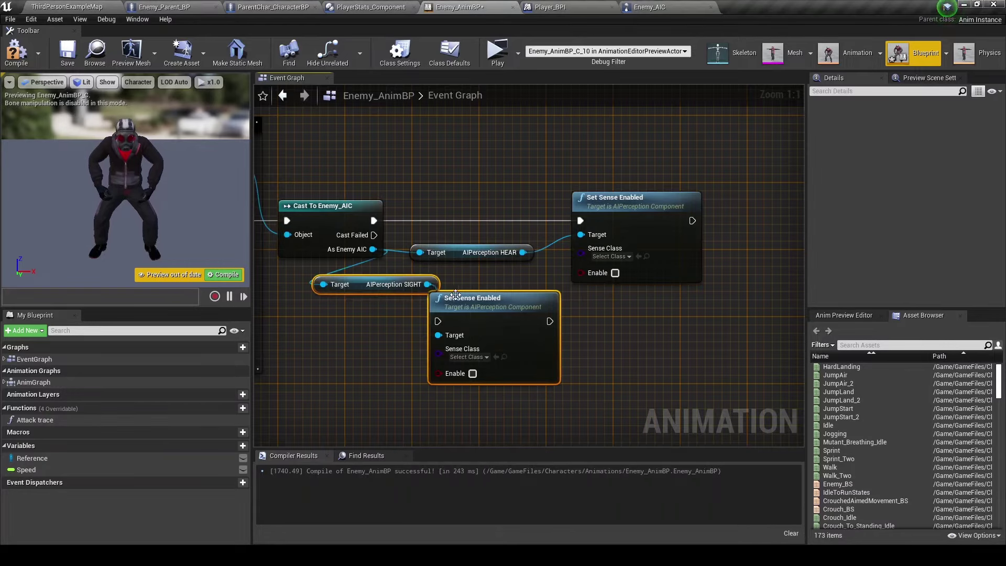
right_drag(455, 295, 329, 294)
mouse_move(419, 309)
mouse_down()
mouse_move(469, 313)
mouse_move(662, 211)
mouse_up()
drag(566, 221, 597, 221)
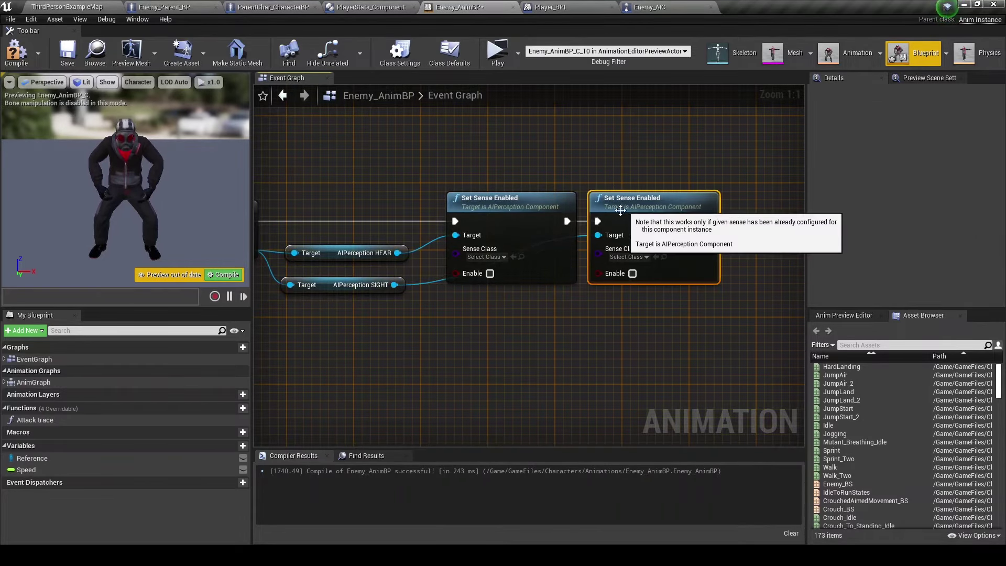
Set the two sense classes to AISense_Hearing and AISense_Sight.
click(497, 259)
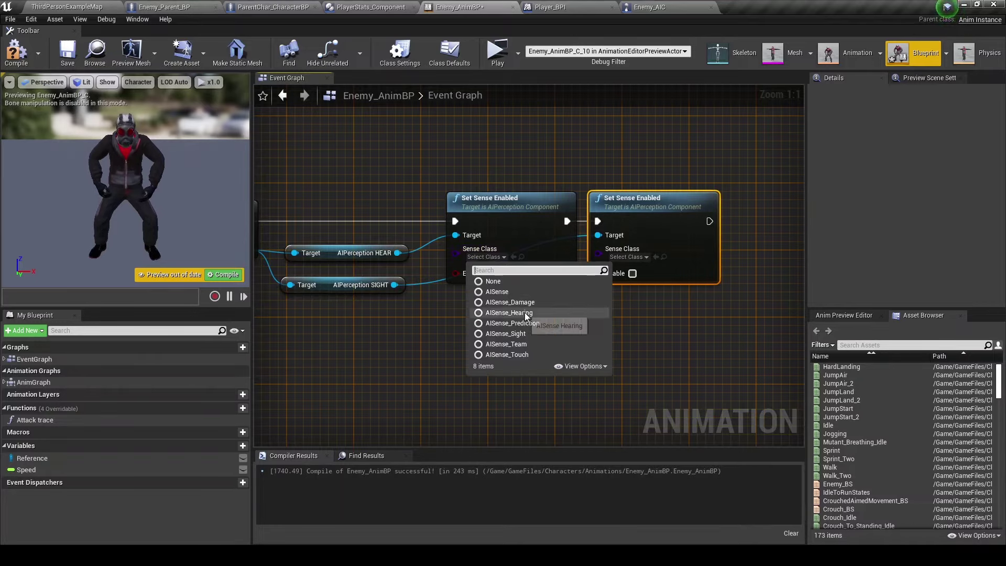
click(505, 311)
click(628, 257)
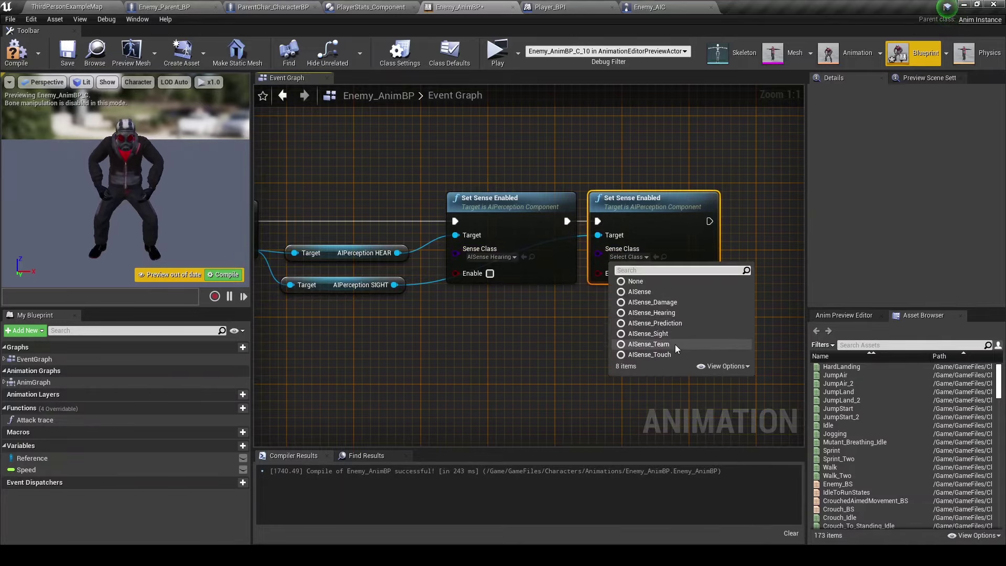
click(657, 334)
scroll(394, 244, down, 2)
scroll(394, 244, down, 2)
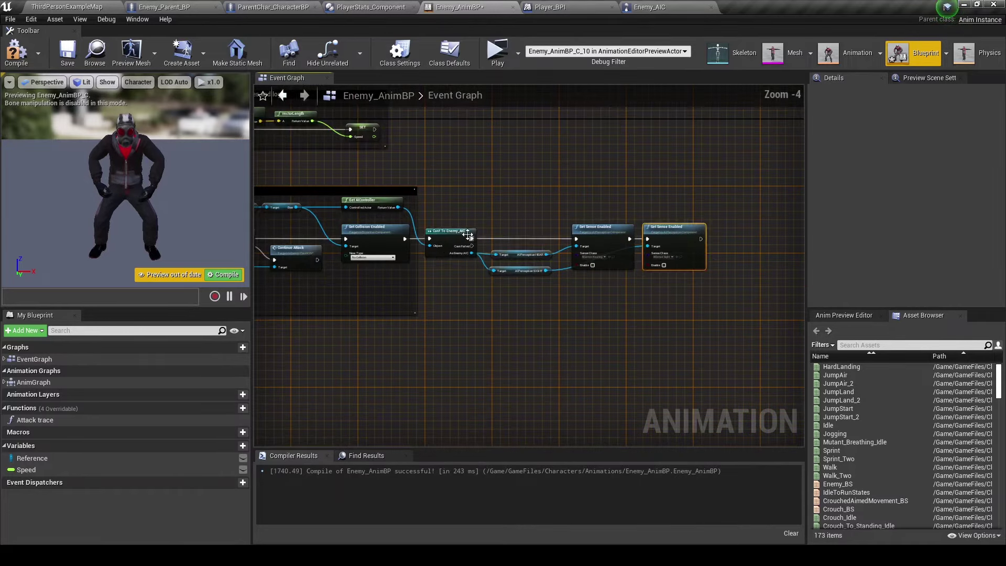
Comment the nodes 'Stops the enemy from sensing for the player', compile, and play-test.
drag(422, 219, 692, 284)
key(c)
text(Stops the enemy from sensing for the plae)
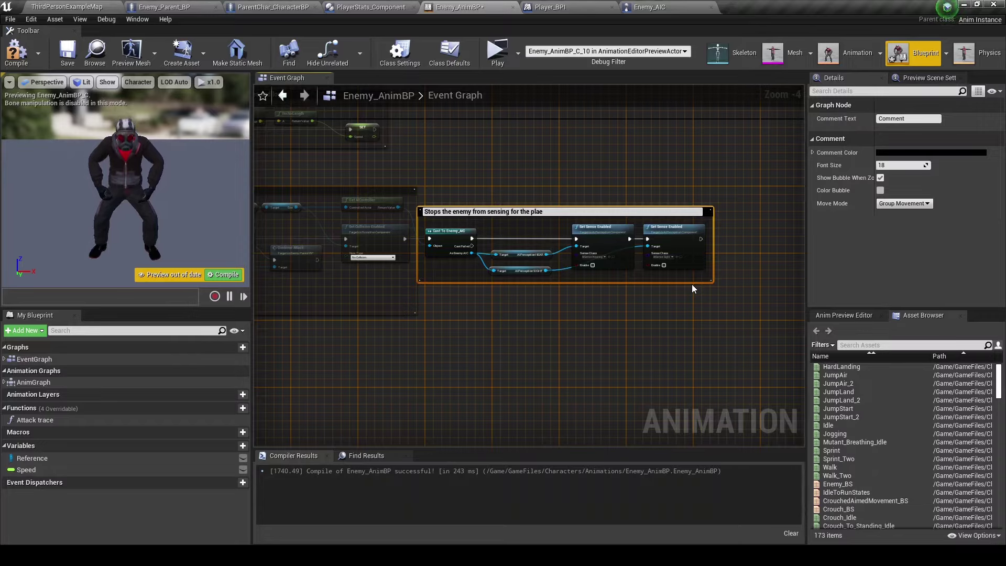
text(yer)
key(Return)
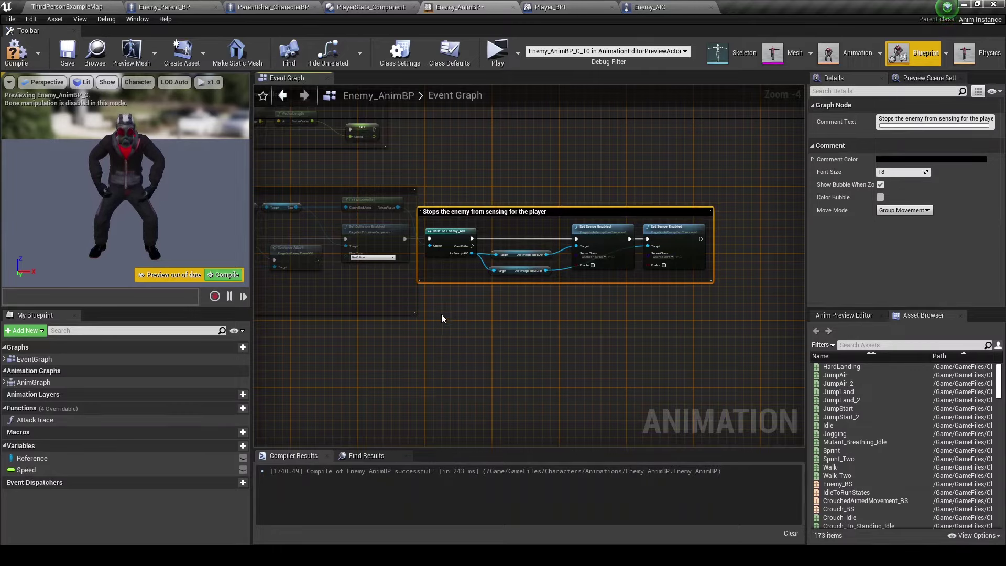
click(441, 315)
key(F7)
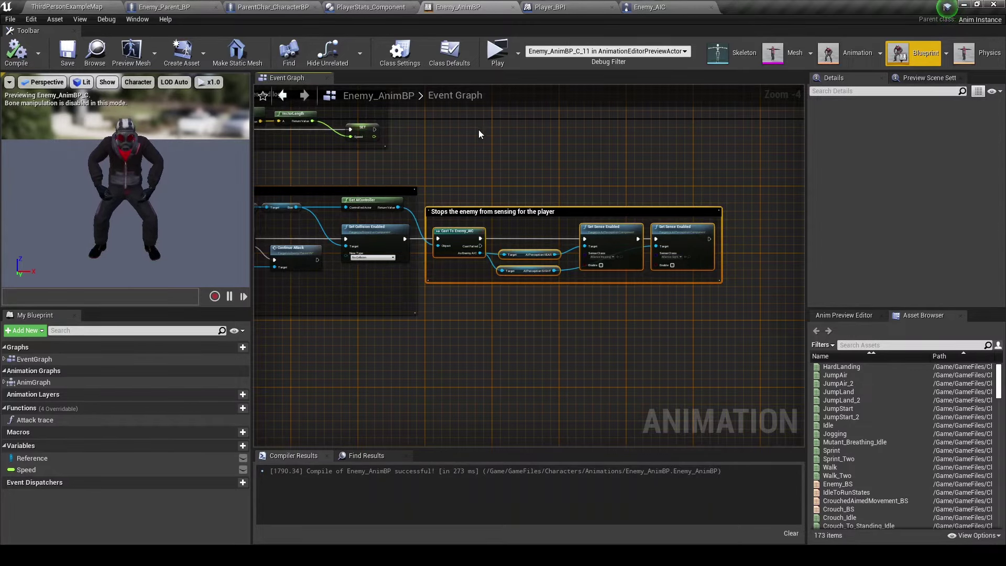
click(496, 51)
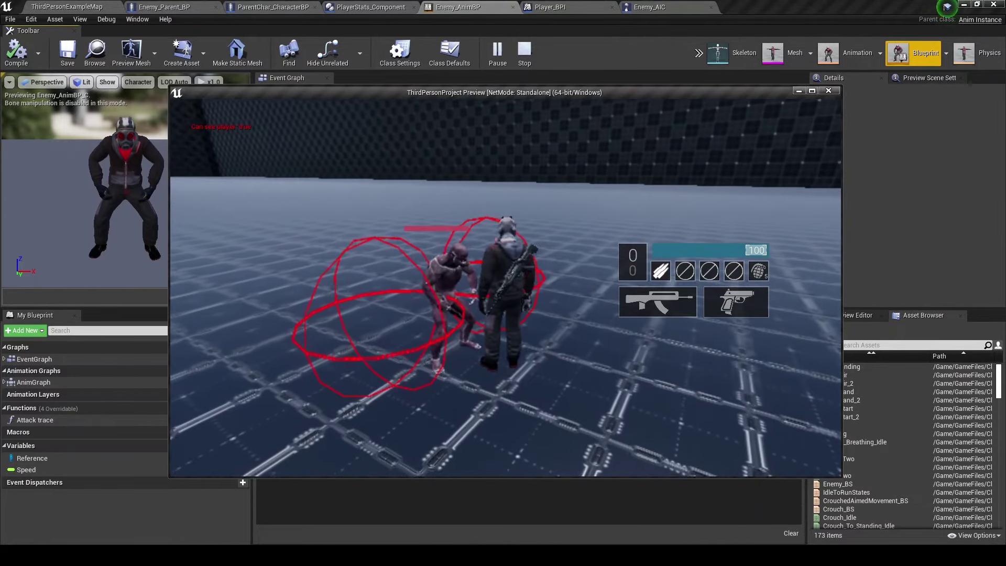
Walk the player forward in the test game, then stop the play session.
key(w)
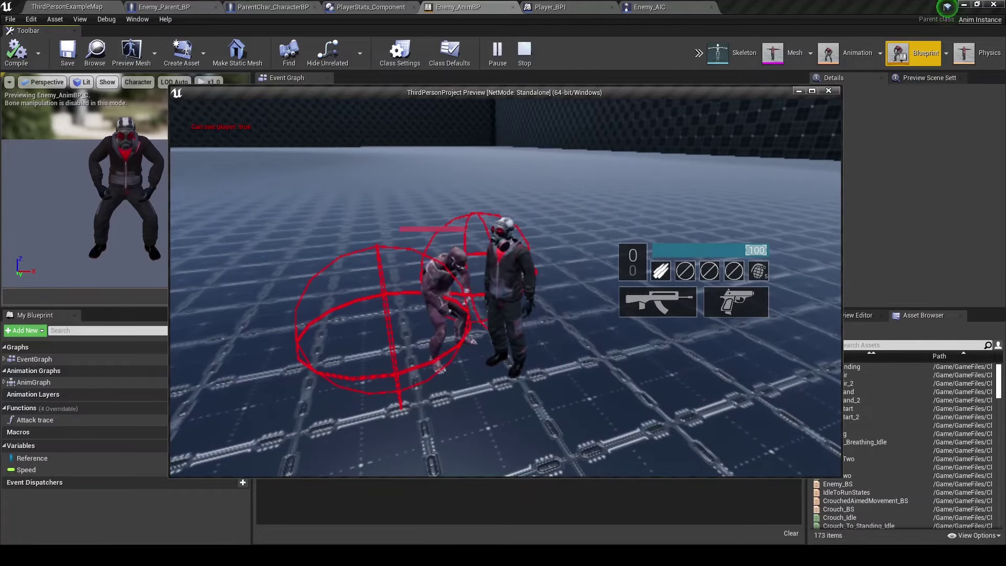
key(Escape)
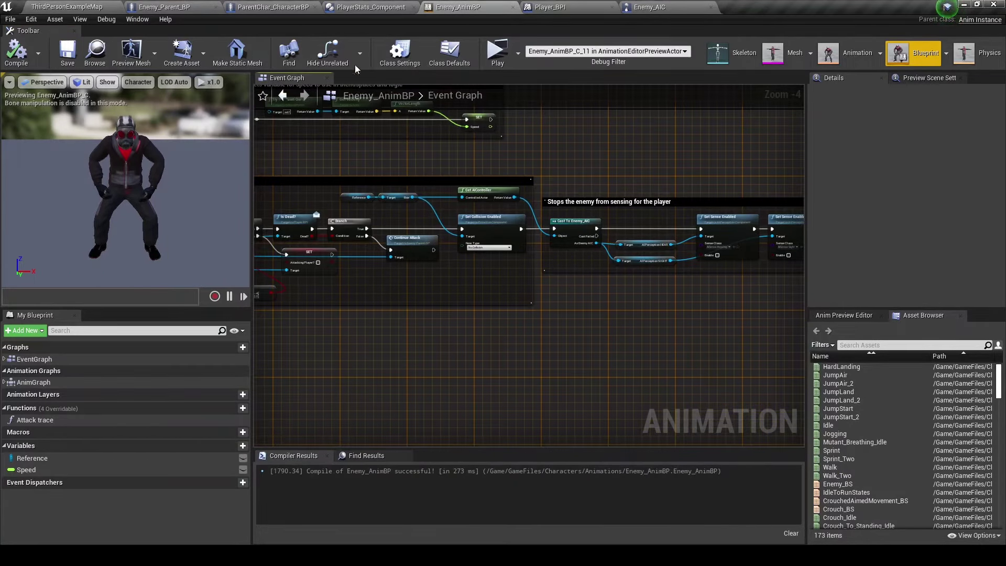
Uncheck Enemy_AIC's Debug Mode default value, closing the Player_BPI and Enemy_AIC tabs.
click(563, 12)
click(620, 11)
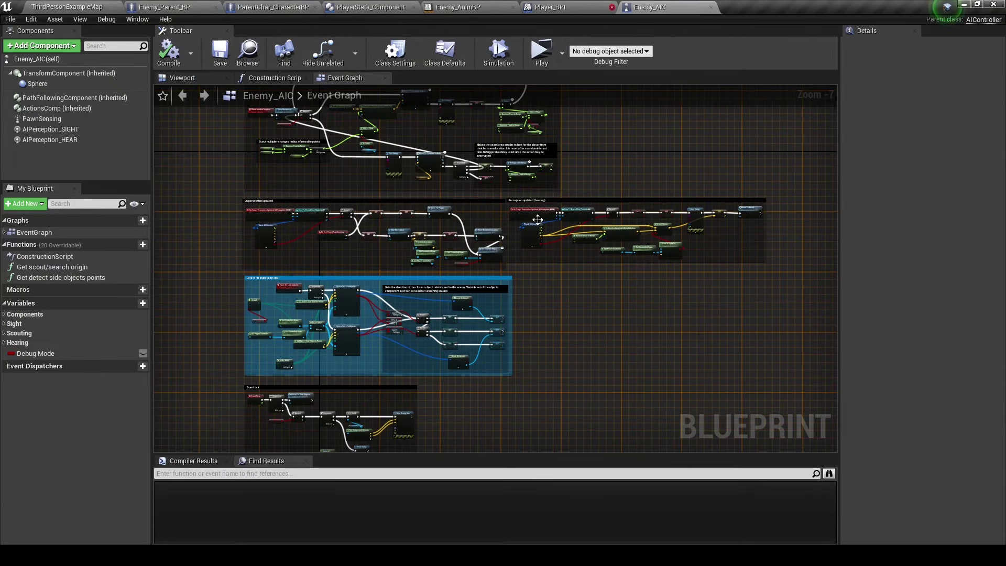
click(612, 6)
click(47, 353)
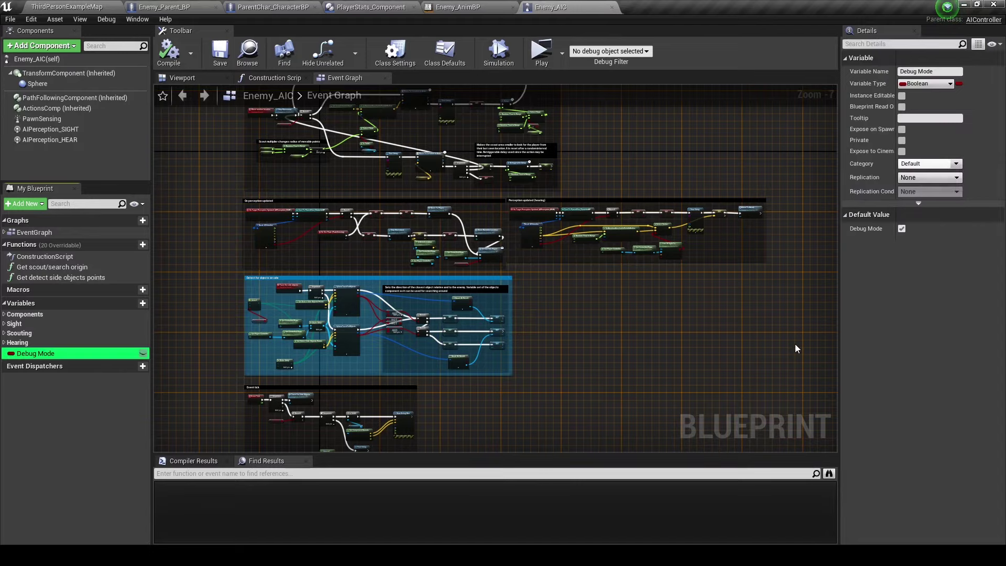
click(901, 228)
click(612, 7)
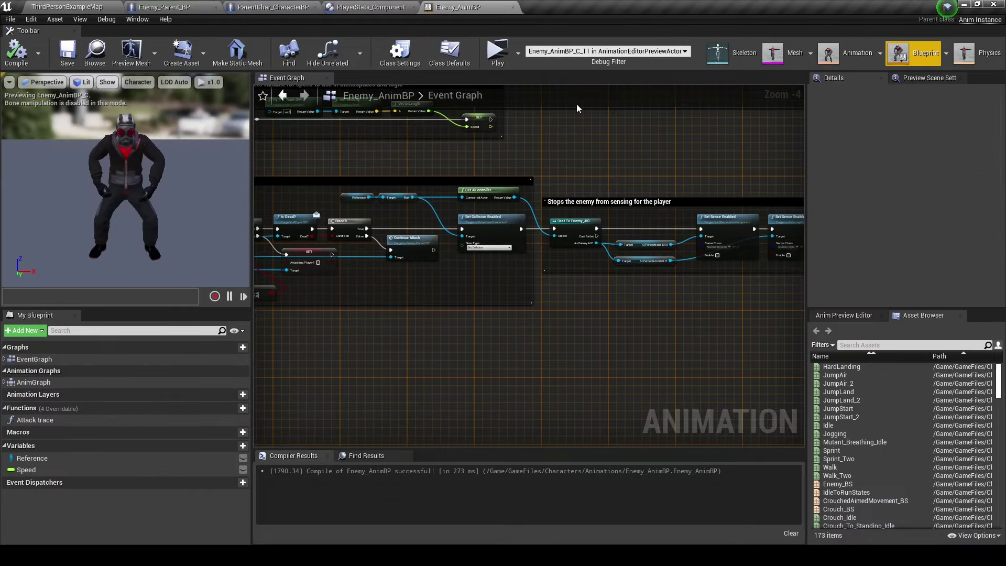
scroll(664, 292, up, 3)
scroll(597, 312, down, 1)
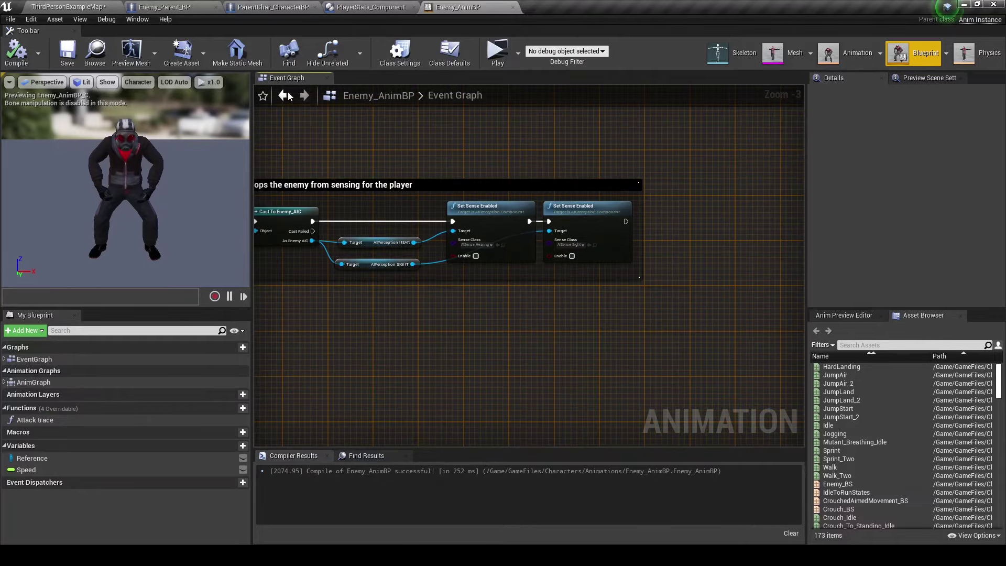
Delete PlayerStats_Component's debug Event Tick and Print String nodes, save, and open Is dead?
click(200, 14)
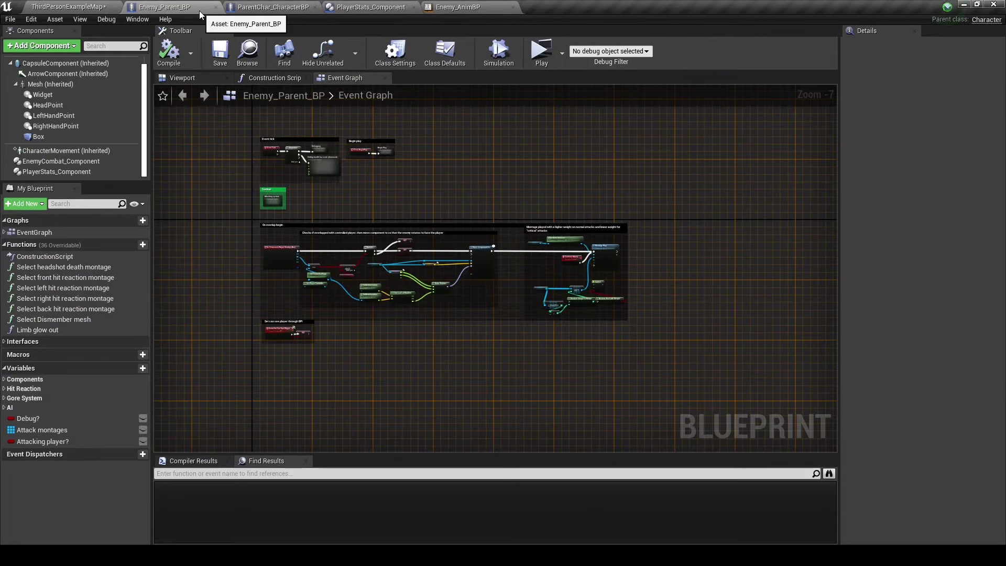
click(381, 5)
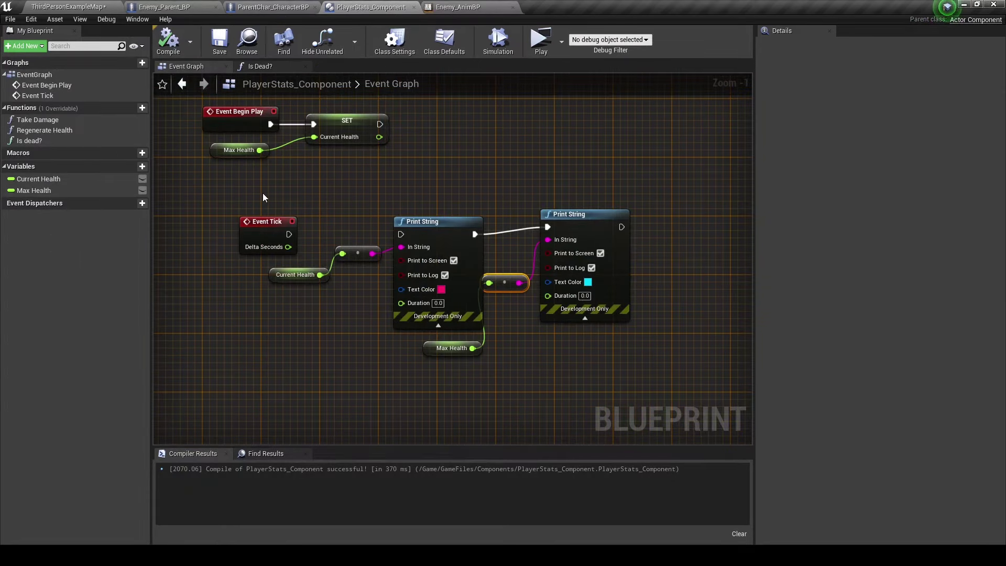
drag(230, 208, 595, 336)
key(Delete)
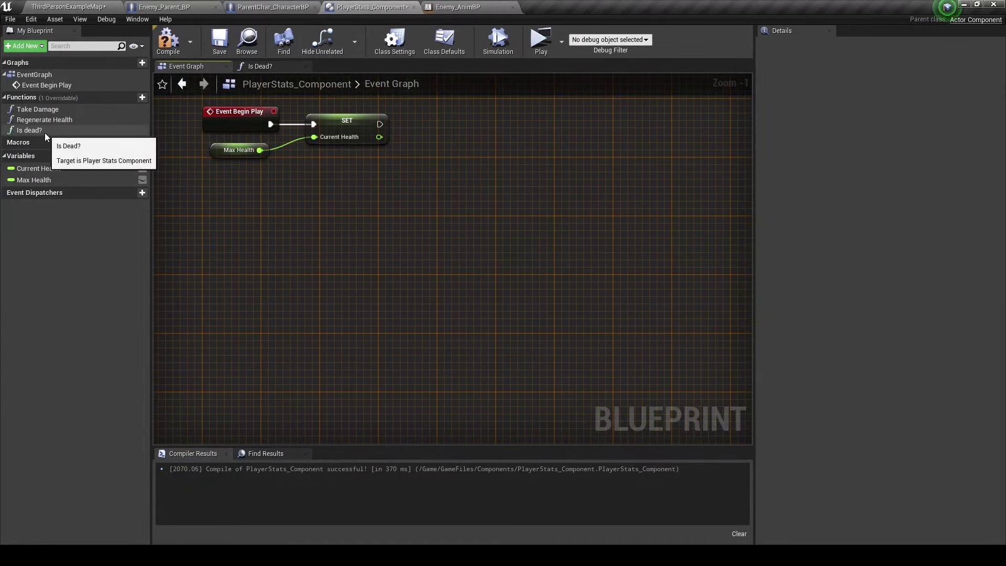
key(ctrl+s)
double_click(56, 131)
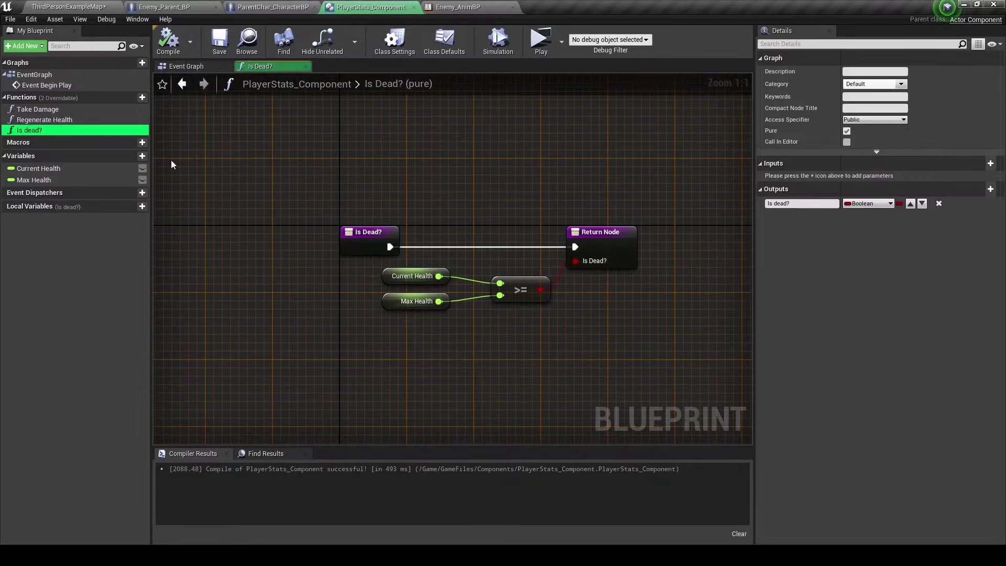
Open ParentChar_CharacterBP's 'If Health Is Not Max, Then Regenerate Slowly' collapsed graph.
click(195, 5)
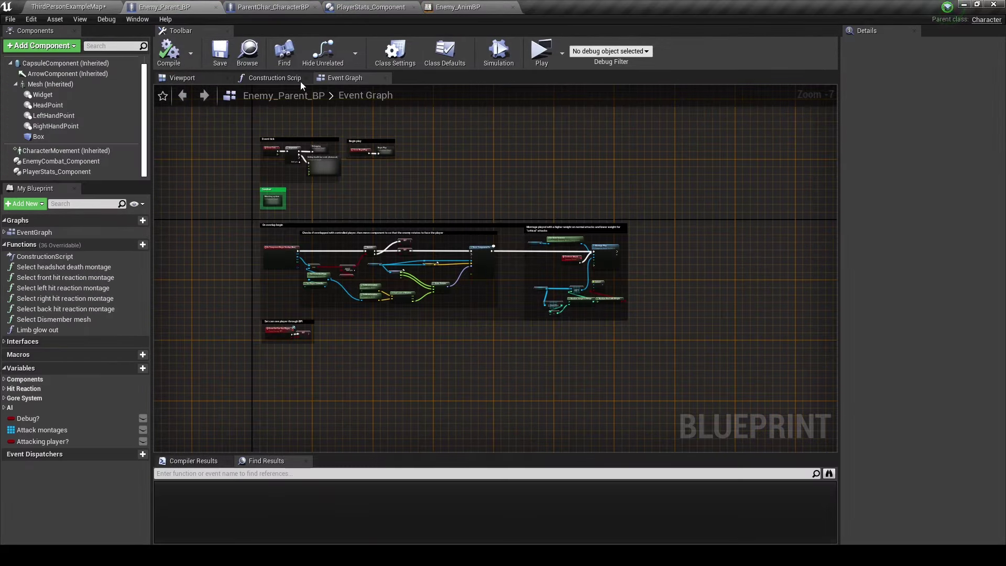
click(269, 8)
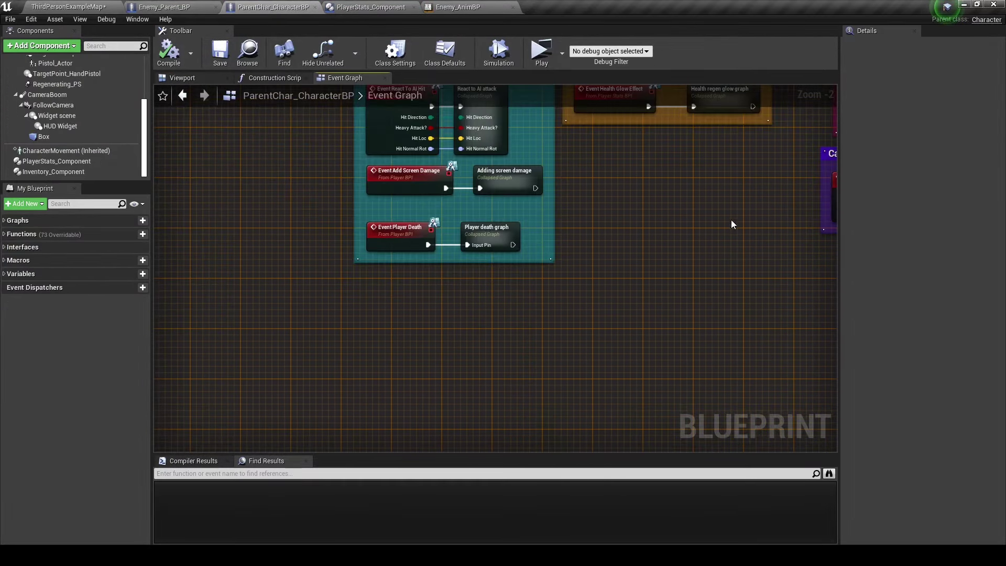
scroll(732, 224, down, 5)
right_drag(759, 183, 559, 168)
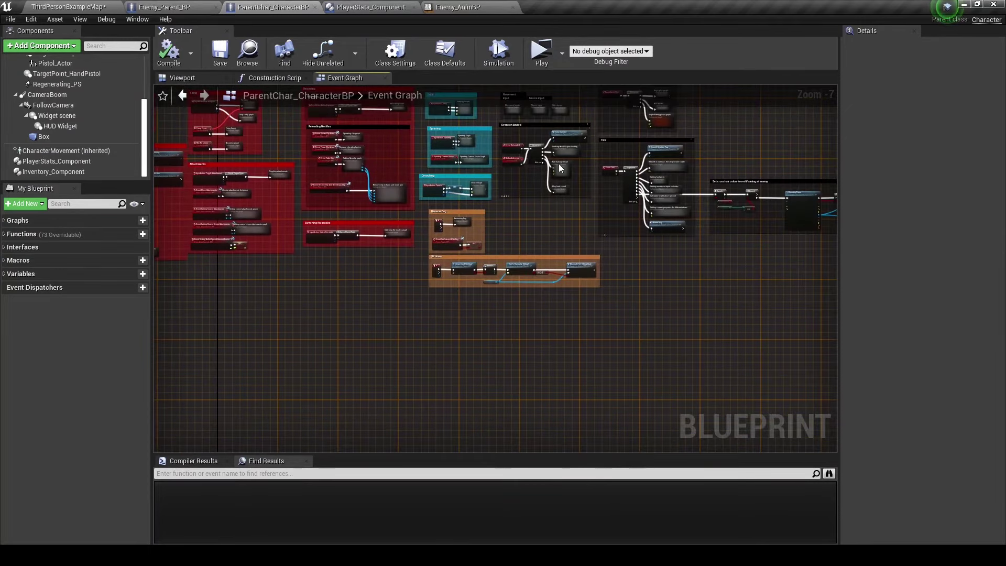
scroll(693, 212, up, 5)
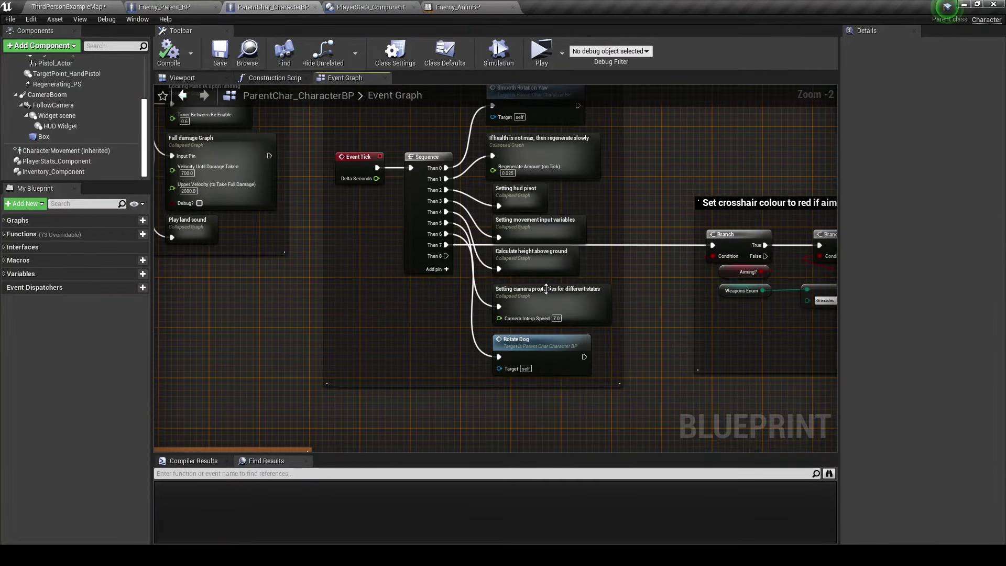
click(318, 479)
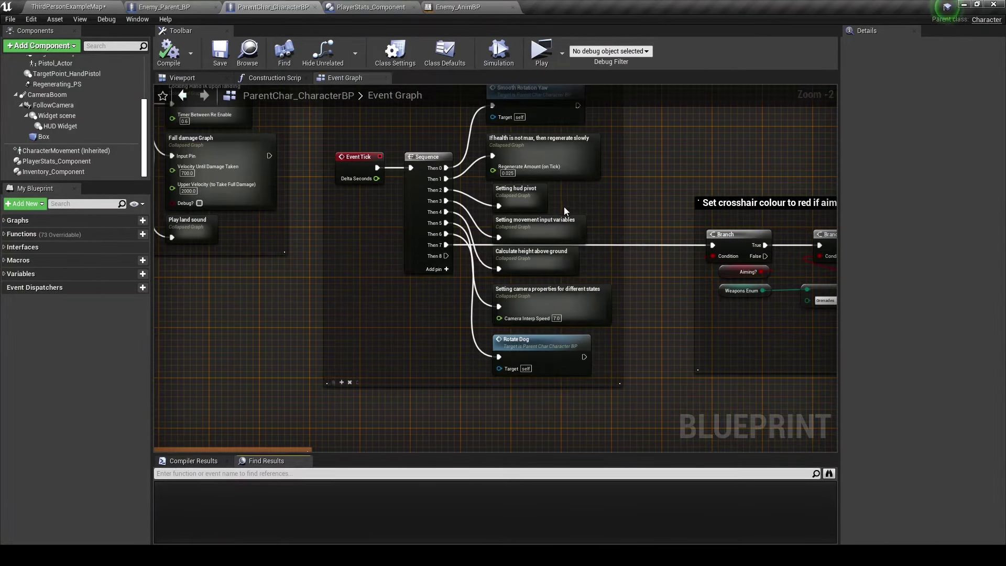
double_click(573, 156)
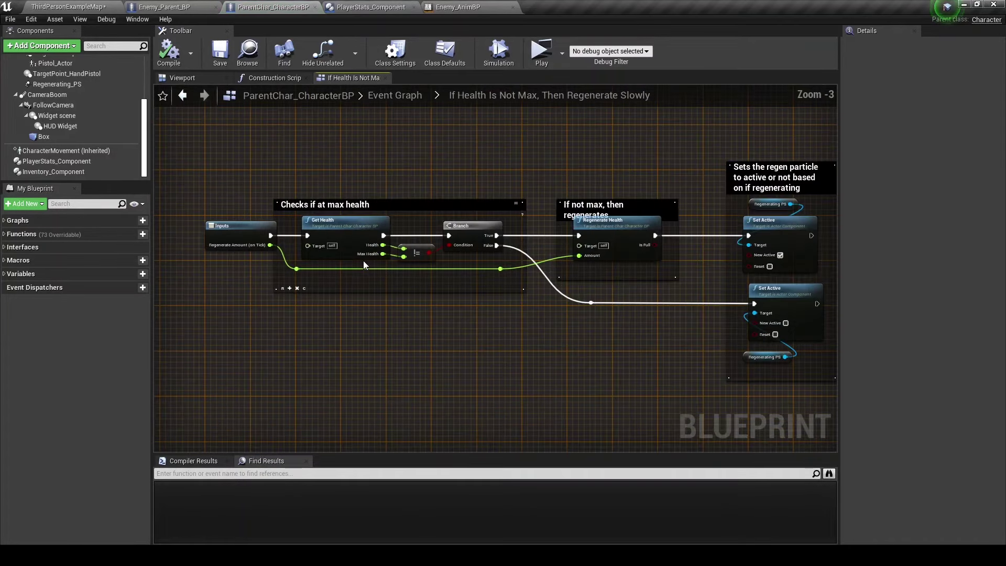
scroll(434, 242, up, 1)
right_drag(434, 242, 221, 238)
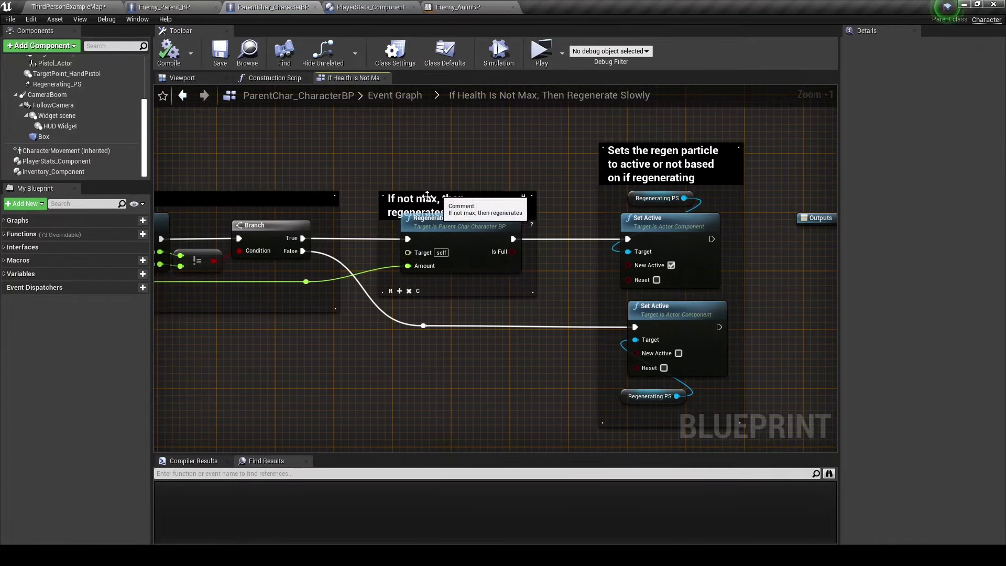
Wire the != result into the Branch condition and add an AND node from it.
right_drag(293, 230, 557, 228)
scroll(558, 229, up, 1)
click(470, 255)
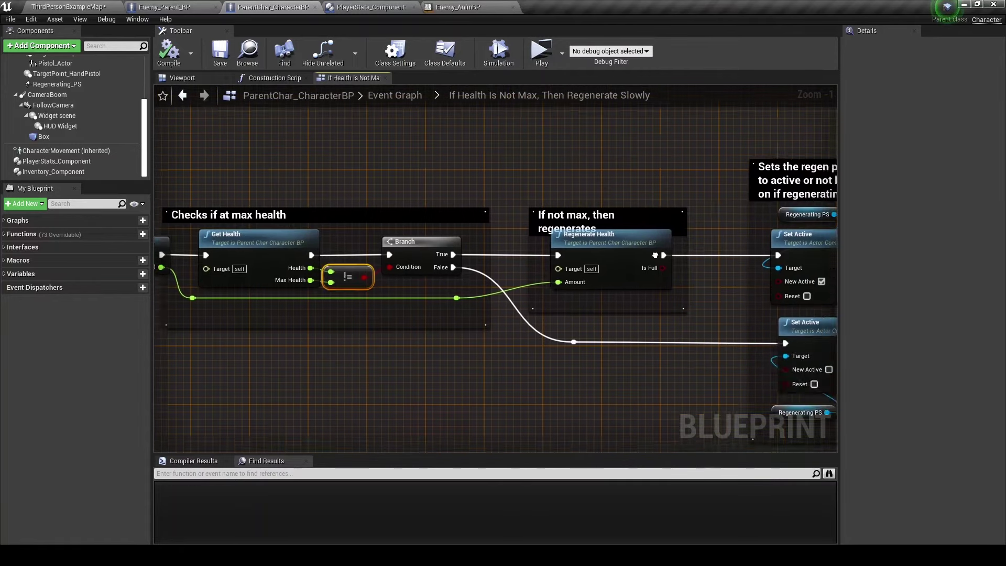
right_drag(470, 256, 178, 281)
mouse_move(511, 255)
right_down()
mouse_move(448, 219)
mouse_move(715, 233)
right_up()
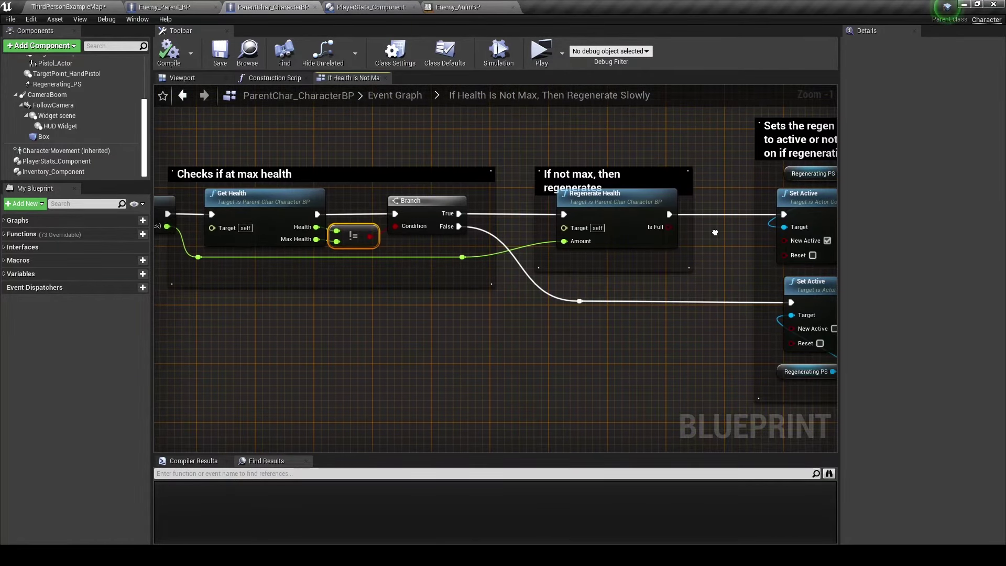
drag(419, 230, 370, 236)
right_drag(370, 228, 481, 218)
drag(520, 224, 529, 253)
text(and)
key(Return)
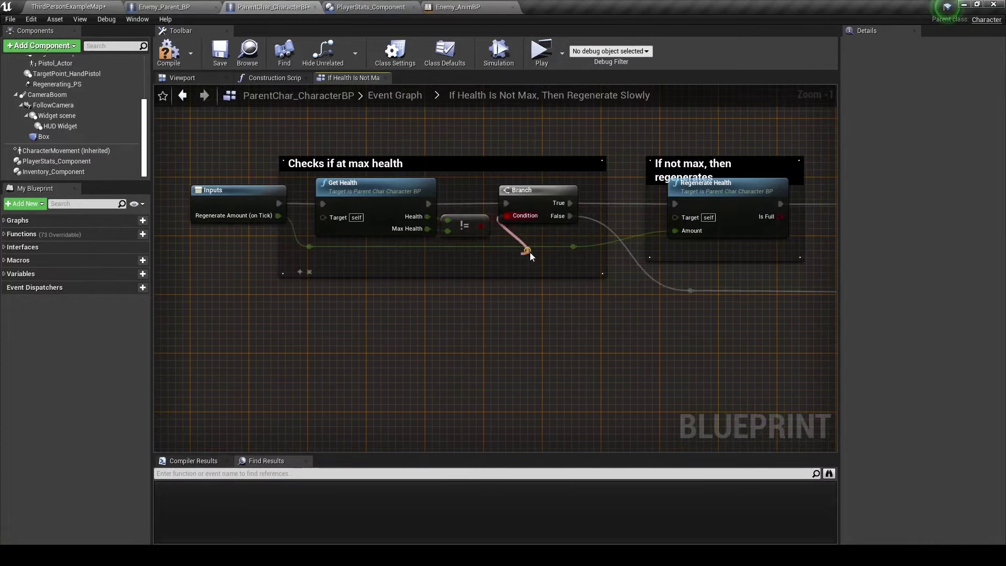
drag(564, 260, 534, 238)
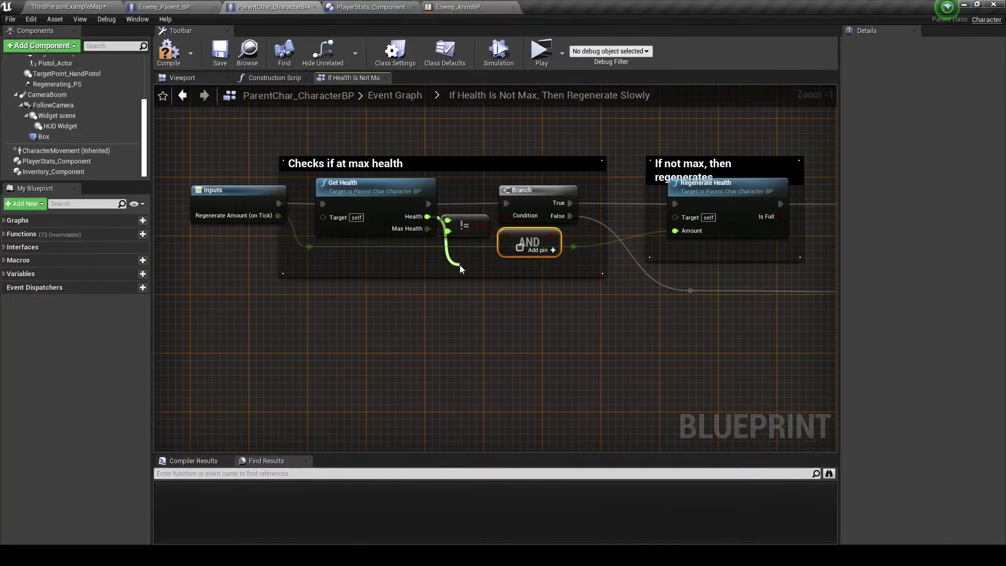
Add a Health <= Max Health comparison followed by a NOT node, then save.
drag(460, 265, 460, 266)
text(<=)
key(Return)
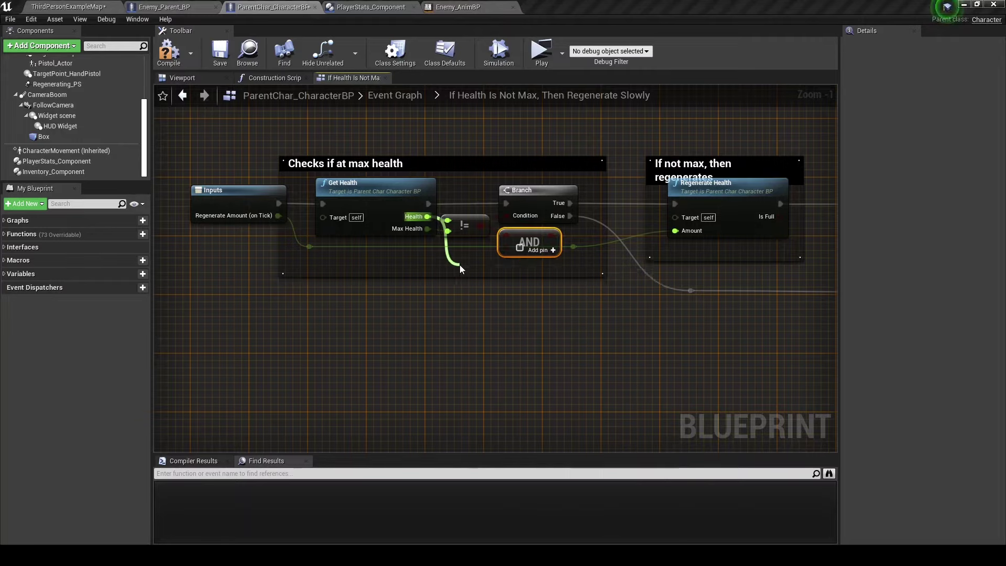
drag(431, 232, 427, 228)
mouse_move(486, 267)
mouse_down()
mouse_move(372, 243)
mouse_move(432, 270)
mouse_move(396, 262)
mouse_move(467, 257)
mouse_move(470, 267)
mouse_move(513, 247)
mouse_up()
text(not)
key(Return)
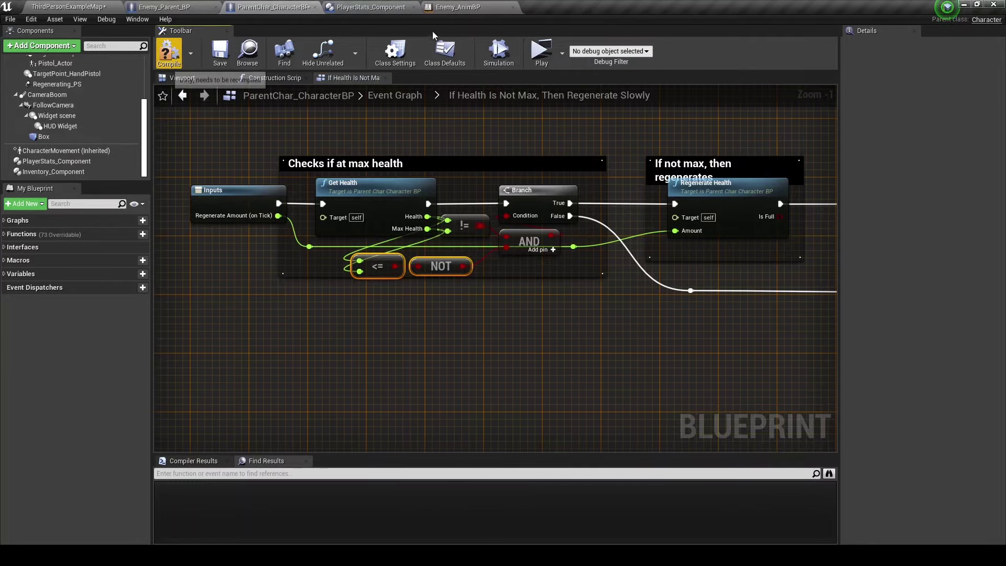
key(ctrl+s)
In Enemy_AnimBP, add a Print String reading 'DEAD' after Set Sense Enabled.
click(458, 8)
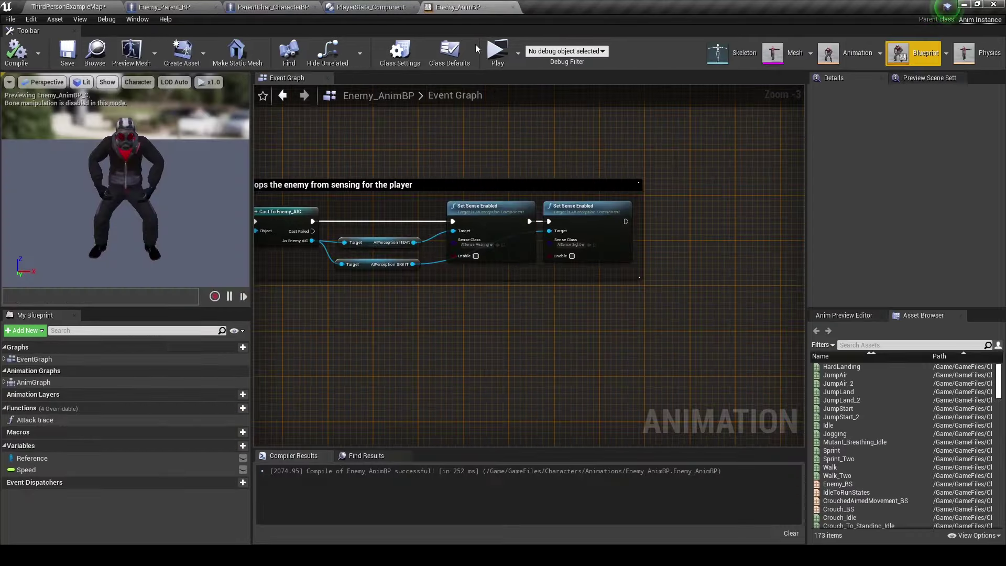
drag(626, 222, 666, 223)
text(print string)
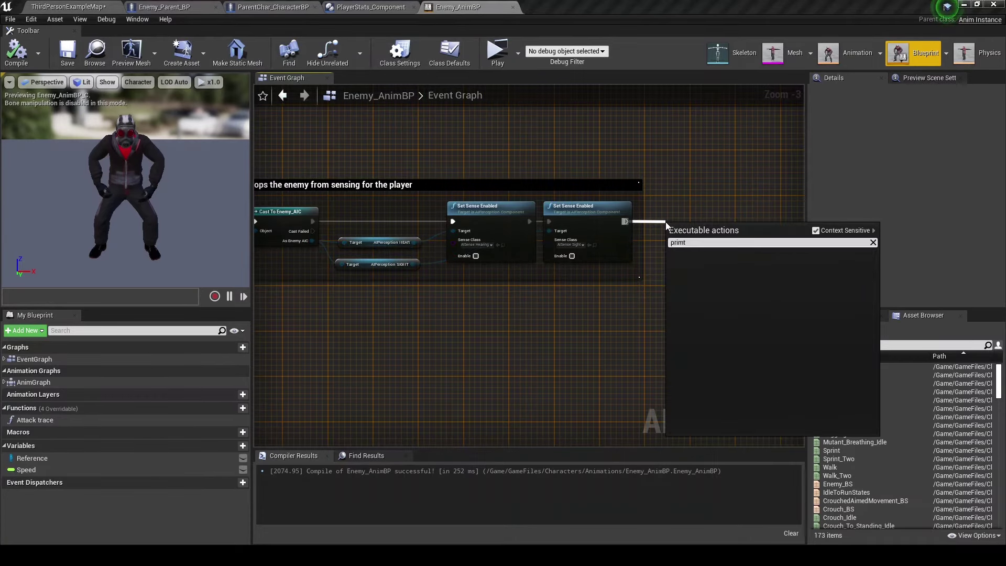
key(Return)
double_click(704, 248)
key(BackSpace)
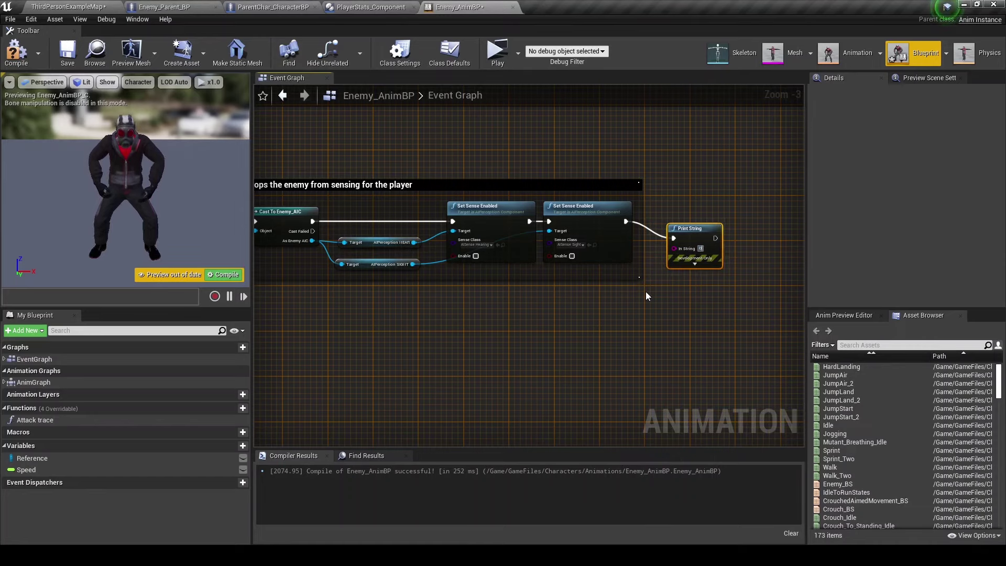
text(DEAD)
click(498, 122)
Play-test until the player dies, compile, and open the Is Dead? function.
click(498, 51)
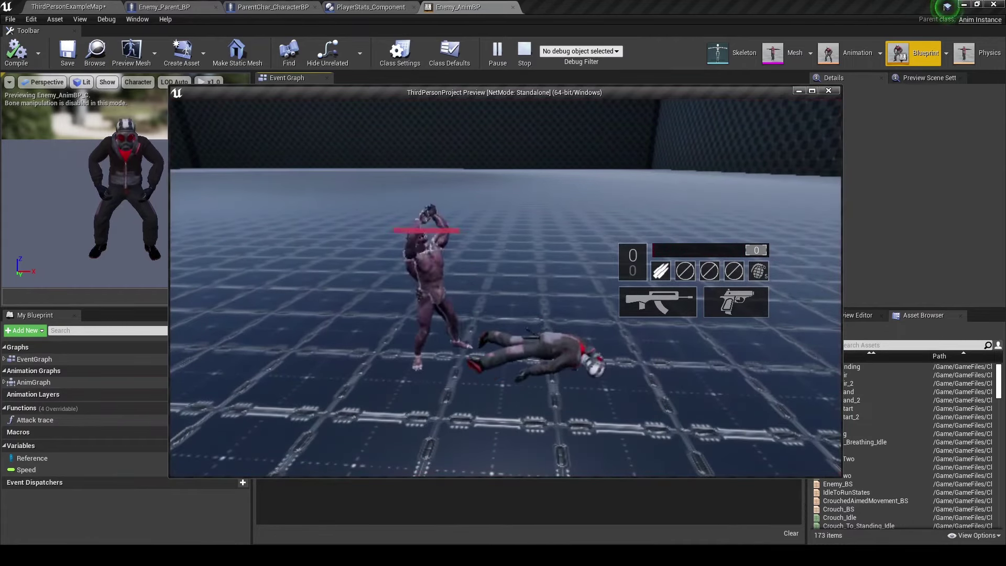
key(Escape)
right_drag(701, 259, 508, 232)
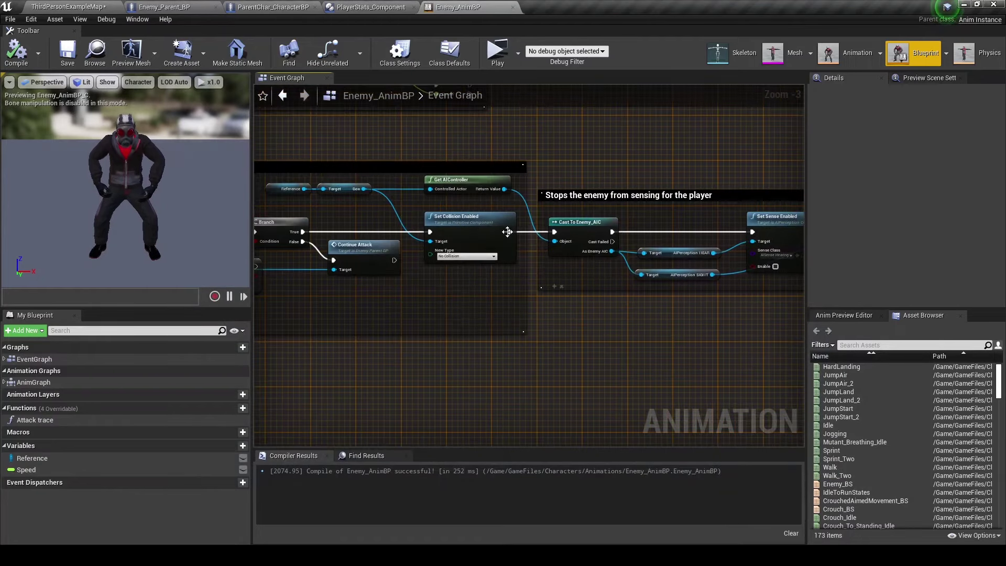
click(17, 55)
right_drag(353, 200, 561, 203)
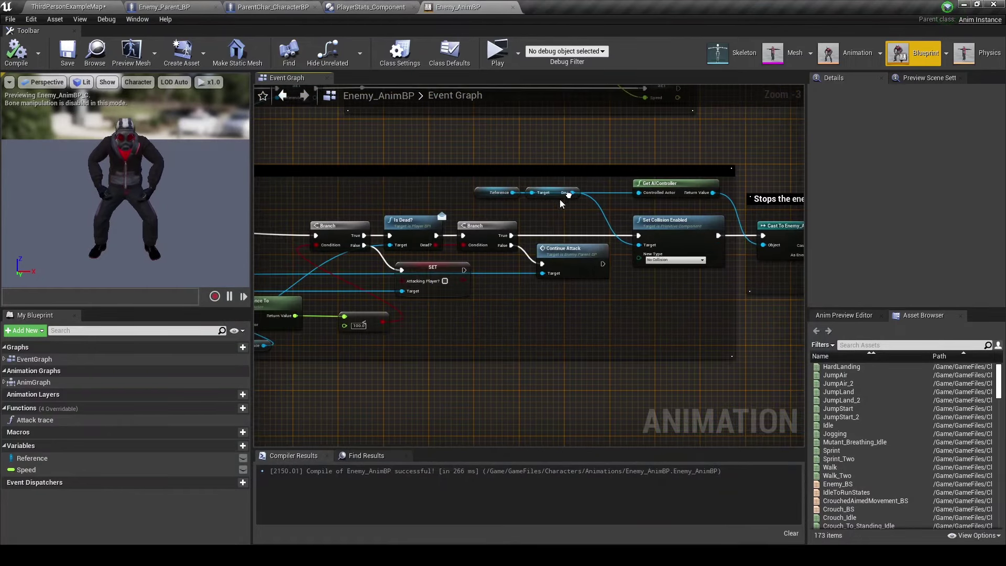
double_click(420, 228)
In Is Dead?, add a float + node on Max Health and feed it into the >= comparison.
click(371, 7)
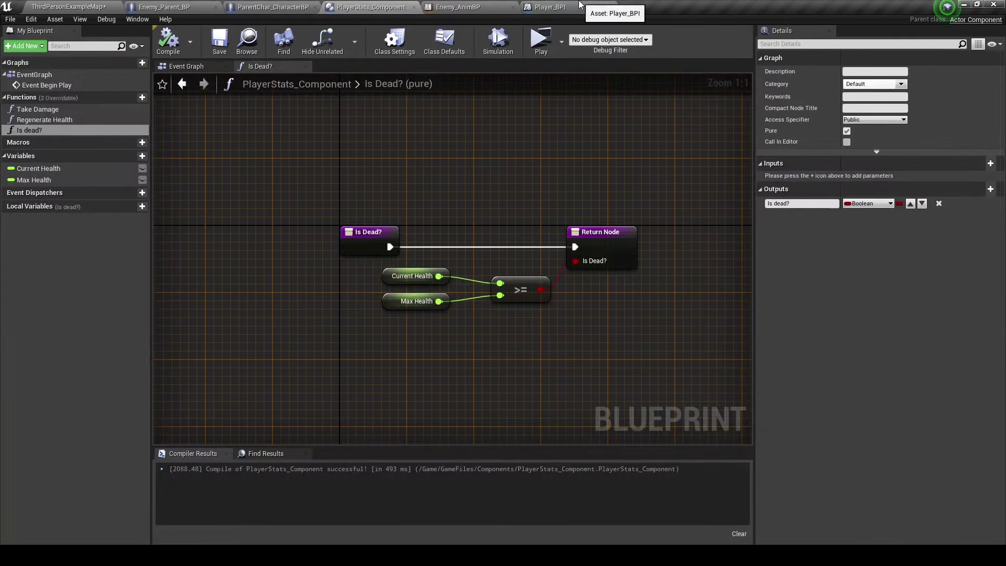
click(205, 68)
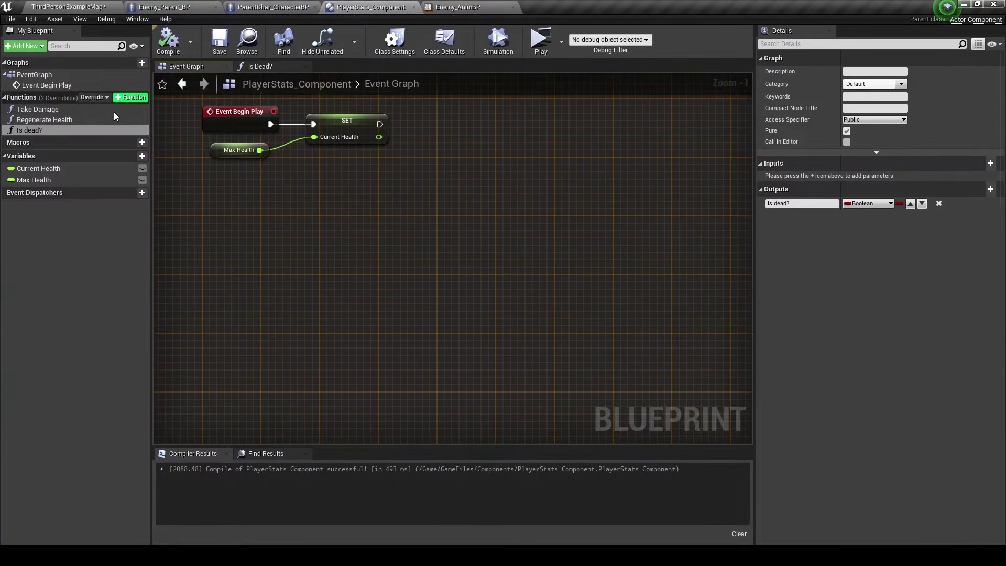
double_click(93, 130)
right_drag(595, 262, 502, 257)
drag(521, 242, 588, 243)
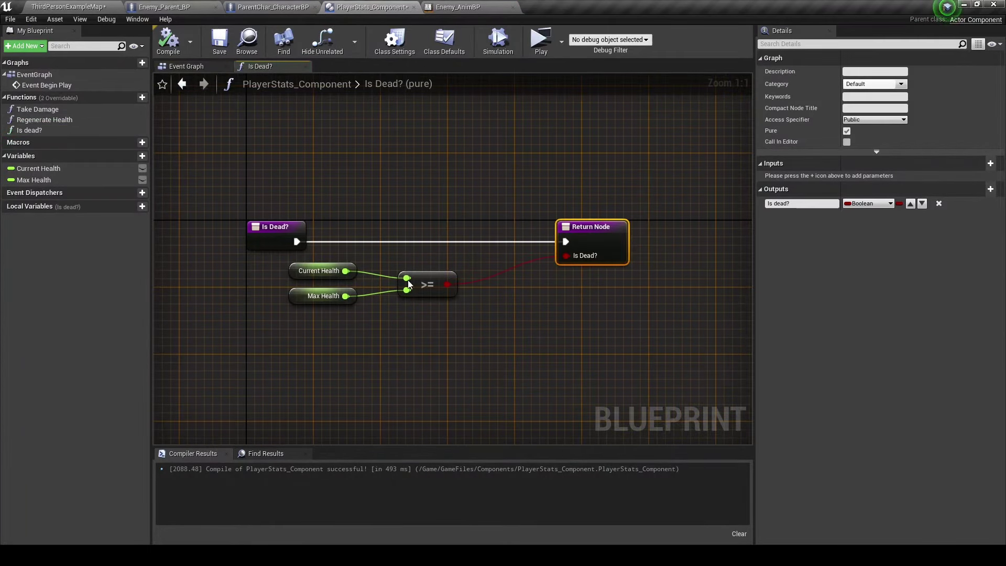
drag(356, 320, 314, 328)
text(+)
key(Return)
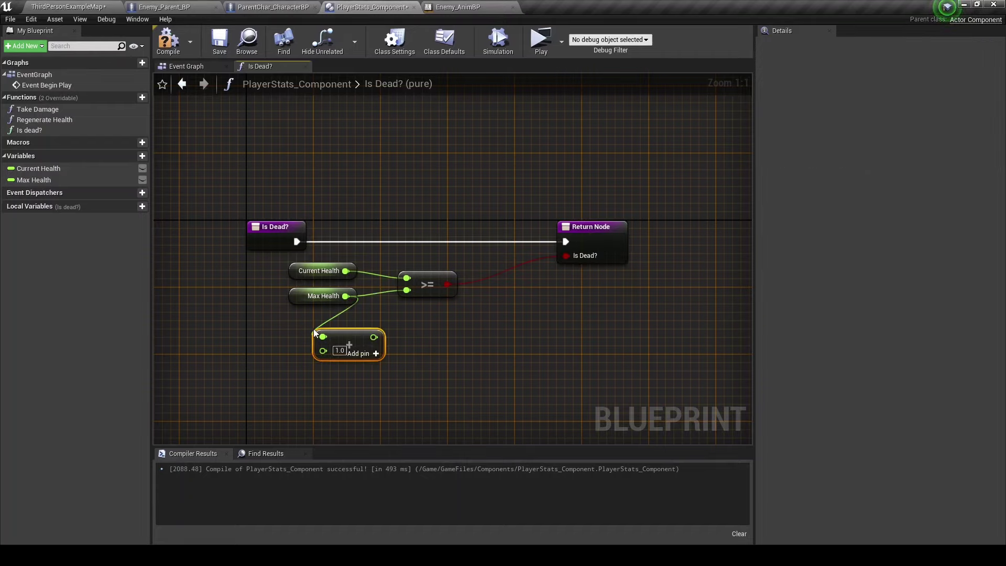
drag(374, 337, 410, 299)
drag(348, 342, 346, 329)
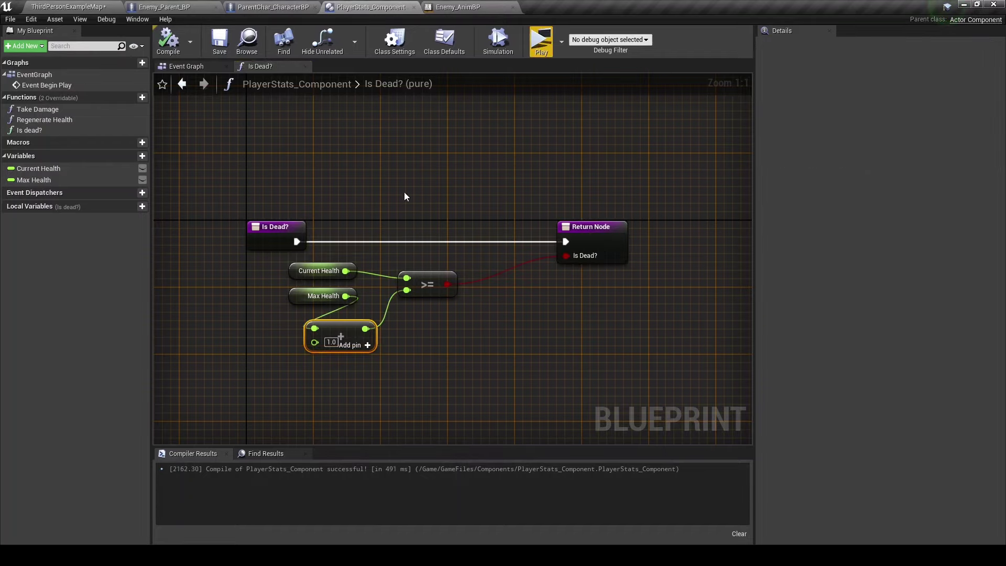
Play-test the change, then return to ParentChar_CharacterBP.
key(alt+p)
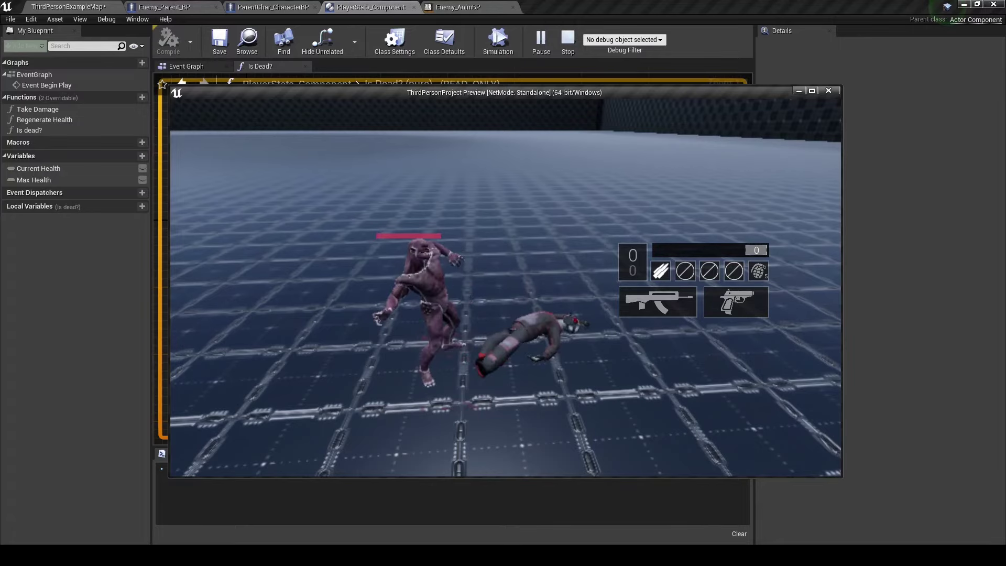
key(Escape)
click(284, 5)
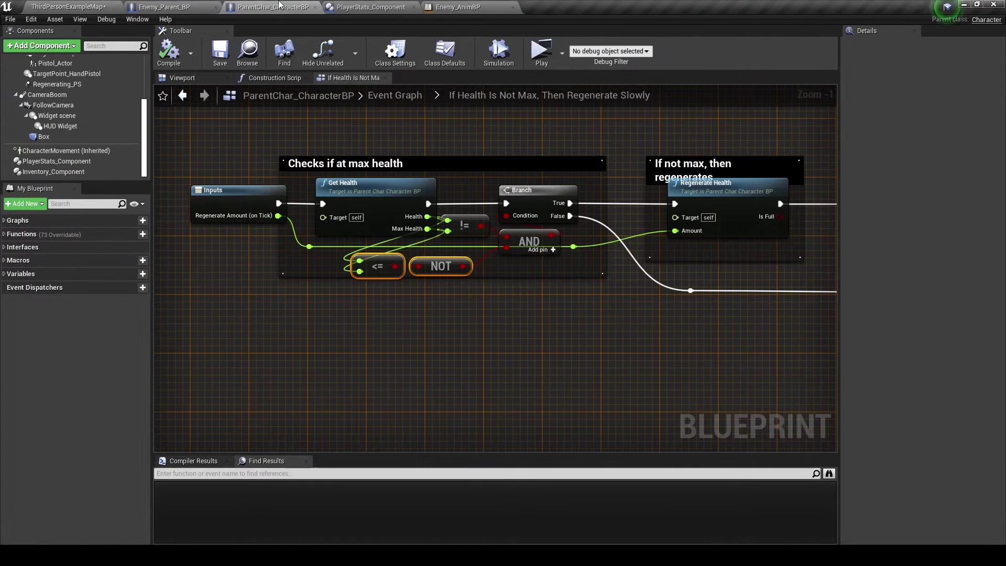
Insert a temporary Print String after Set Collision Enabled in Enemy_AnimBP and compile.
click(451, 7)
right_drag(596, 241, 370, 243)
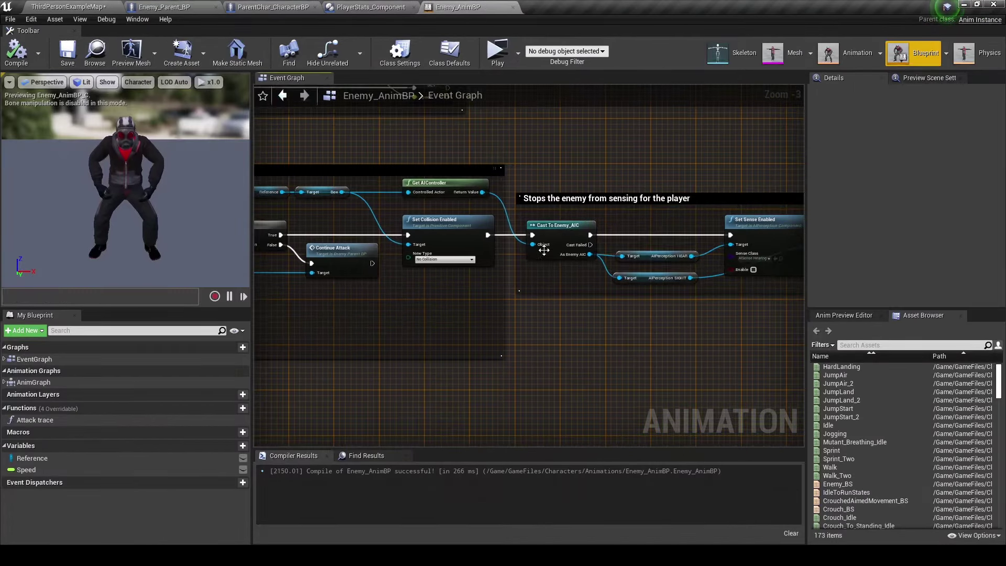
mouse_move(544, 250)
right_down()
mouse_move(314, 249)
mouse_move(578, 240)
right_up()
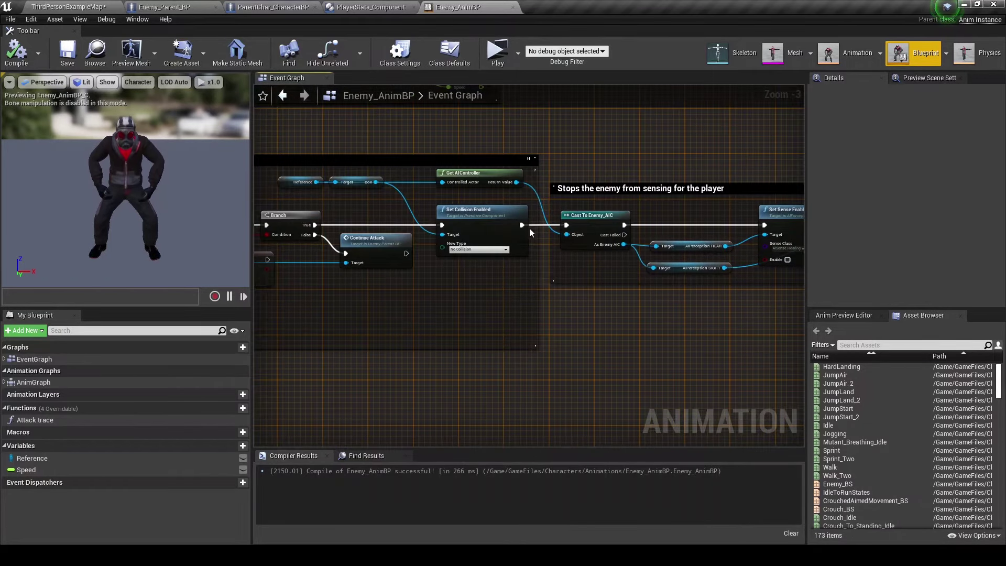
drag(522, 224, 475, 285)
text(print)
key(Return)
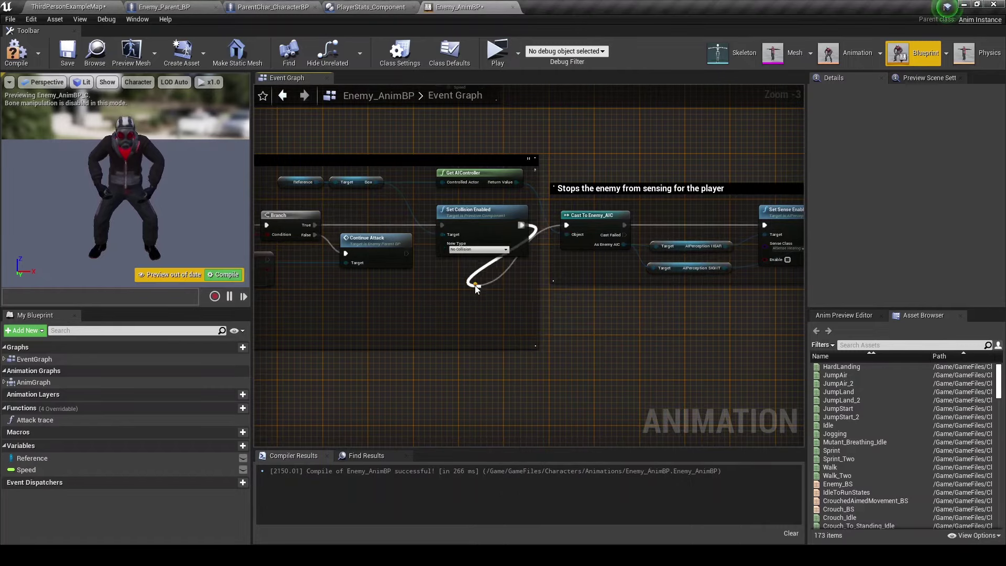
click(14, 61)
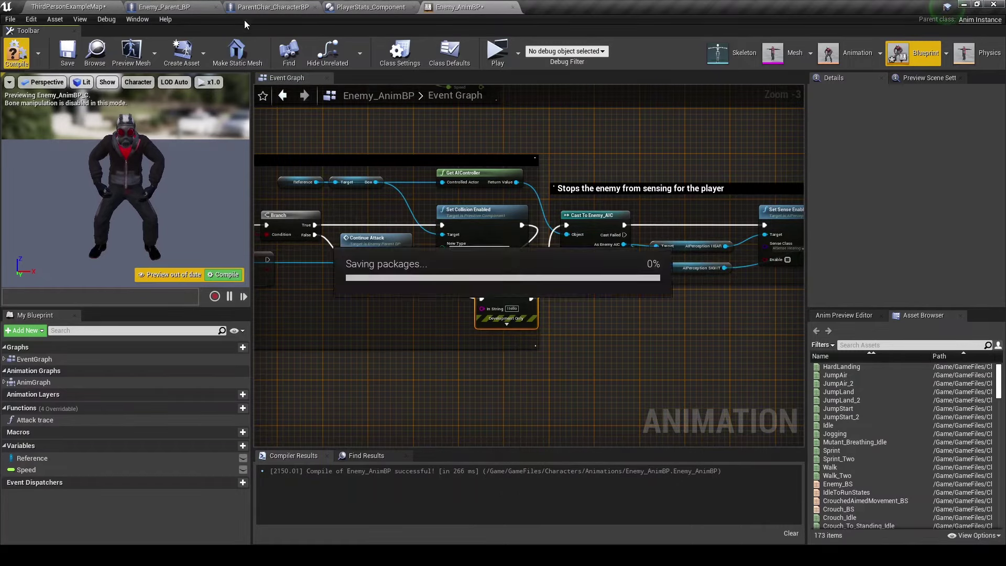
Play-test, save Enemy_AnimBP without the debug print, and return to ParentChar_CharacterBP.
click(273, 7)
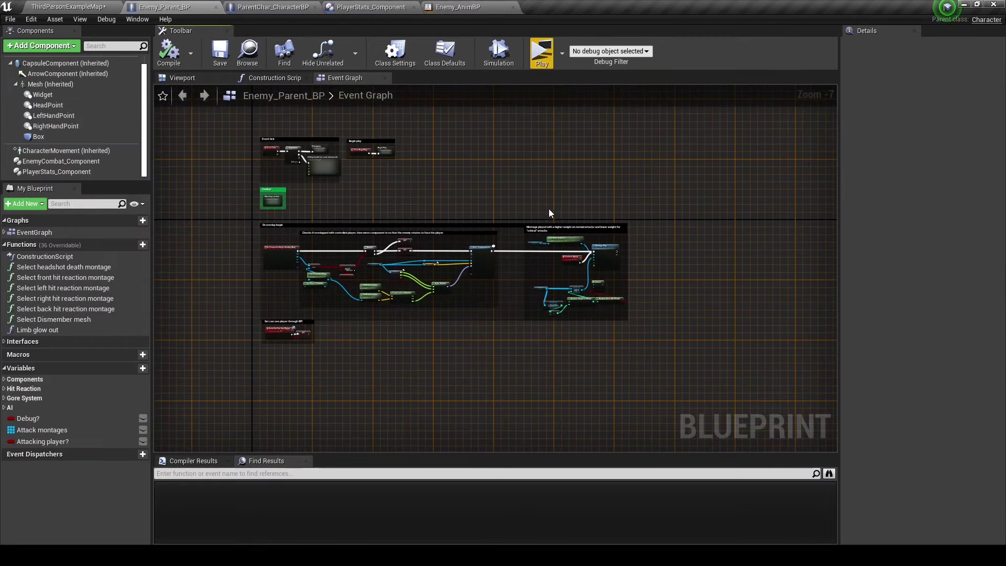
key(alt+p)
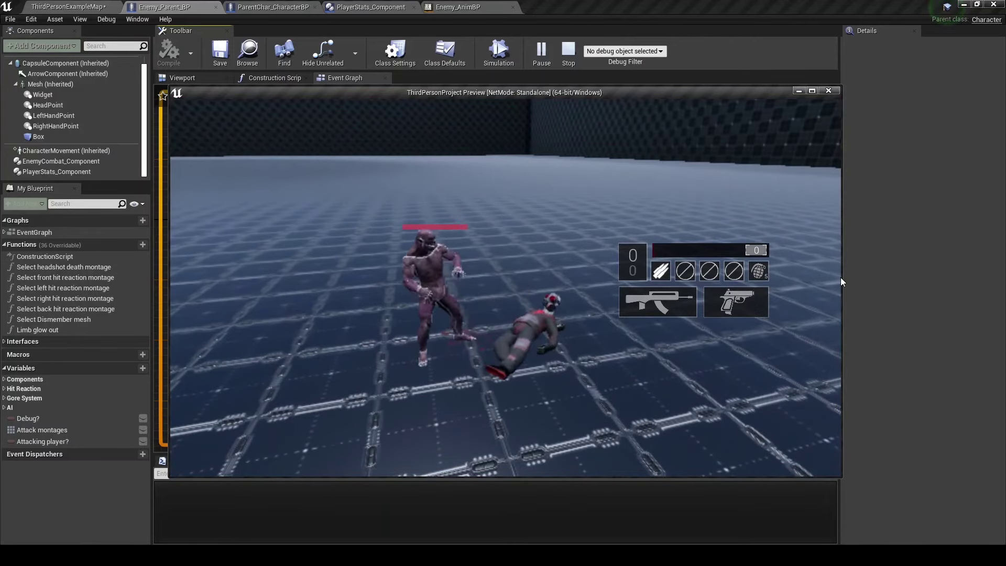
key(Escape)
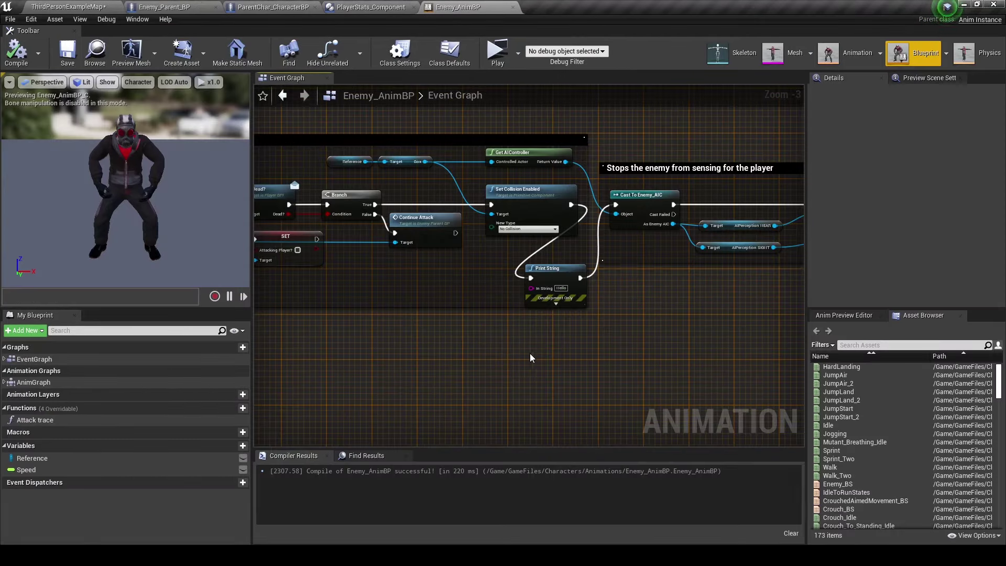
key(ctrl+s)
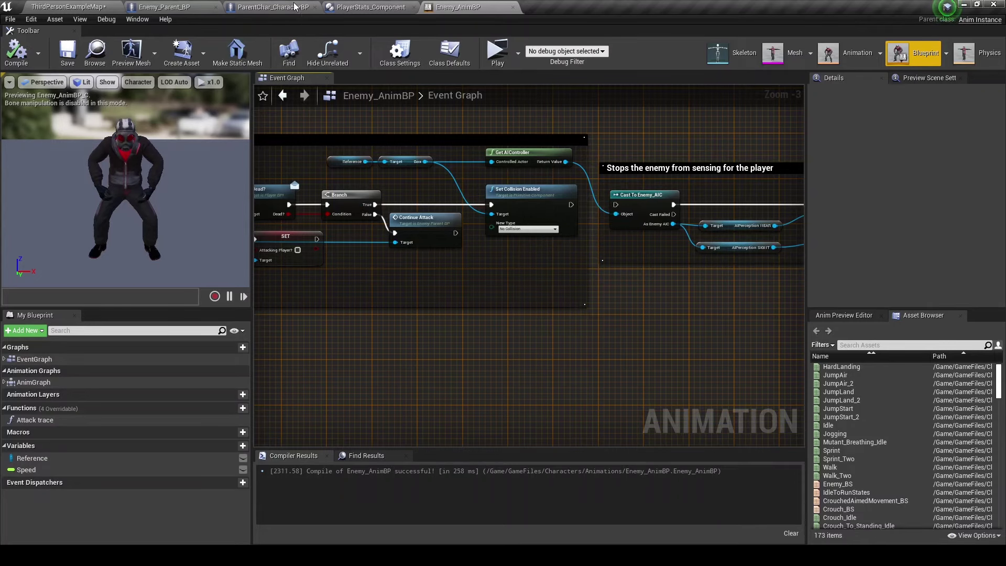
click(299, 8)
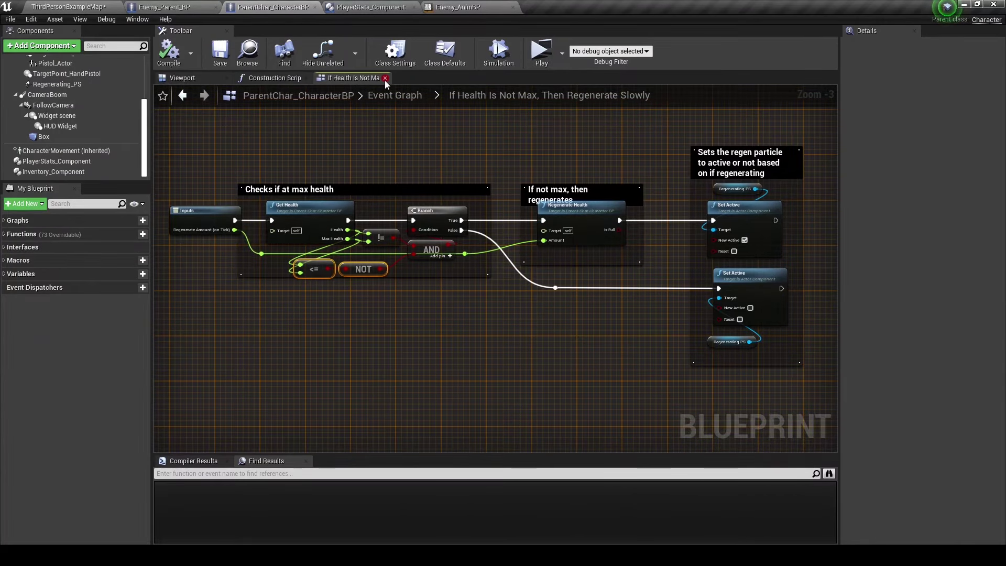
Leave the health regeneration graph and open the collapsed Player Death Graph.
click(385, 78)
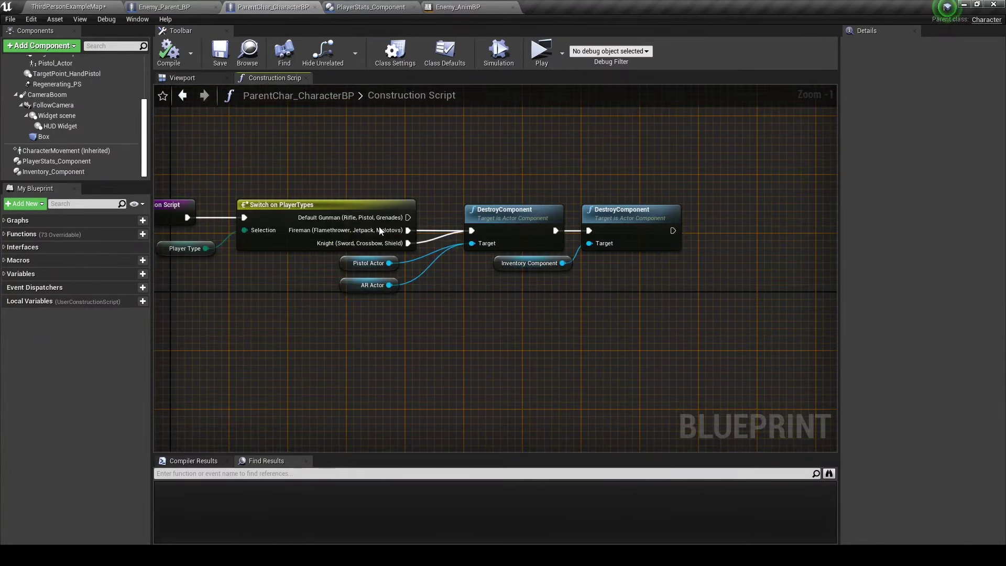
click(7, 224)
double_click(35, 233)
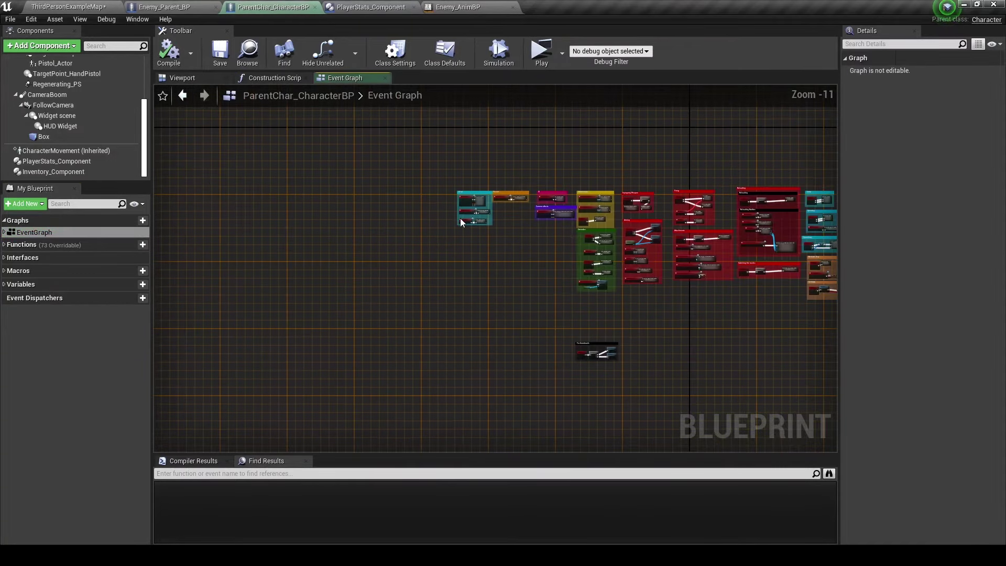
double_click(510, 278)
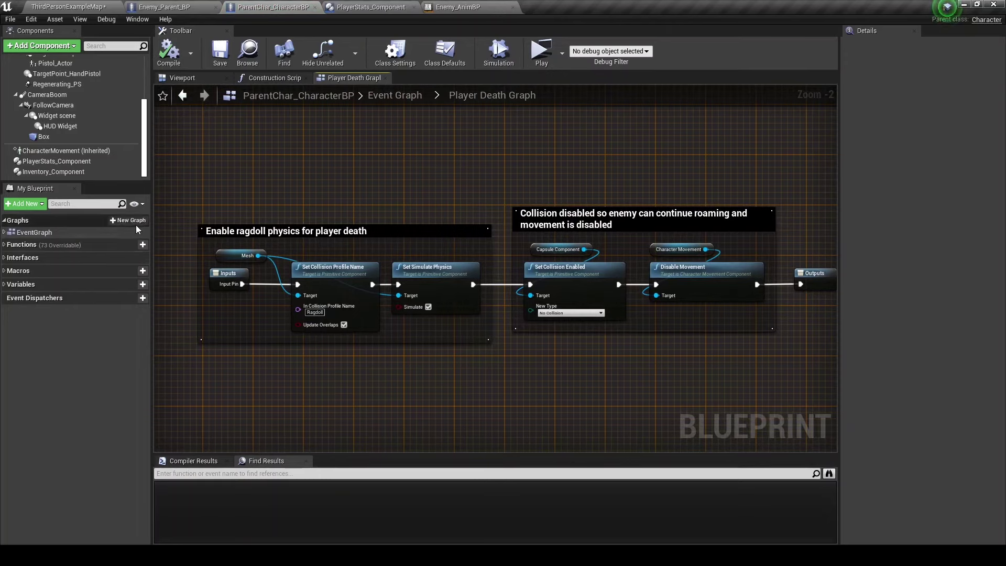
Add a Dead? Boolean set to true after Disable Movement, then save the blueprint.
click(21, 284)
scroll(67, 340, down, 2)
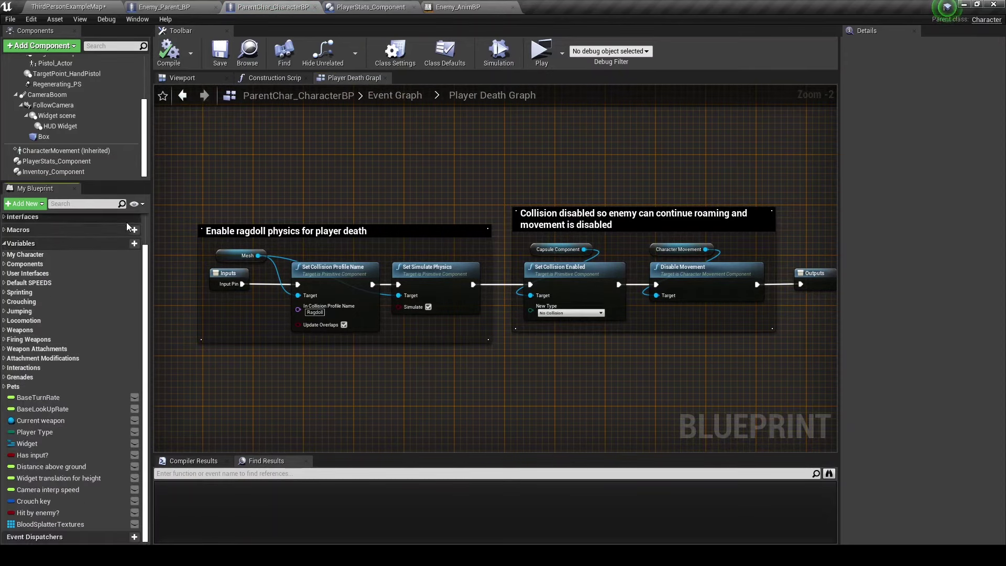
click(133, 245)
text(Dead?)
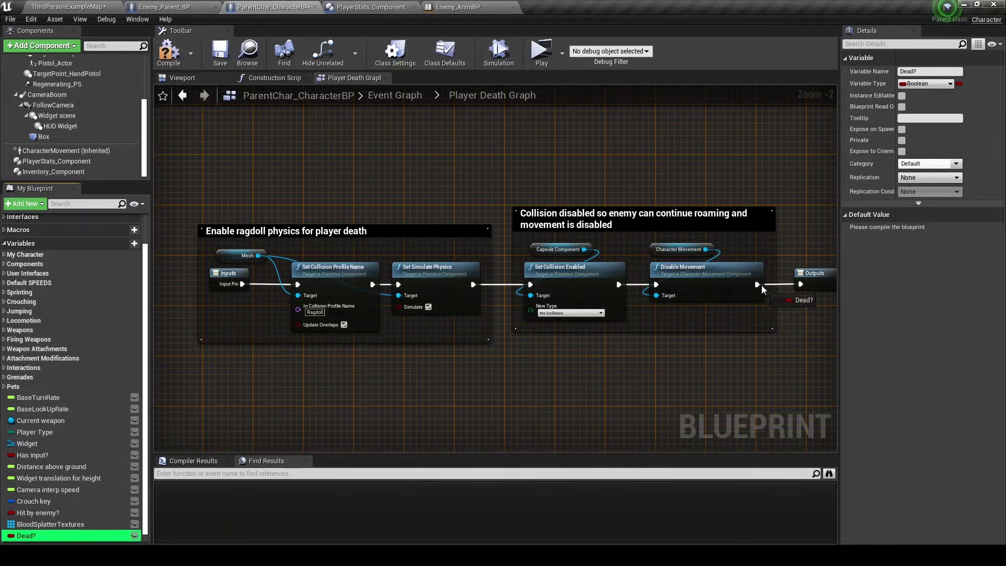
right_drag(793, 283, 538, 280)
click(564, 295)
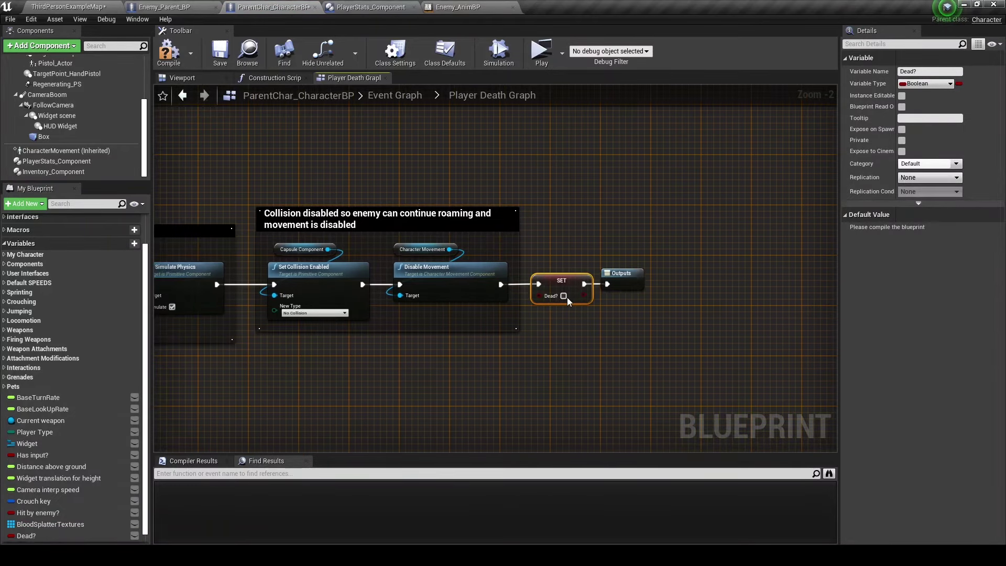
scroll(552, 271, down, 2)
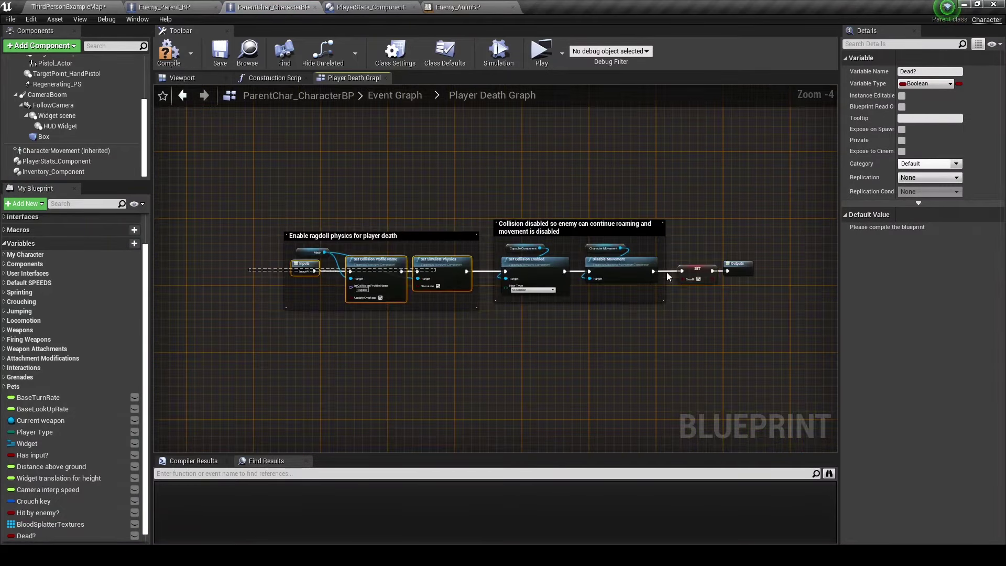
drag(668, 277, 764, 277)
key(ctrl+s)
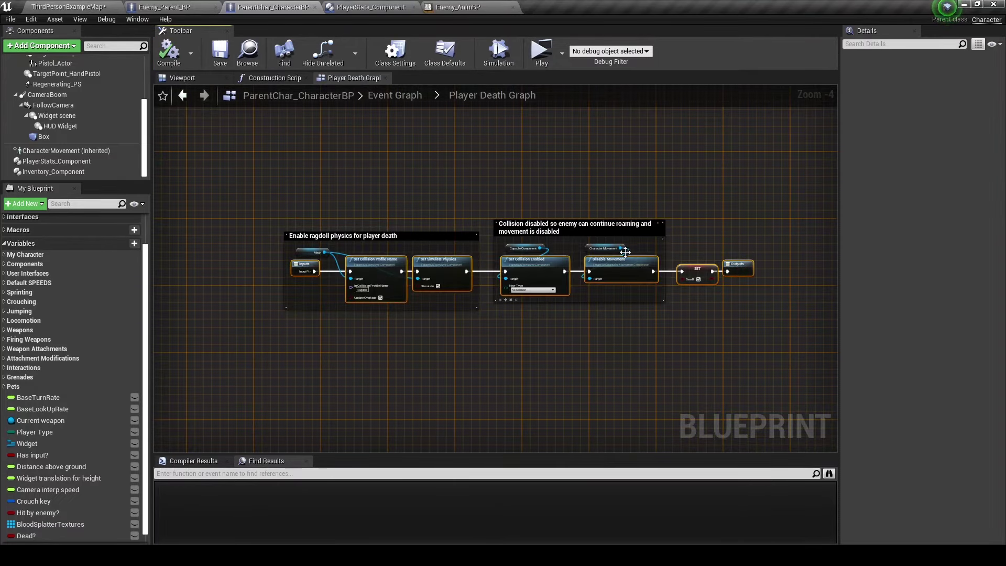
click(370, 99)
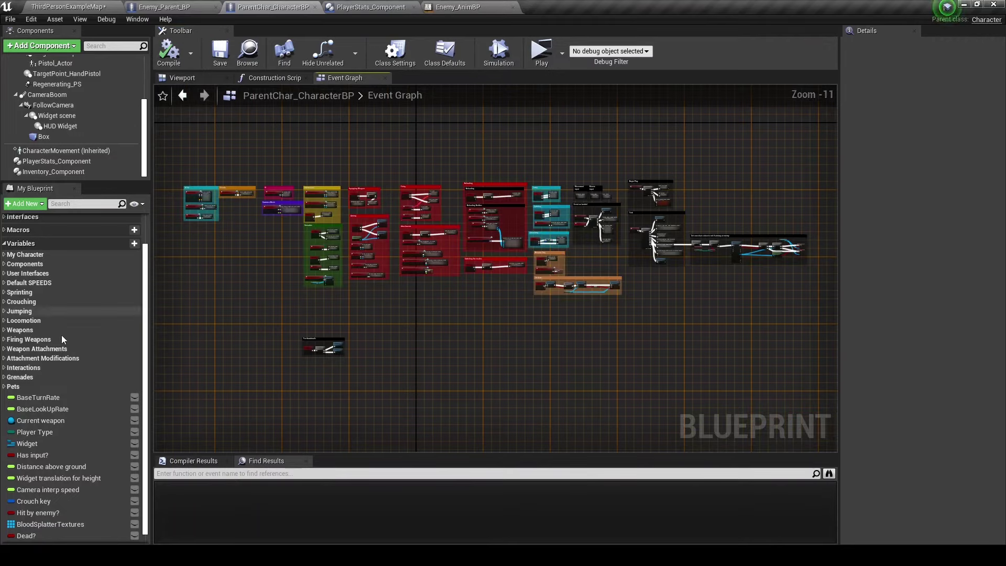
Inspect the Dead? variable and remove the Is dead? function from PlayerStats_Component.
scroll(60, 255, up, 3)
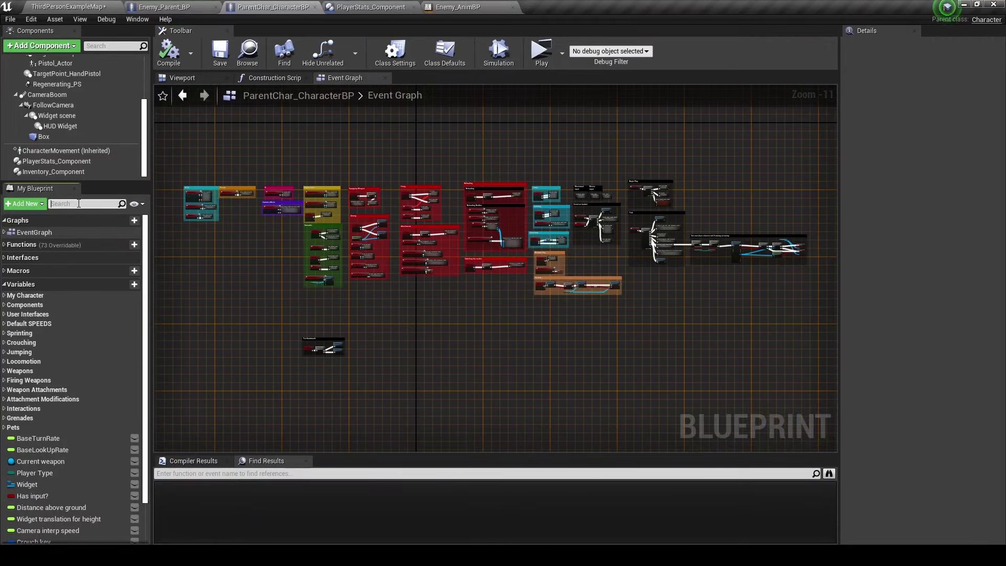
text(dead)
click(31, 307)
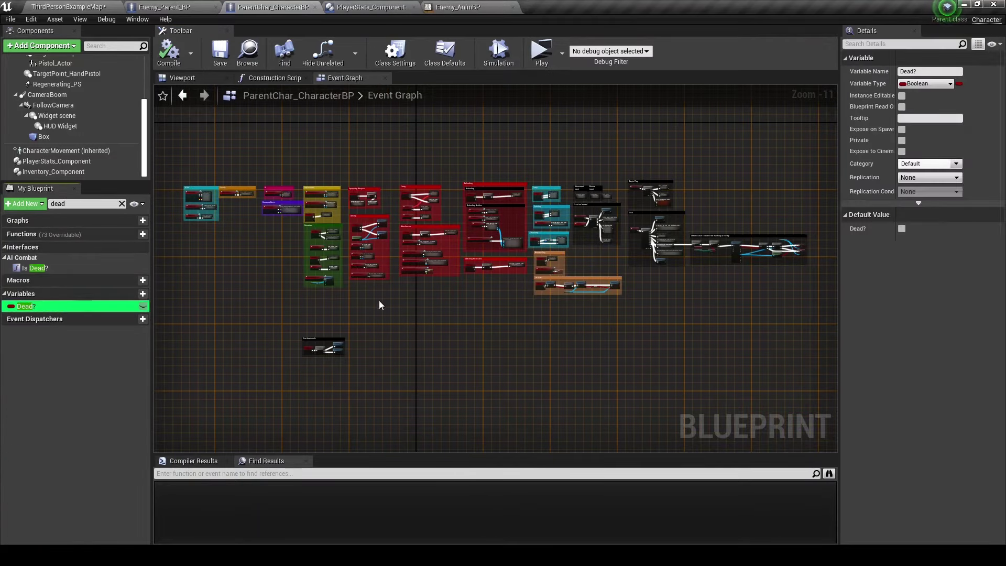
double_click(46, 270)
double_click(540, 305)
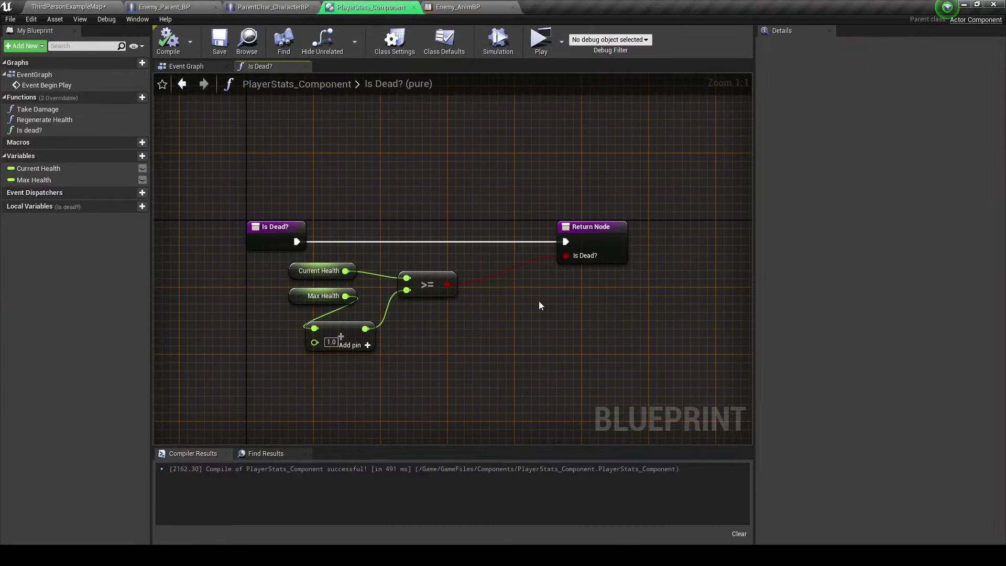
click(306, 66)
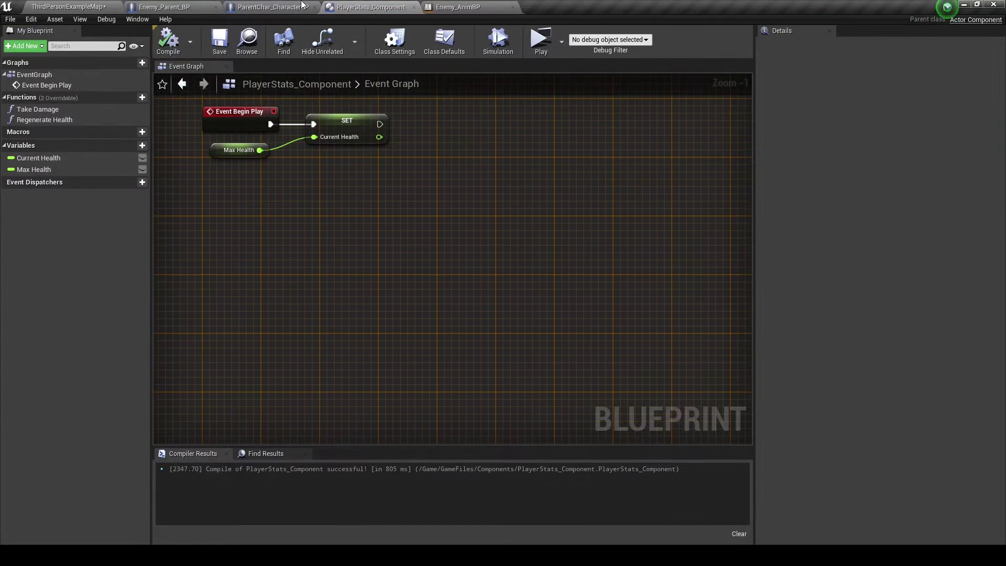
Make ParentChar_CharacterBP's Is Dead? return the Dead? variable, and save.
click(302, 5)
key(Delete)
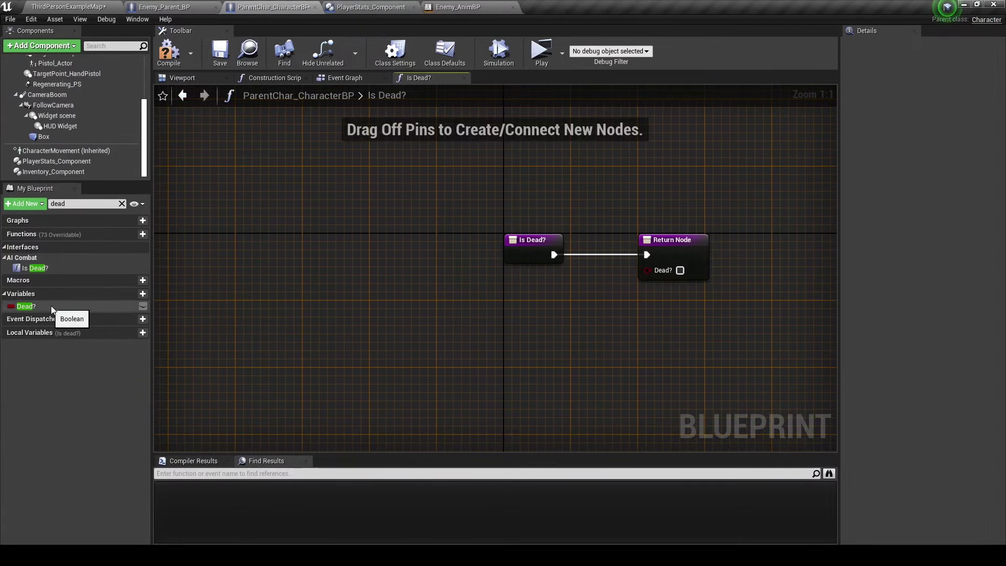
drag(25, 306, 654, 276)
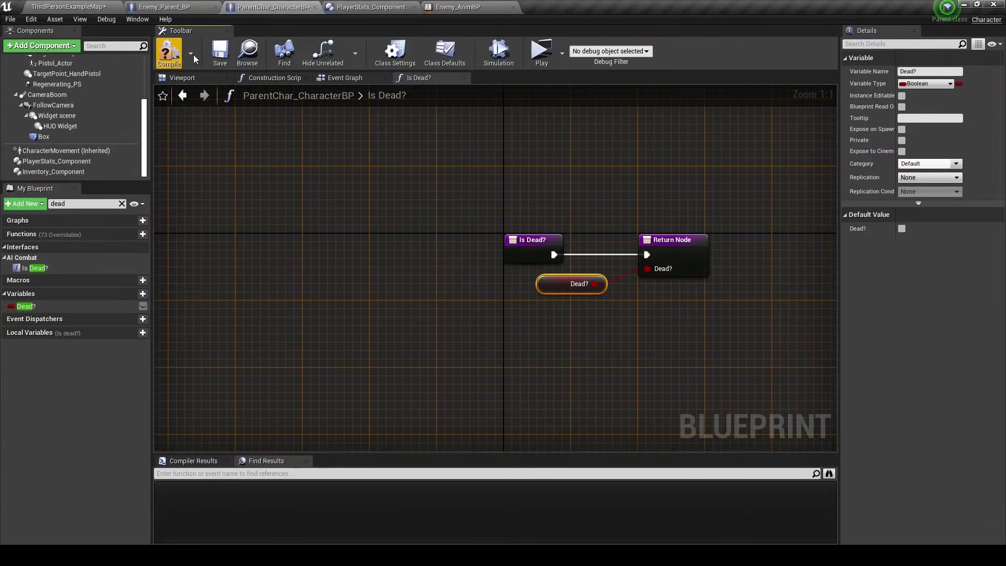
key(ctrl+s)
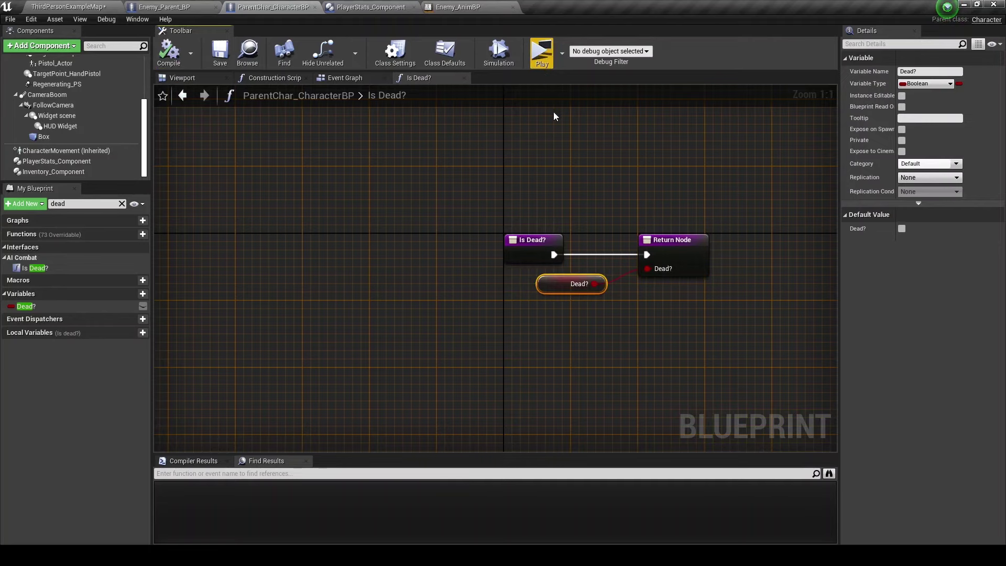
Play-test the enemy's reaction to player death, then bring up Enemy_Parent_BP.
key(alt+p)
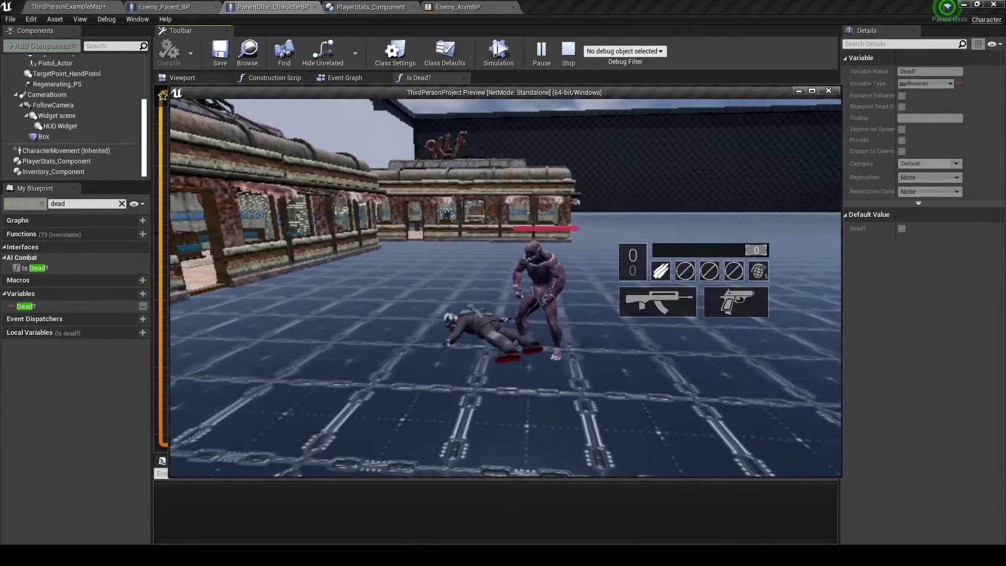
key(Escape)
click(370, 7)
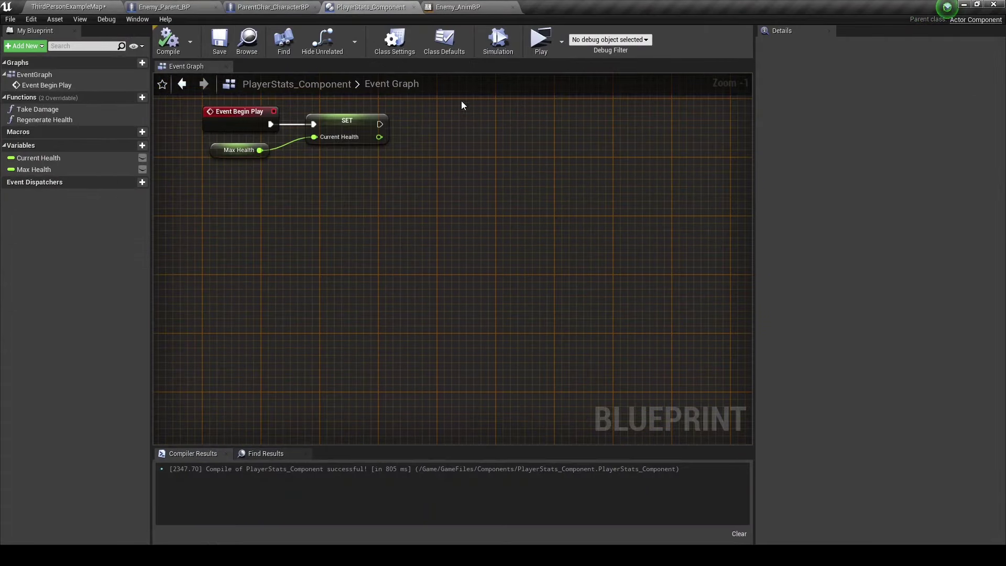
click(267, 7)
click(164, 7)
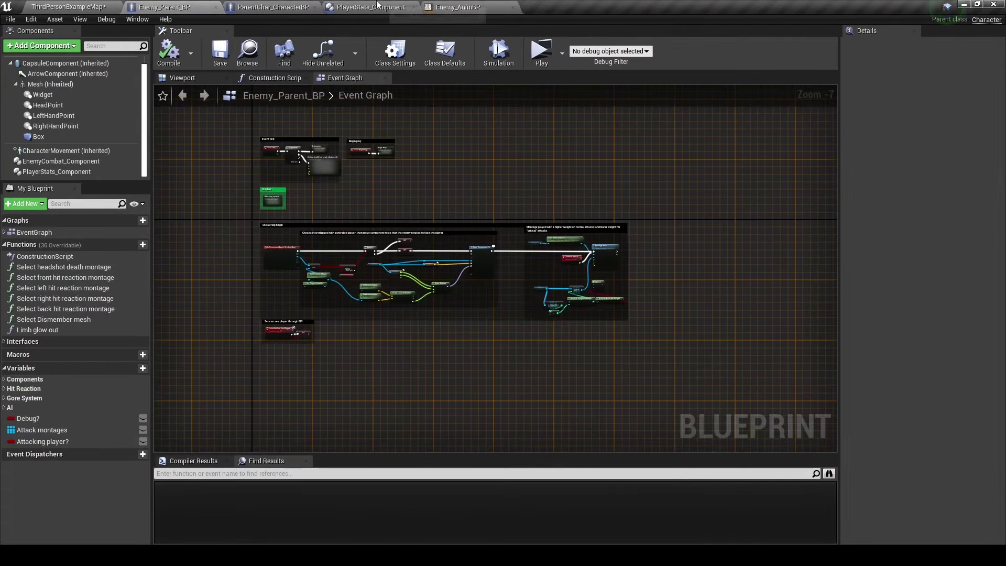
Compile Enemy_AnimBP, test-play until the player dies, and open Enemy_AIC from the Content Browser.
click(457, 7)
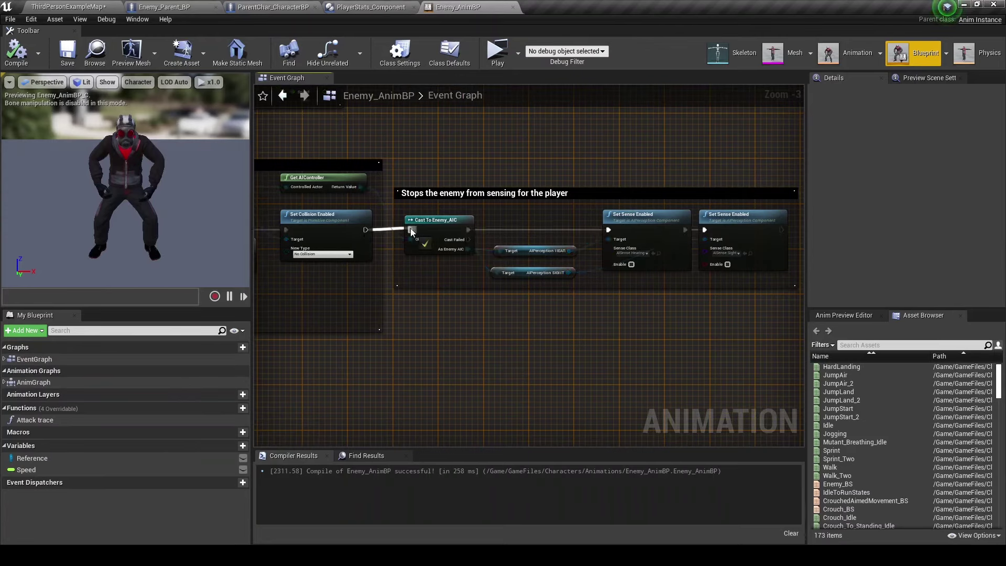
click(18, 58)
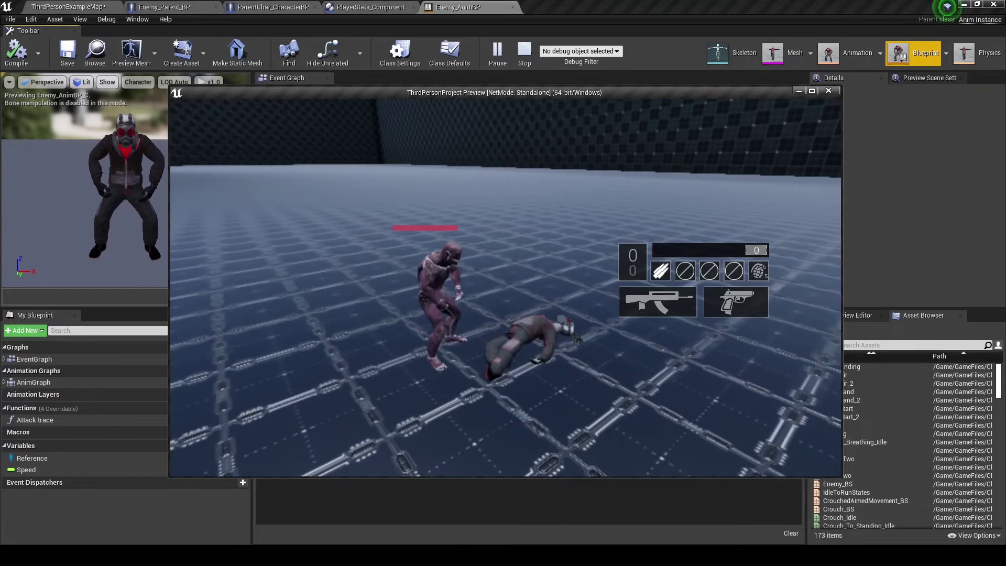
key(Escape)
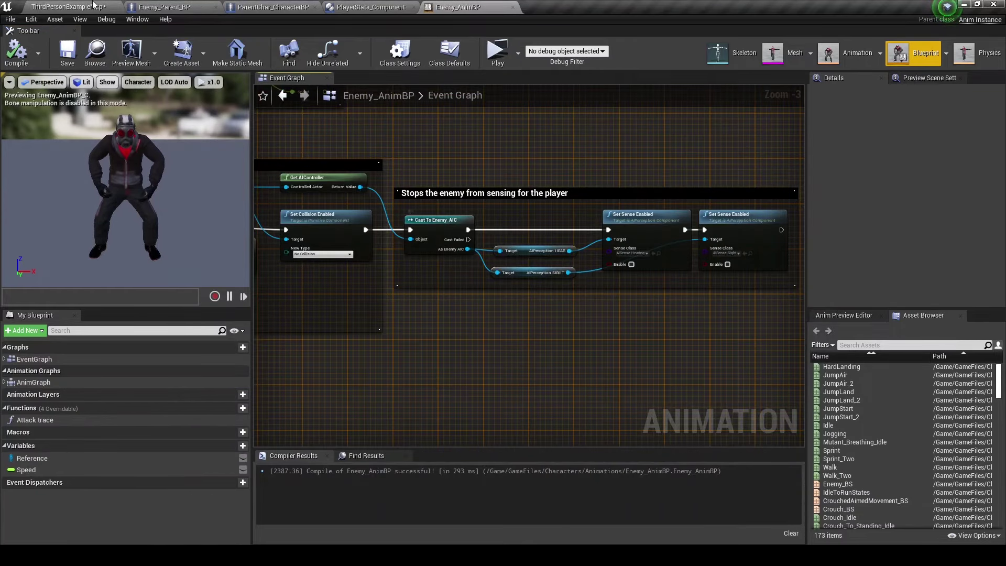
click(93, 7)
double_click(253, 437)
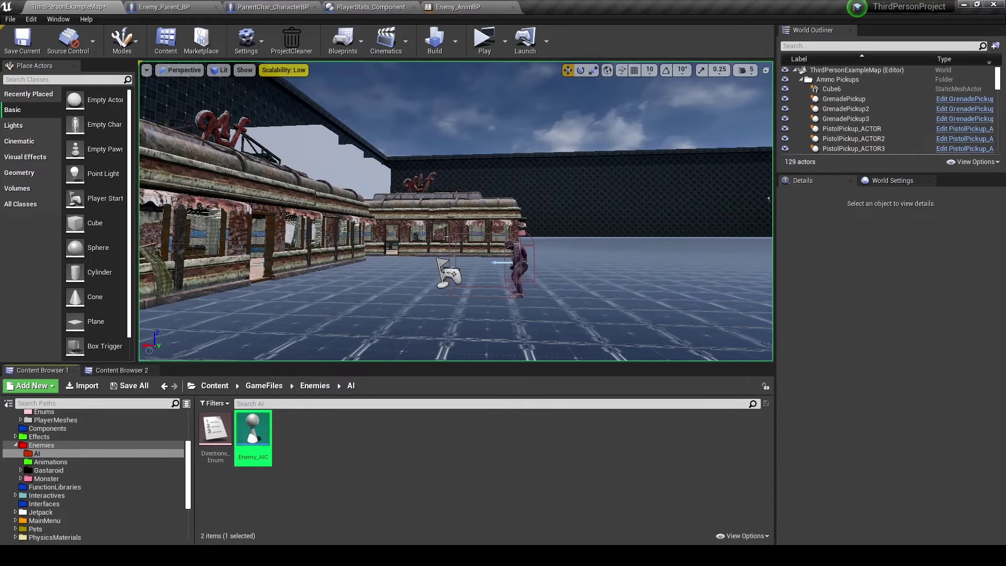
Add a Move Random Location call after the second Set Sense Enabled in Enemy_AnimBP.
scroll(450, 229, up, 5)
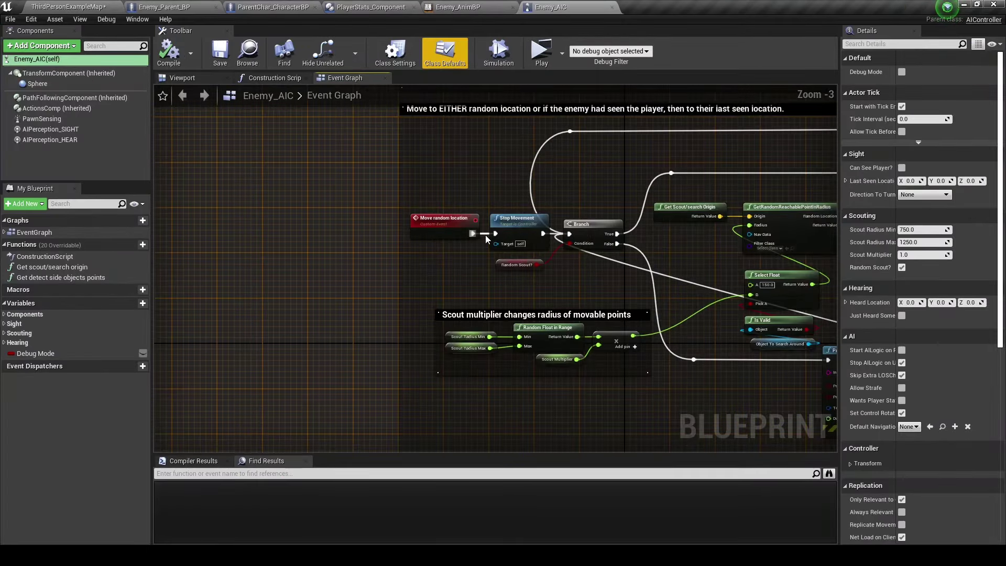
click(501, 5)
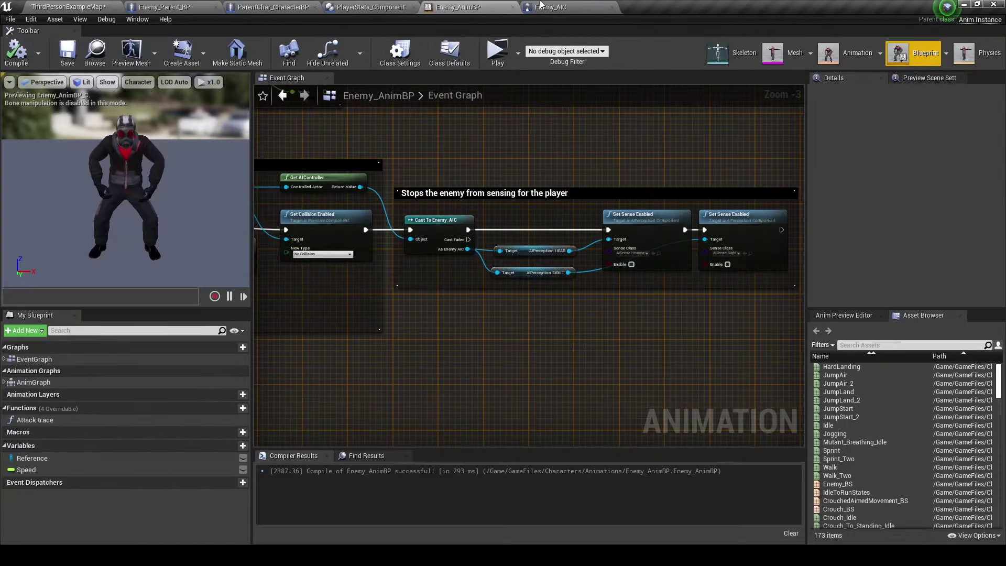
drag(467, 249, 508, 303)
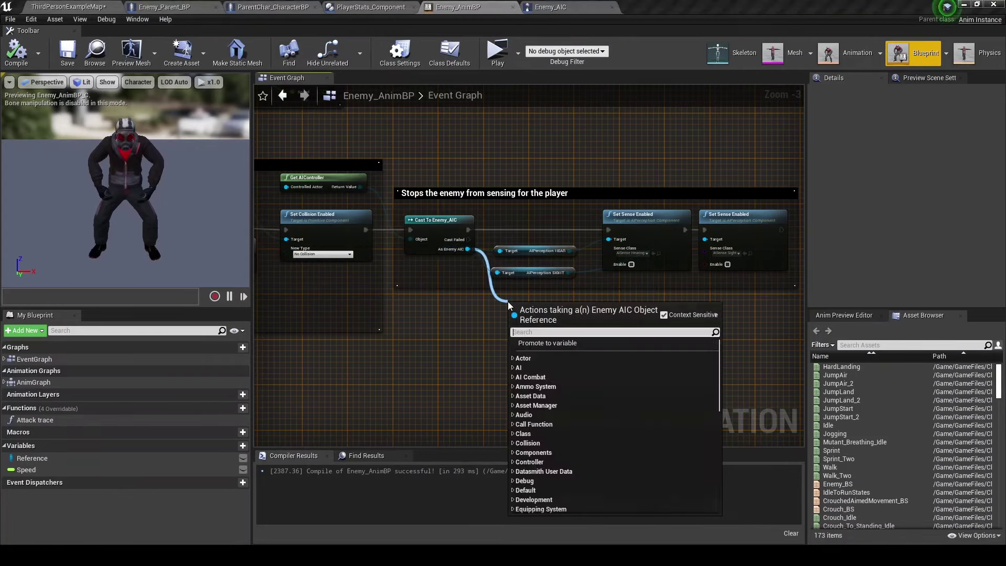
text(move random)
click(575, 353)
right_drag(681, 293, 540, 297)
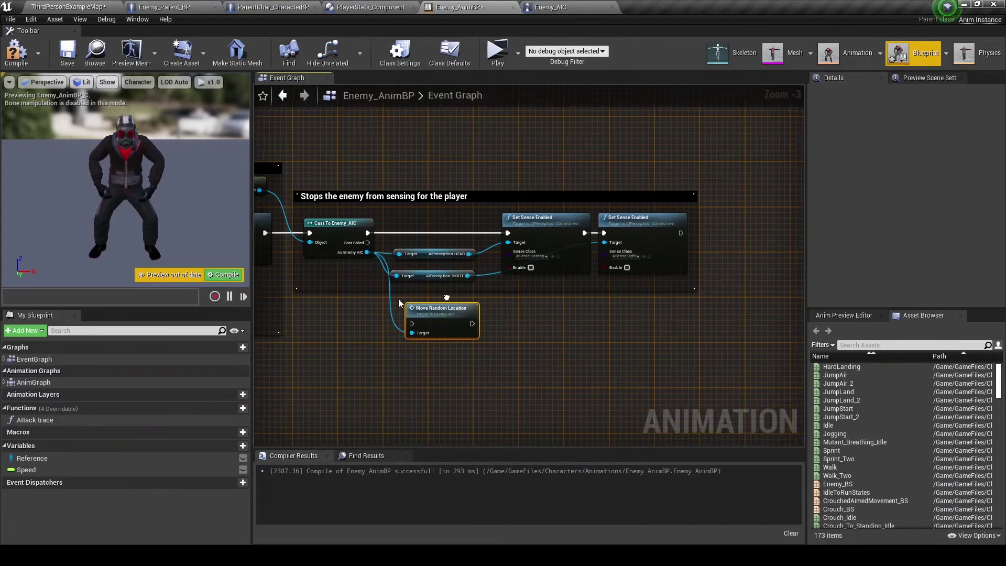
drag(419, 301, 694, 212)
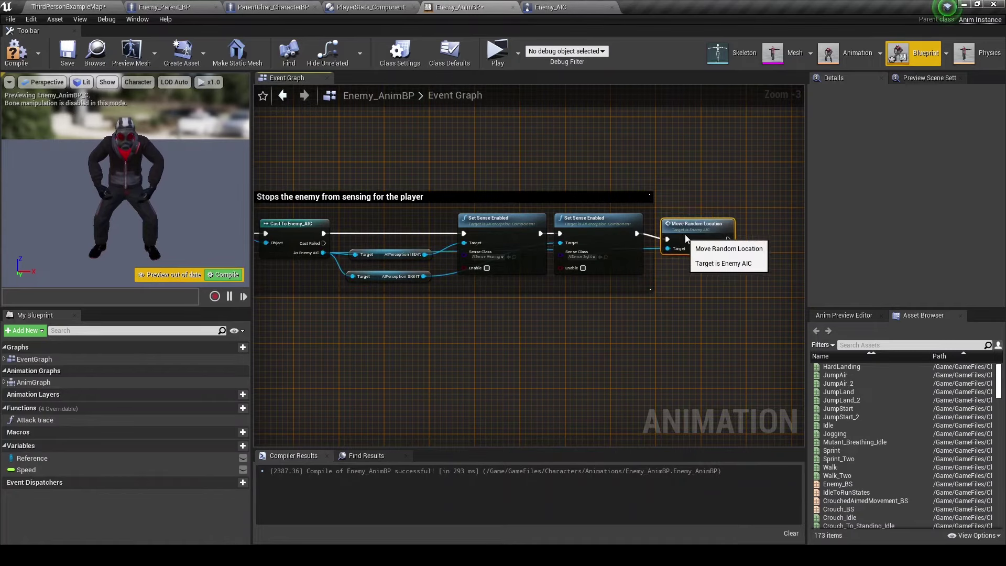
Compile and test-play, then review Enemy_AIC's Move To Location nodes.
click(497, 51)
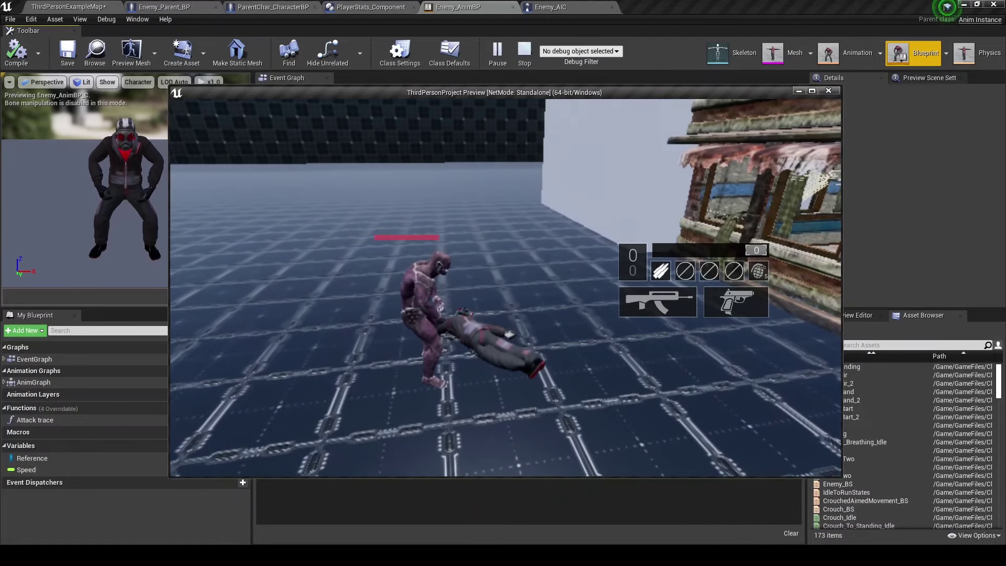
key(Escape)
click(563, 6)
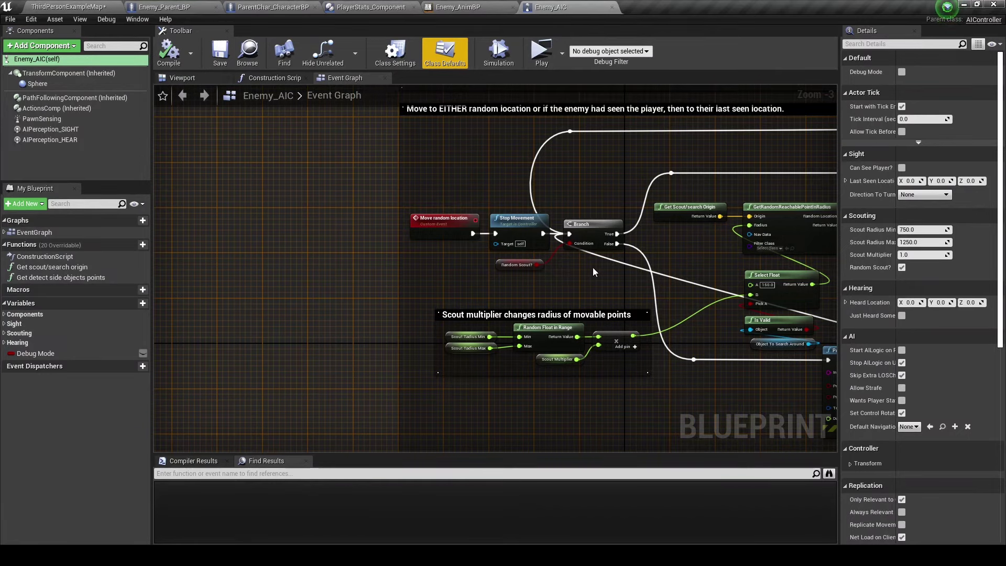
right_drag(593, 267, 393, 271)
key(ctrl+shift+Tab)
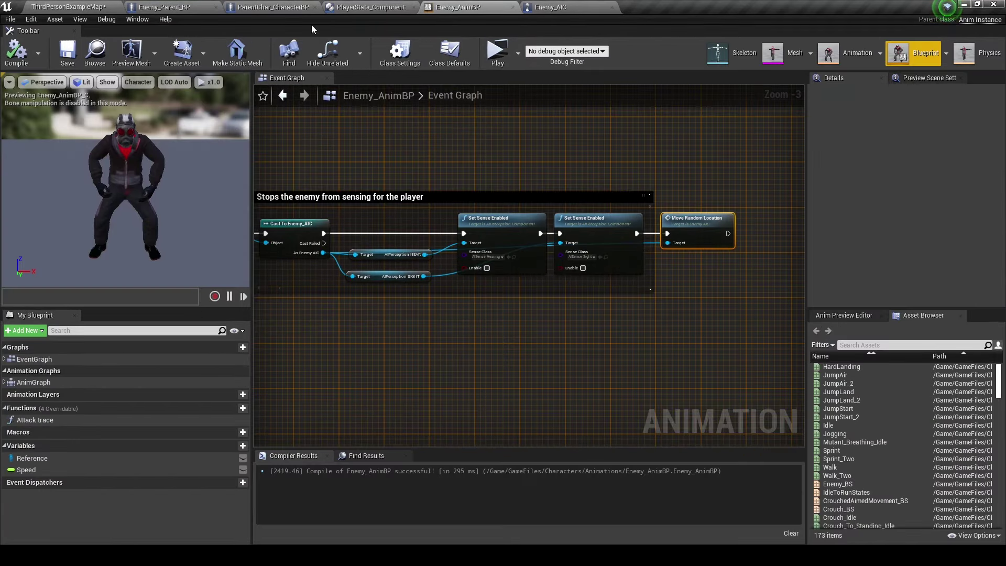
Cycle through the open blueprint tabs back to the Enemy_AnimBP graph.
click(358, 4)
click(302, 6)
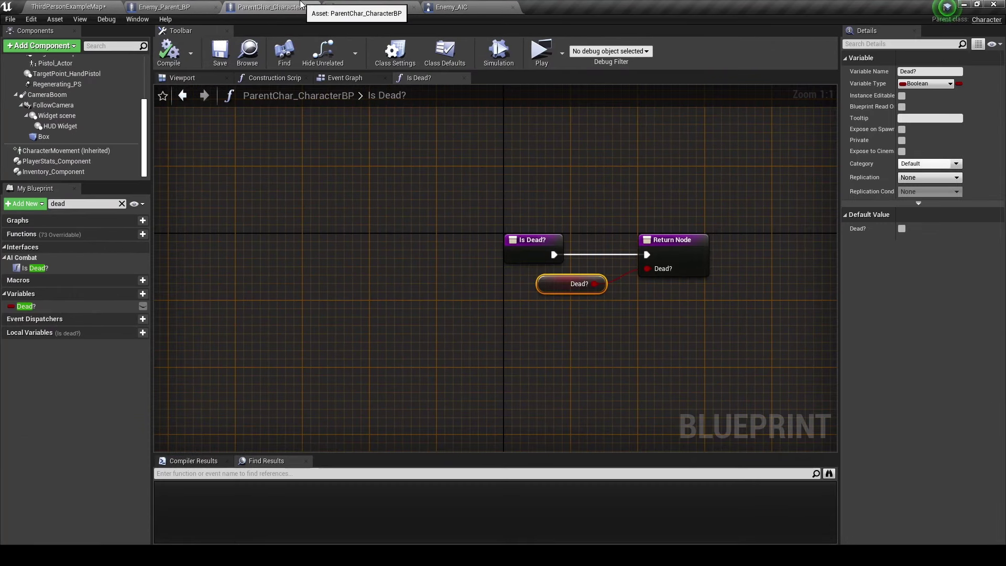
click(179, 6)
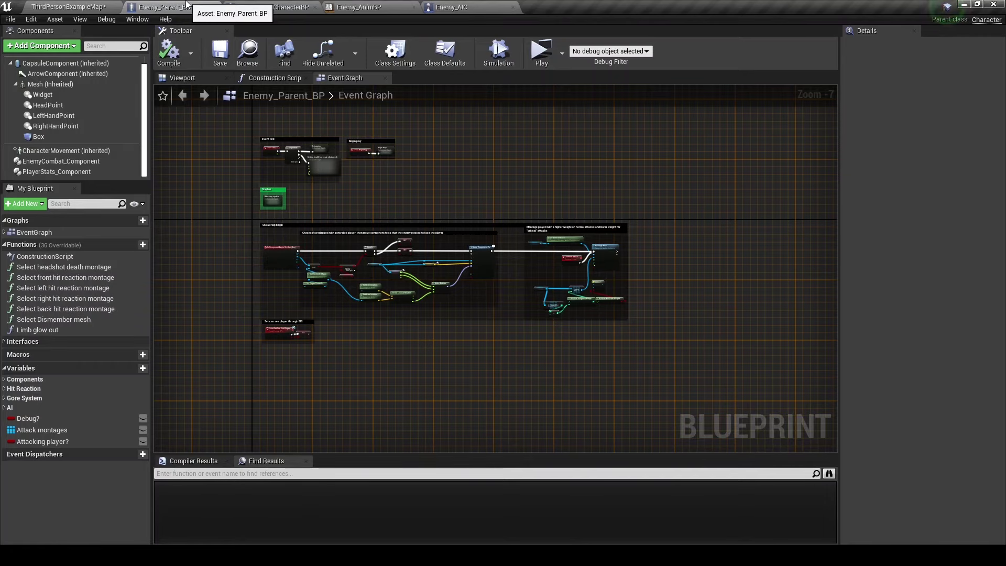
click(381, 5)
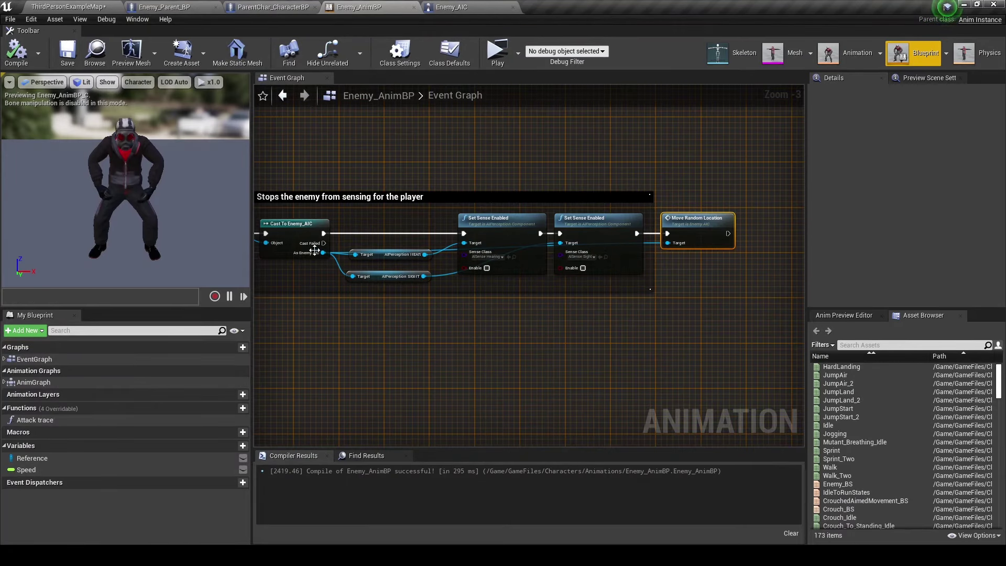
Add a Set Random Scout? node set to true after Move Random Location, and save.
drag(314, 250, 728, 260)
text(set random)
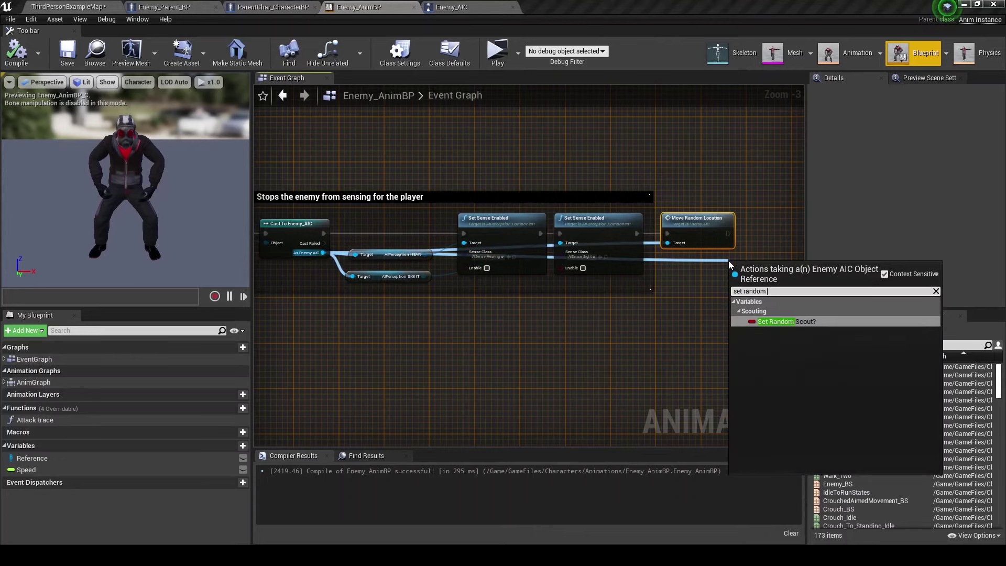
key(Return)
scroll(602, 236, up, 2)
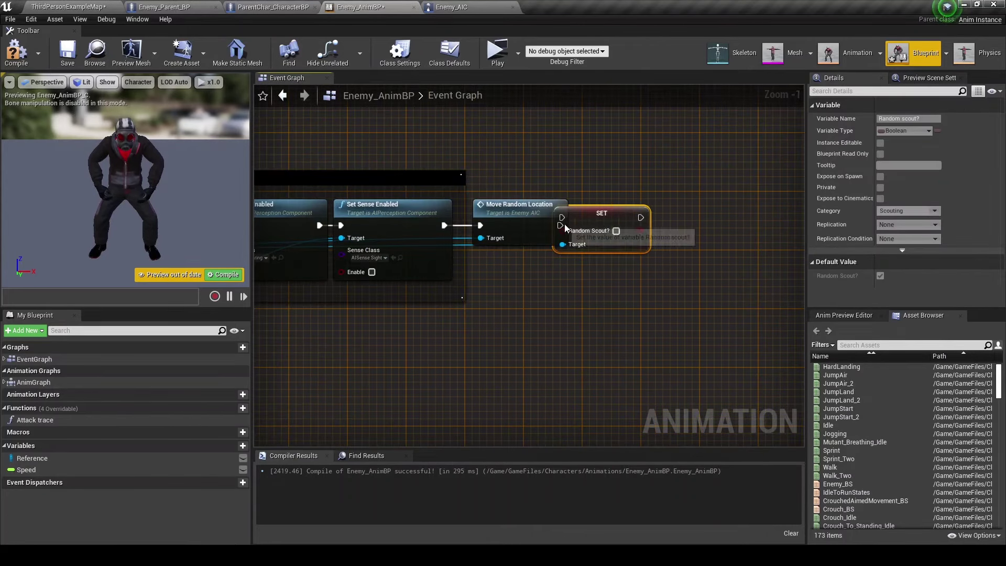
drag(564, 226, 610, 225)
click(638, 238)
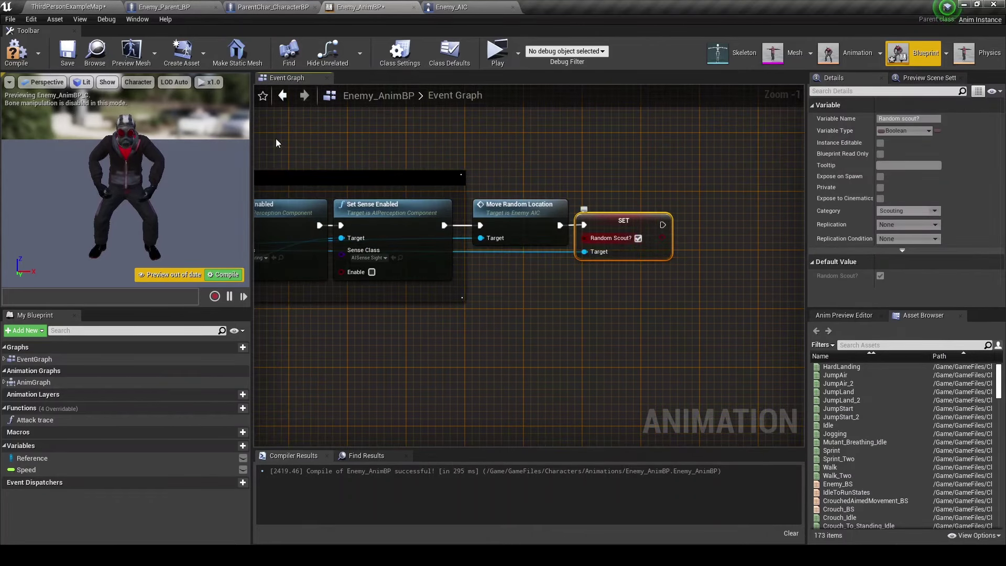
key(ctrl+s)
Glance at Enemy_AIC, then return to Enemy_AnimBP and compile it.
click(451, 7)
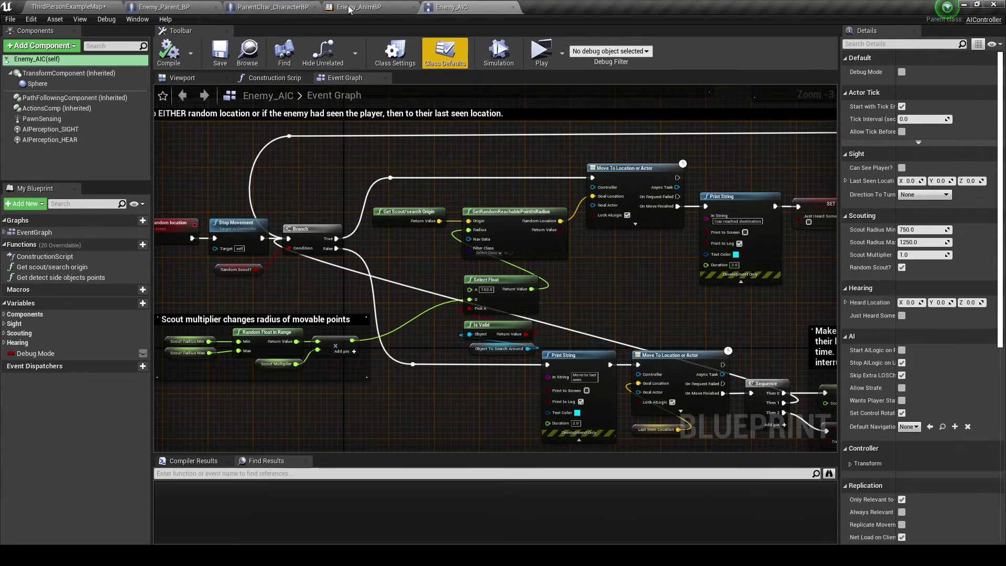
click(359, 7)
click(539, 155)
scroll(351, 270, down, 2)
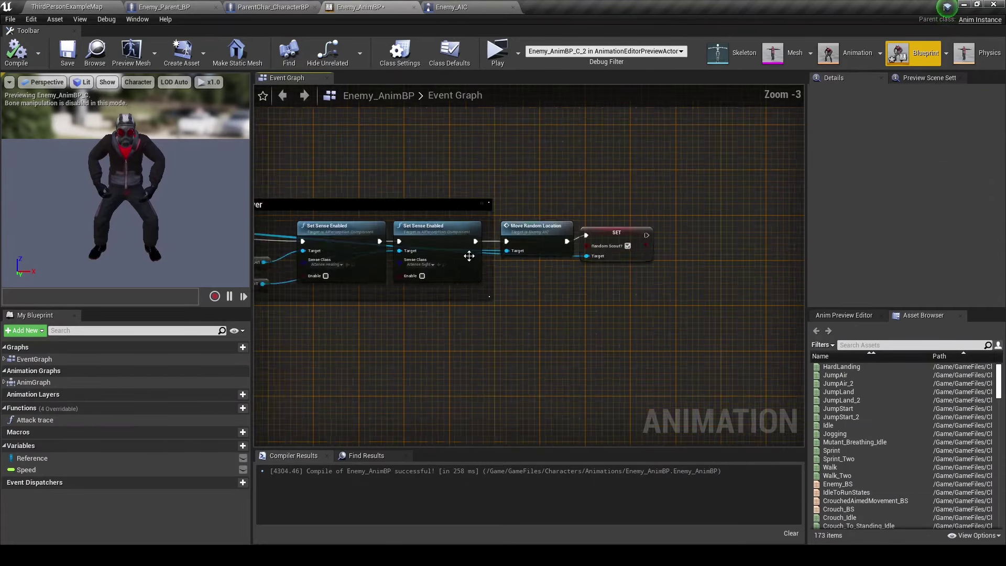
scroll(351, 270, down, 2)
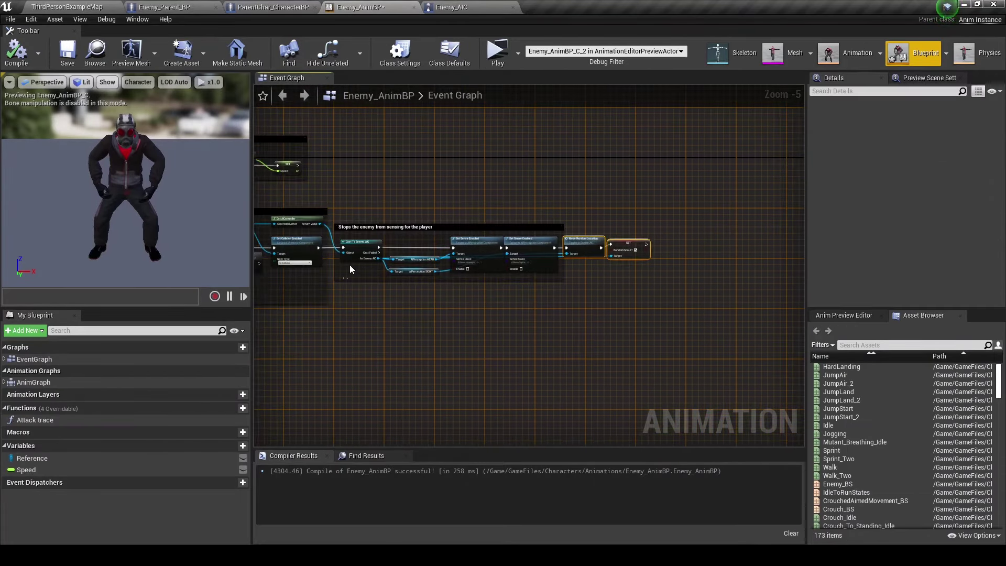
scroll(351, 270, up, 3)
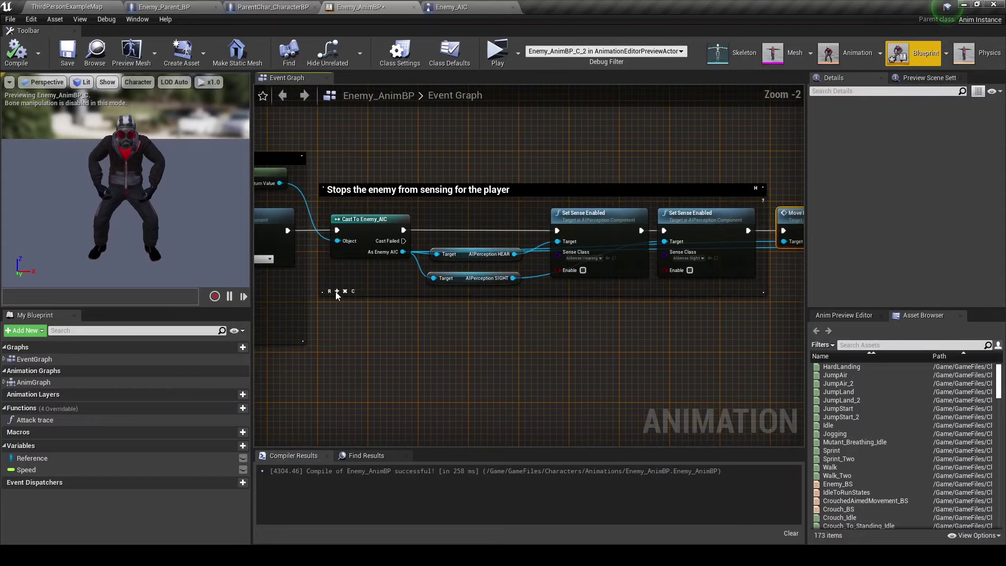
click(13, 52)
Close the Is Dead? graph and add a Post Process component renamed DeathPostProcess.
click(273, 6)
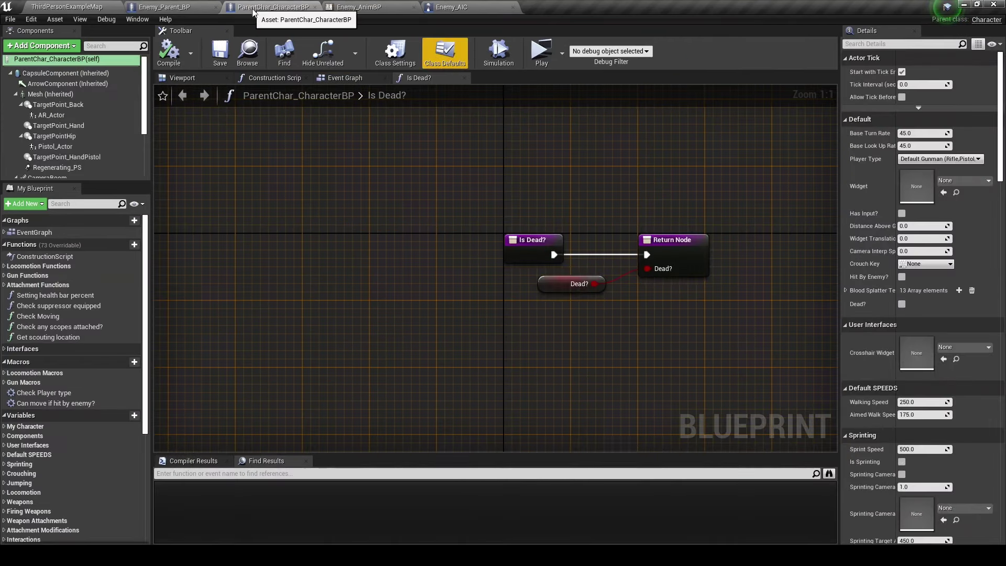
middle_click(414, 78)
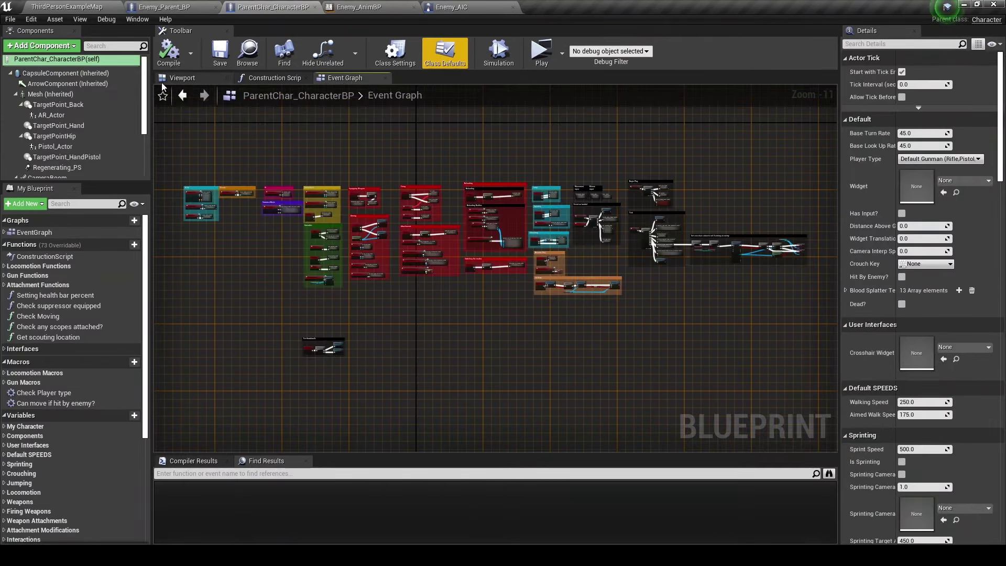
scroll(68, 120, down, 5)
click(51, 46)
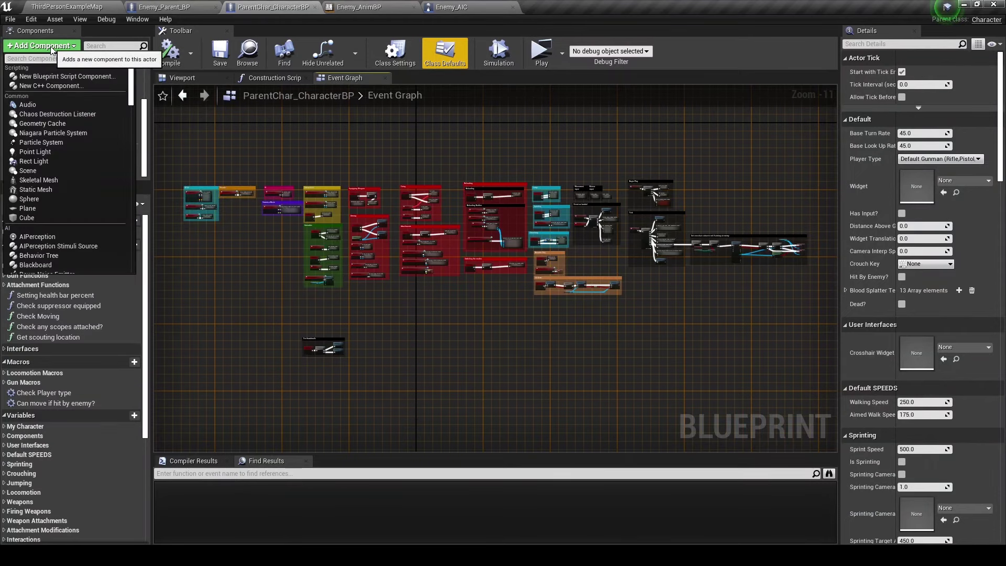
text(po)
click(51, 46)
click(51, 46)
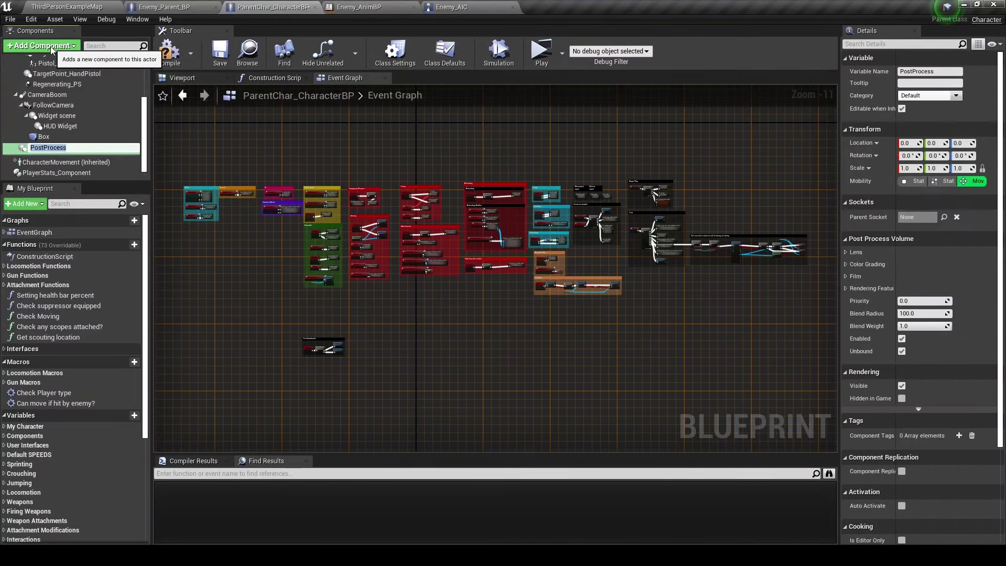
click(930, 72)
text(Death)
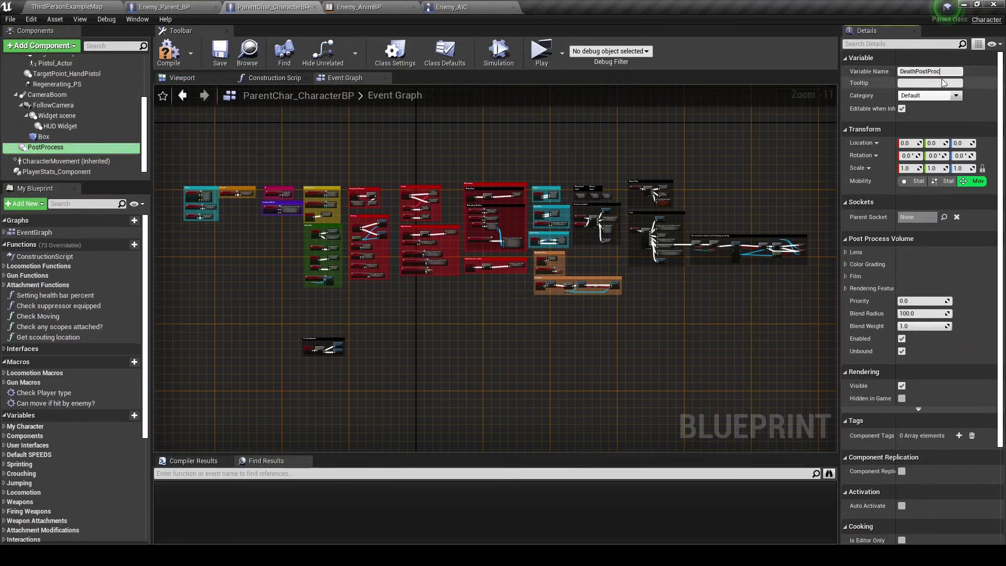
click(194, 77)
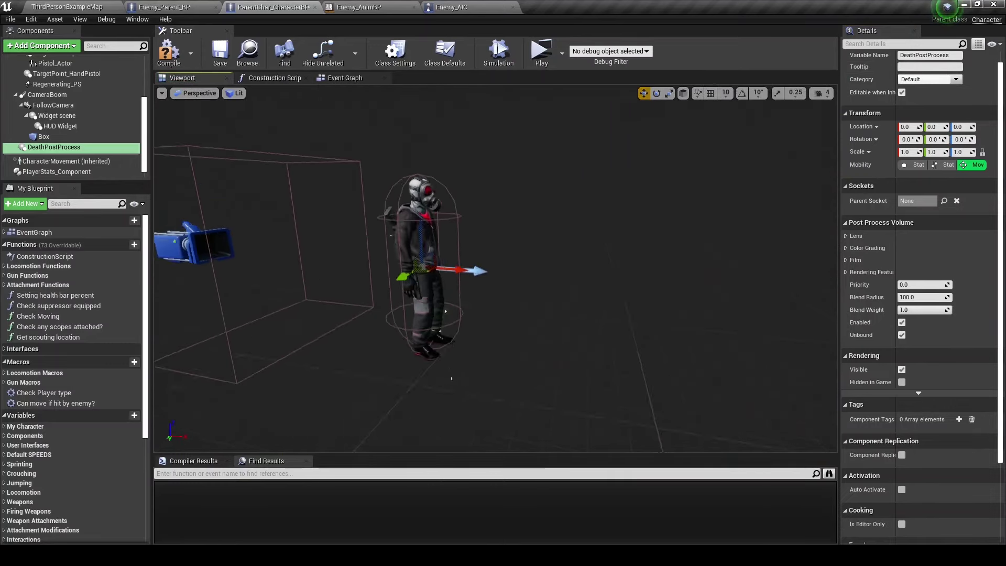
Filter Details for bloom and enable the Bloom Method and Intensity overrides.
scroll(857, 251, down, 2)
scroll(860, 247, down, 2)
scroll(862, 247, up, 2)
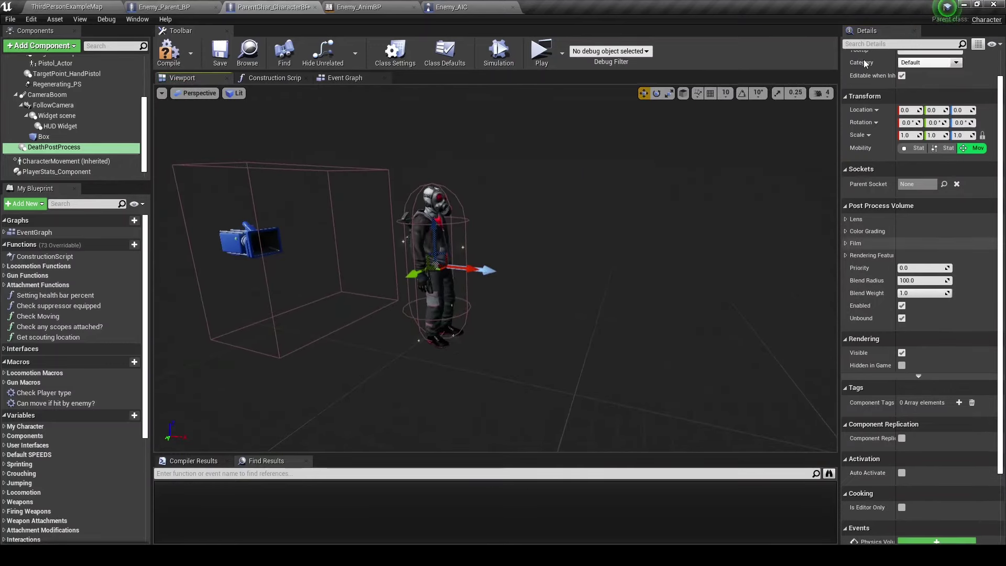
click(869, 43)
text(bloom)
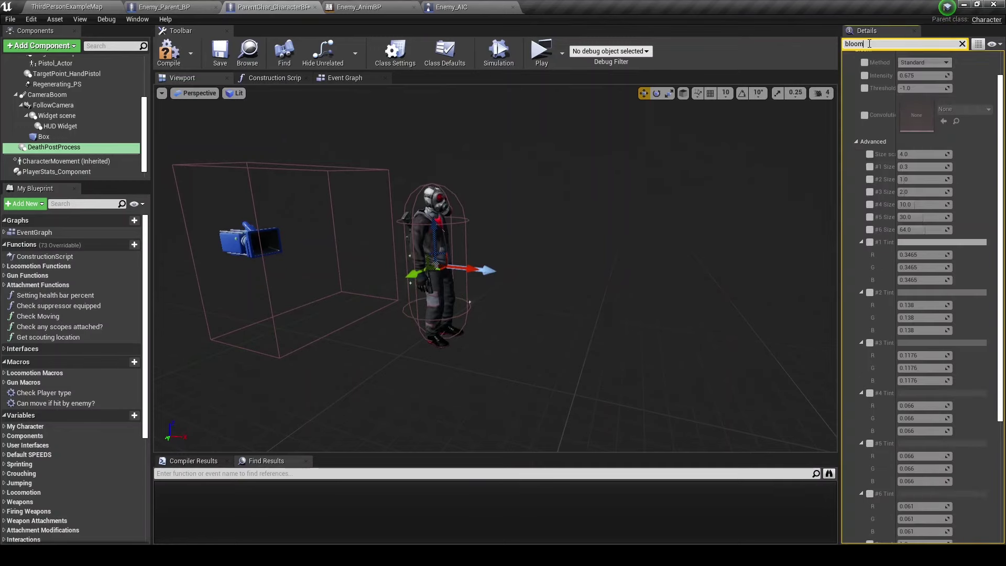
click(864, 96)
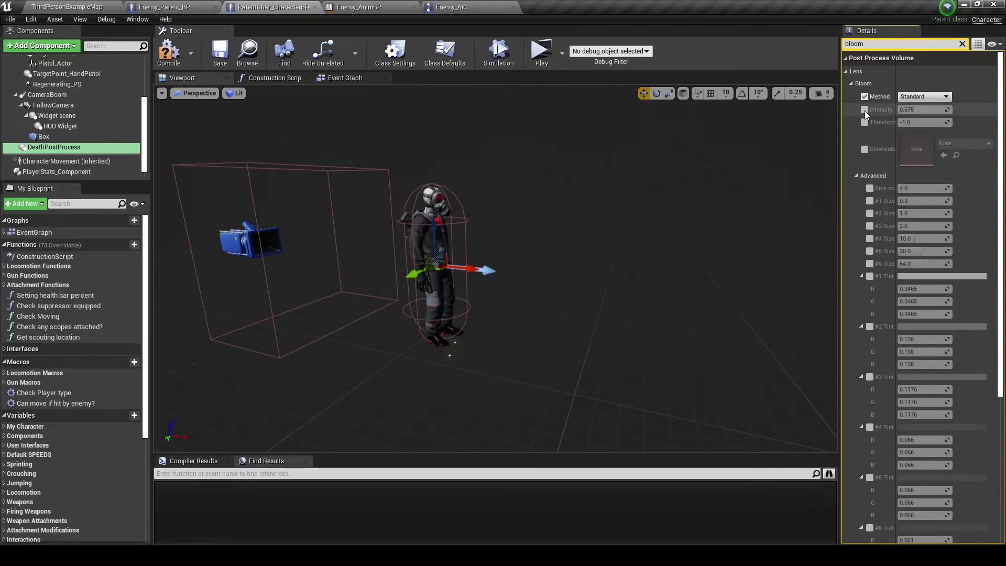
click(864, 110)
Set Bloom Intensity to 3.0, save the blueprint, and run a quick test play.
drag(916, 110, 916, 110)
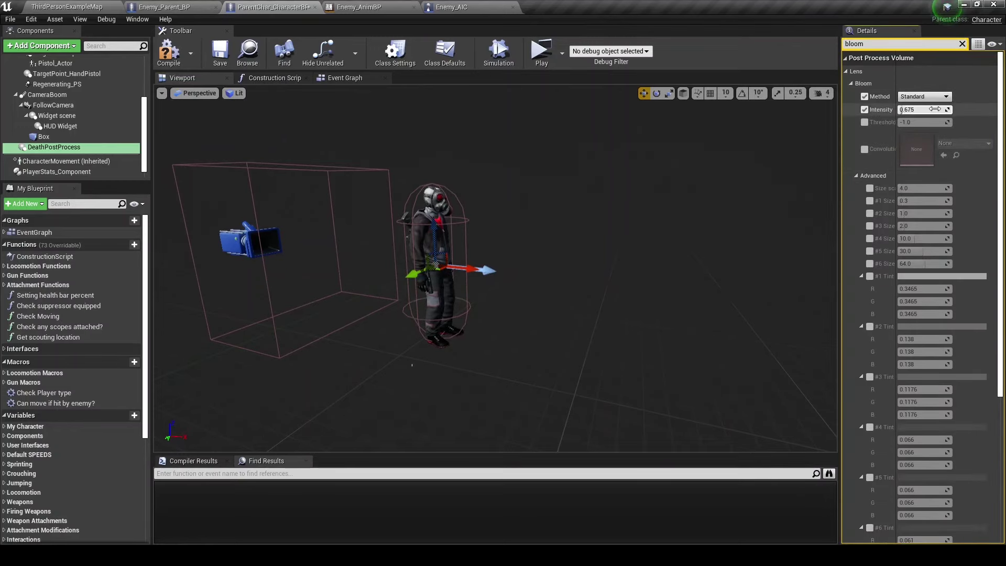
click(916, 110)
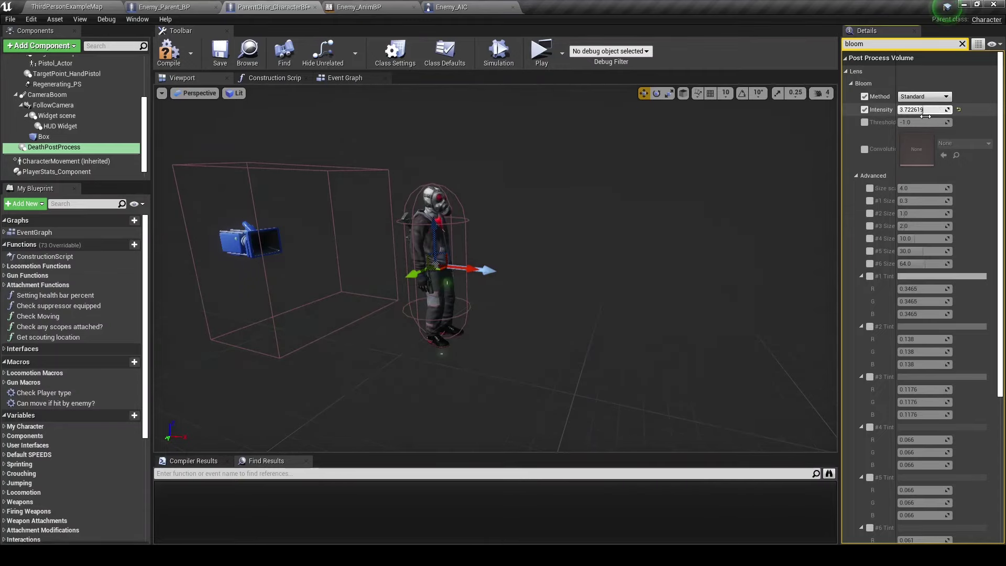
text(0)
key(Return)
text(3)
key(Return)
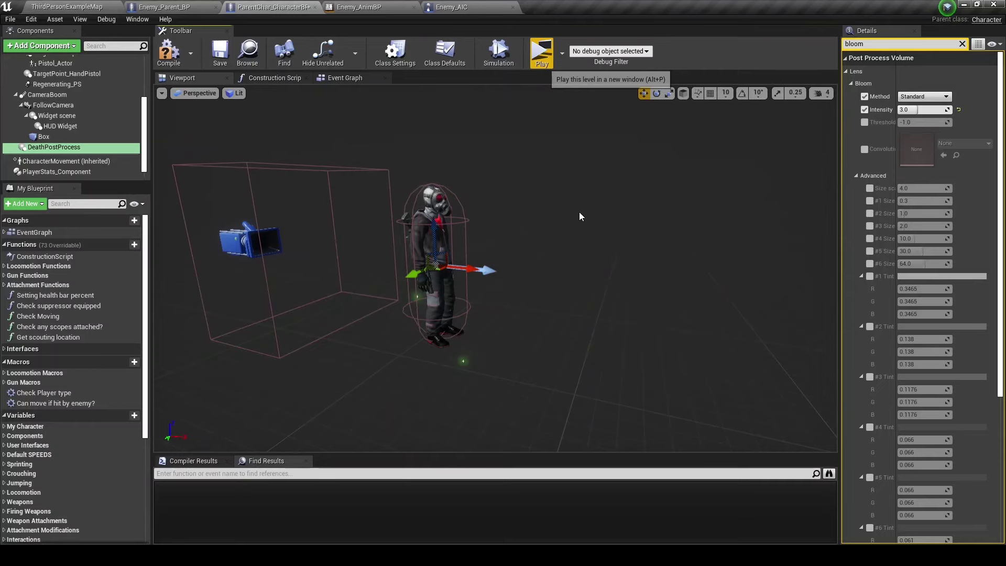
key(ctrl+s)
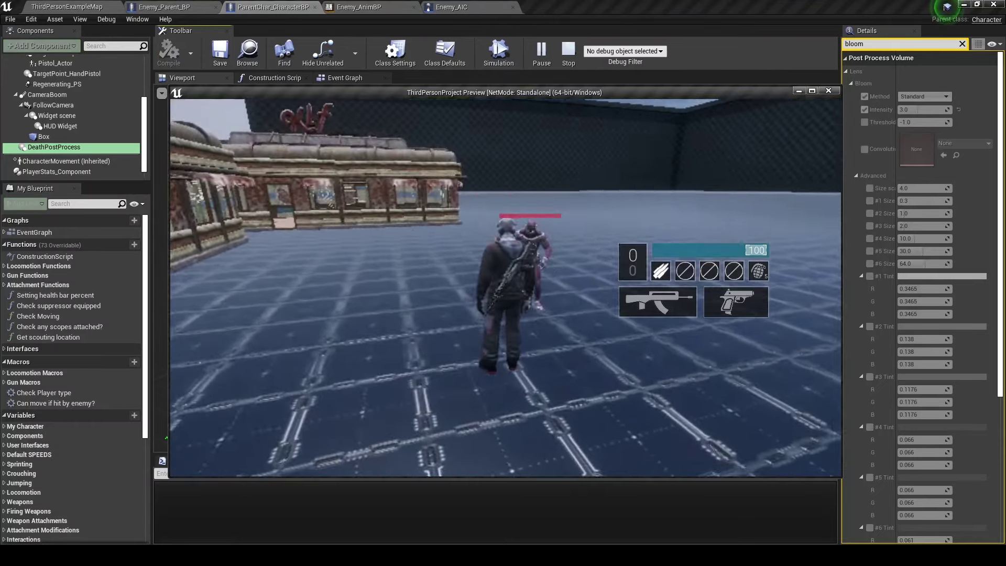
key(Escape)
double_click(866, 44)
Enable the Global Saturation override and, after a test play, settle on saturation 0.1.
text(sat)
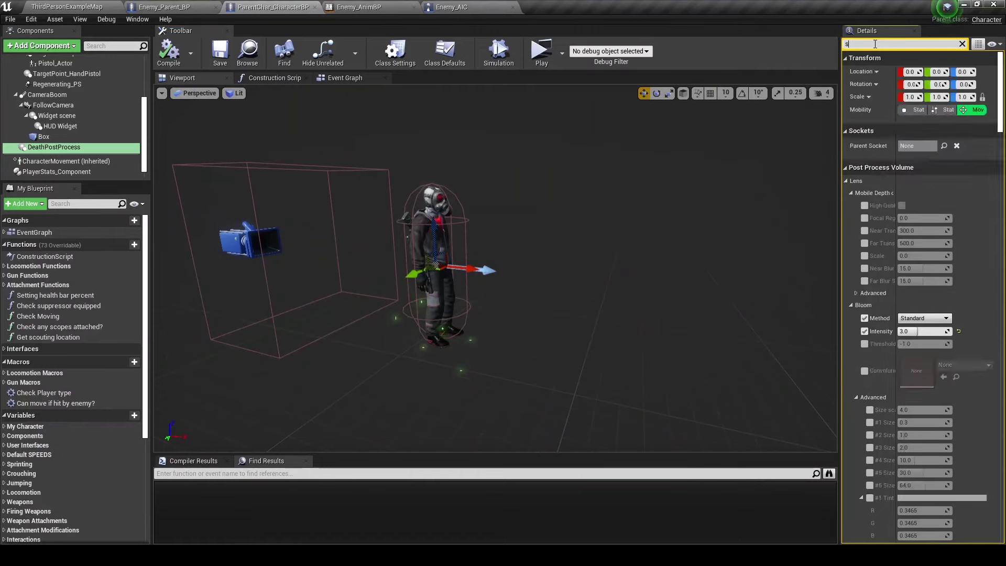
click(855, 174)
click(865, 174)
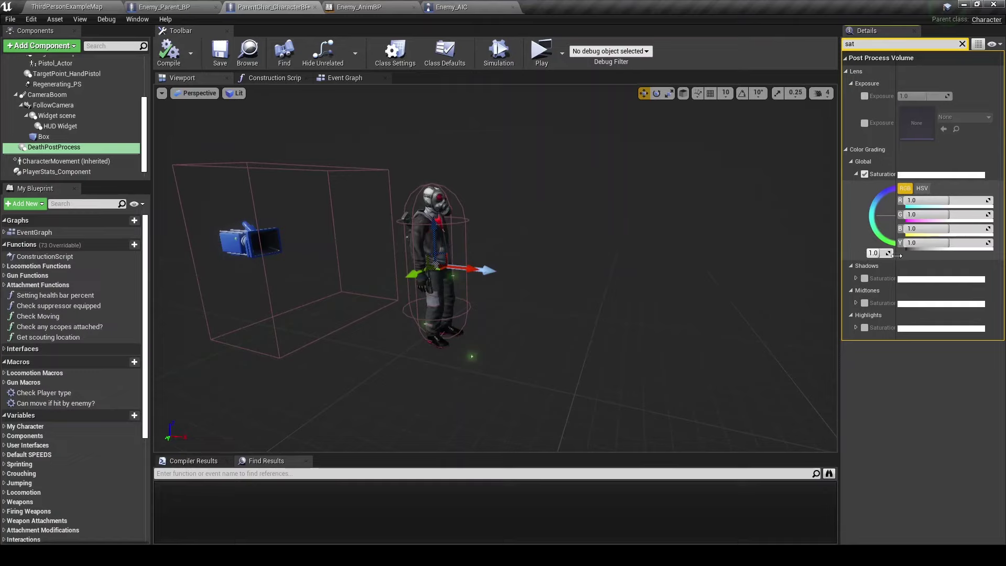
drag(880, 253, 843, 253)
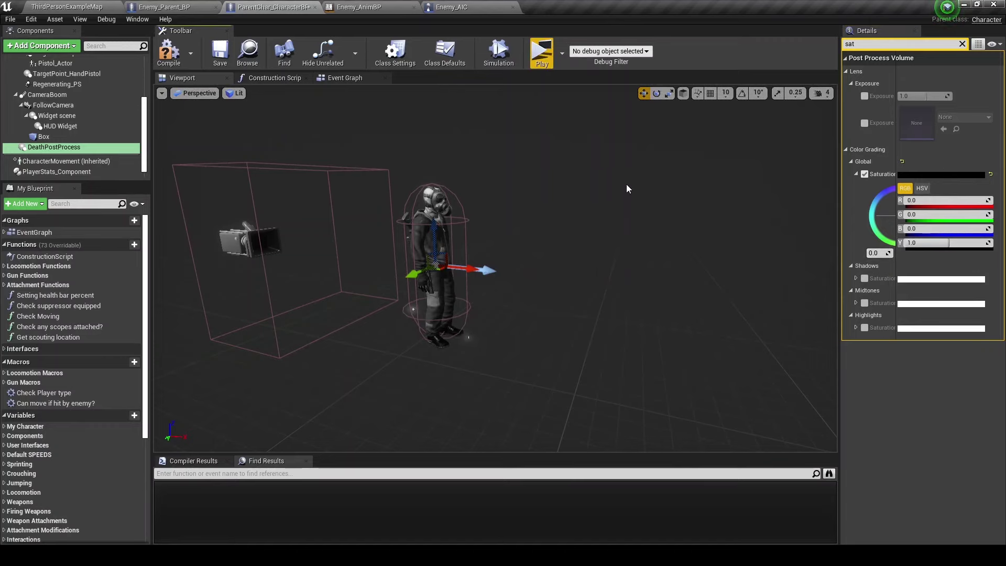
key(ctrl+s)
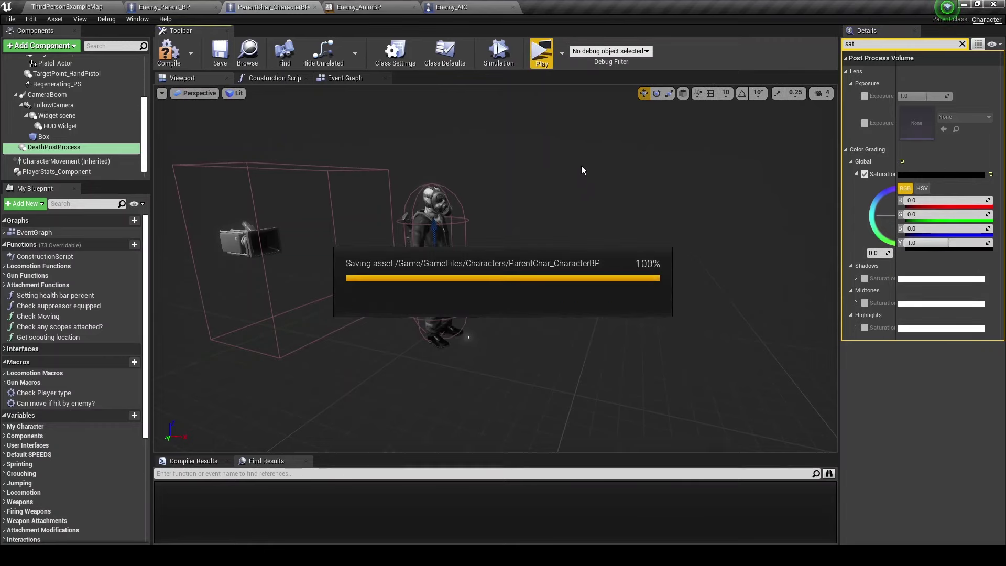
key(alt+p)
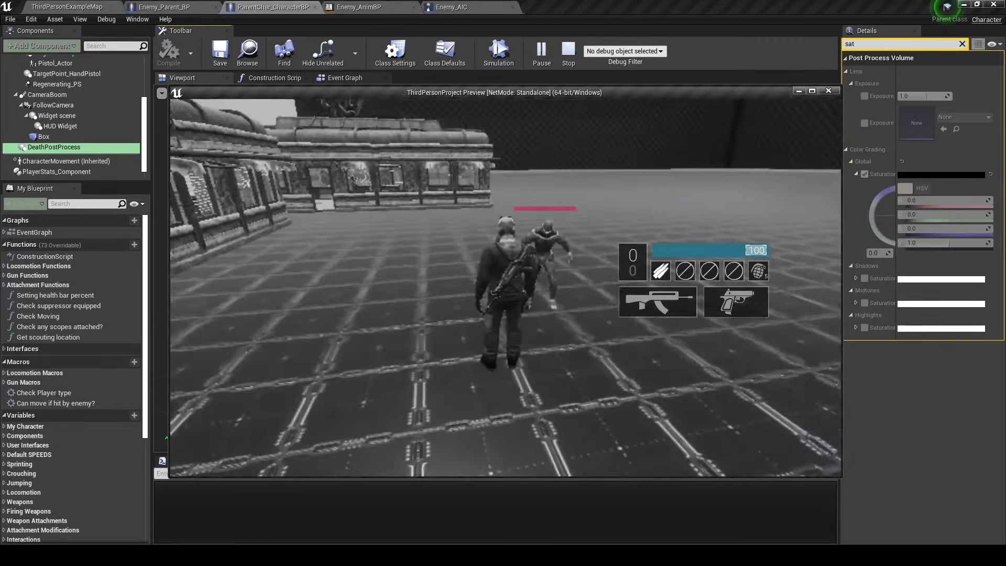
key(Escape)
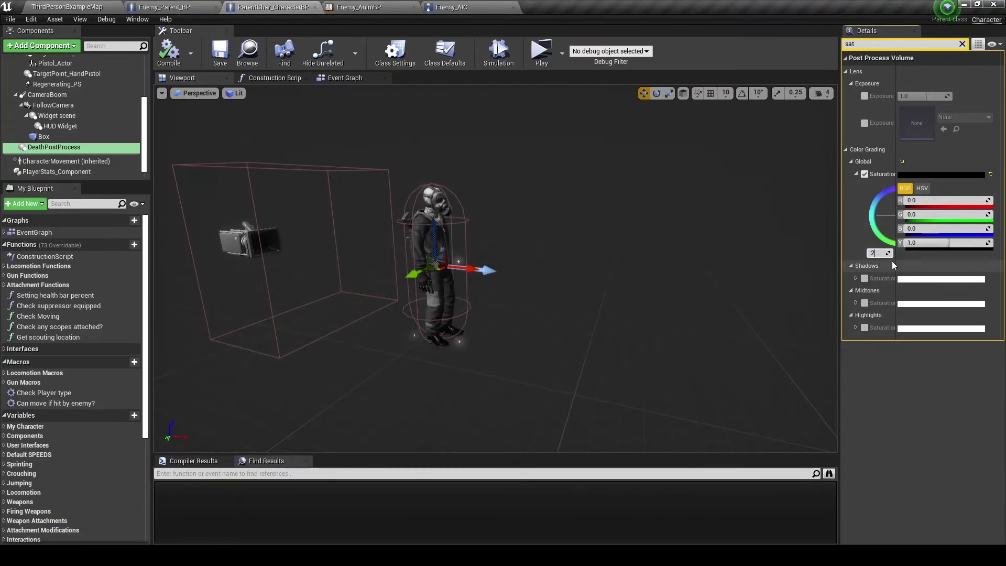
text(0.2)
key(Return)
text(0.1)
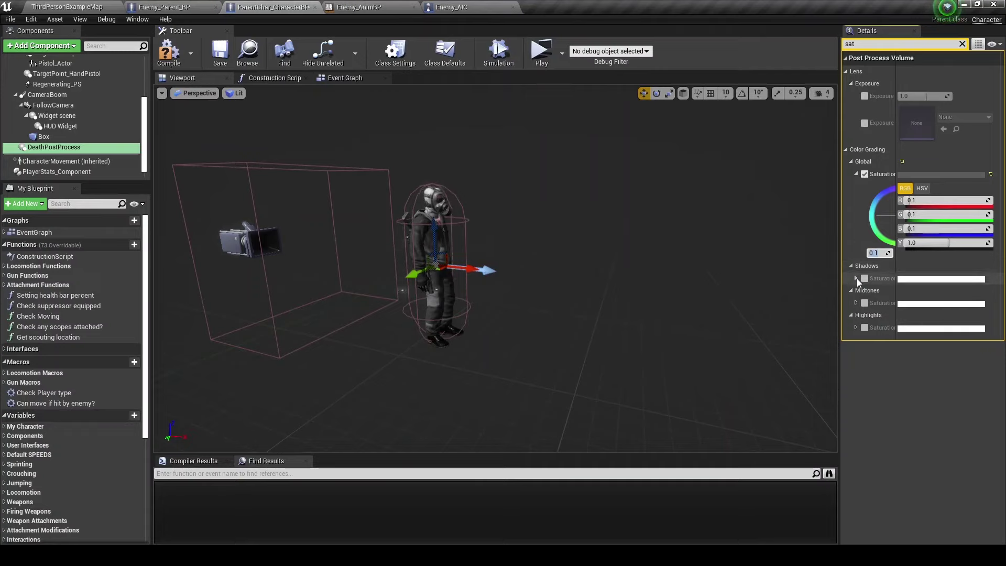
click(873, 42)
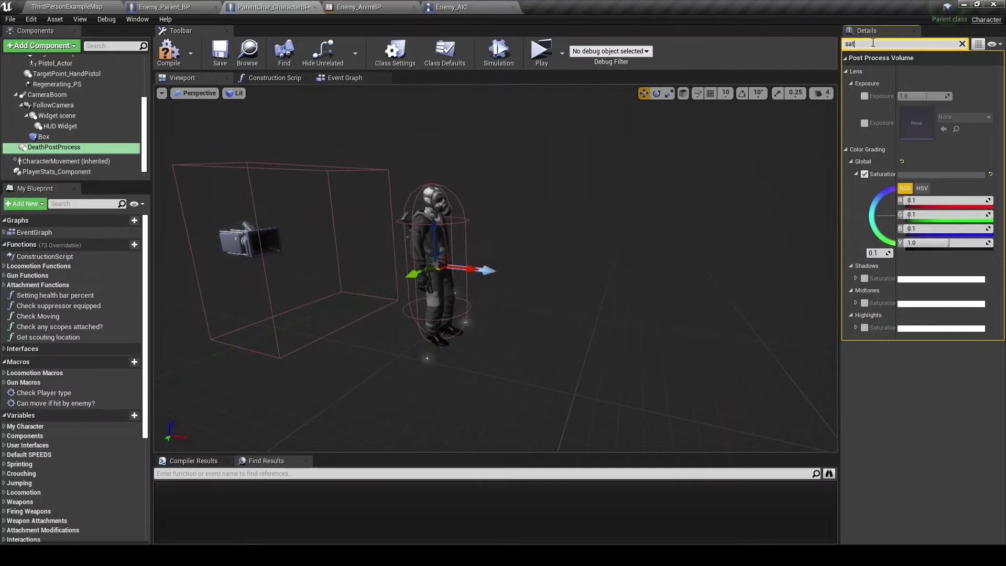
Enable the Global Contrast override, set it to 1.4, and save the blueprint.
key(BackSpace)
key(BackSpace)
key(BackSpace)
text(contra)
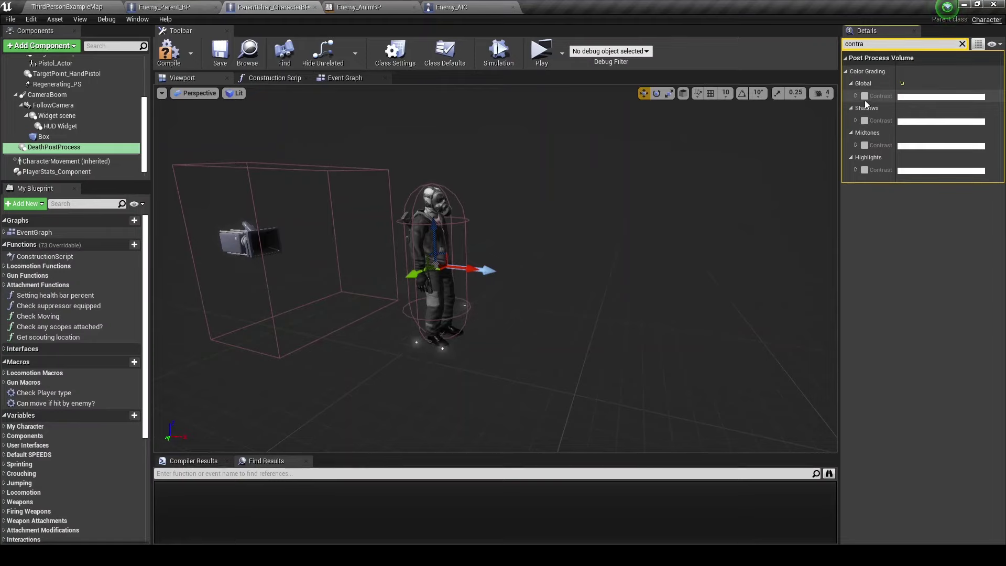
click(864, 96)
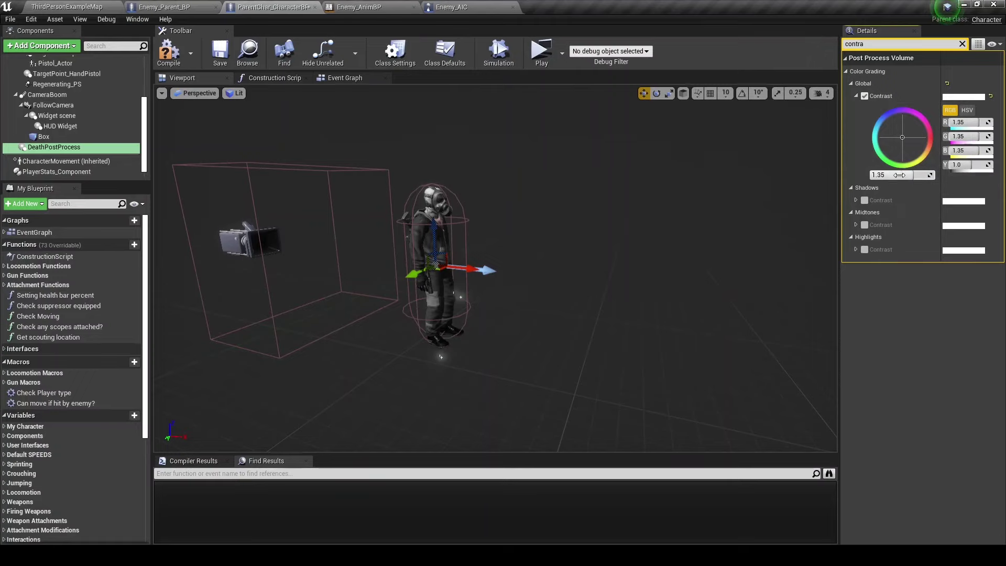
drag(889, 175, 911, 175)
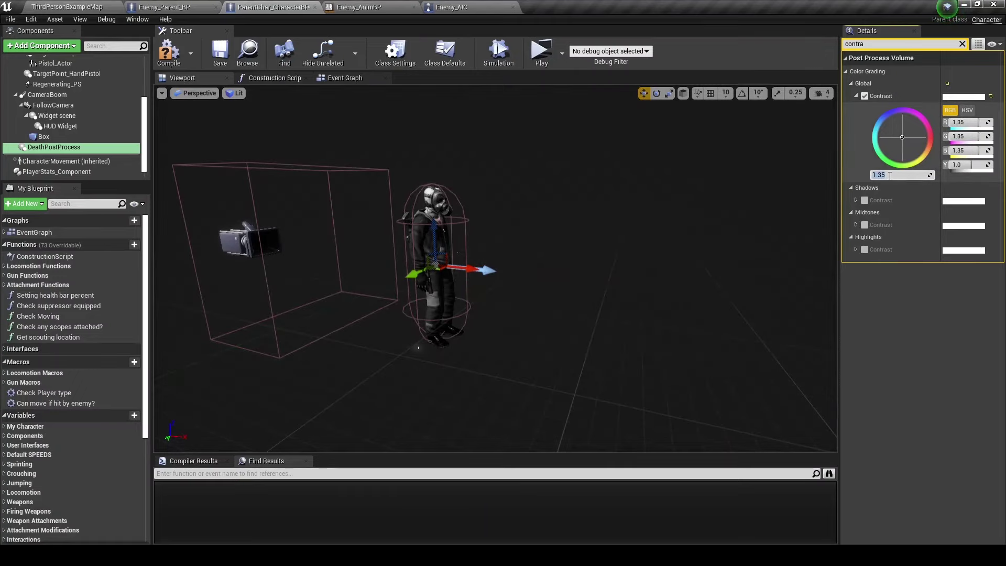
text(1.4)
key(Return)
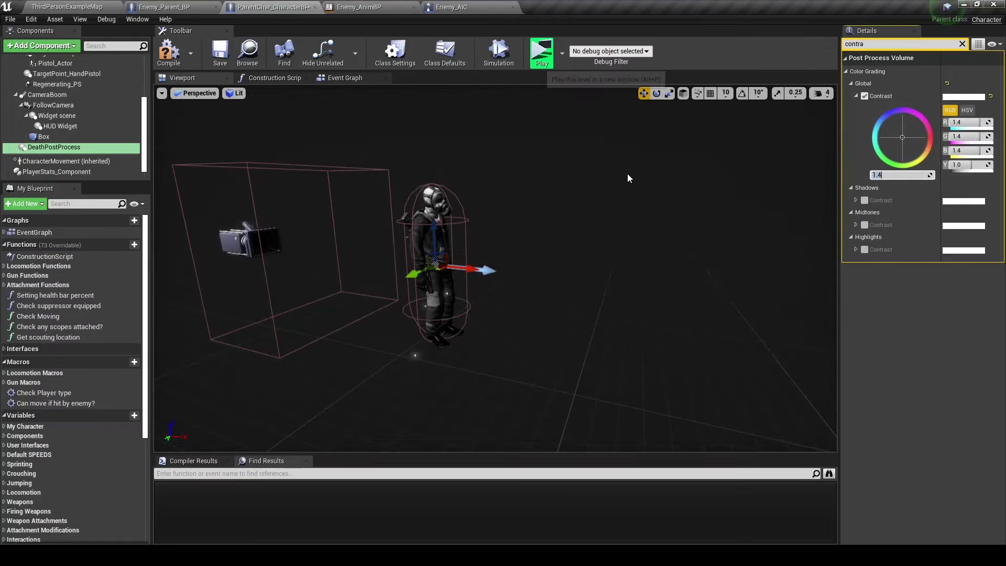
key(ctrl+s)
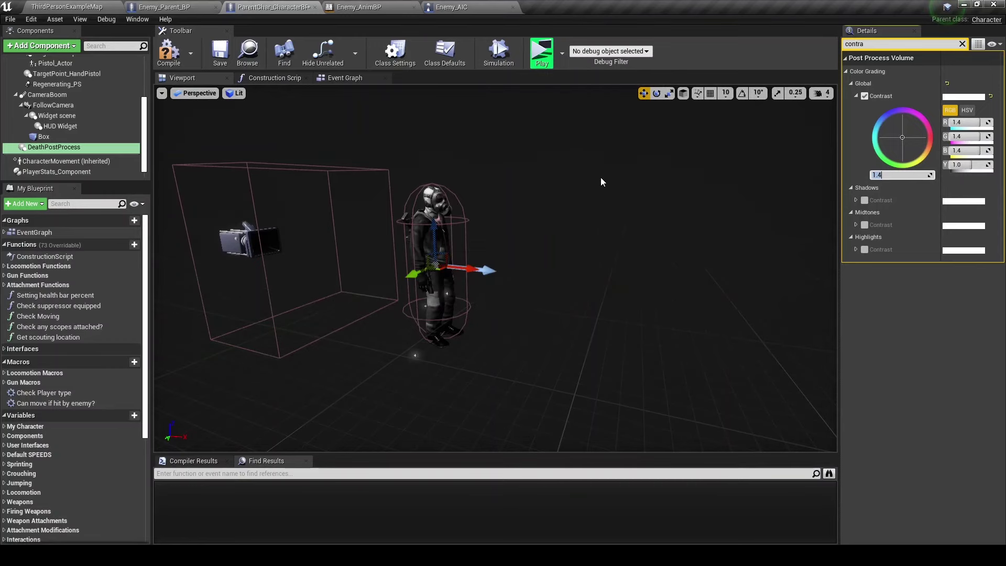
After a brief test play, set the DeathPostProcess Blend Weight to 0.
key(alt+p)
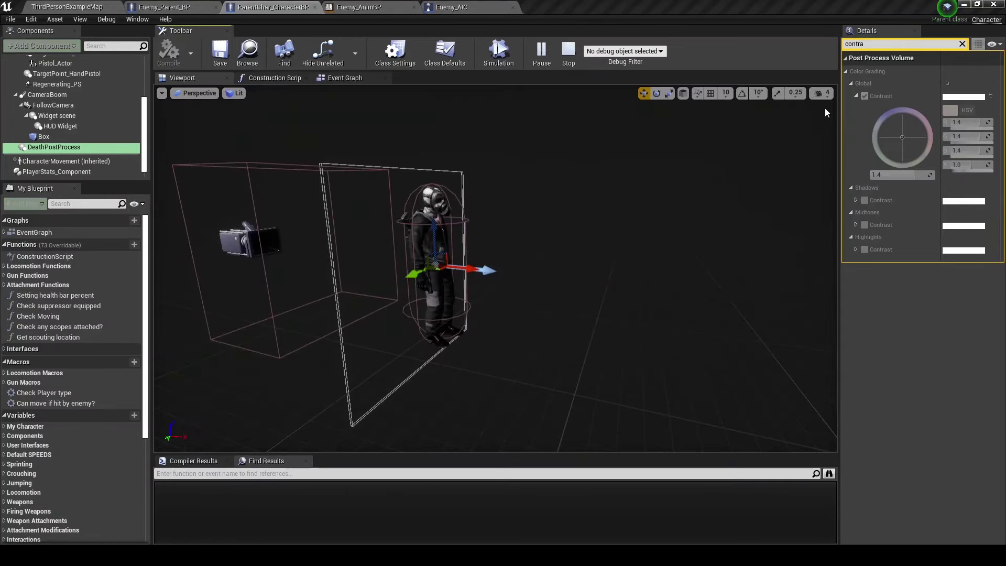
key(Escape)
click(962, 44)
text(bled)
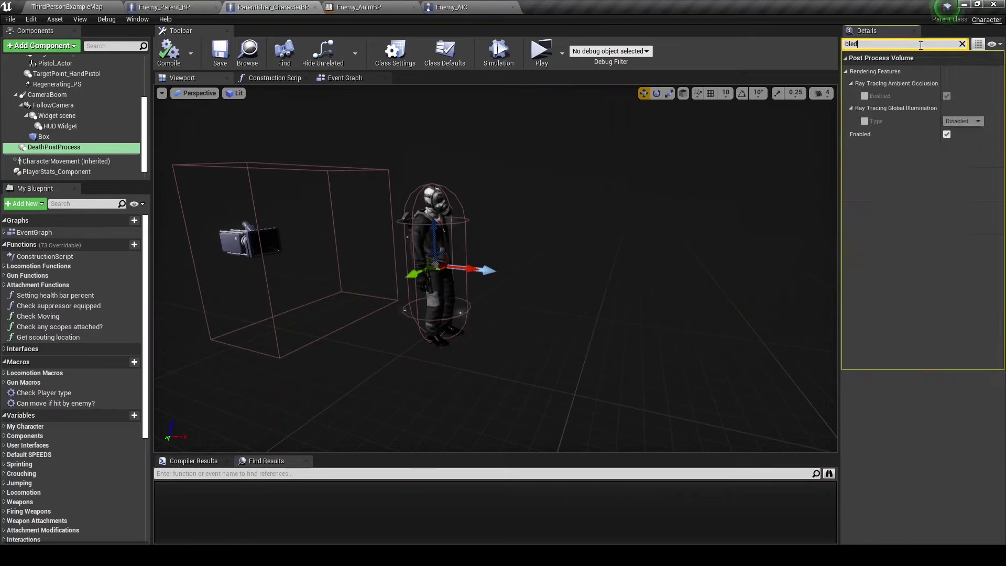
text( we)
key(ctrl+a)
text(belnd we)
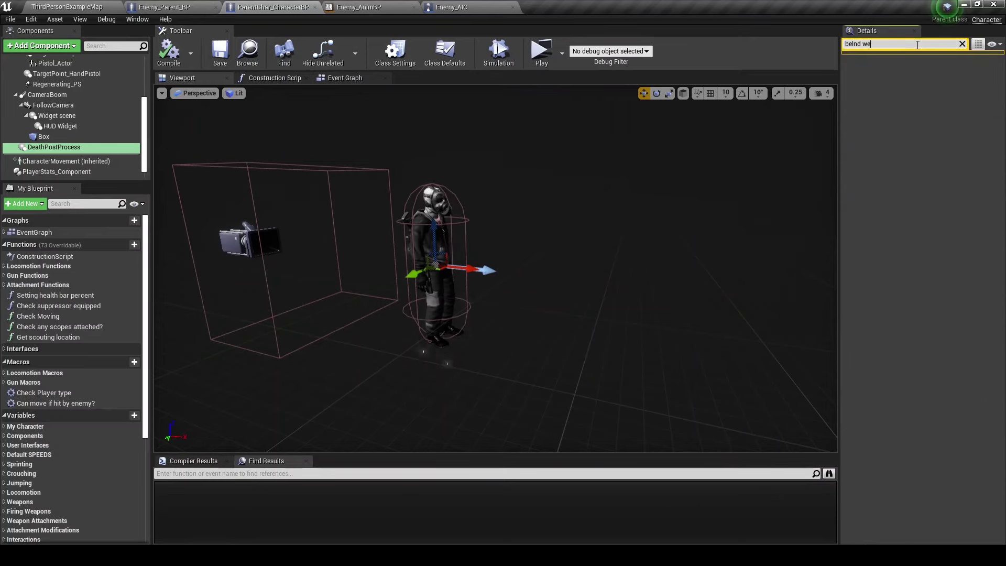
key(ctrl+a)
text(blend we)
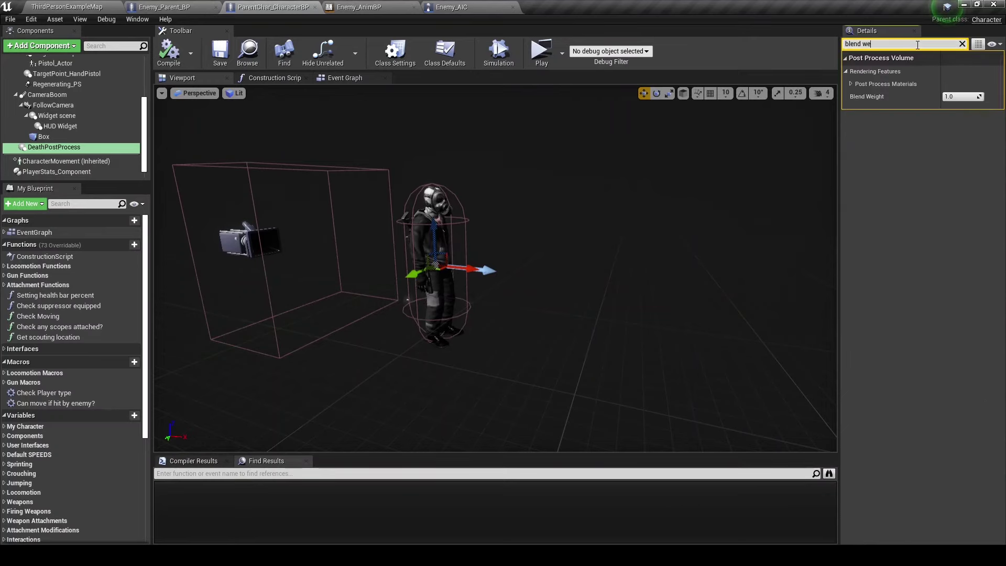
key(Tab)
text(0)
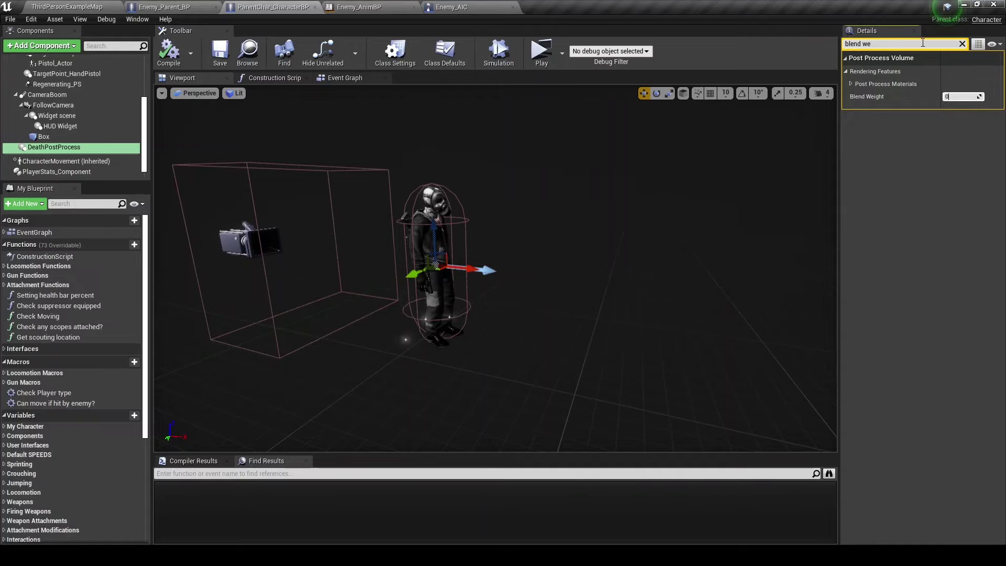
click(923, 43)
key(ctrl+a)
Untick Enabled on DeathPostProcess and save the blueprint.
text(enabl)
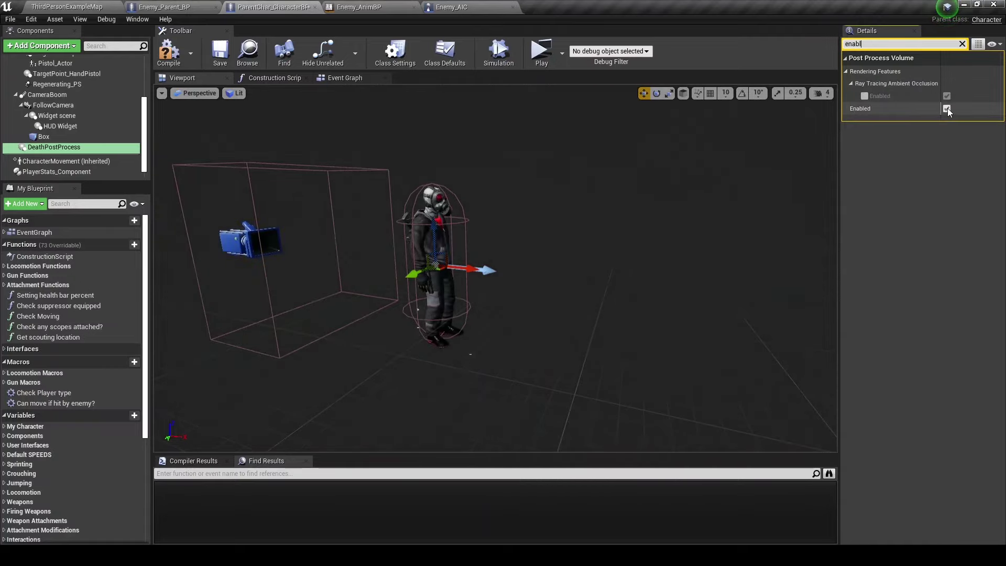
click(947, 108)
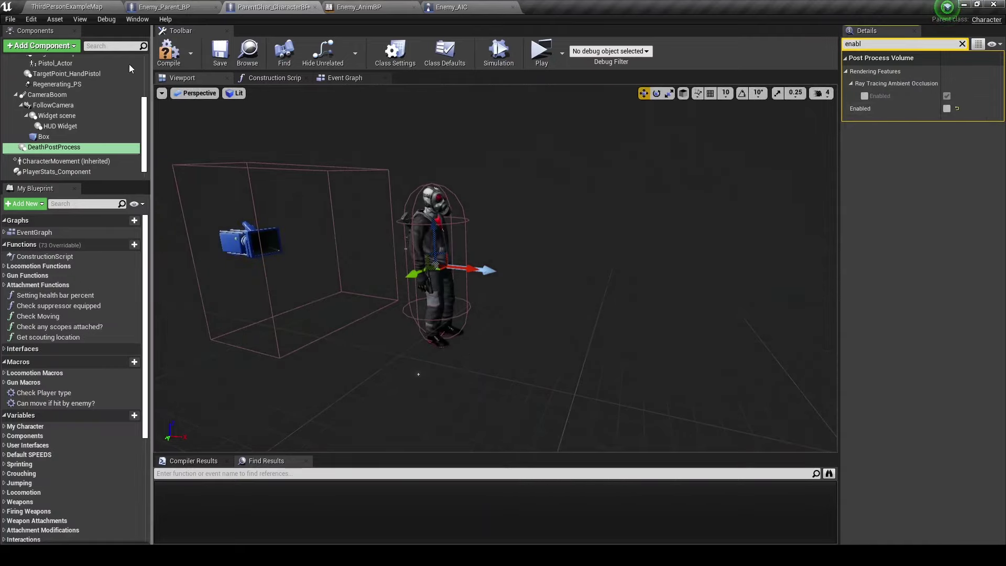
key(ctrl+s)
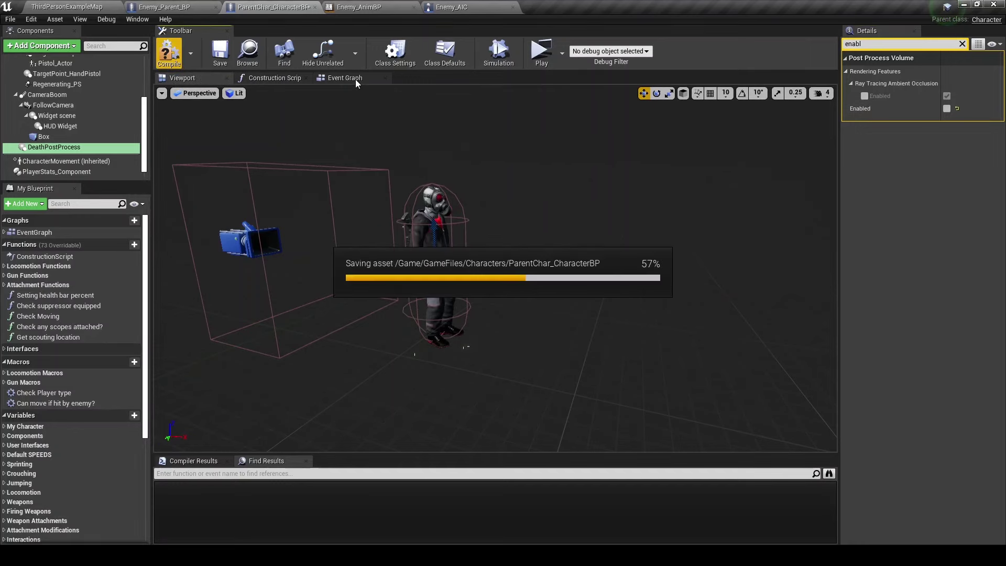
click(355, 78)
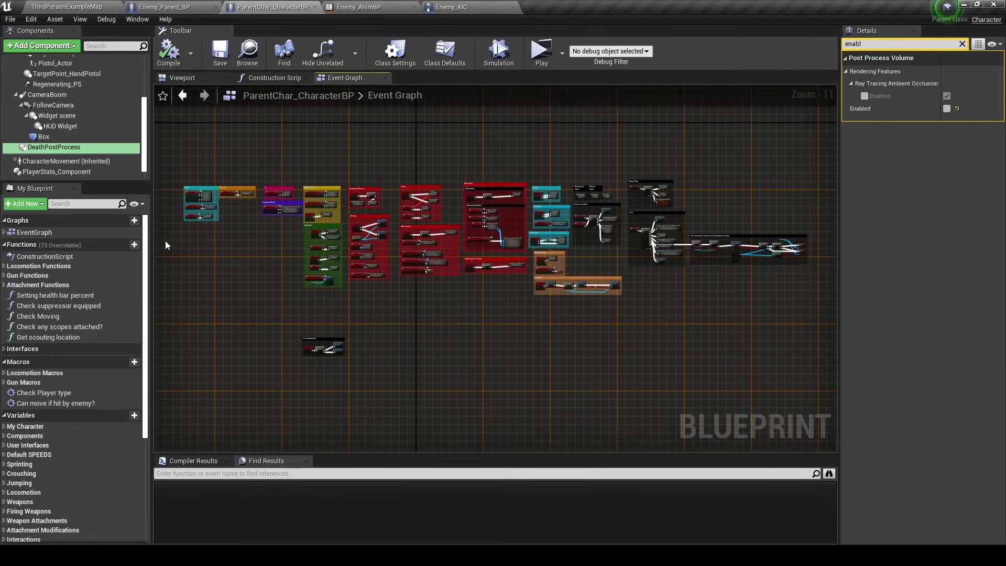
In the Player Death graph, add a Sequence after Inputs whose Then 0 drives Set Collision Profile Name.
scroll(178, 239, up, 2)
scroll(201, 237, up, 3)
double_click(201, 236)
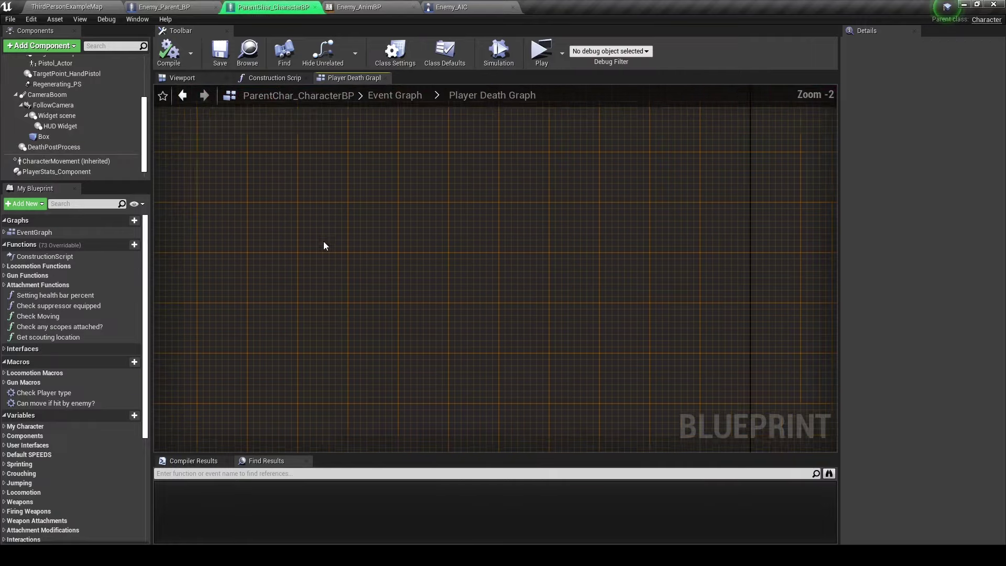
drag(367, 248, 340, 246)
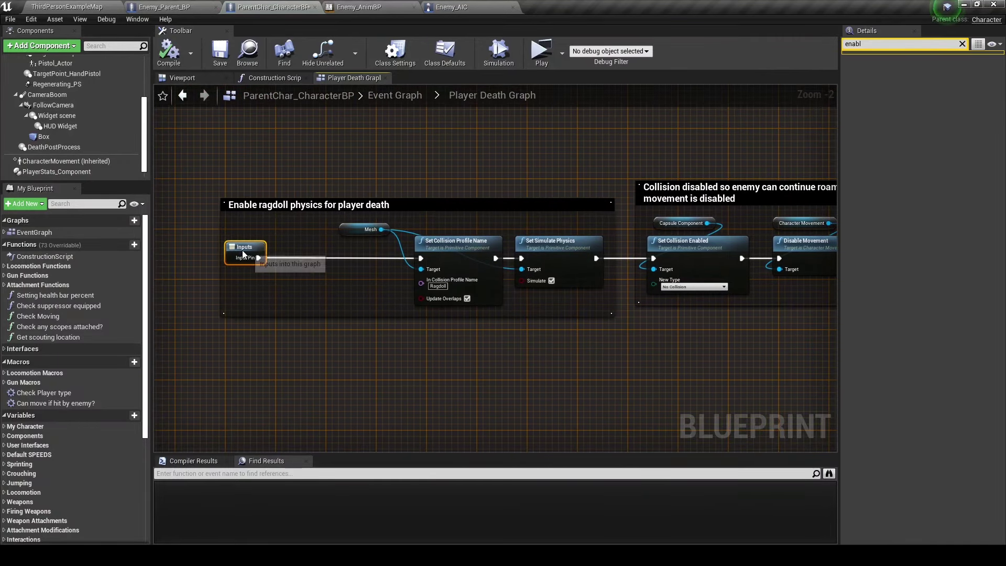
click(391, 258)
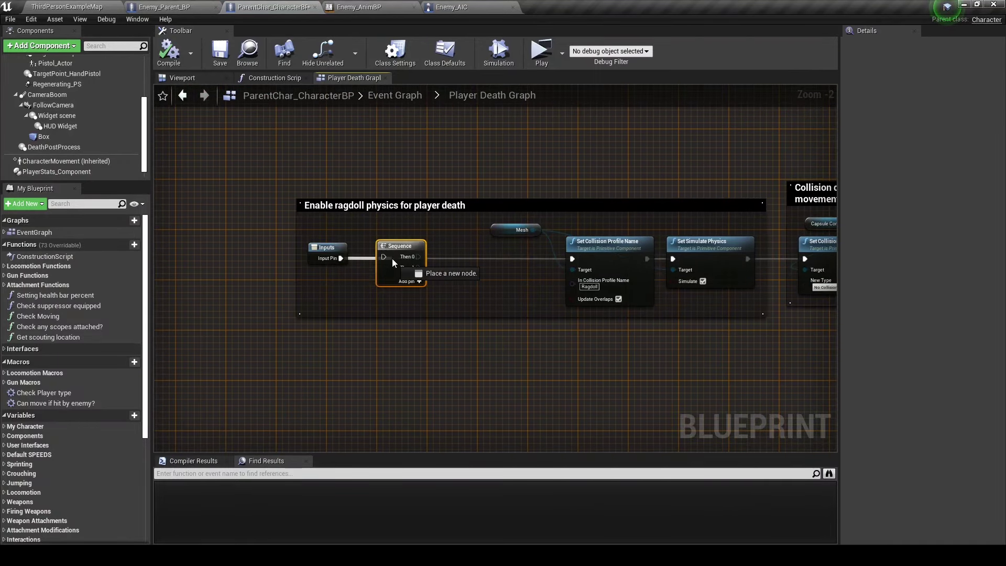
drag(384, 257, 341, 258)
drag(418, 257, 572, 258)
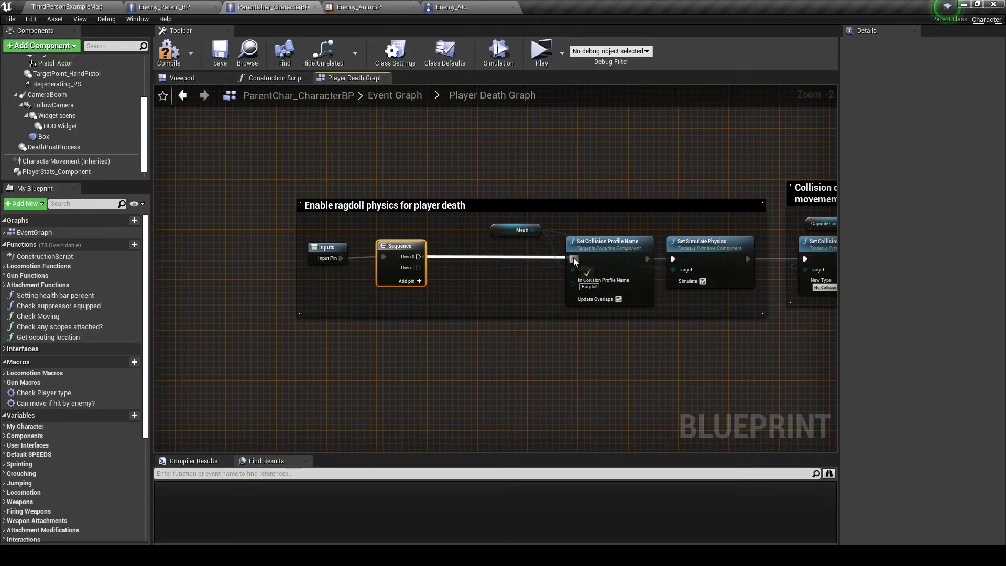
From Sequence Then 1, add Set Enabled for Death Post Process with Enabled ticked.
right_drag(404, 257, 304, 198)
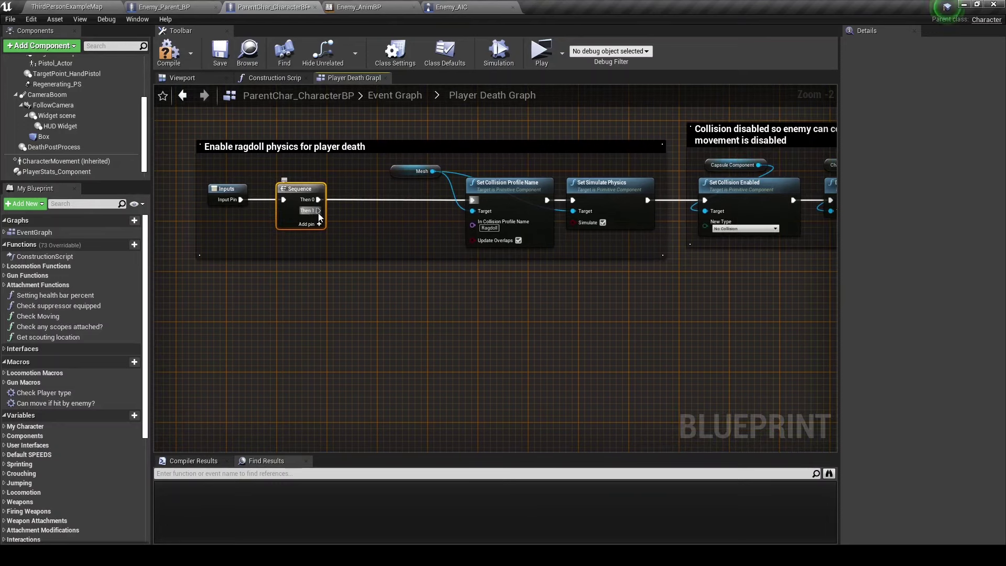
drag(318, 210, 345, 290)
mouse_move(52, 146)
mouse_down()
mouse_move(373, 321)
mouse_move(444, 317)
mouse_move(318, 210)
mouse_up()
text(set enabled)
key(Return)
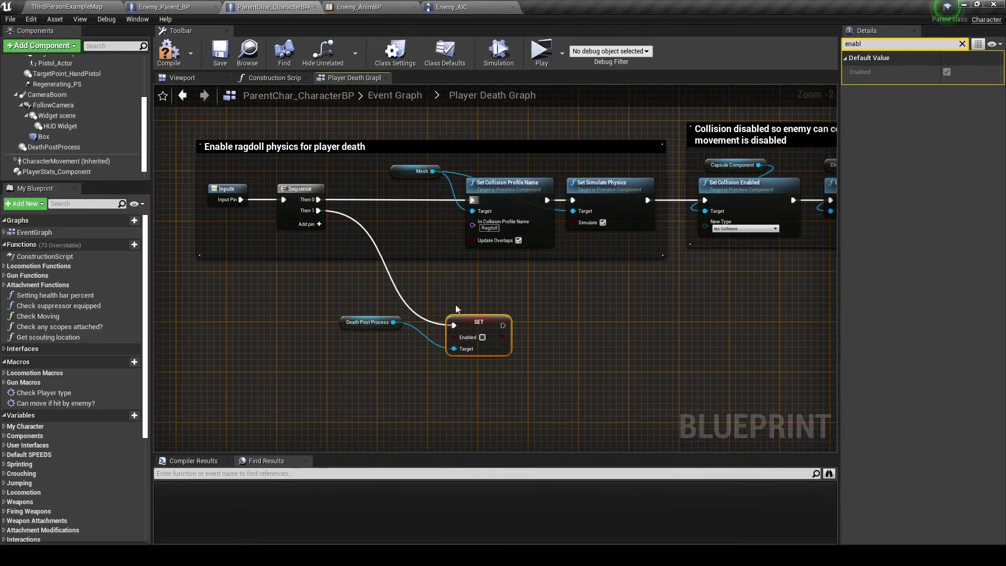
mouse_move(479, 322)
mouse_down()
mouse_move(460, 296)
mouse_move(555, 299)
mouse_up()
Add a timeline named Death PostProcess after the SET node and open it for editing.
text(add timeline)
key(Return)
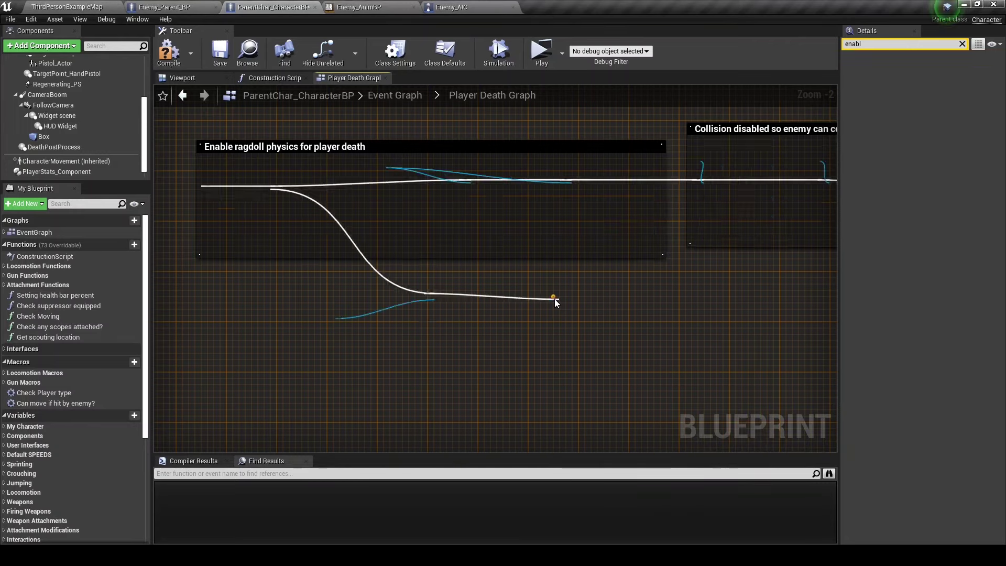
text(Death PostProces)
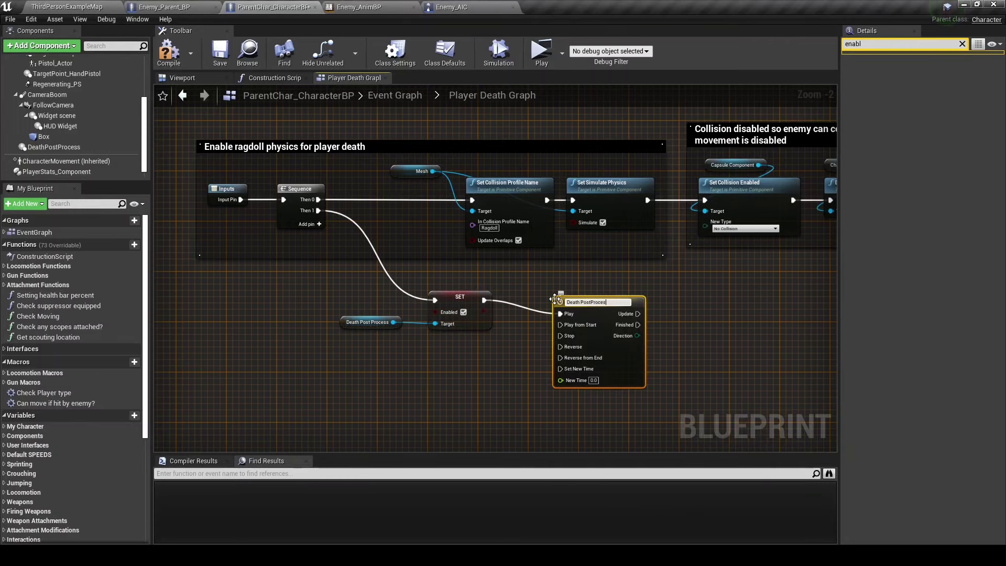
key(Return)
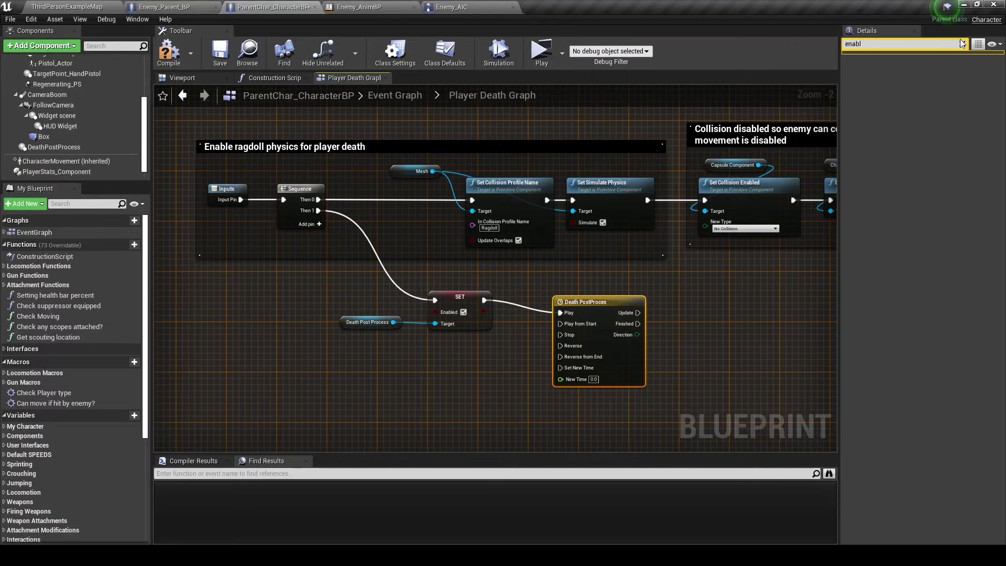
click(962, 44)
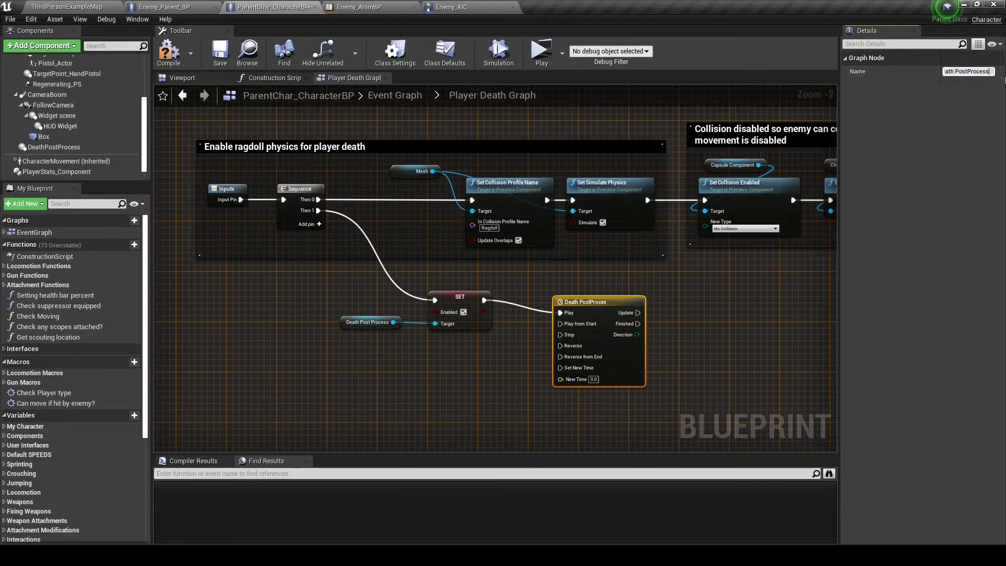
key(Return)
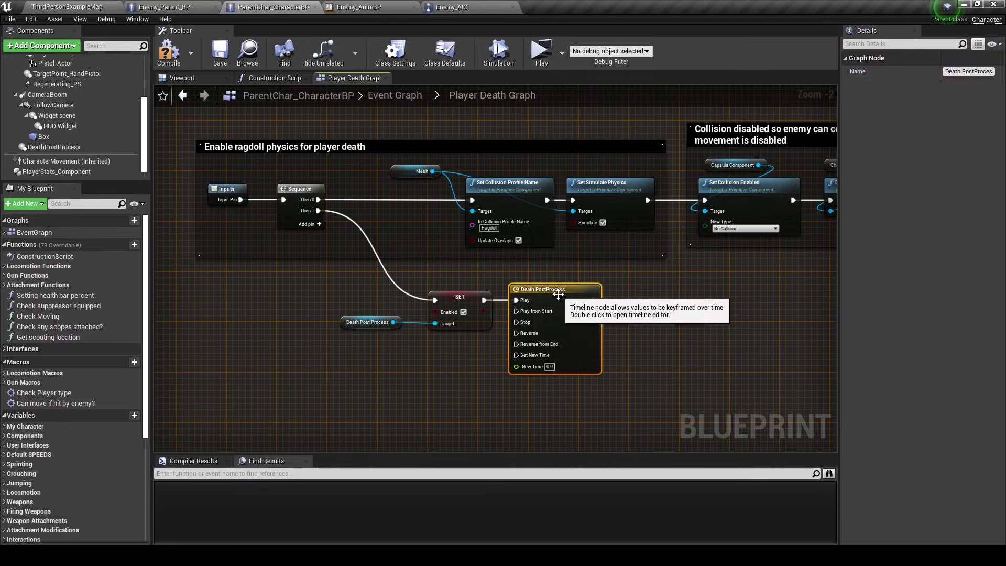
double_click(573, 303)
Add a float track, set the timeline length to 2 seconds, and place a key at time 0.
click(167, 107)
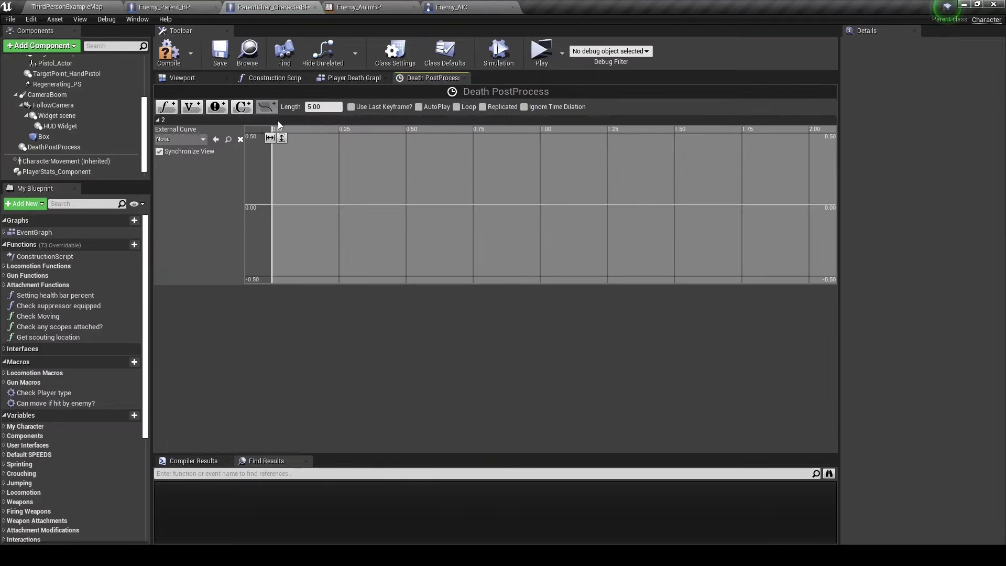
click(322, 108)
text(2)
key(Return)
right_click(284, 165)
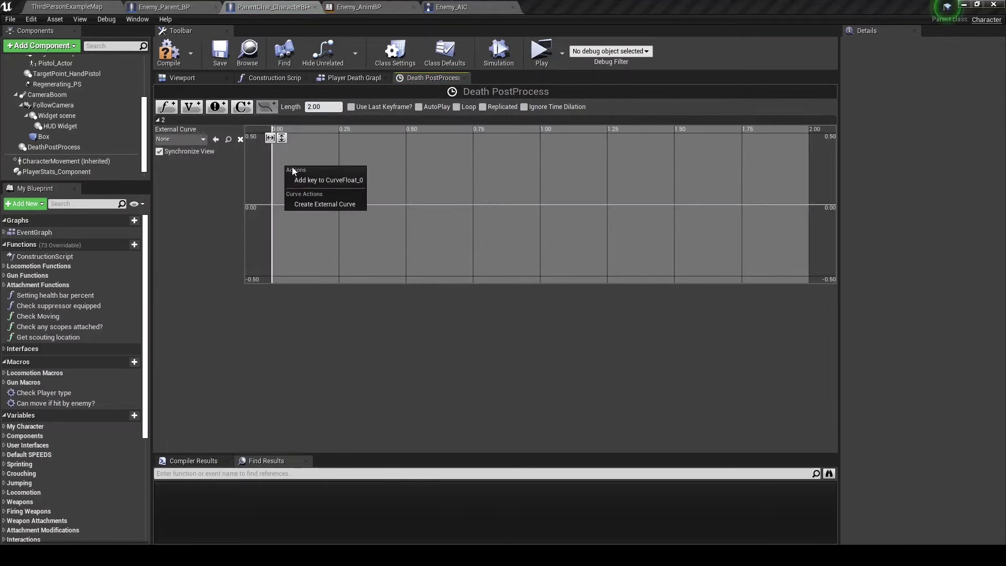
click(315, 178)
click(319, 138)
text(0)
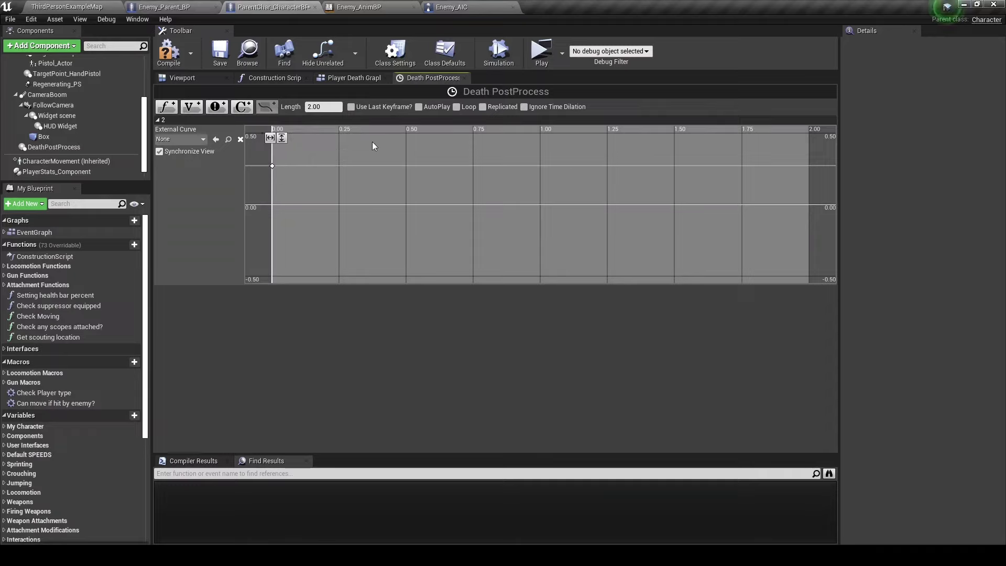
Add a second key at time 1 with value 1, then fit the curve to the view.
shift+click(382, 163)
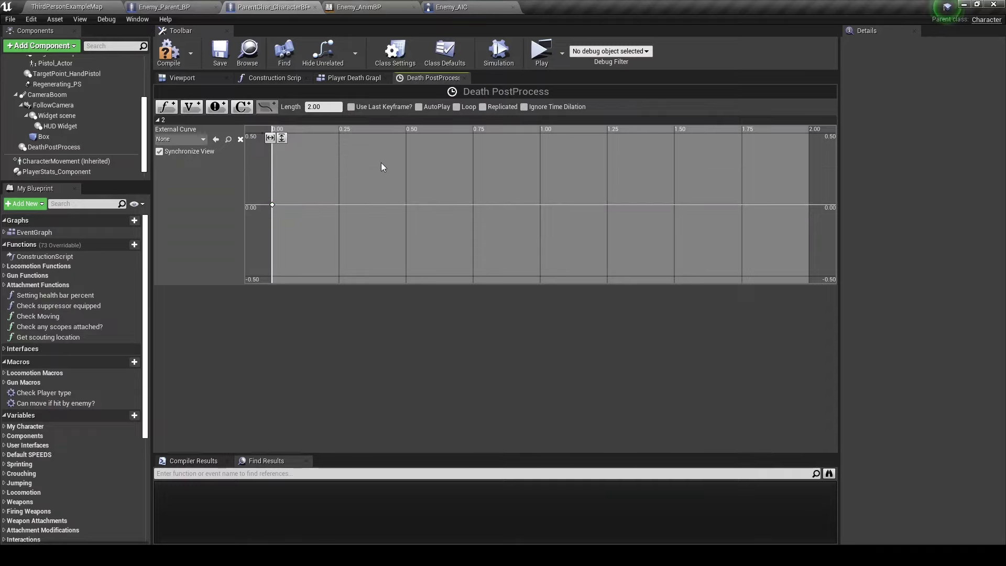
click(321, 138)
text(1)
key(Return)
click(318, 138)
text(2)
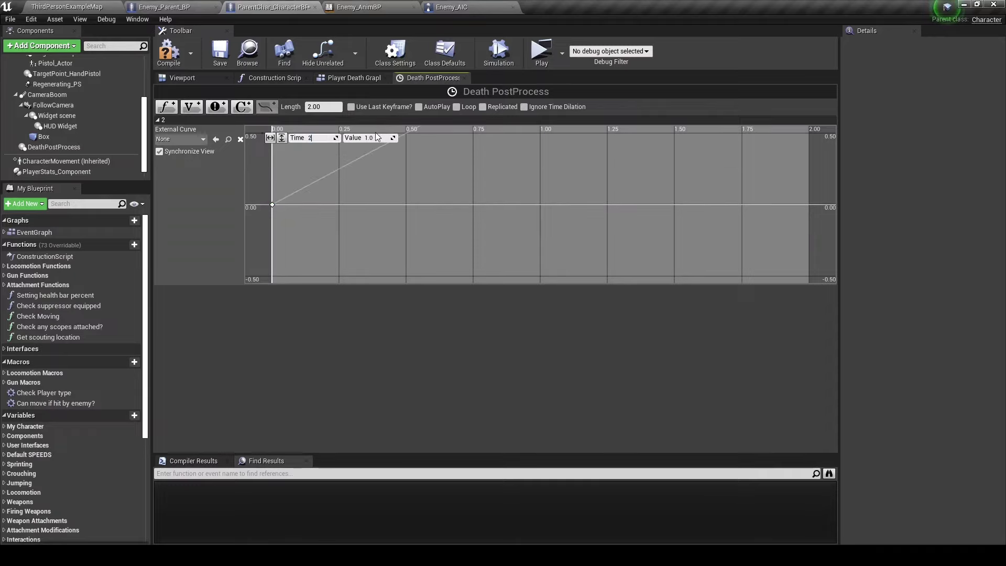
click(270, 137)
click(281, 137)
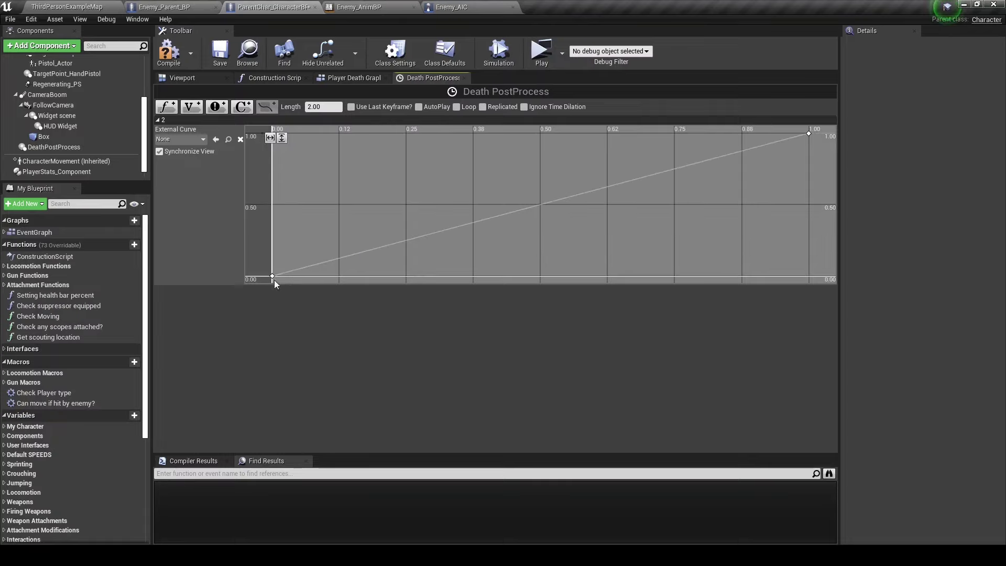
Set both keys to Auto interpolation, ease the start and end tangents, and save.
ctrl+click(806, 133)
right_click(807, 134)
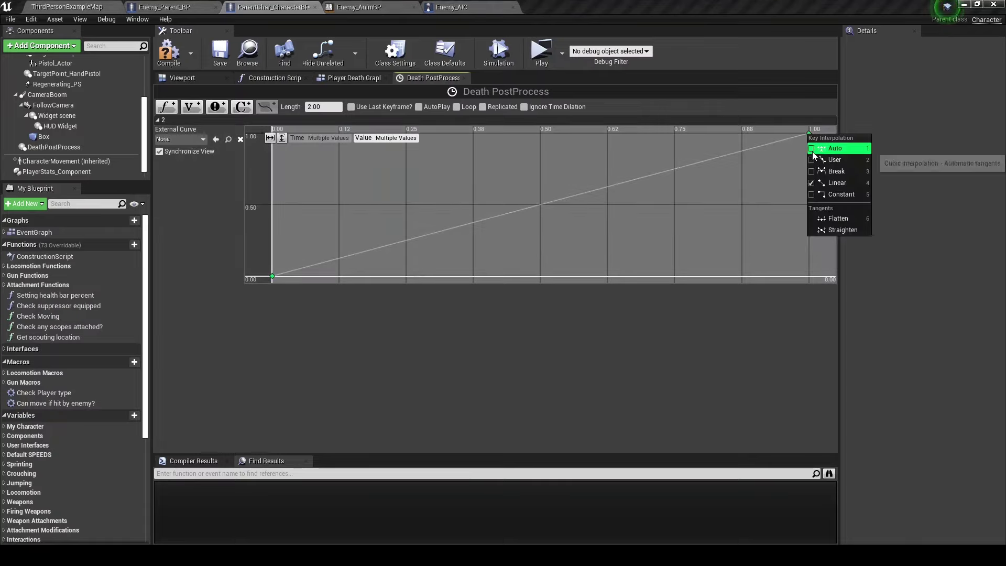
click(832, 141)
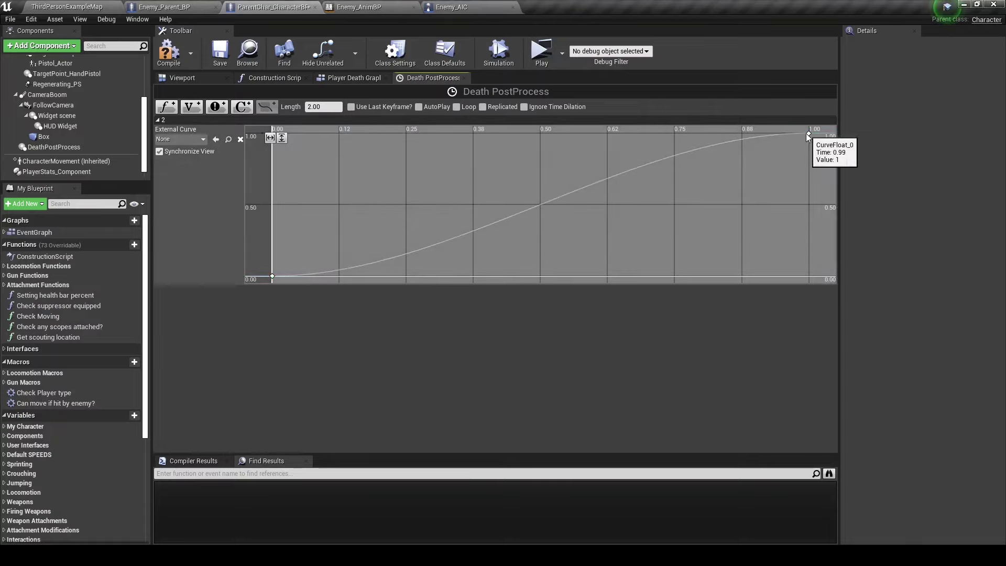
click(809, 133)
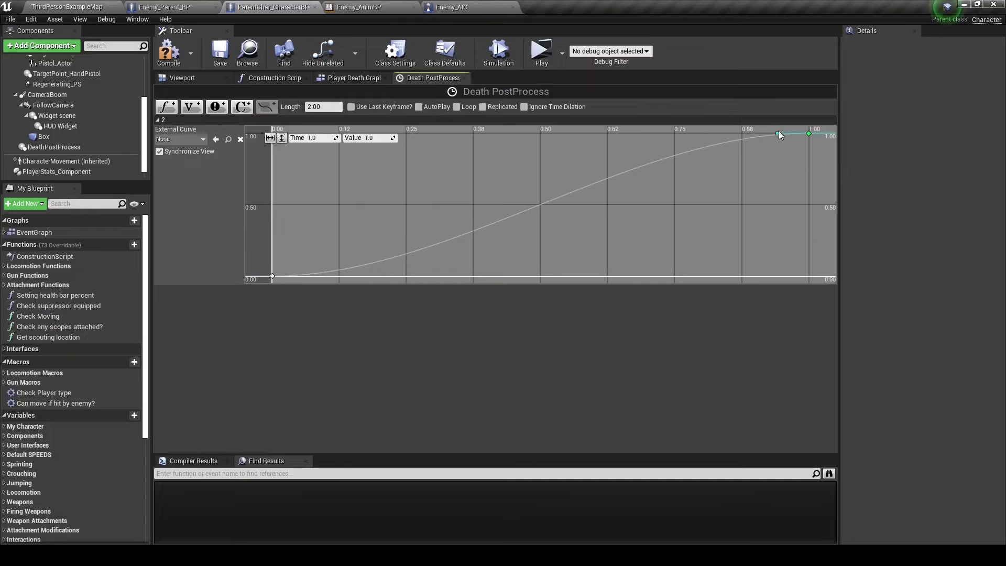
drag(778, 132, 778, 136)
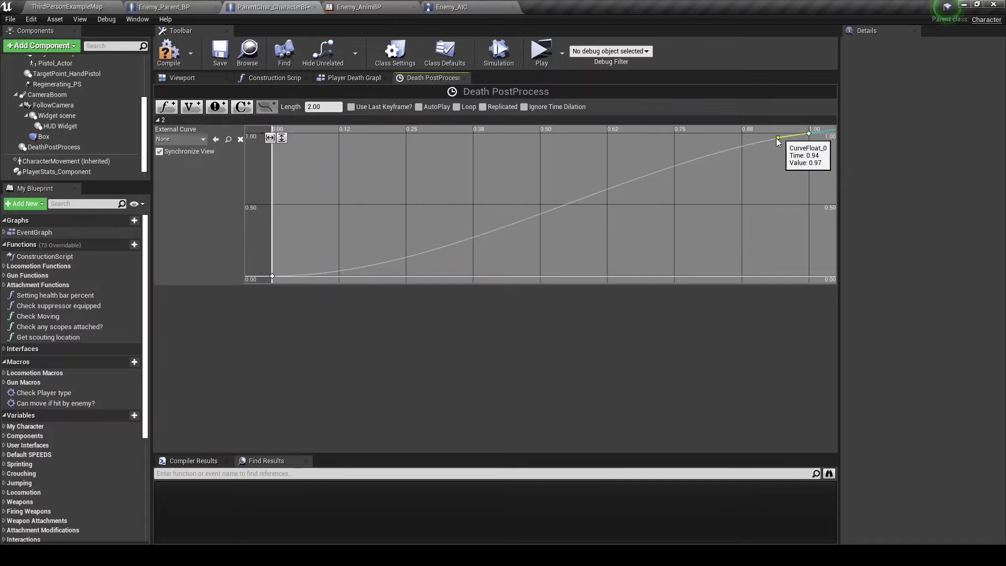
click(272, 276)
drag(303, 276, 303, 271)
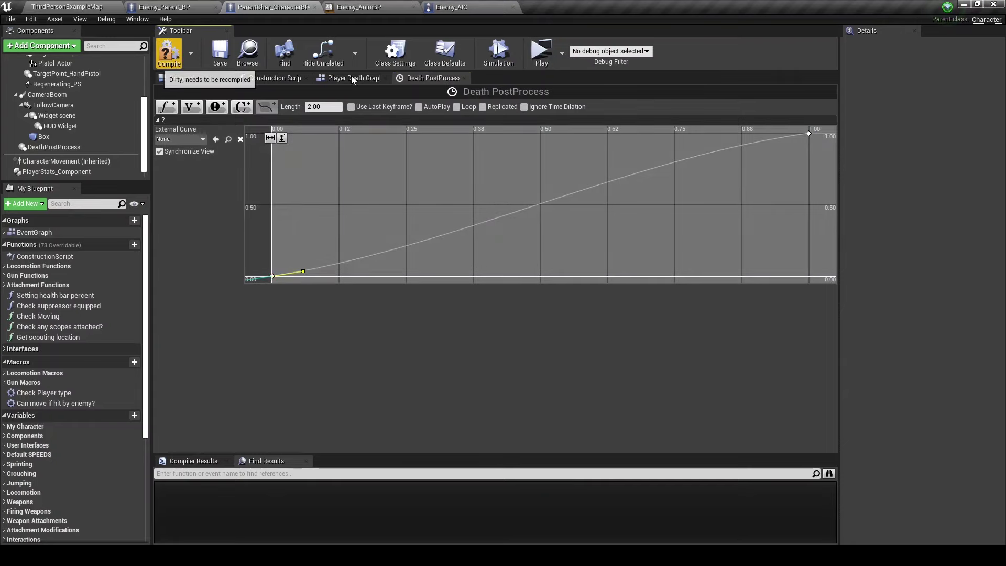
key(ctrl+s)
Back in Player Death Graph, add a Set Blend Weight node for Death Post Process.
click(464, 77)
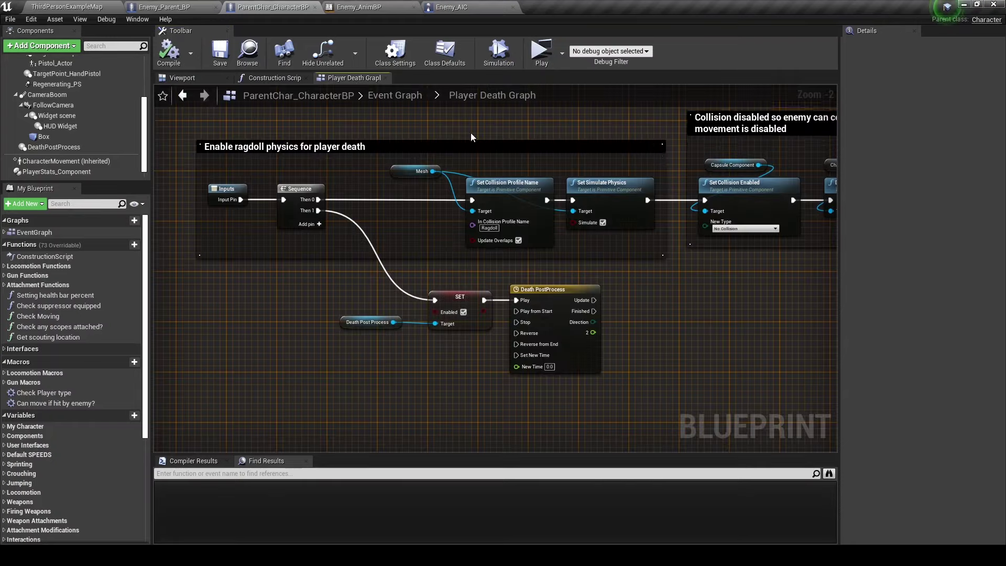
right_drag(471, 137, 377, 109)
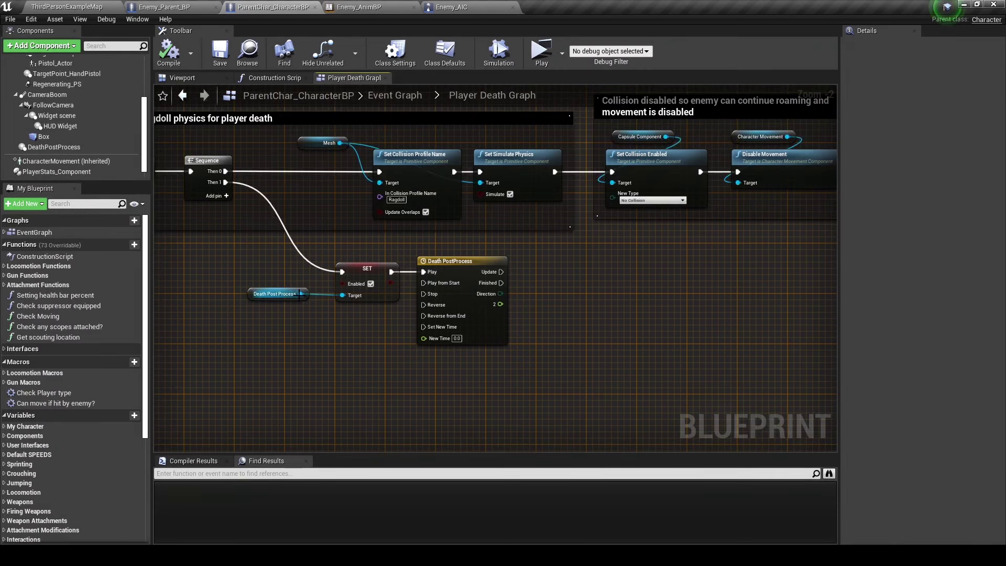
drag(301, 294, 360, 342)
text(set blend we)
key(Return)
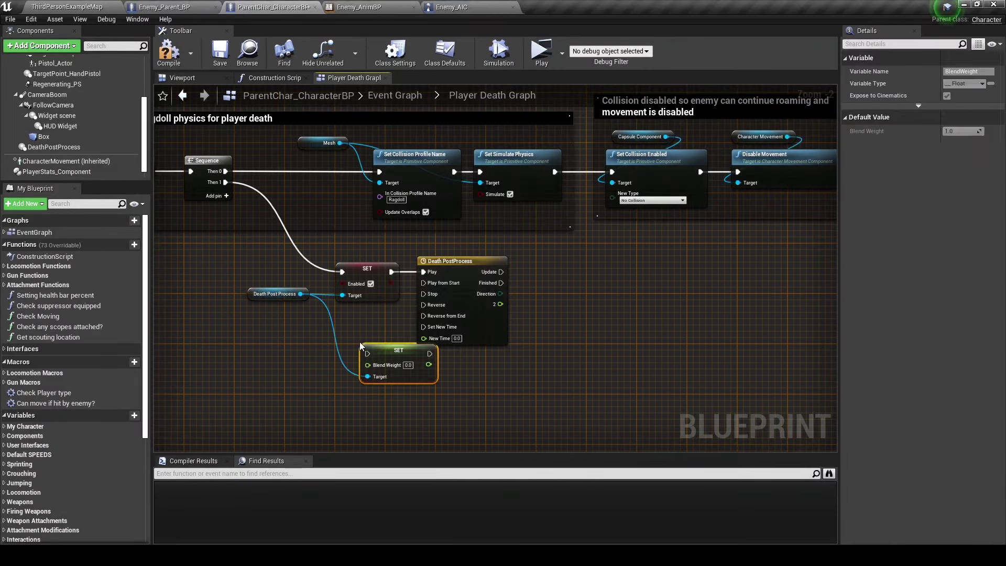
drag(387, 347, 592, 288)
Rename the timeline's float track to Value and wire the timeline Update into Set Blend Weight.
double_click(475, 303)
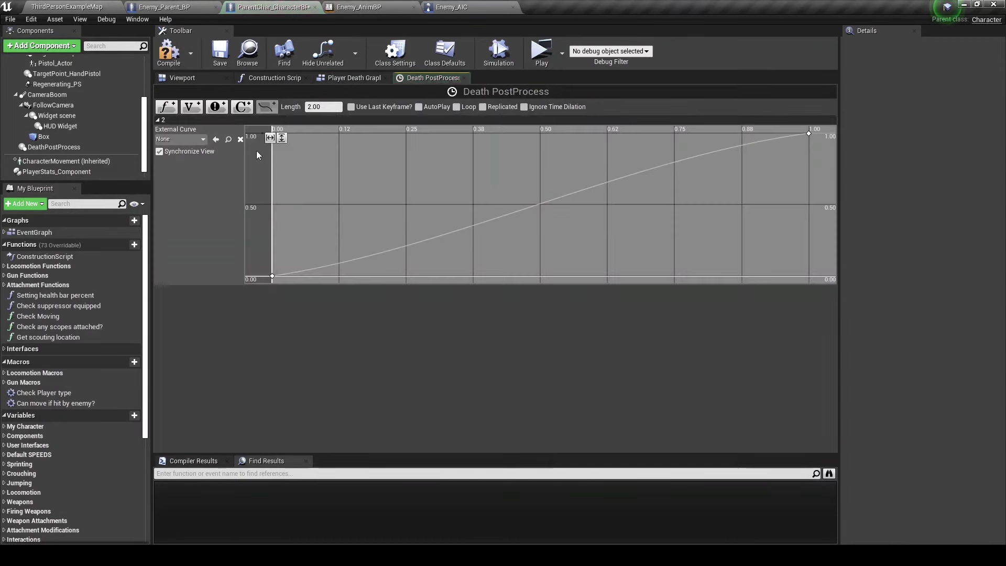
right_click(162, 123)
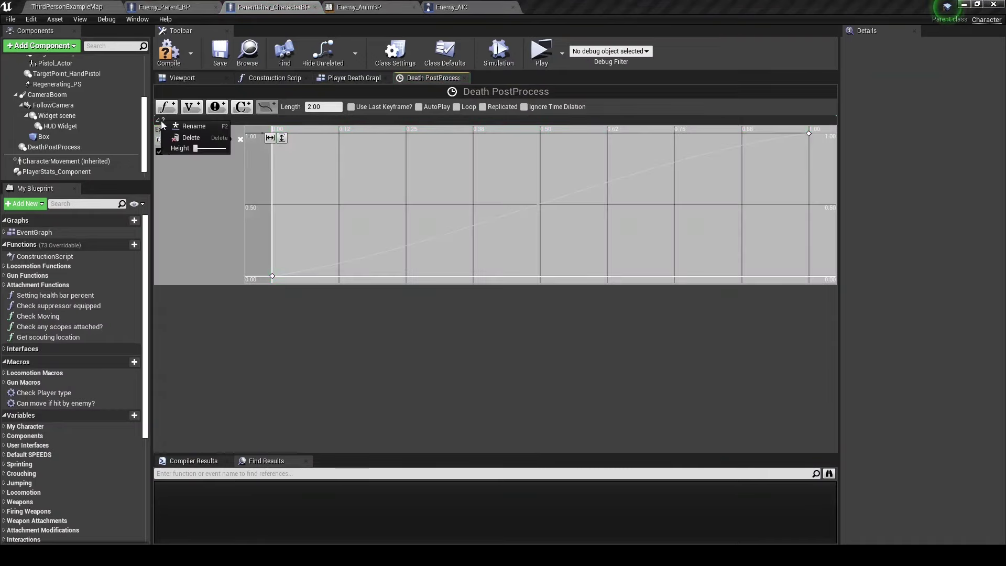
click(175, 122)
text(Value)
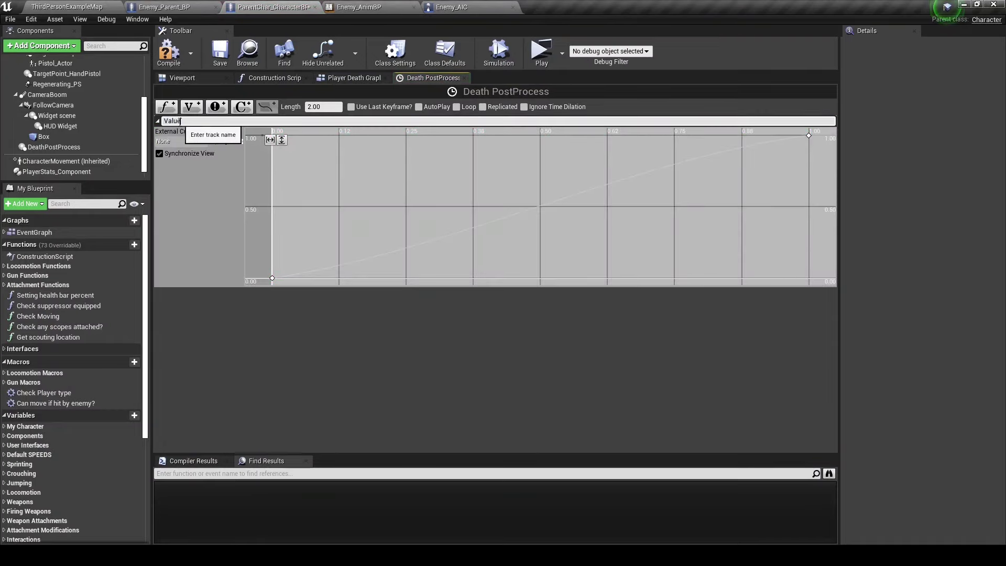
key(Return)
click(464, 78)
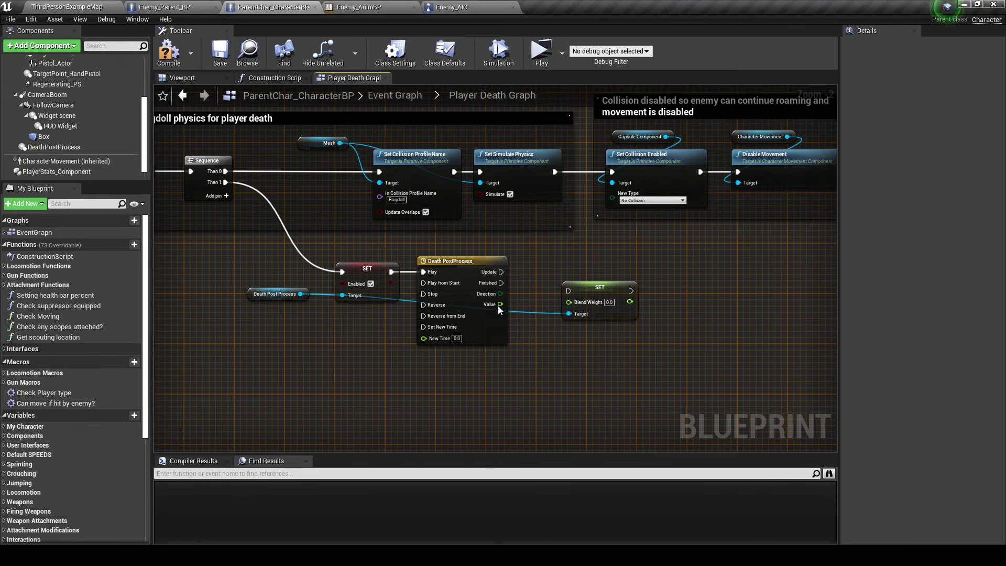
click(585, 284)
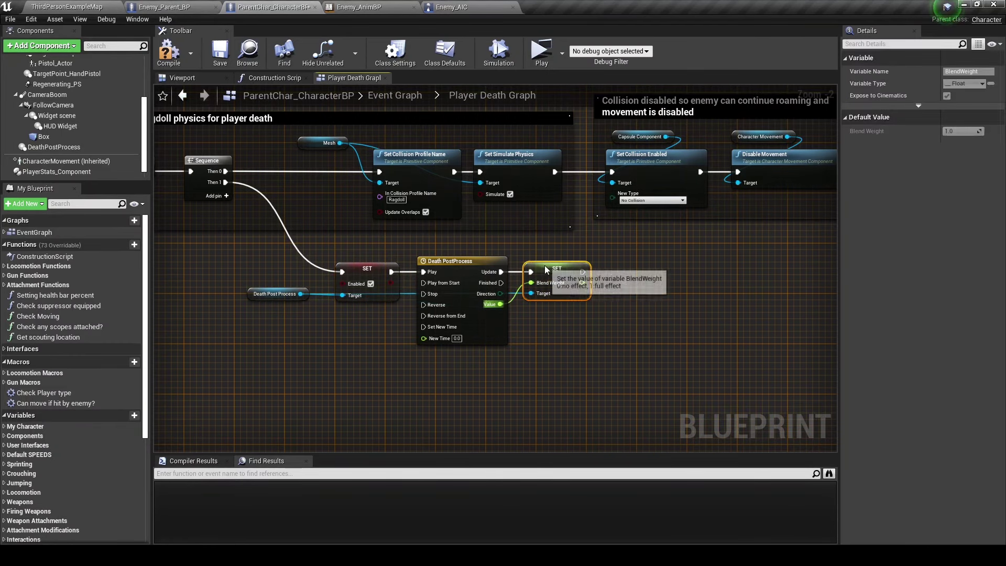
Wrap the desaturation nodes in a 'Desaturate screen' comment, save, and start a Play test.
scroll(361, 278, down, 2)
drag(262, 247, 558, 311)
text(cD)
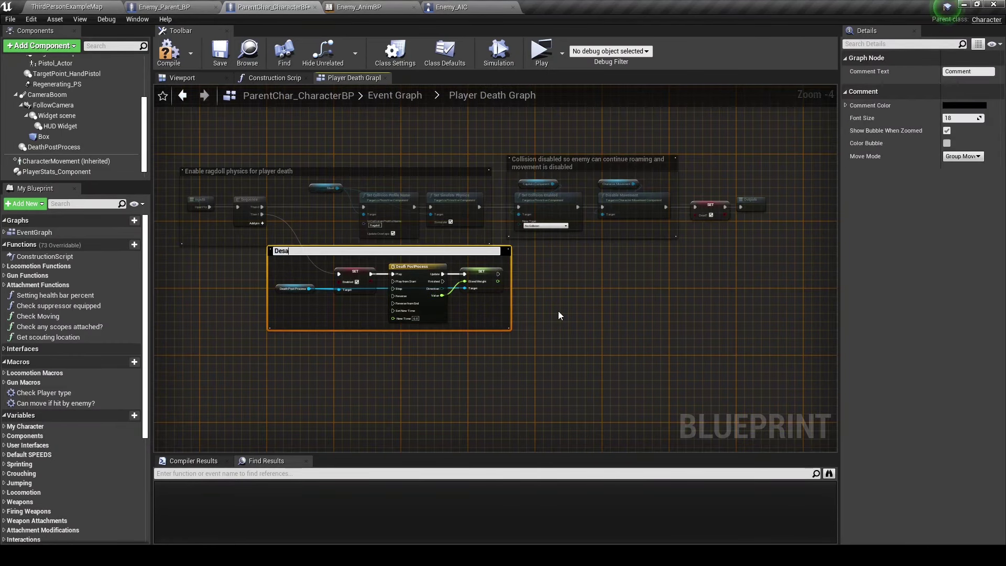
text(een)
key(Return)
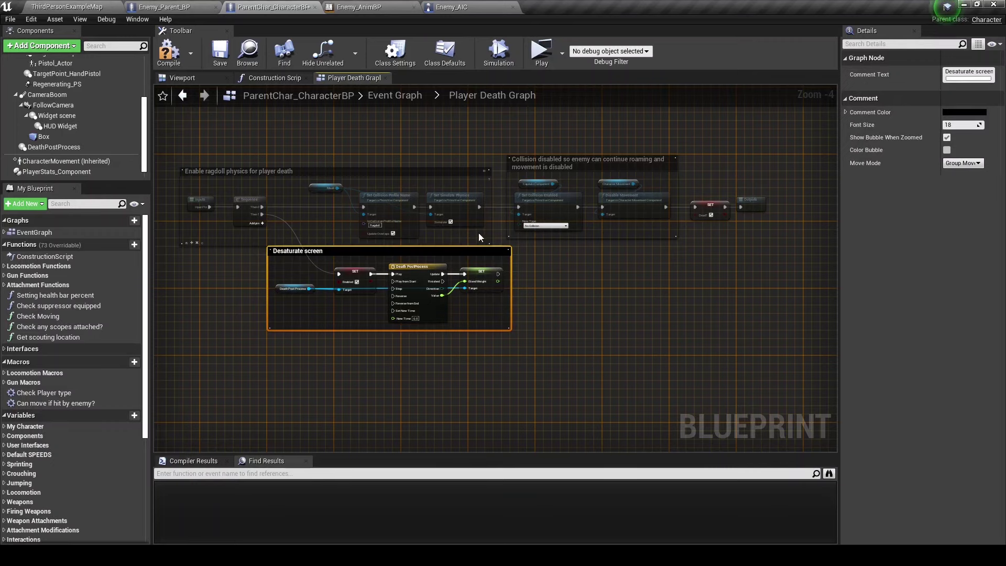
drag(466, 250, 470, 259)
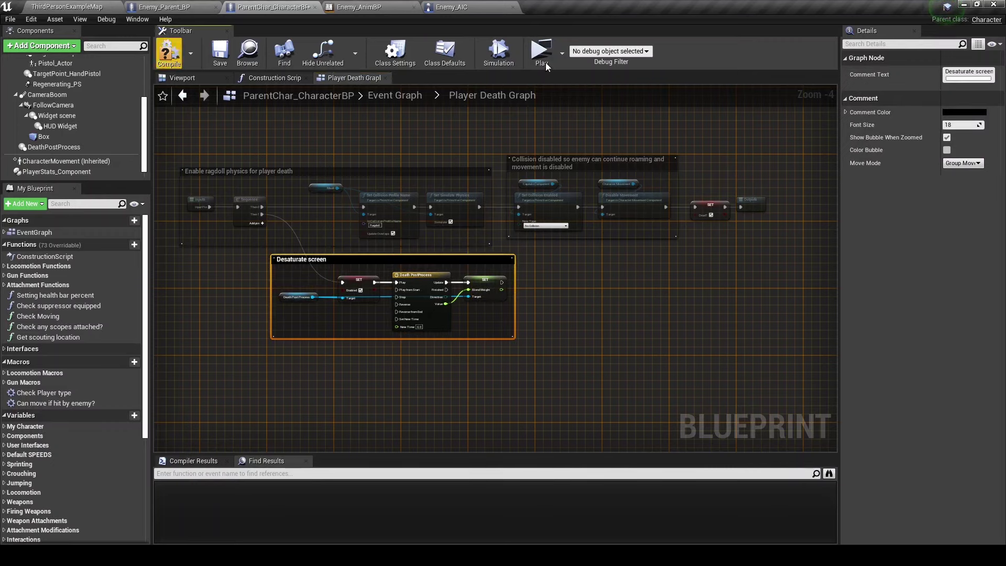
key(ctrl+s)
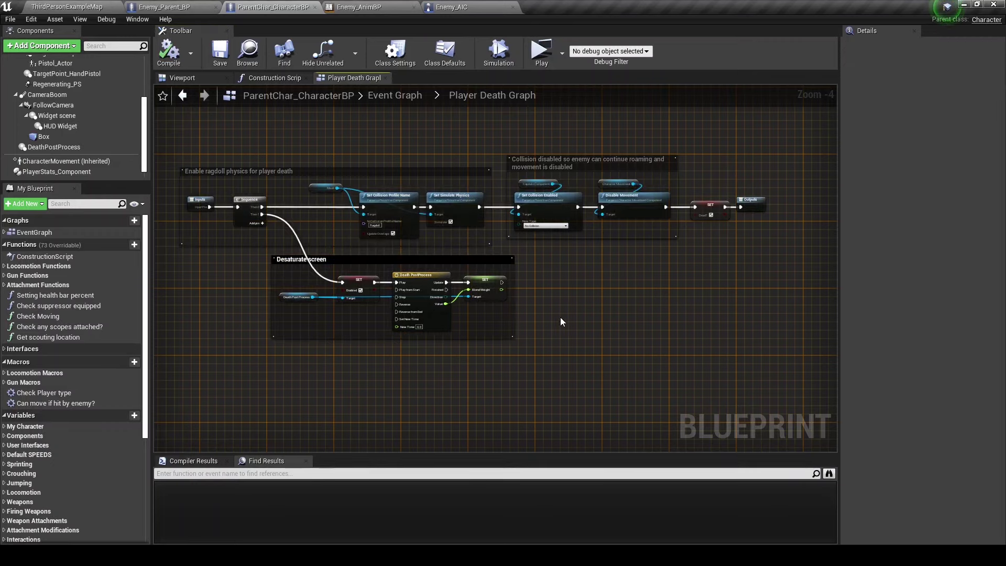
click(541, 52)
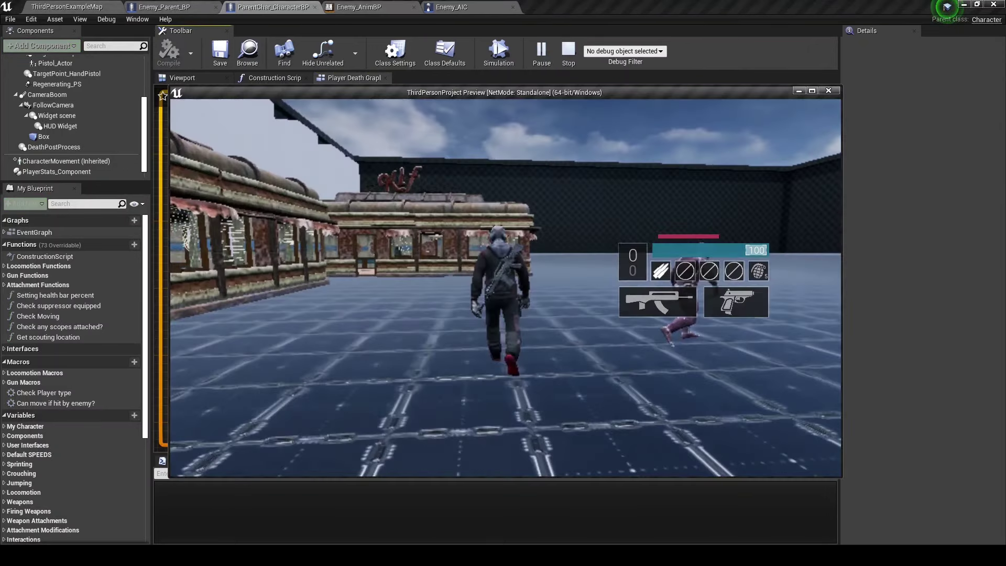